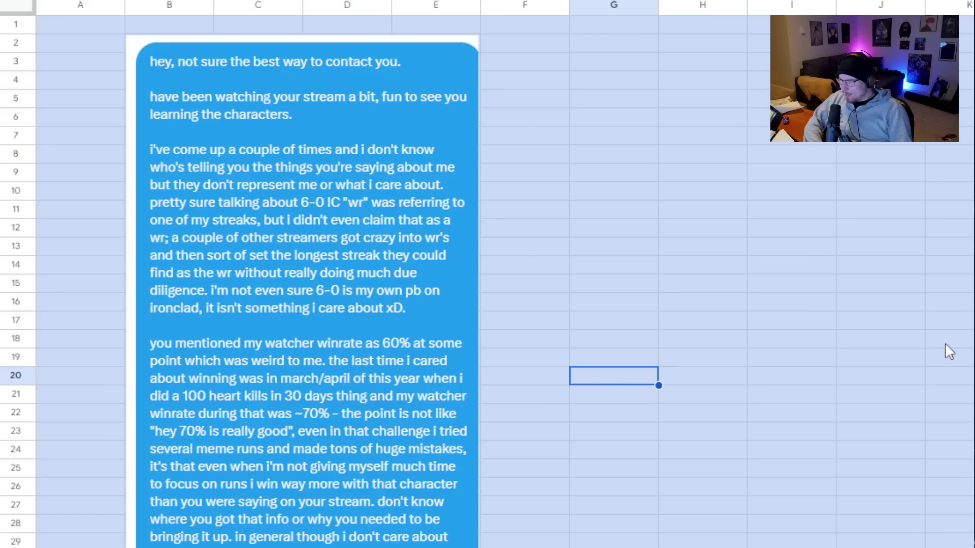
Read the opening blue message, from its greeting in row 2 through its sign-off in row 64.
scroll(945, 344, "down", 3)
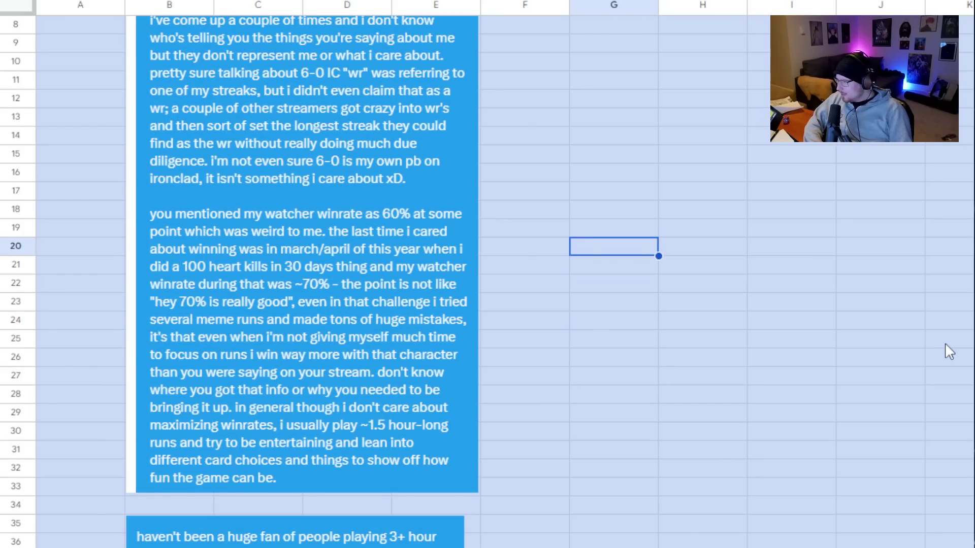
scroll(949, 351, "down", 1)
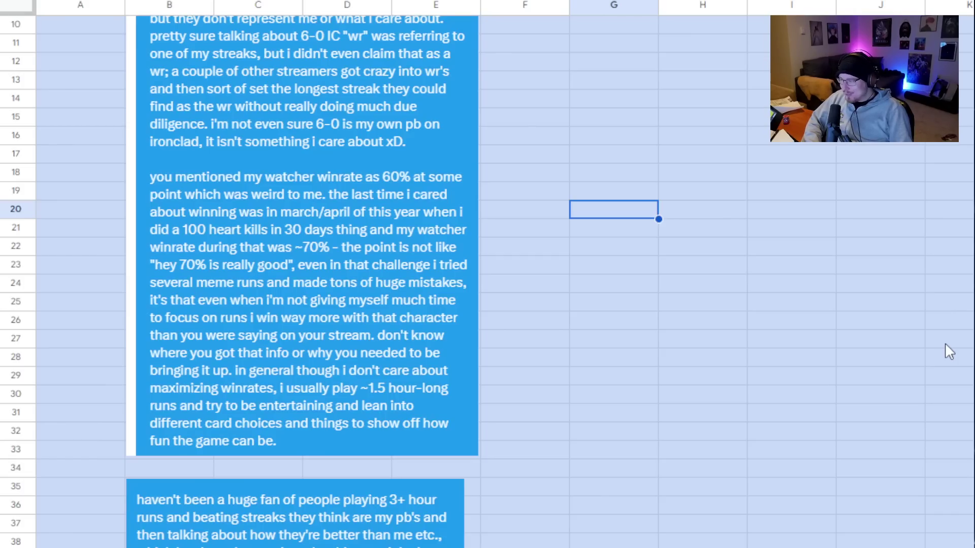
scroll(950, 352, "down", 3)
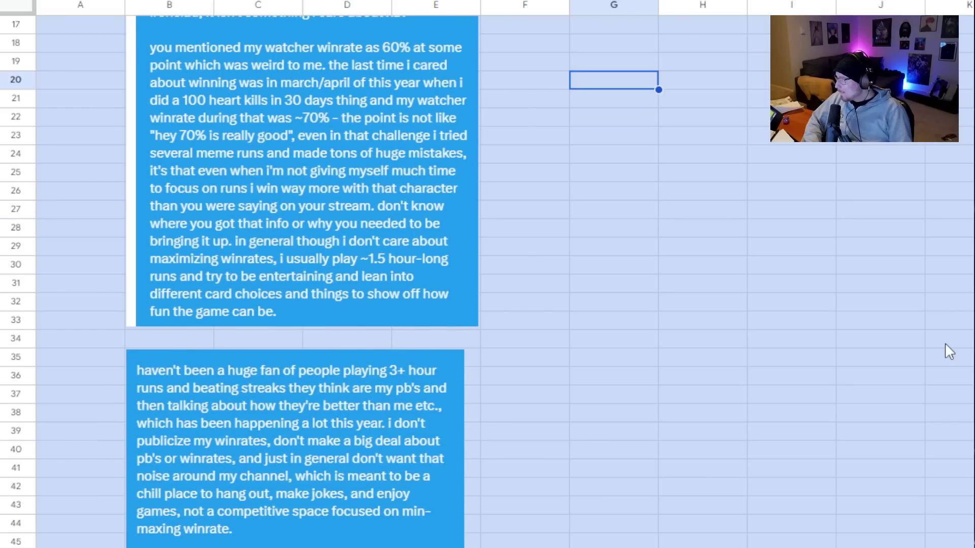
scroll(950, 352, "down", 5)
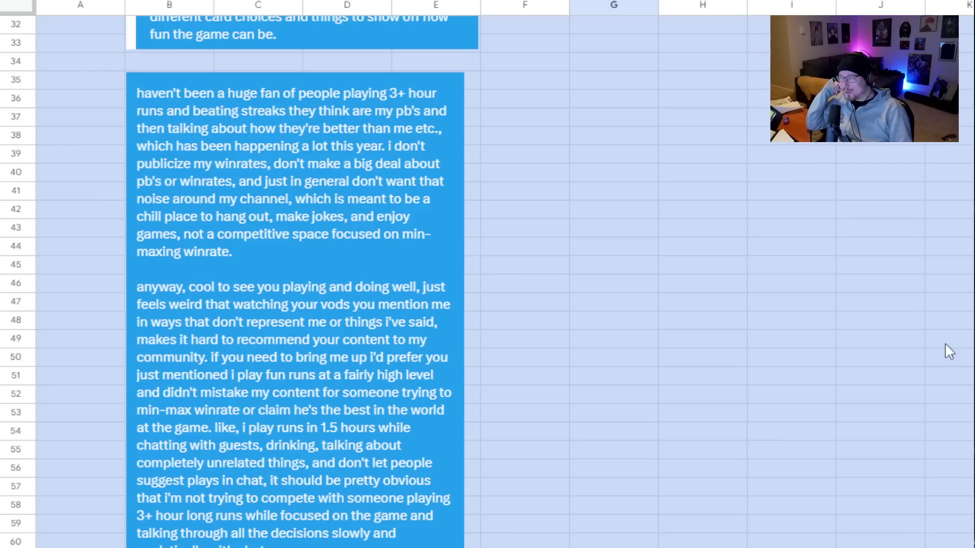
scroll(949, 351, "down", 3)
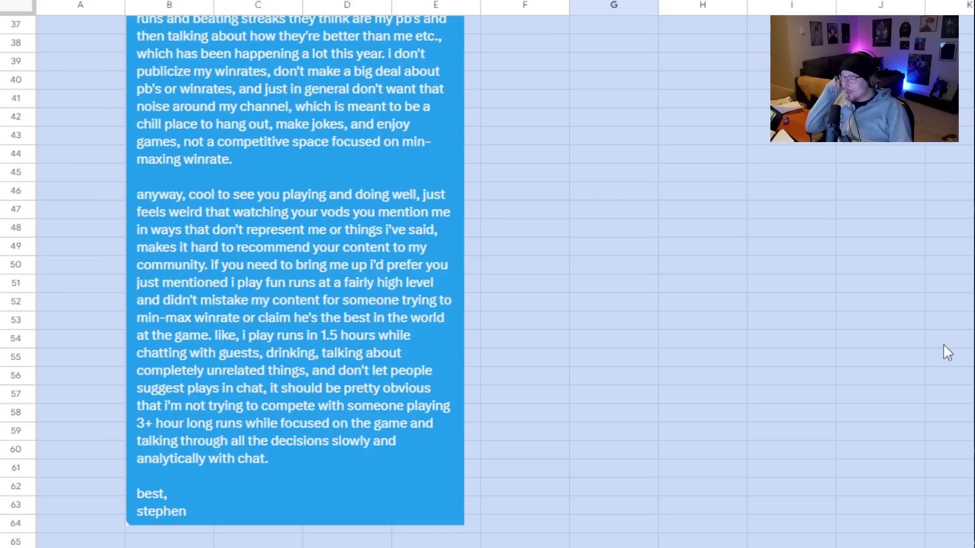
Read the first grey reply in rows 66 to 86, checking back against the opening message.
scroll(949, 352, "down", 6)
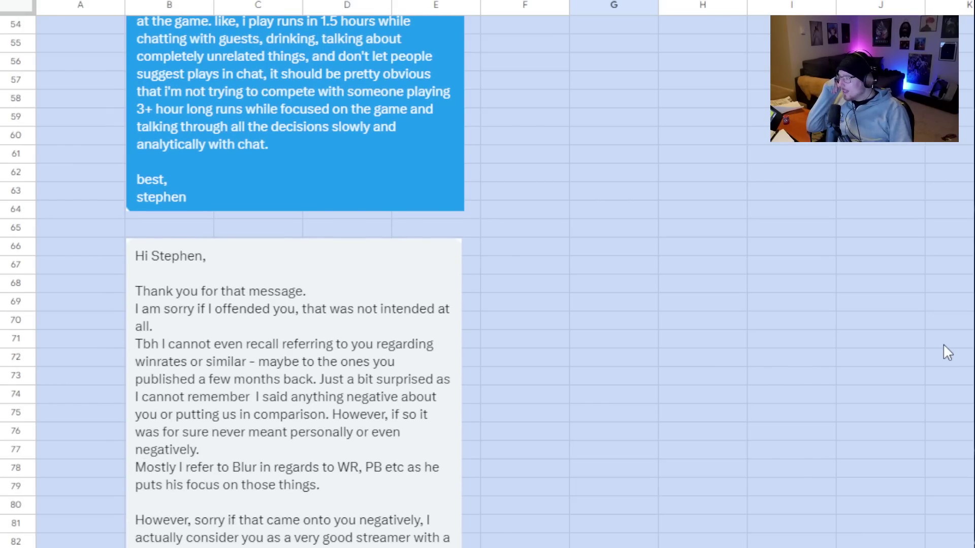
scroll(948, 352, "down", 2)
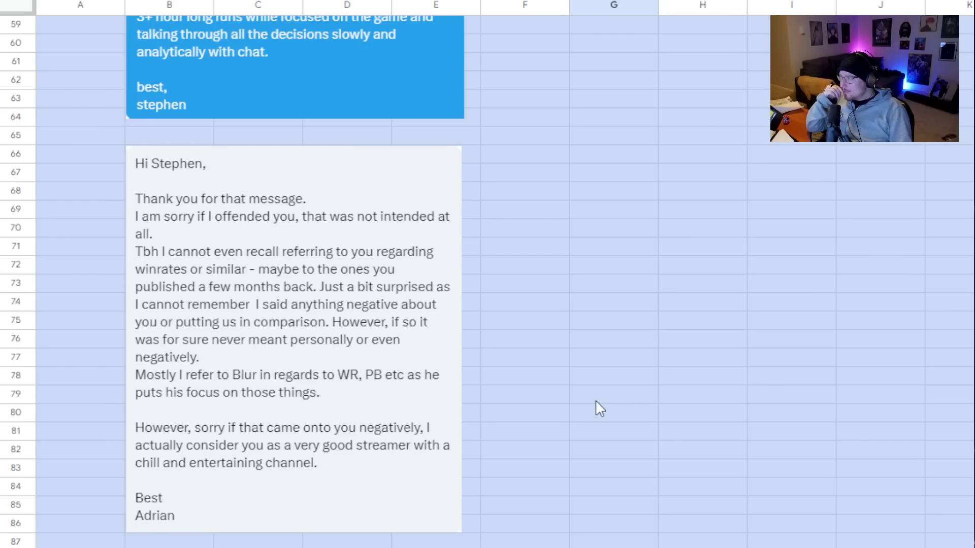
scroll(595, 407, "up", 10)
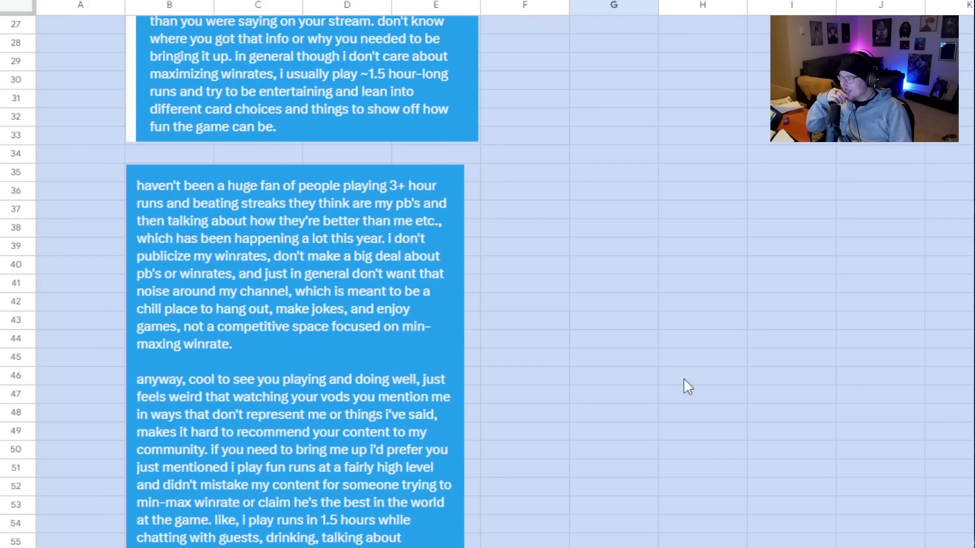
scroll(684, 378, "down", 6)
scroll(686, 378, "down", 4)
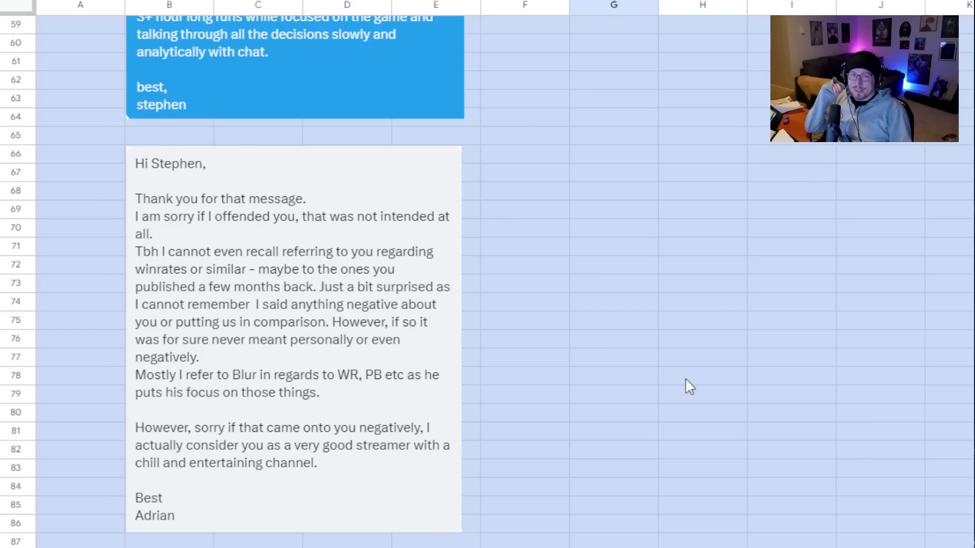
Read the follow-up exchange in rows 88 to 120, covering the collab invitation and the grey answer to it.
scroll(686, 386, "down", 6)
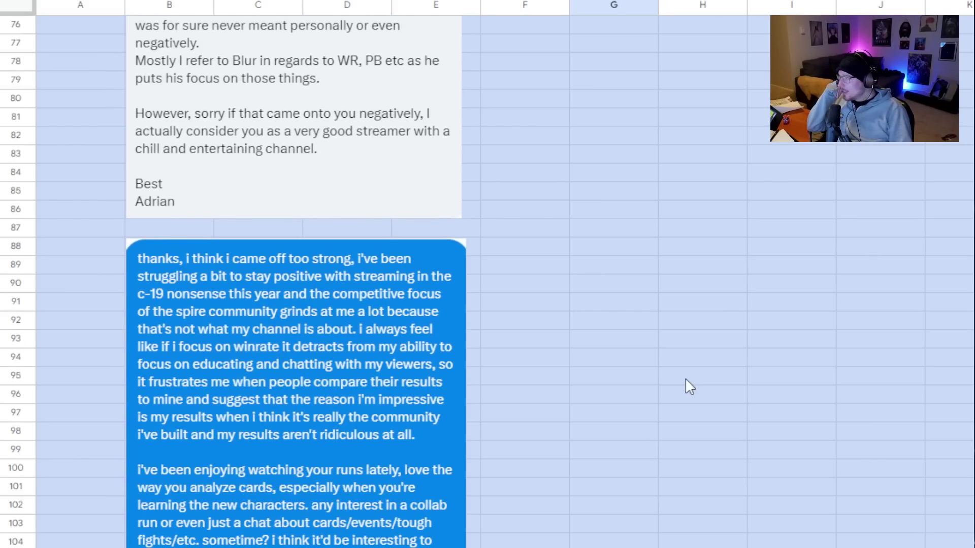
scroll(688, 387, "down", 1)
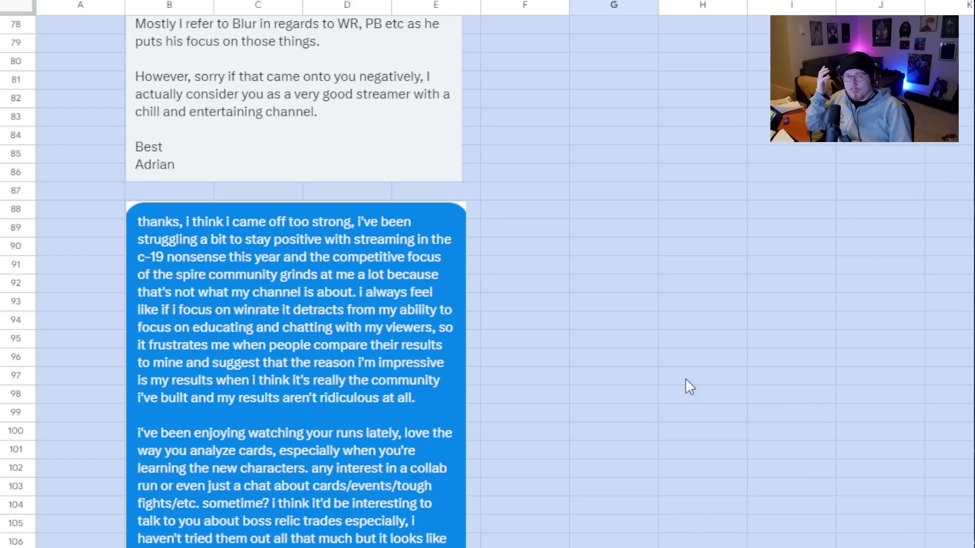
scroll(689, 387, "down", 2)
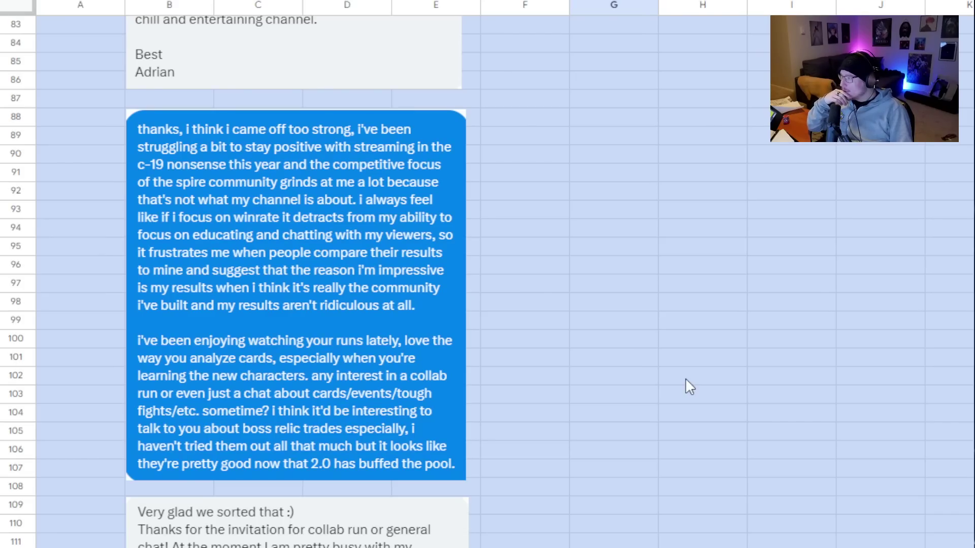
scroll(689, 387, "down", 2)
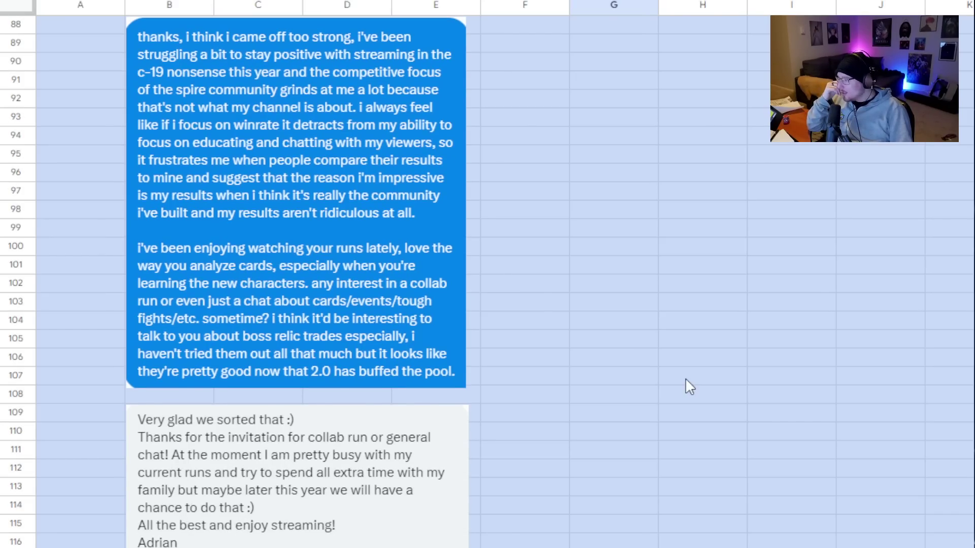
scroll(689, 387, "down", 1)
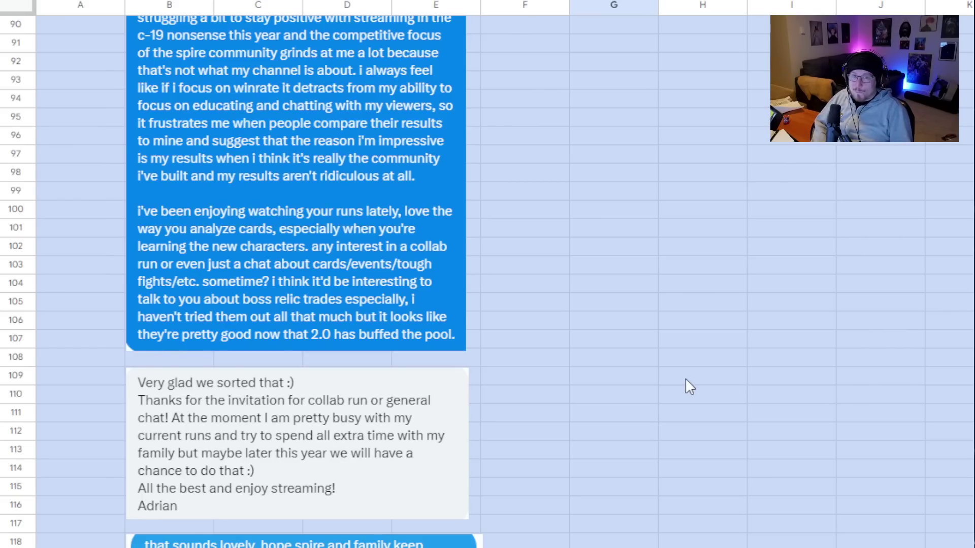
scroll(689, 387, "down", 3)
scroll(689, 387, "down", 5)
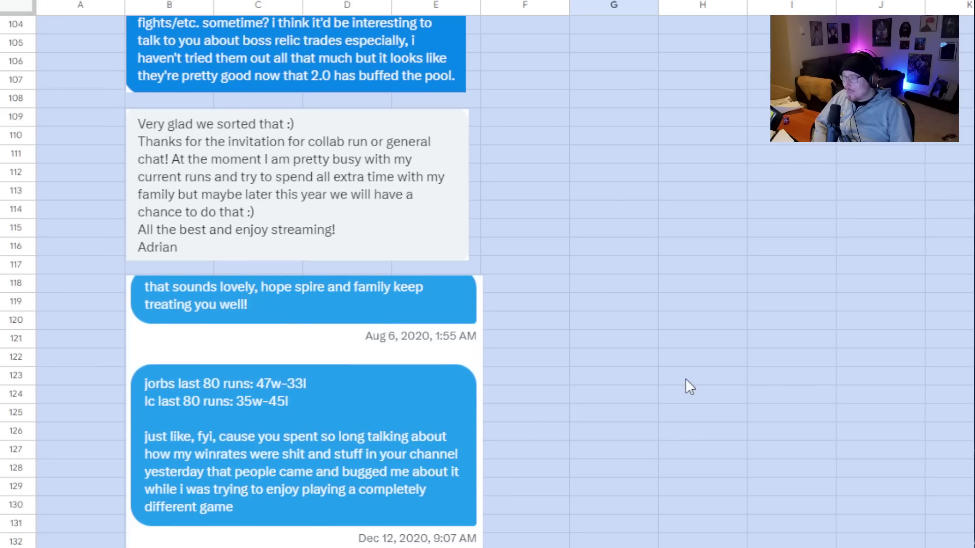
Read the December 12, 2020 messages about winrates and streamers, from row 123 to row 179.
scroll(689, 387, "down", 3)
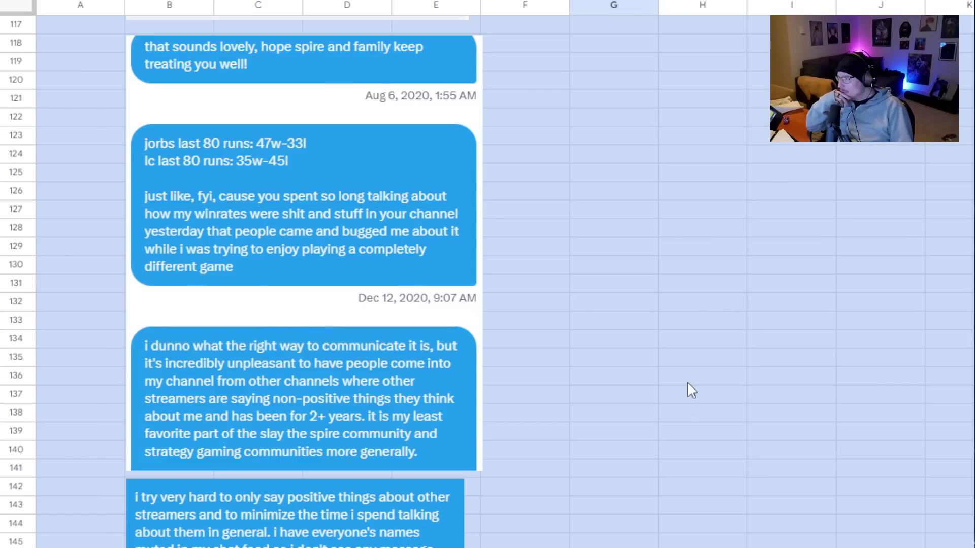
scroll(692, 390, "down", 1)
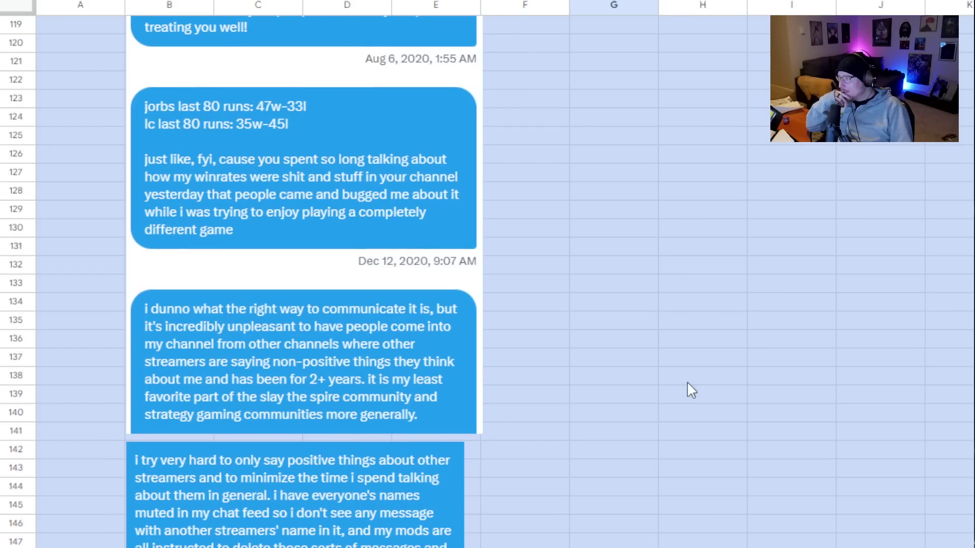
scroll(692, 391, "down", 1)
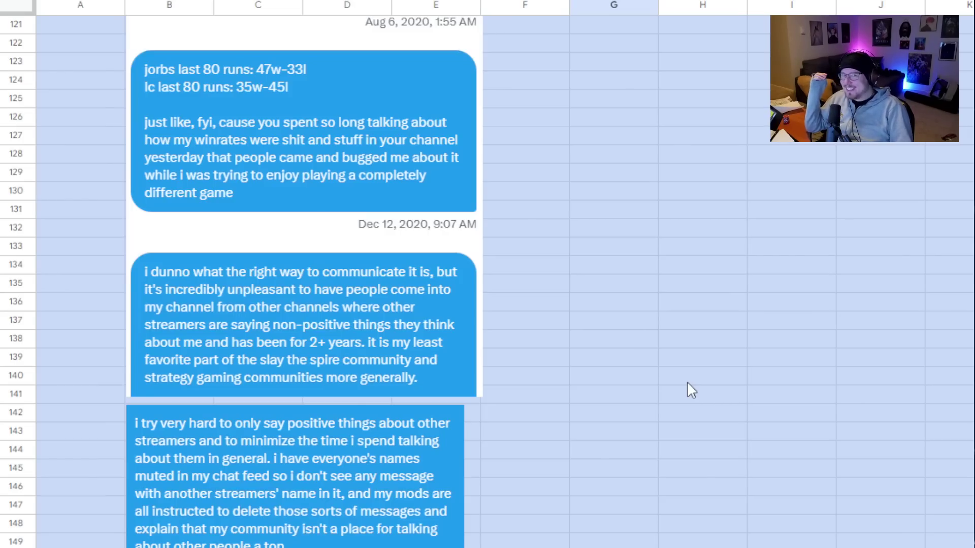
scroll(687, 383, "down", 3)
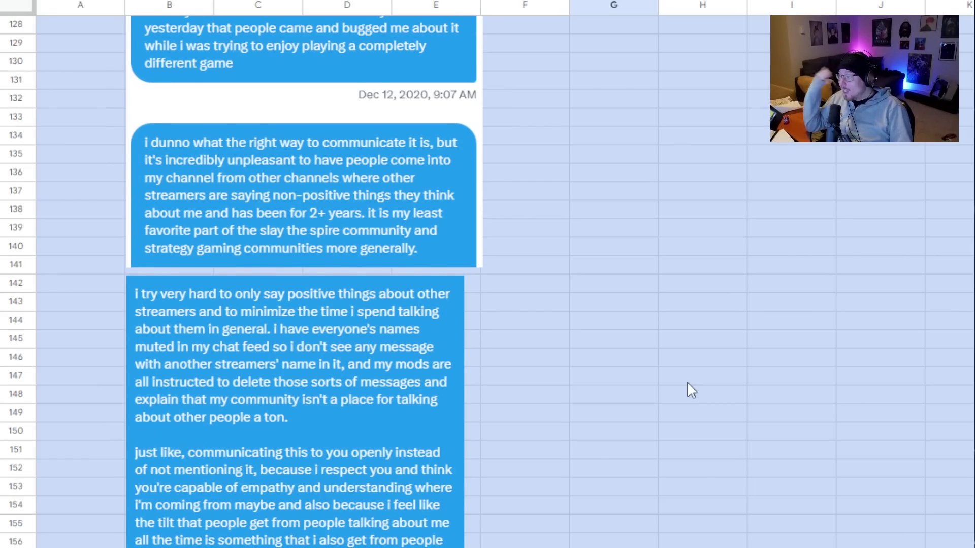
scroll(687, 390, "down", 1)
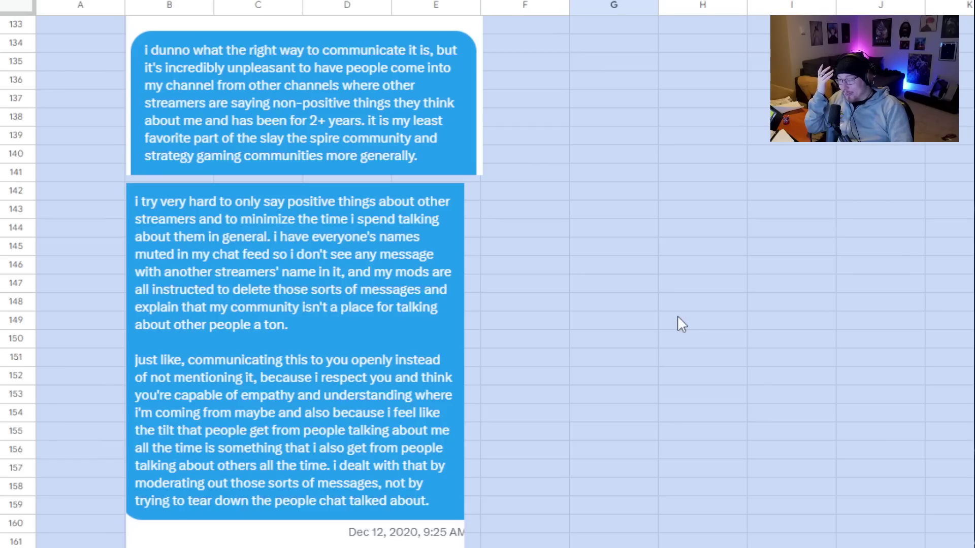
scroll(677, 316, "down", 2)
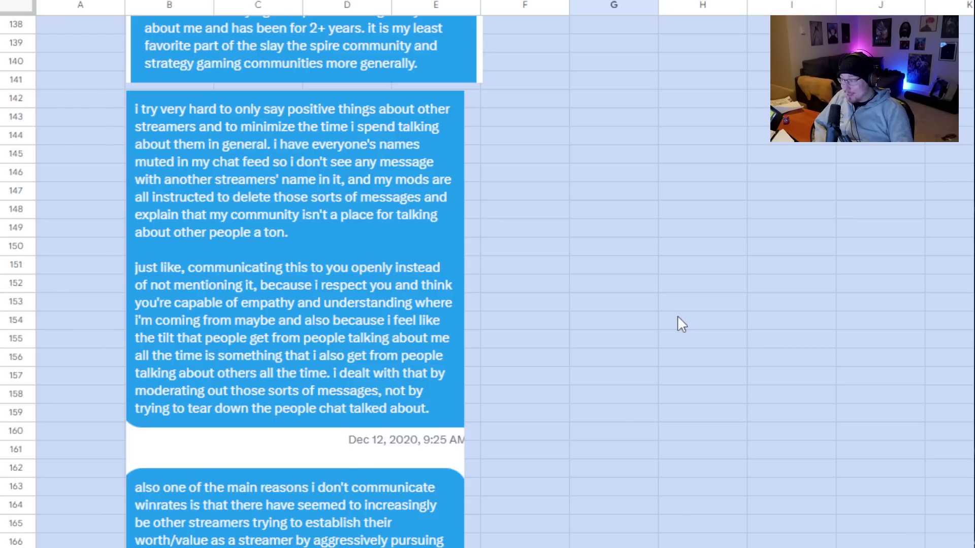
scroll(678, 317, "down", 5)
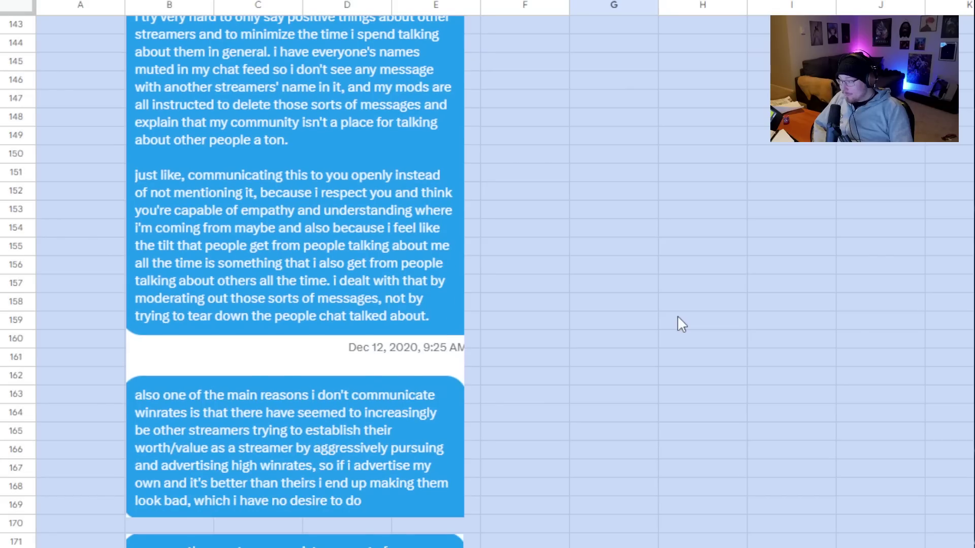
scroll(677, 315, "down", 1)
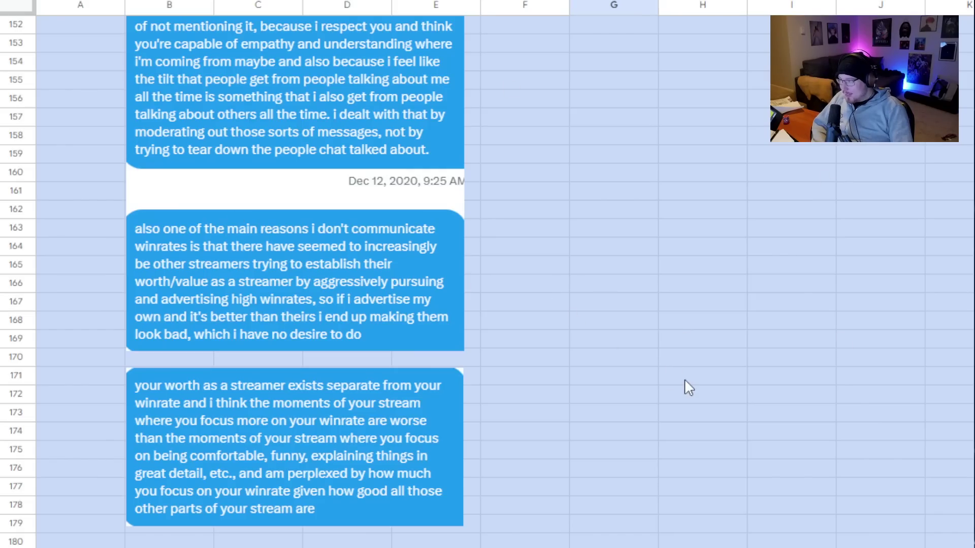
Revisit the first grey reply near row 66 and return to the last message ending in row 179.
scroll(655, 436, "up", 20)
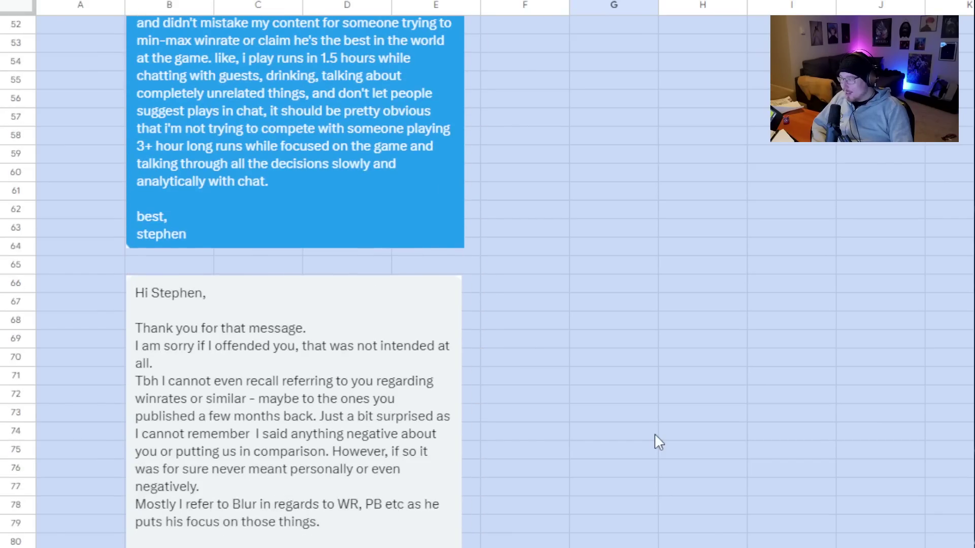
scroll(654, 434, "down", 20)
scroll(644, 444, "down", 12)
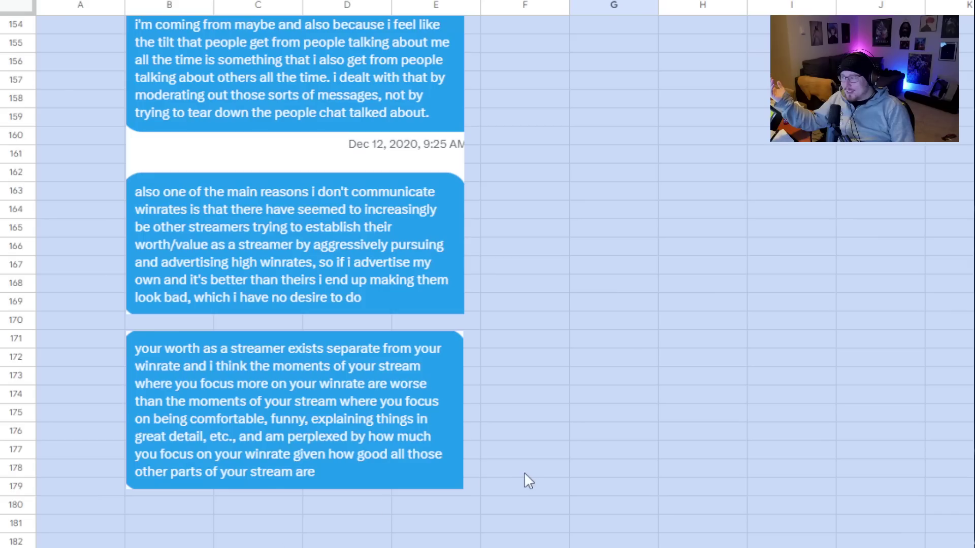
left_click_drag(524, 473, 42, 321)
left_click_drag(524, 541, 70, 273)
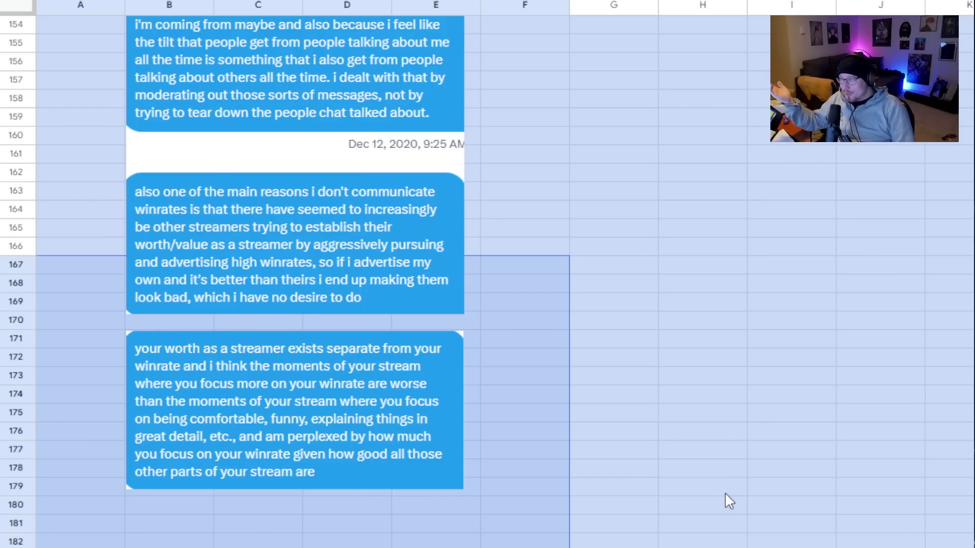
Review the whole conversation again from the opening message to the final one, and select cell G171 beside it.
scroll(724, 501, "up", 20)
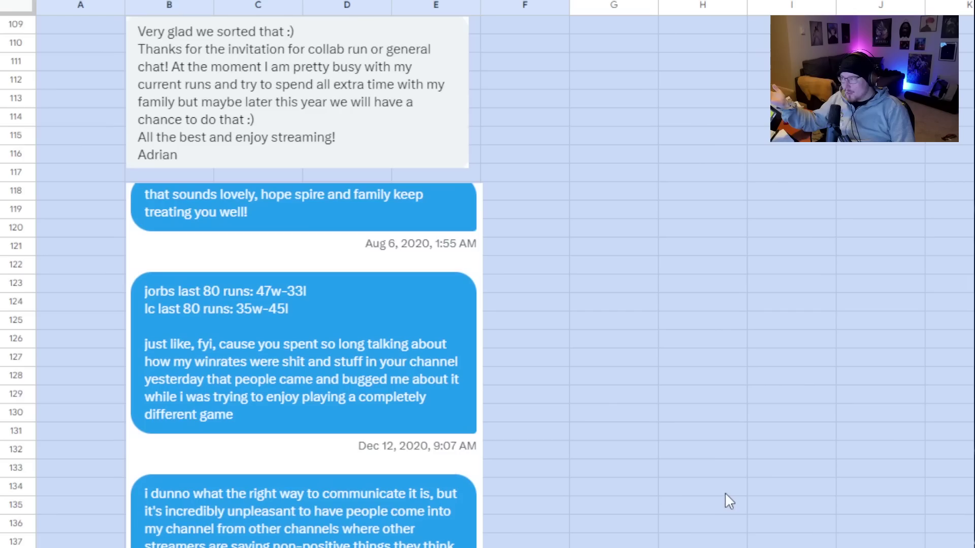
scroll(725, 495, "up", 20)
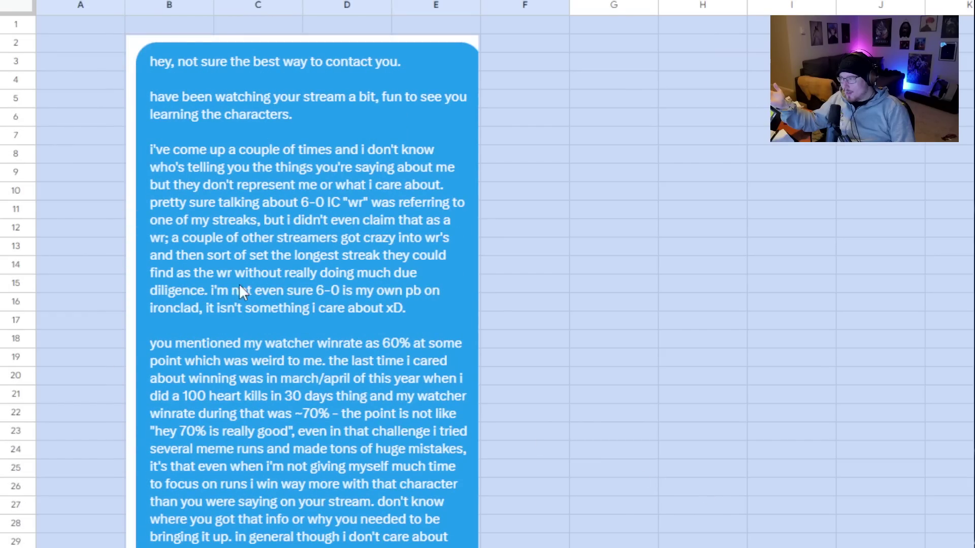
scroll(355, 366, "down", 3)
scroll(447, 345, "up", 3)
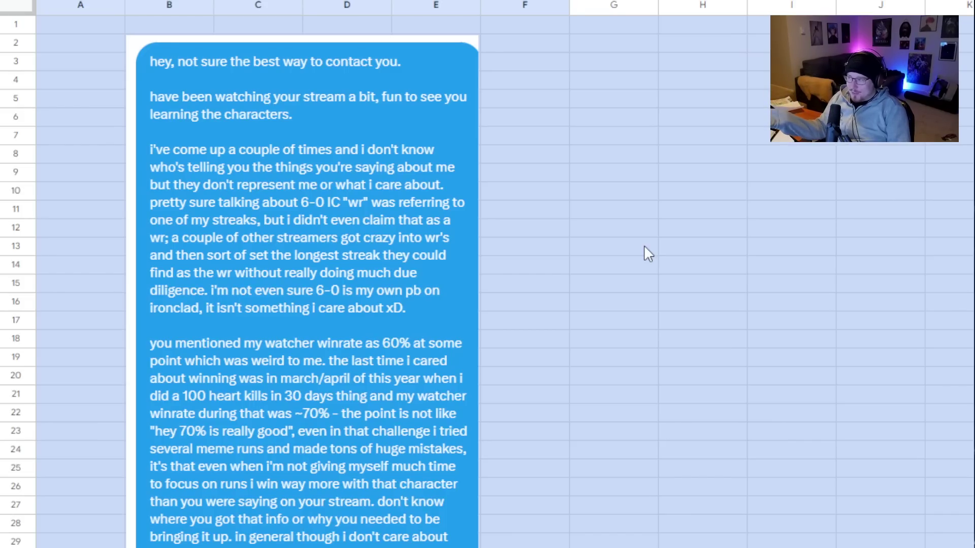
scroll(644, 246, "down", 15)
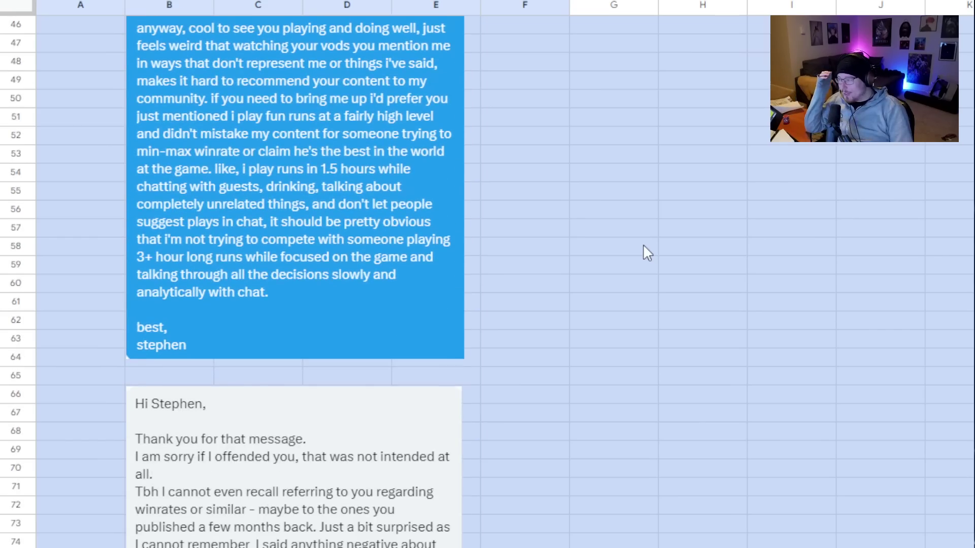
scroll(643, 246, "down", 20)
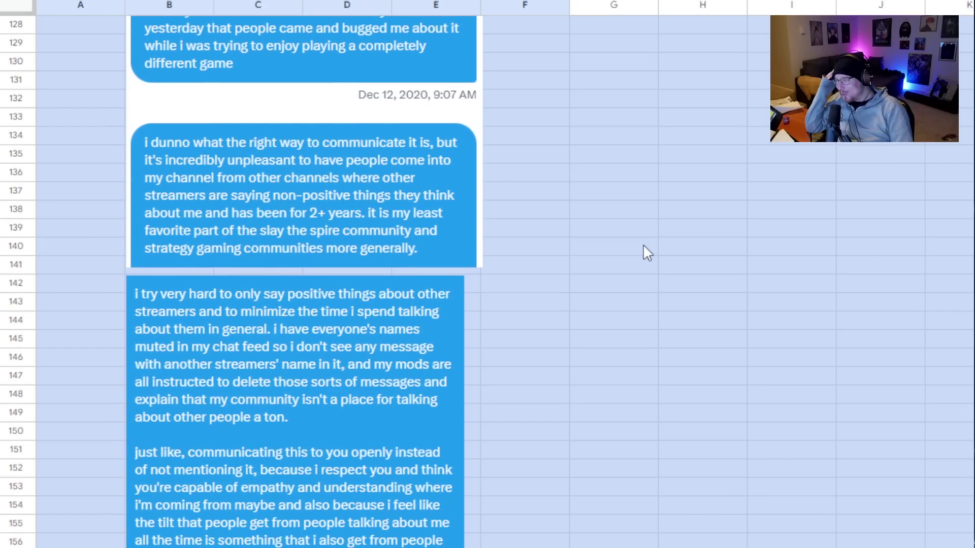
scroll(643, 244, "down", 8)
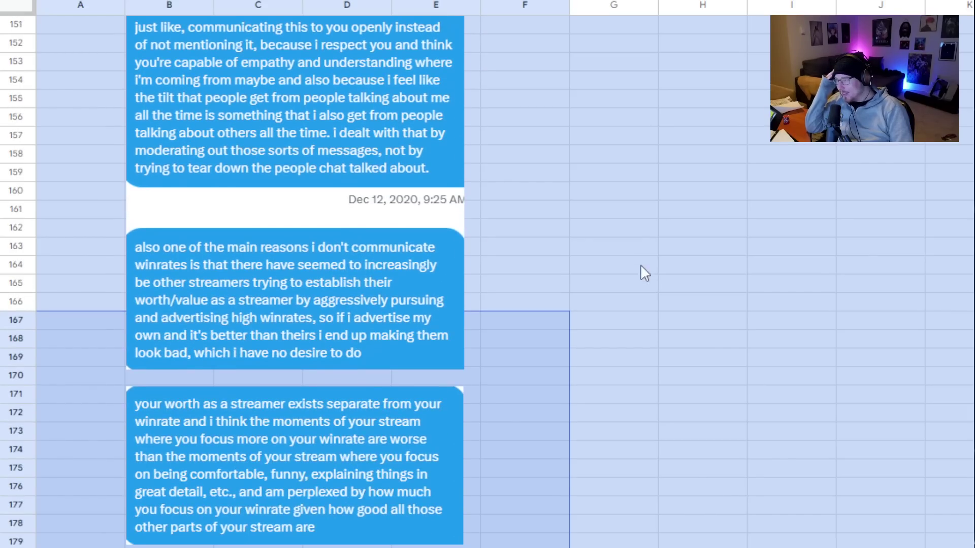
left_click(643, 397)
scroll(643, 398, "down", 1)
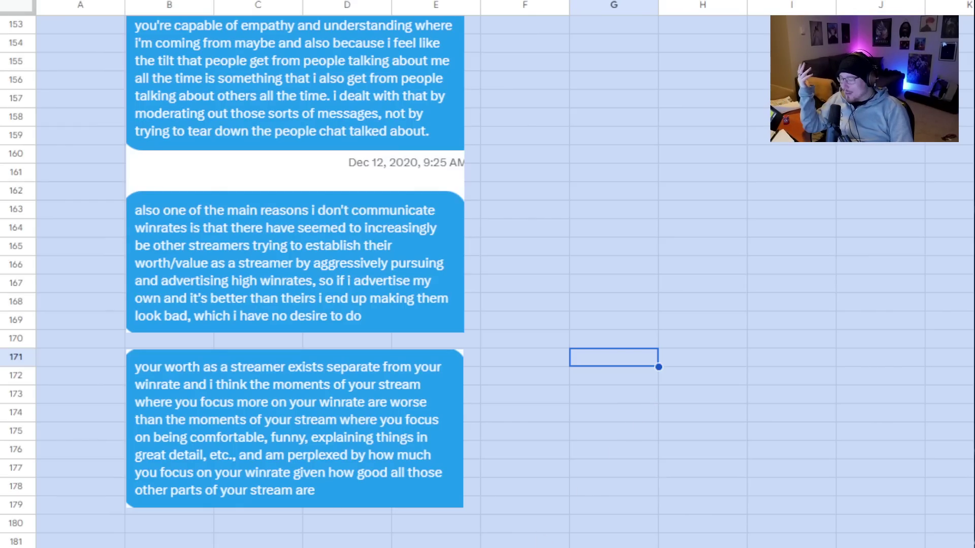
Switch to the next sheet containing the chat log and select the screenshot of the channel ban notice.
key("ctrl+Page_Down")
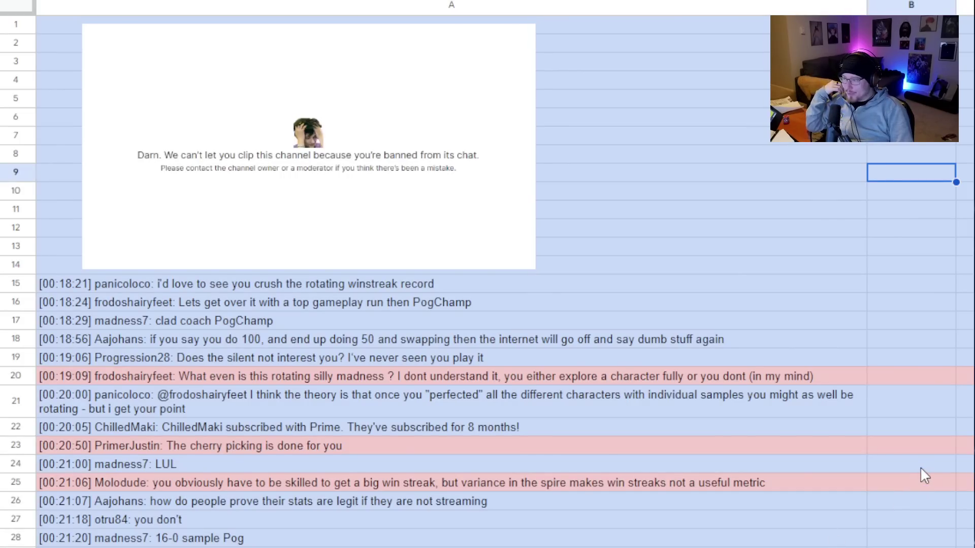
left_click(454, 115)
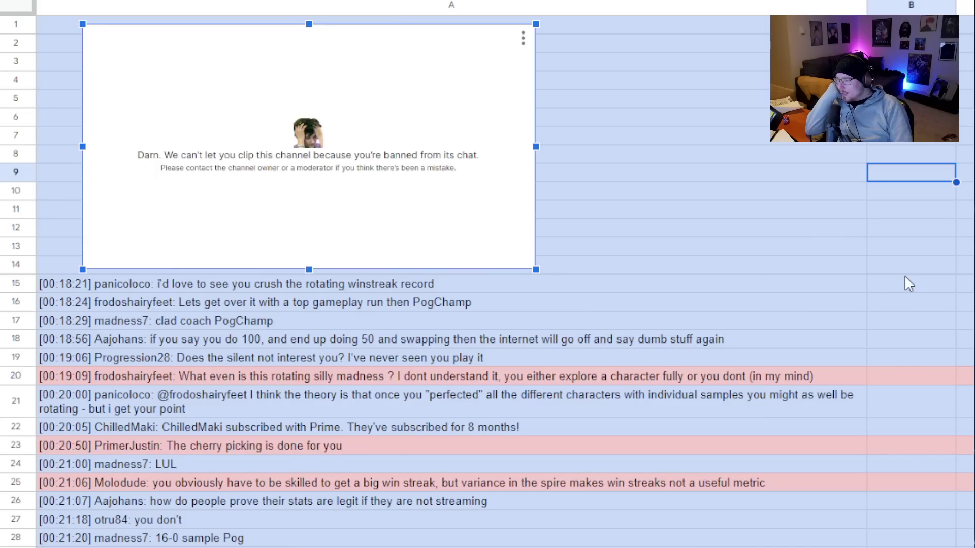
Set the zoom of the chat log sheet to 90%.
scroll(904, 275, "down", 3)
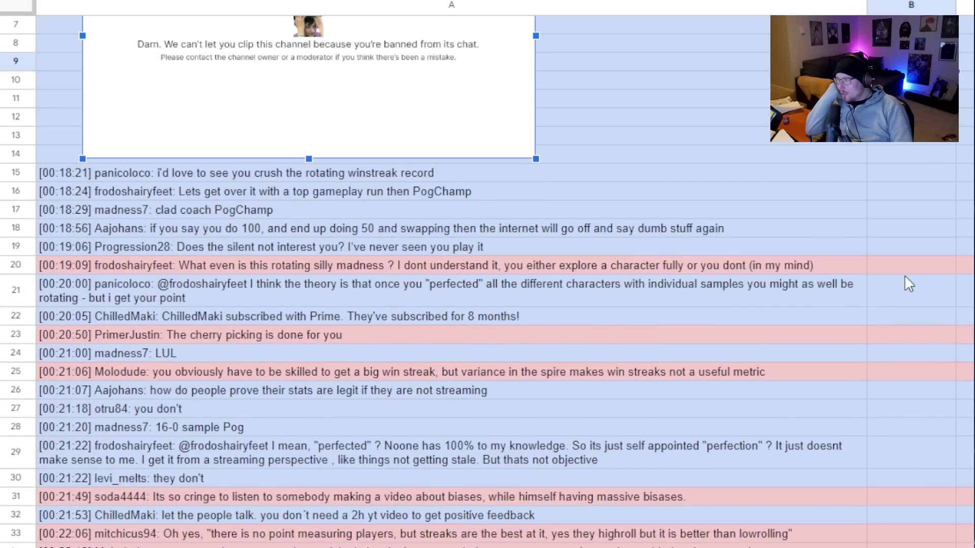
scroll(905, 278, "down", 1)
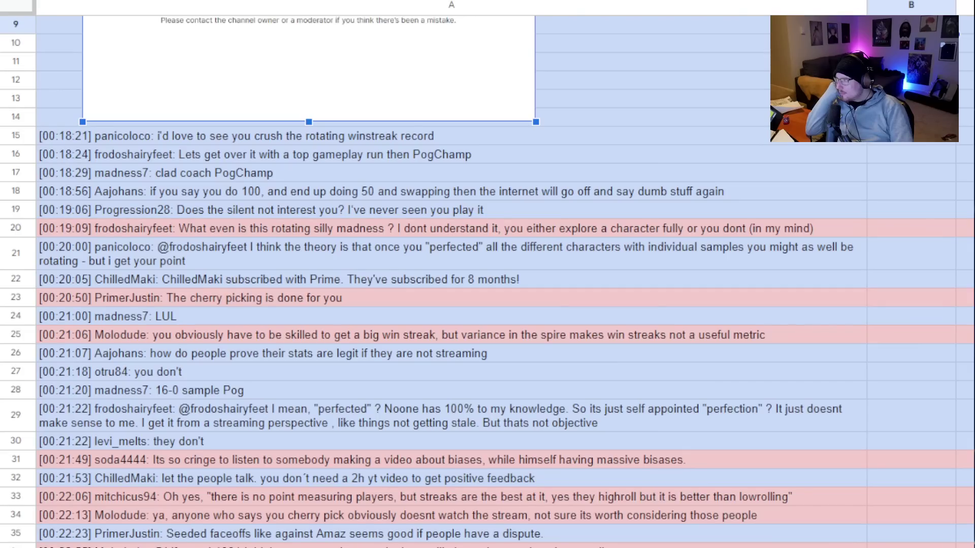
left_click(204, 1)
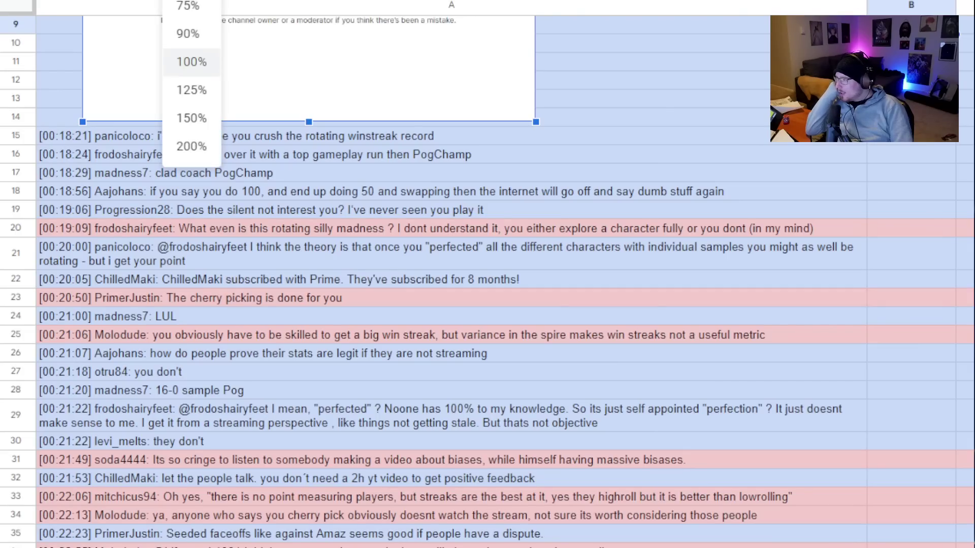
left_click(205, 12)
left_click(203, 1)
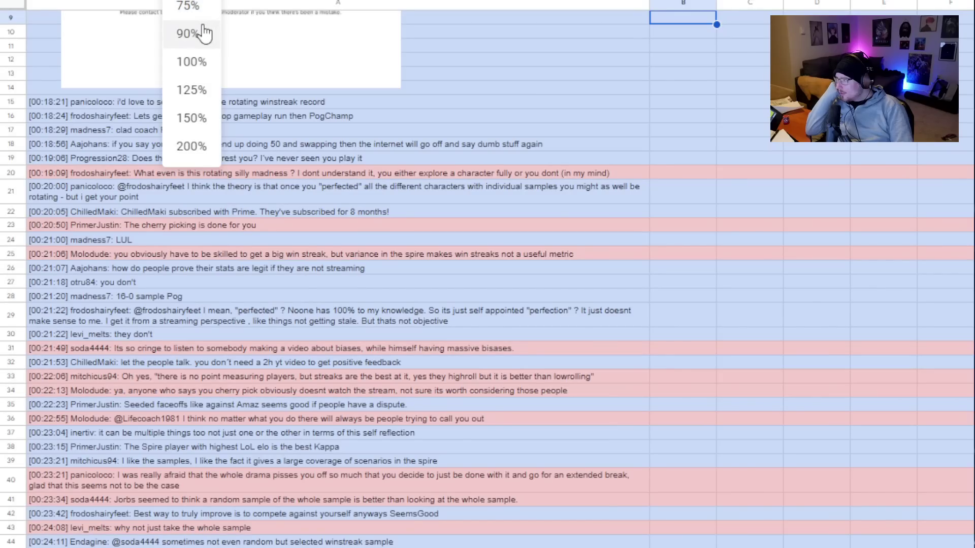
left_click(206, 32)
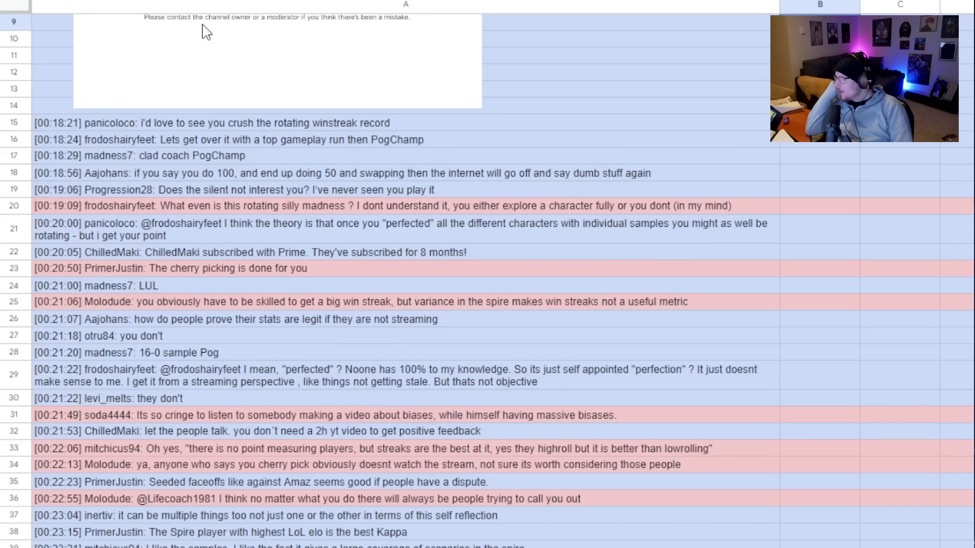
Select the first chat message in row 15 and look back at the channel ban notice above it.
left_click(406, 123)
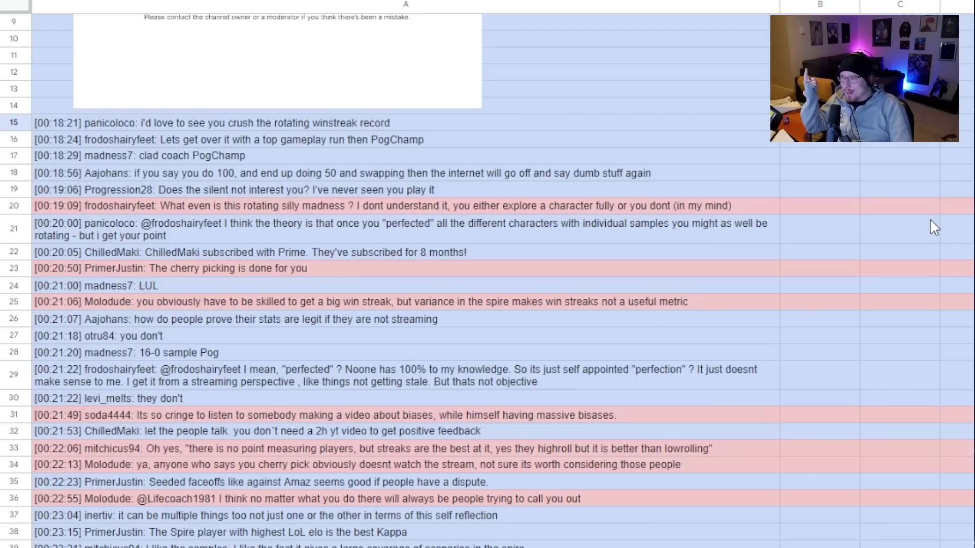
scroll(930, 223, "up", 2)
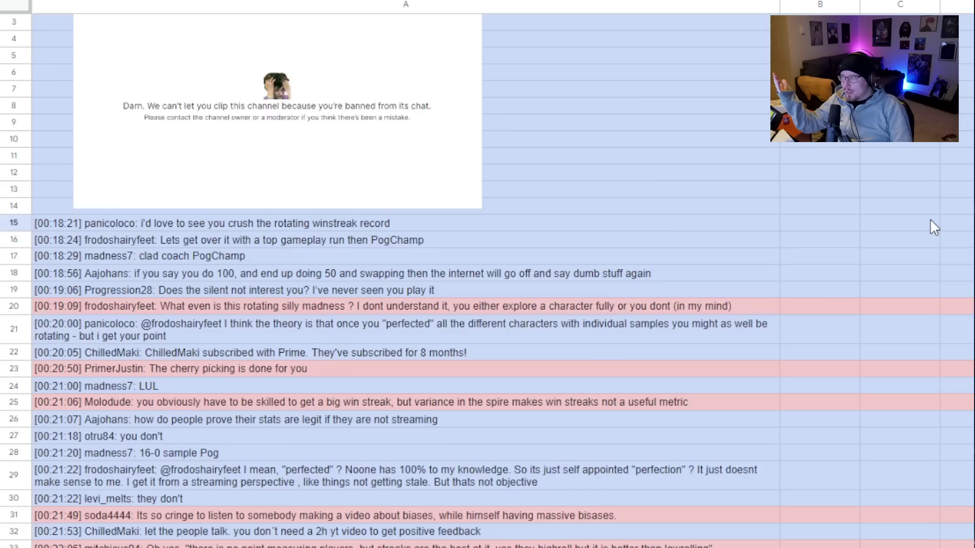
scroll(931, 221, "down", 3)
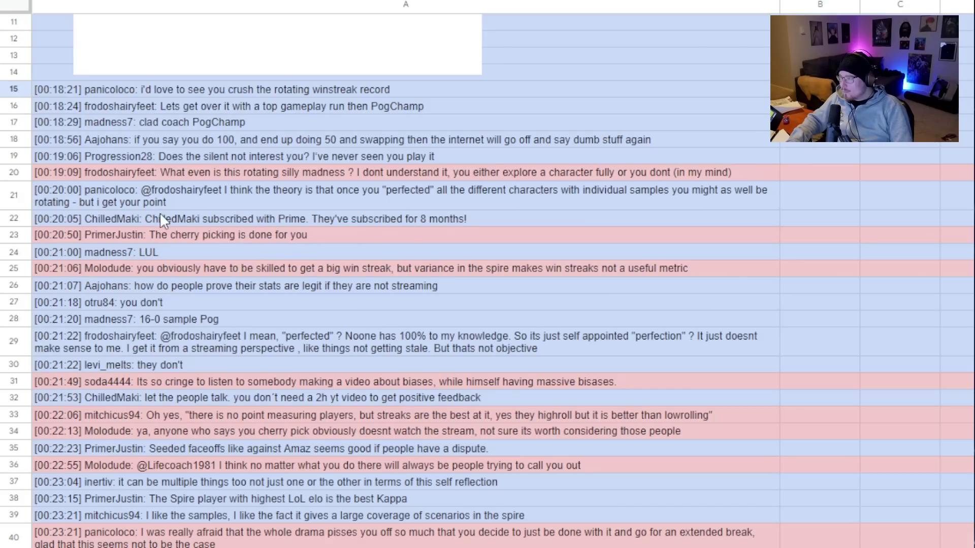
Read the red-highlighted chat messages in rows 20, 23 and 25, selecting each row in turn.
left_click(14, 172)
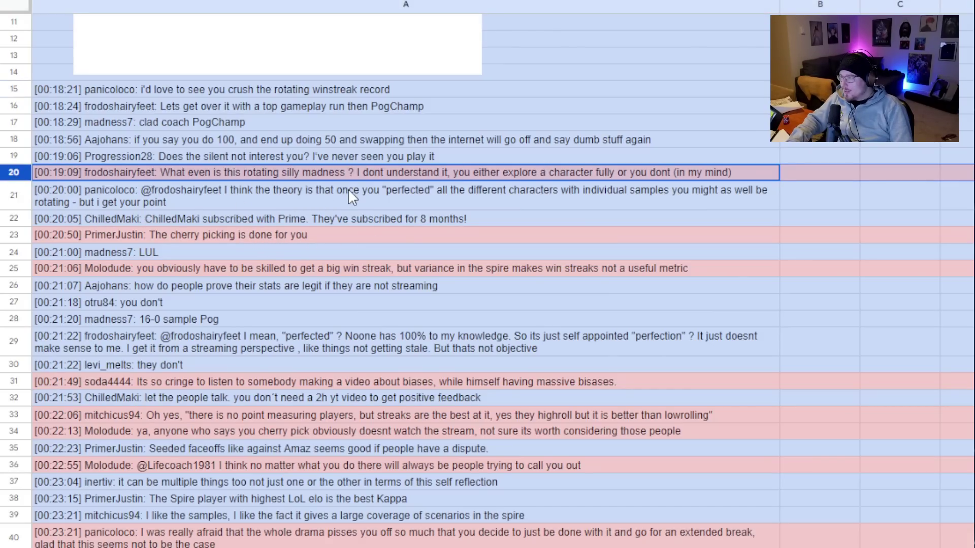
left_click(949, 173)
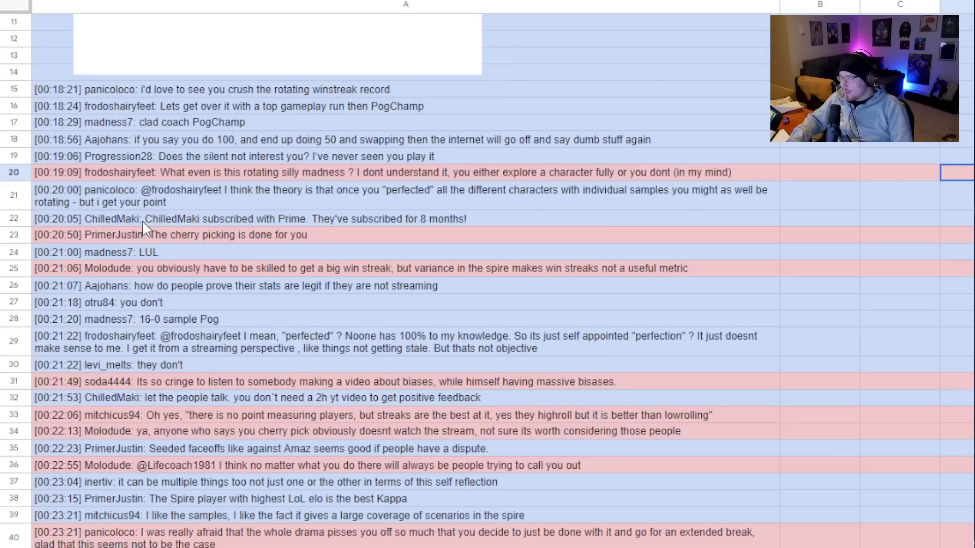
left_click(10, 234)
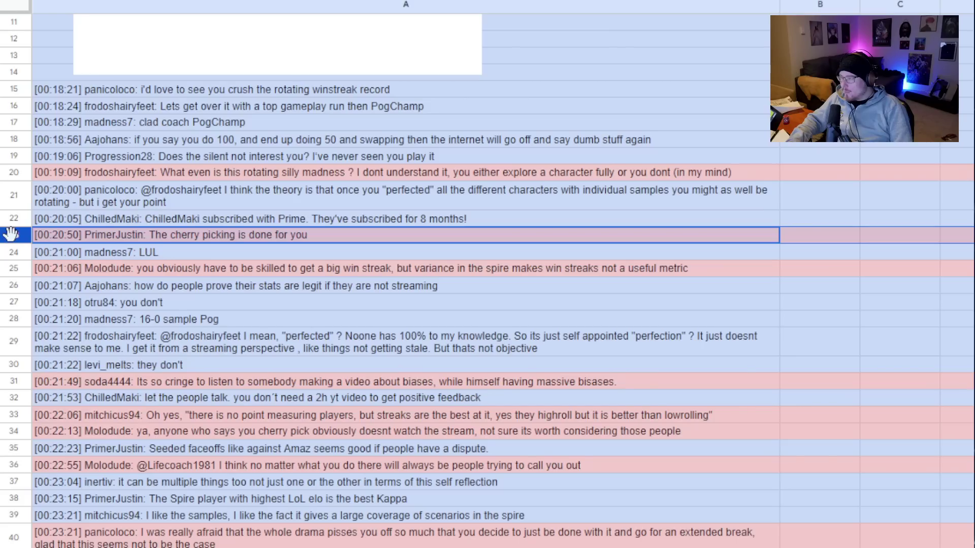
left_click(12, 269)
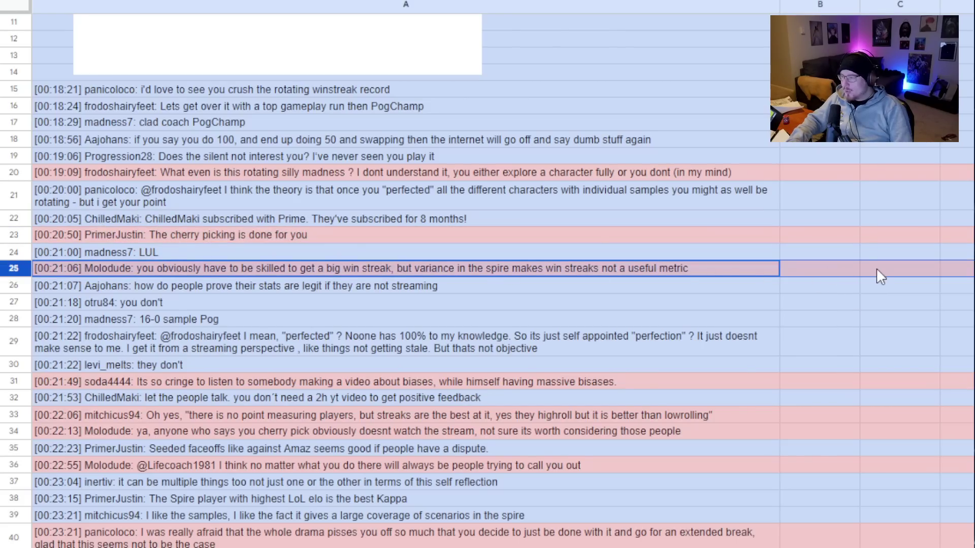
Read the red-highlighted messages in rows 31, 33, 34 and 36, selecting each row, with row 33 added to the selection of row 31.
scroll(876, 268, "down", 2)
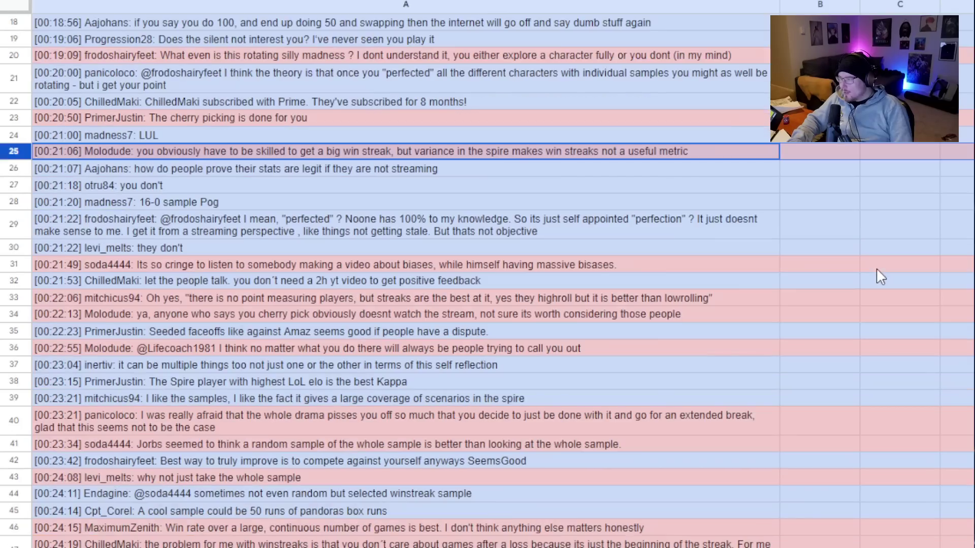
scroll(534, 257, "down", 1)
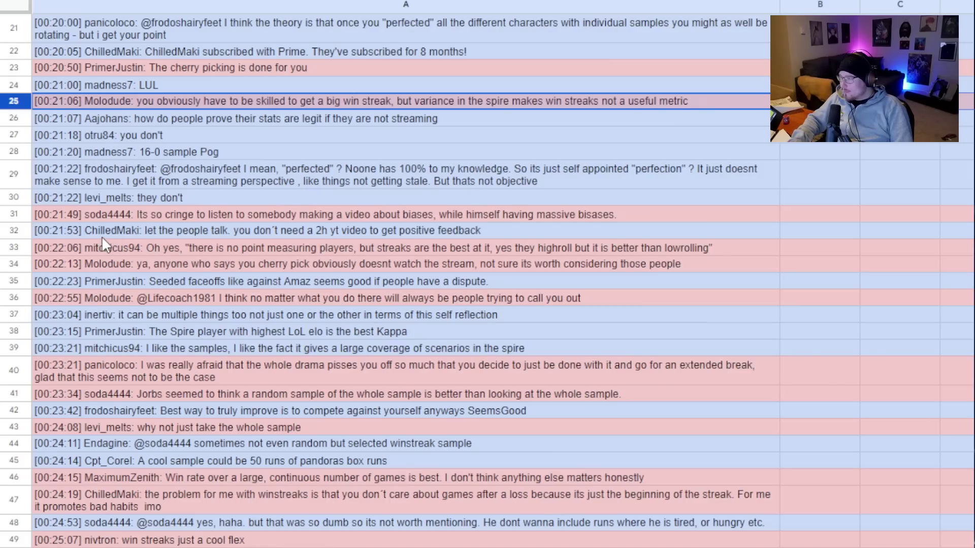
left_click(94, 215)
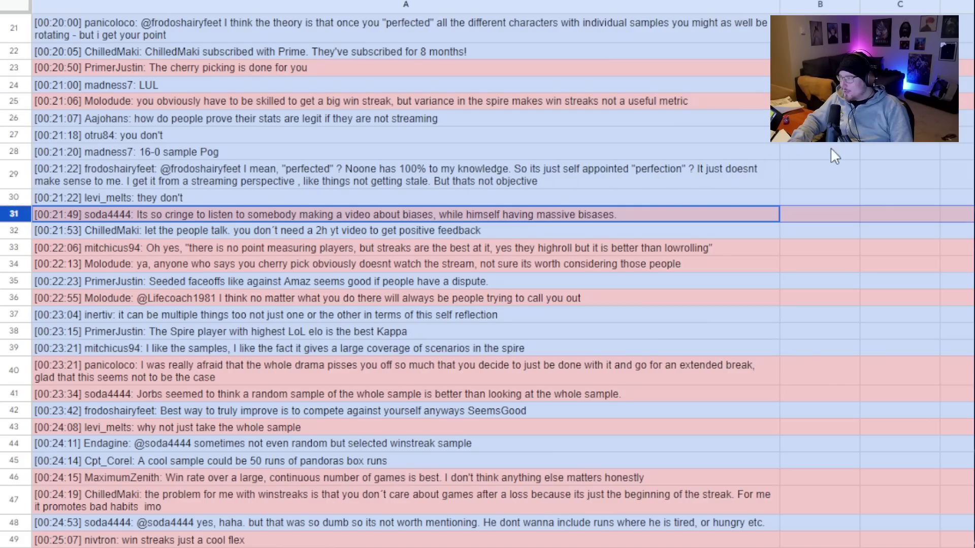
scroll(843, 155, "down", 1)
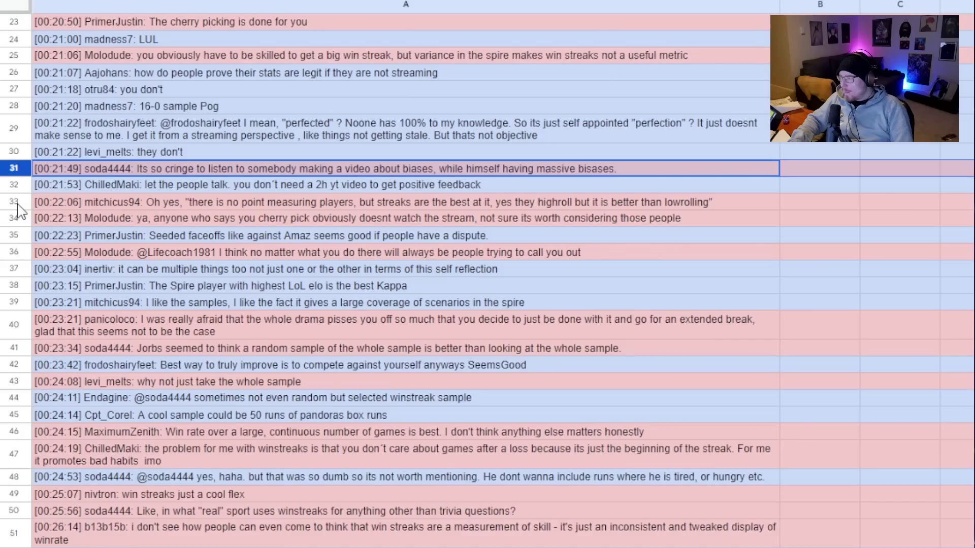
left_click(36, 202, "ctrl")
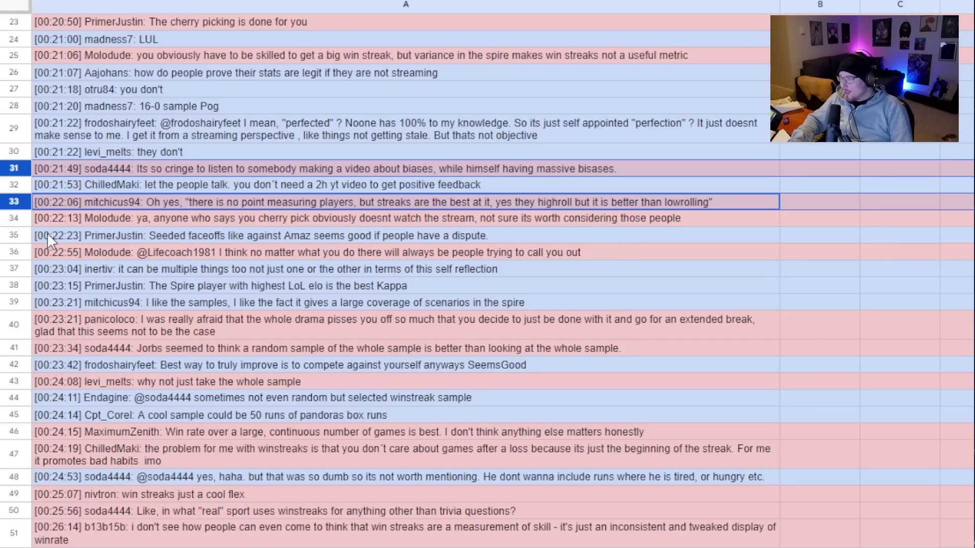
left_click(13, 219)
left_click(15, 253)
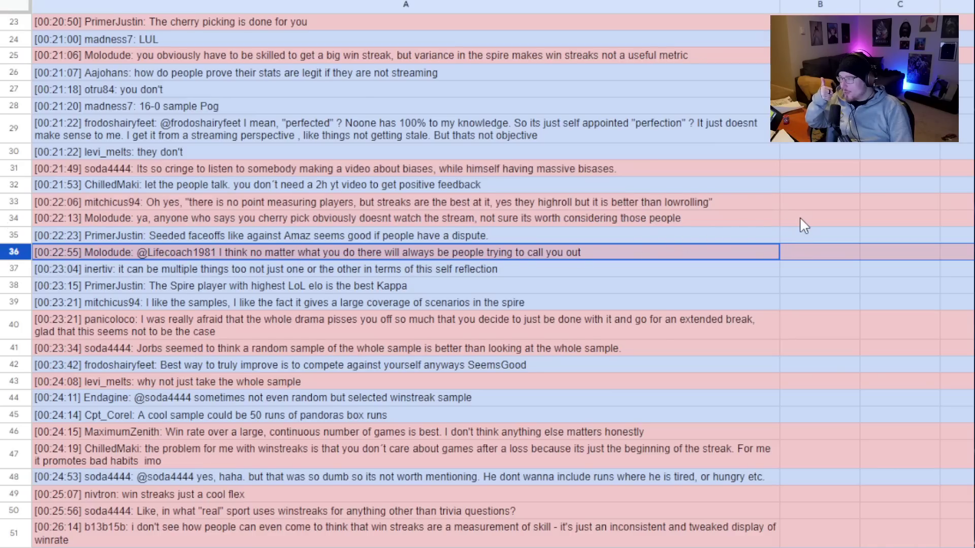
Select the message in cell A36 again and read the red-highlighted messages in rows 40 and 41, selecting each row.
scroll(800, 218, "down", 2)
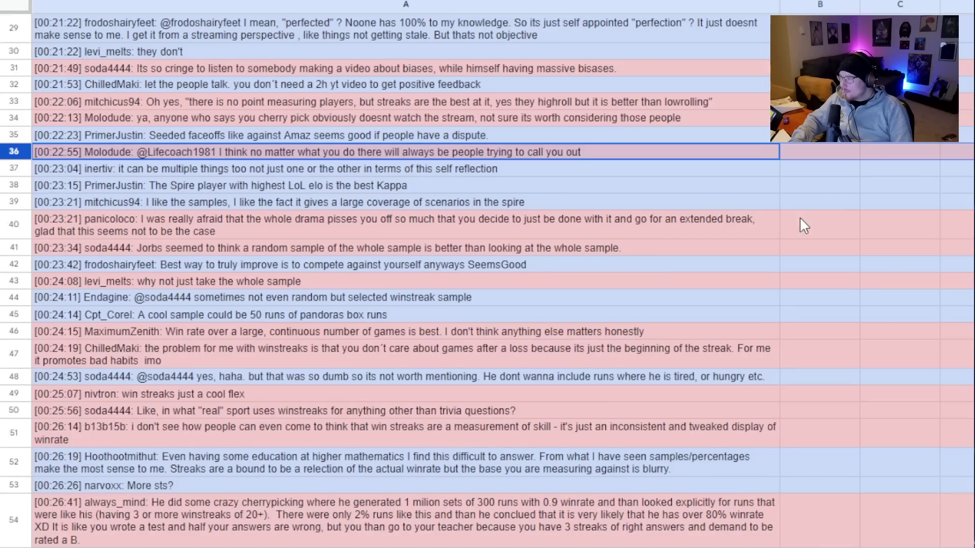
left_click(538, 191)
left_click(400, 156)
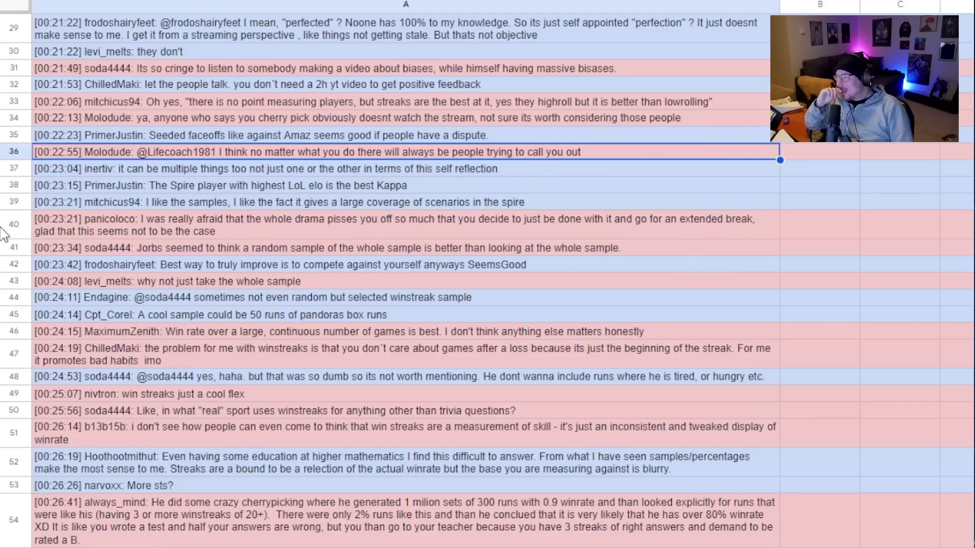
left_click(68, 237)
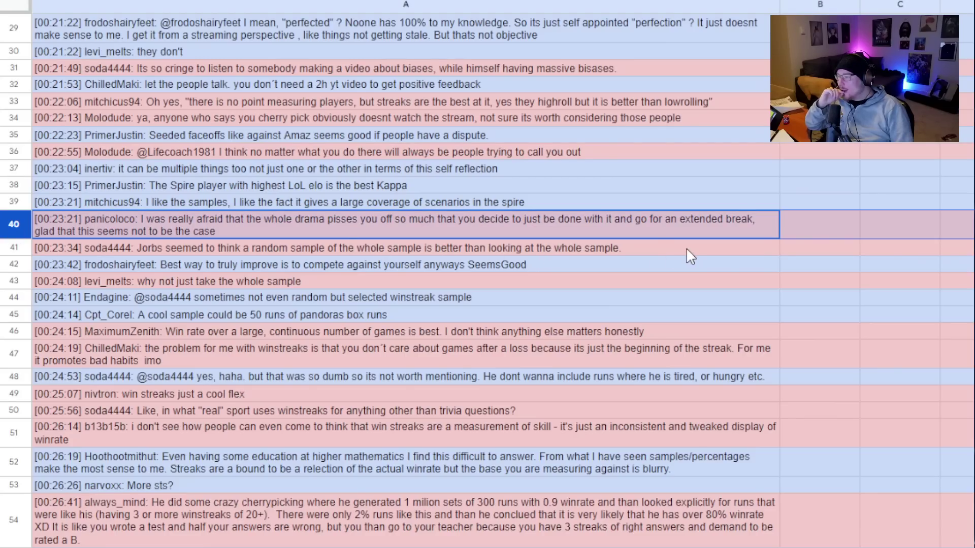
scroll(299, 249, "down", 1)
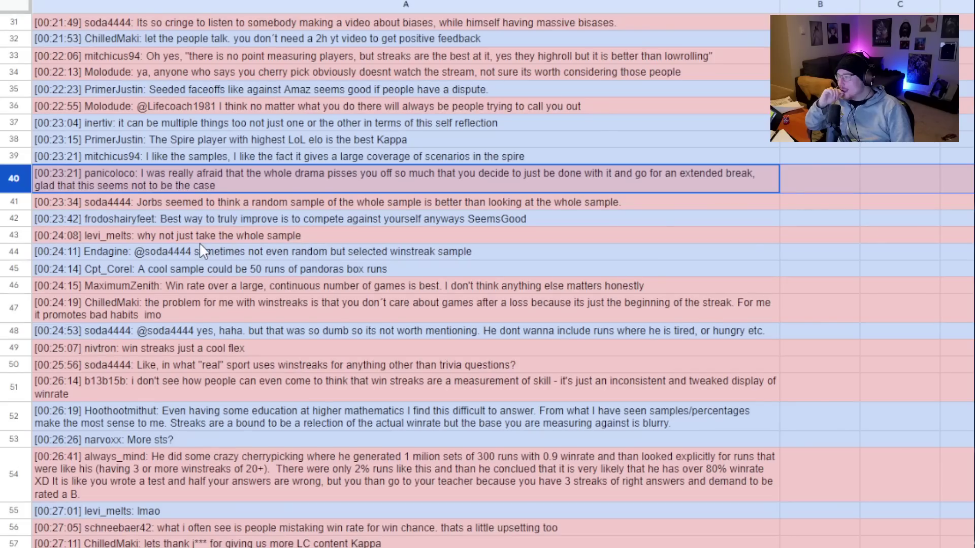
left_click(12, 201)
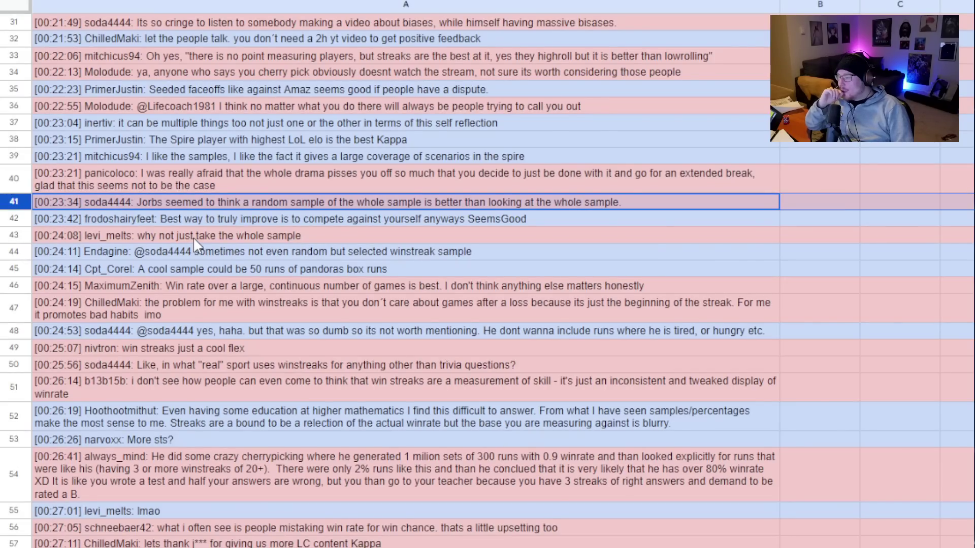
Read the red-highlighted messages on whole samples and win streaks in rows 43, 46 and 47, selecting each row.
scroll(193, 236, "down", 1)
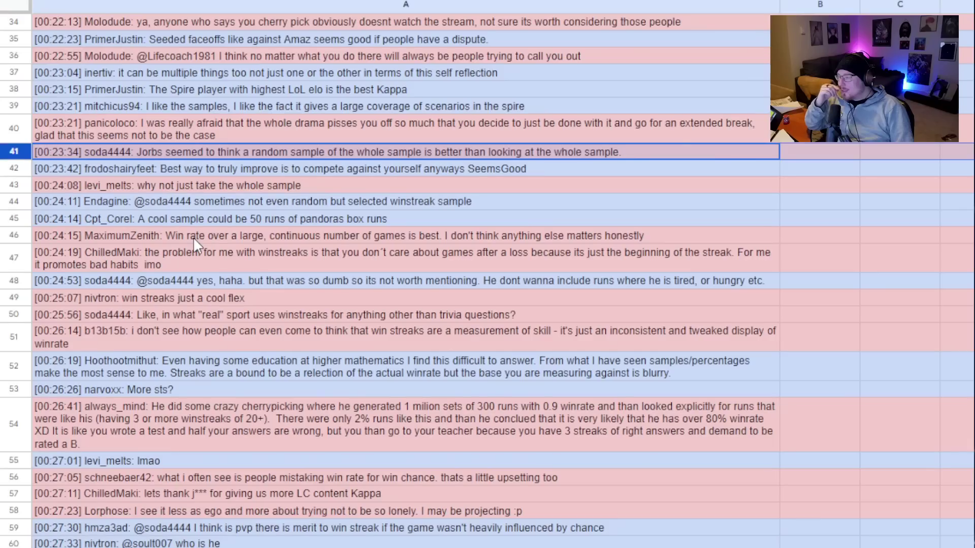
left_click(12, 186)
scroll(157, 219, "down", 1)
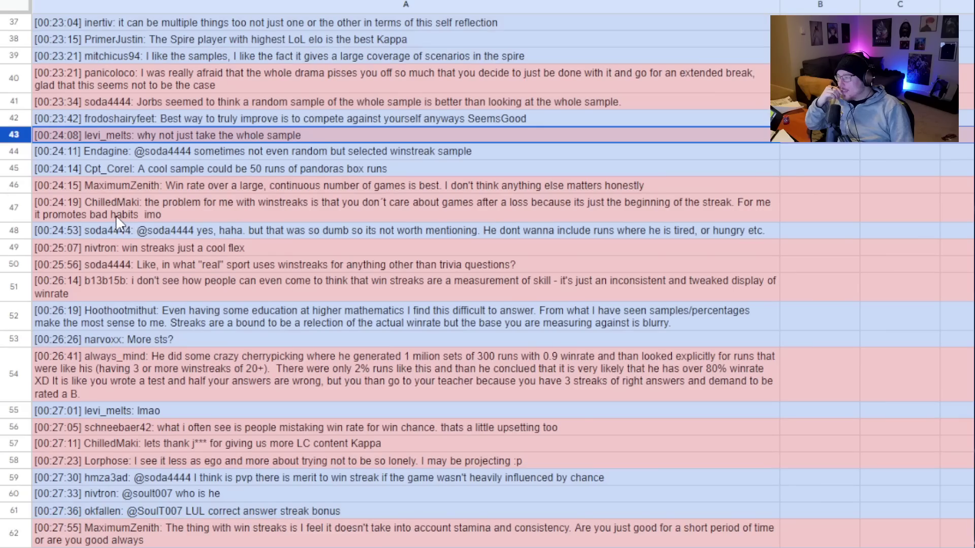
left_click(18, 186)
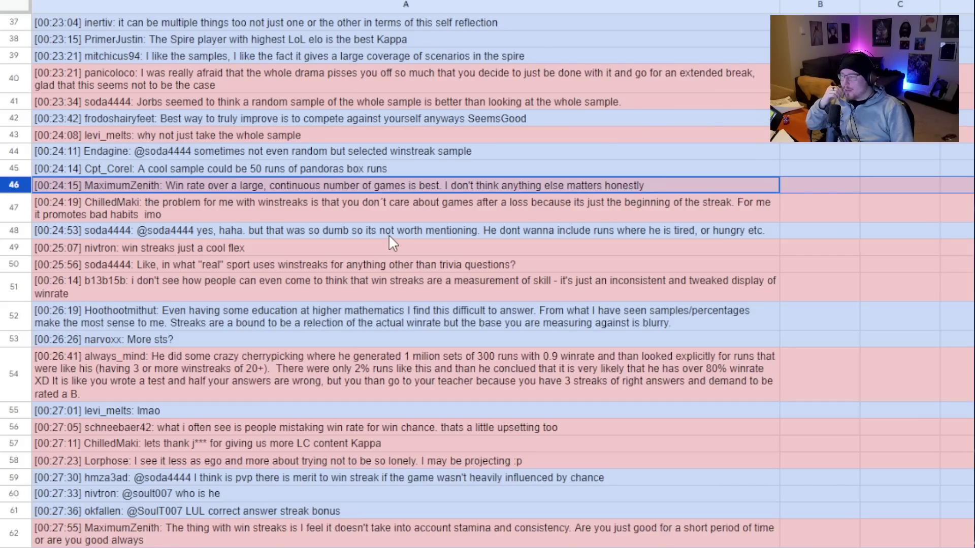
left_click(59, 211)
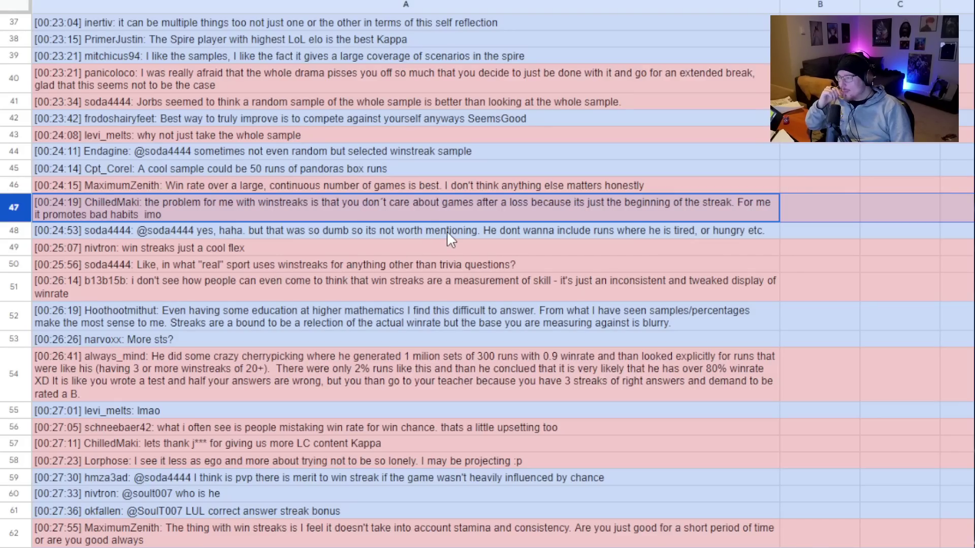
Read the red-highlighted messages questioning win streaks in rows 49, 50 and 51, selecting each row in turn.
scroll(447, 231, "down", 1)
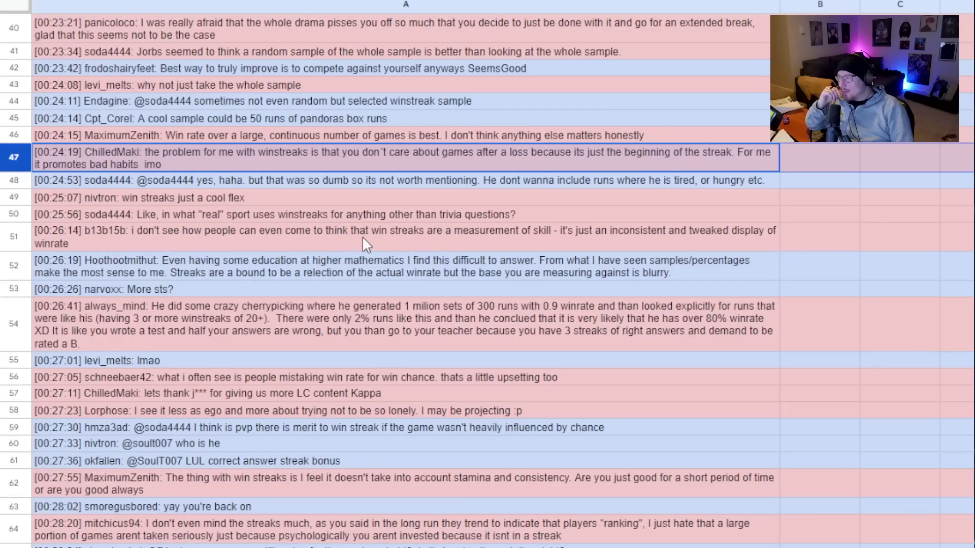
left_click(17, 197)
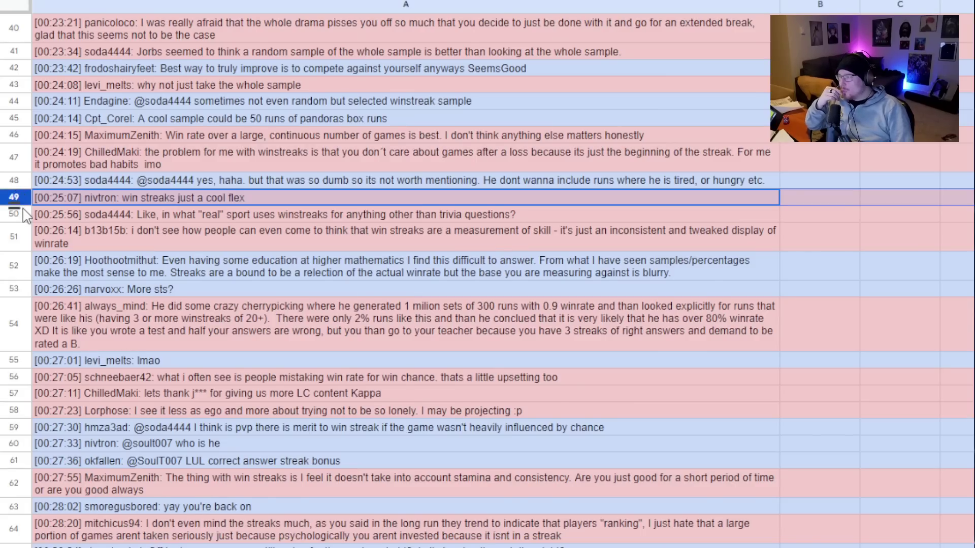
left_click(17, 213)
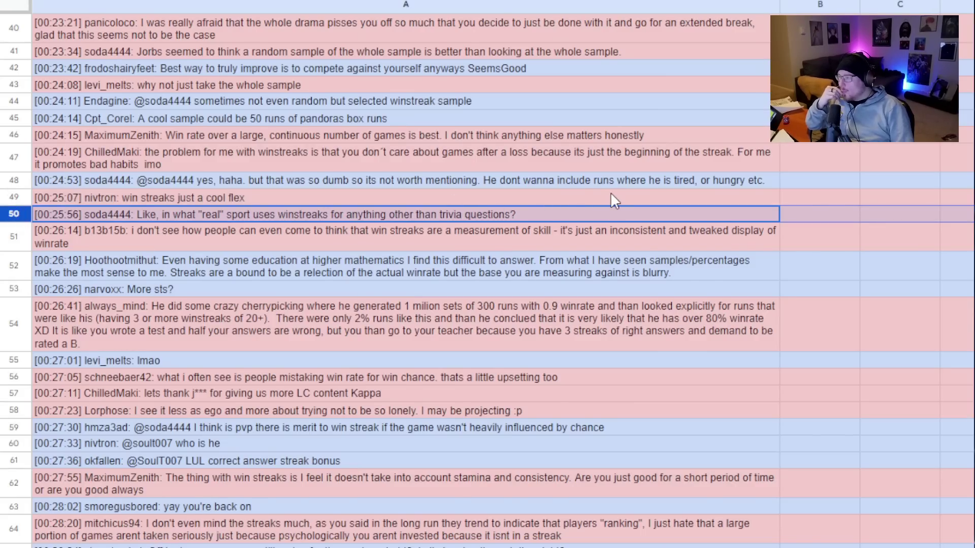
scroll(611, 192, "down", 1)
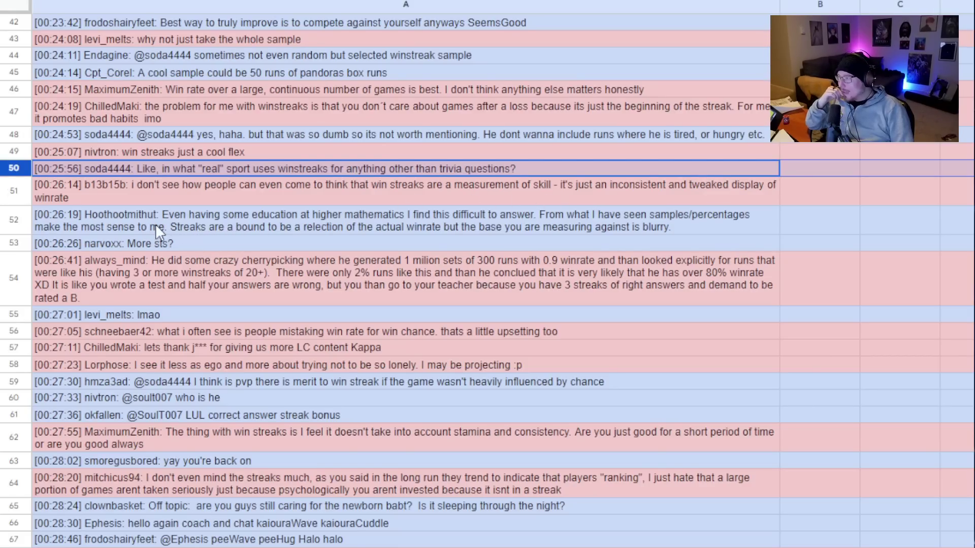
left_click(16, 193)
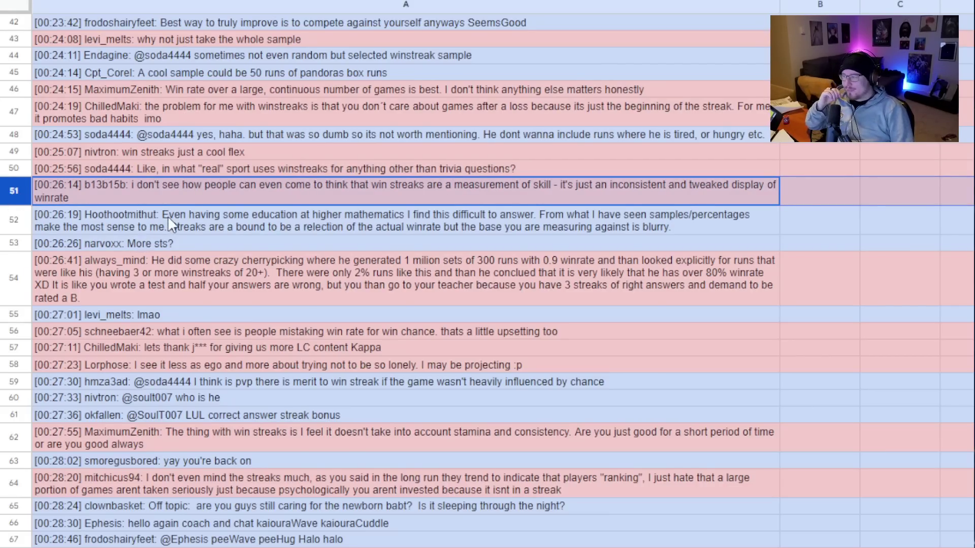
Select row 54 to read the long message about cherrypicking and continue to the messages from row 56.
scroll(167, 216, "down", 1)
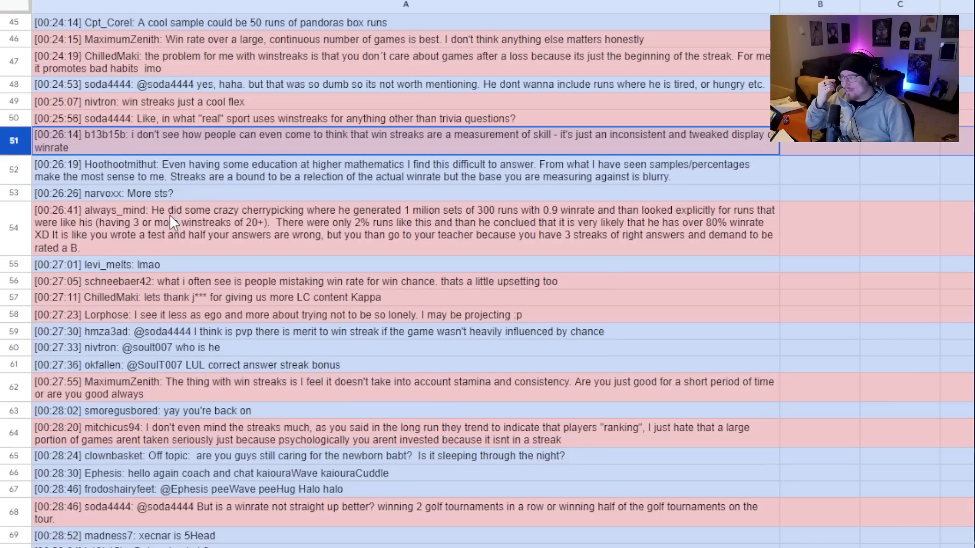
left_click(99, 224)
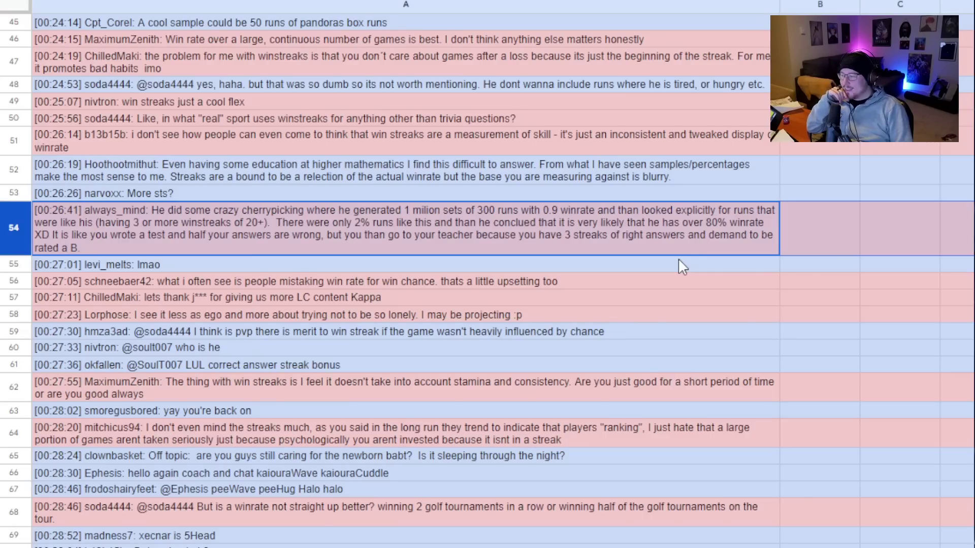
scroll(679, 260, "down", 3)
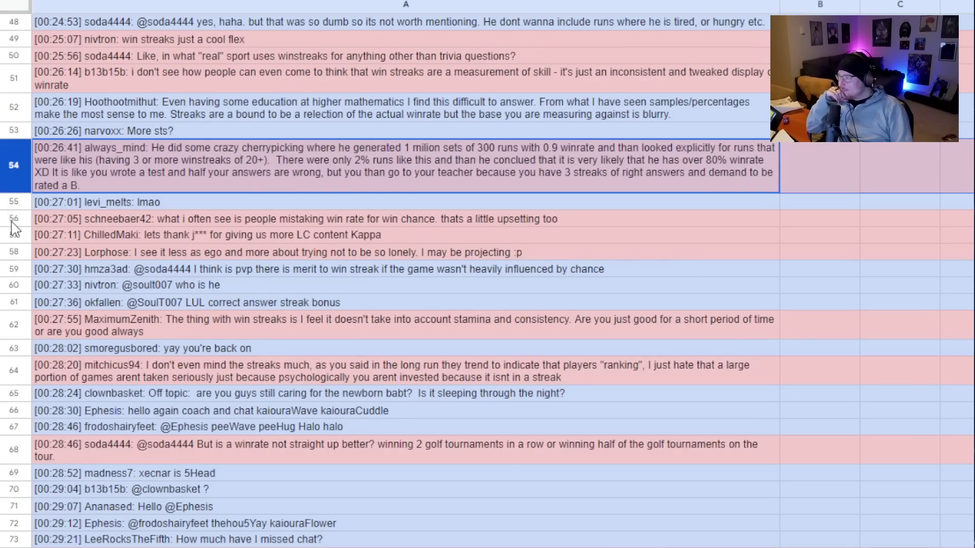
Read the red-highlighted messages on win rate versus win chance and LC content in rows 56 and 57, selecting them alternately.
left_click(38, 214)
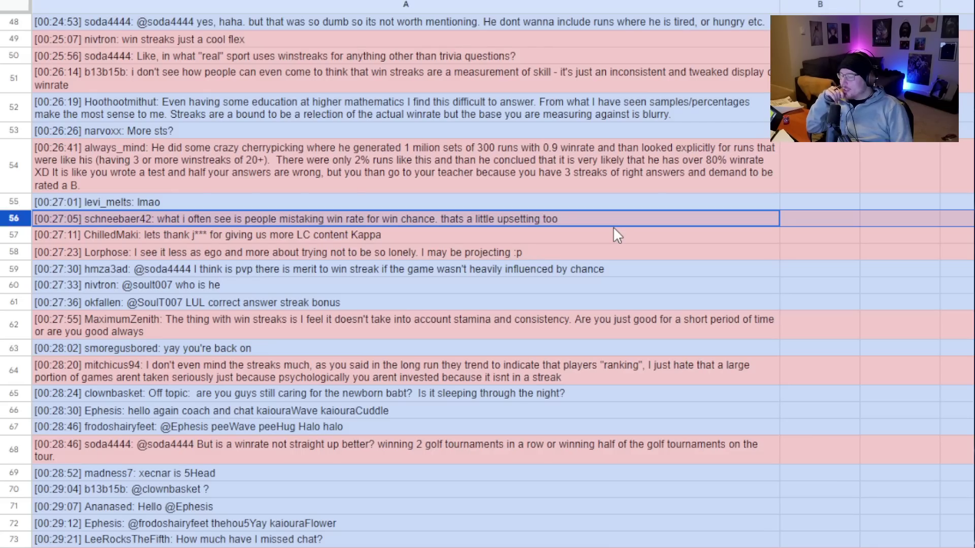
scroll(613, 227, "down", 3)
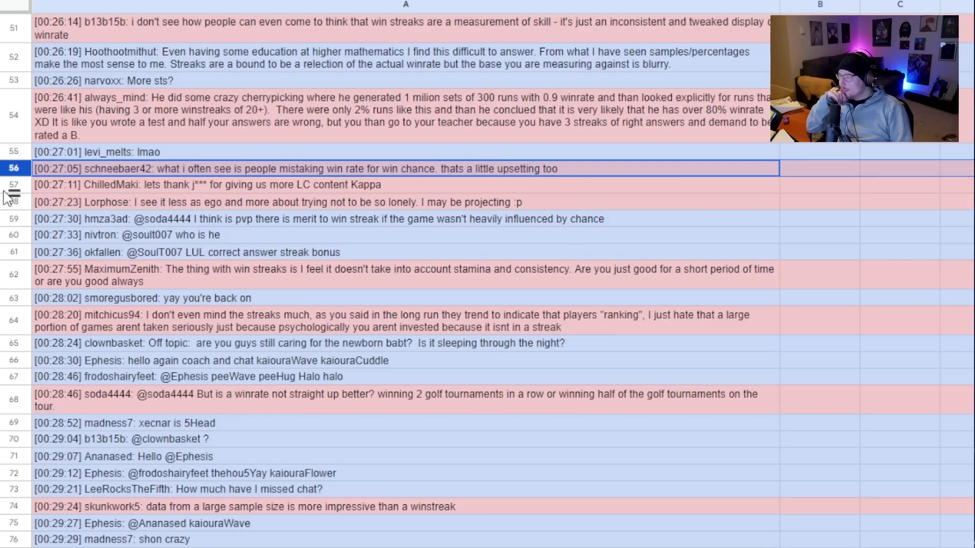
key("Down")
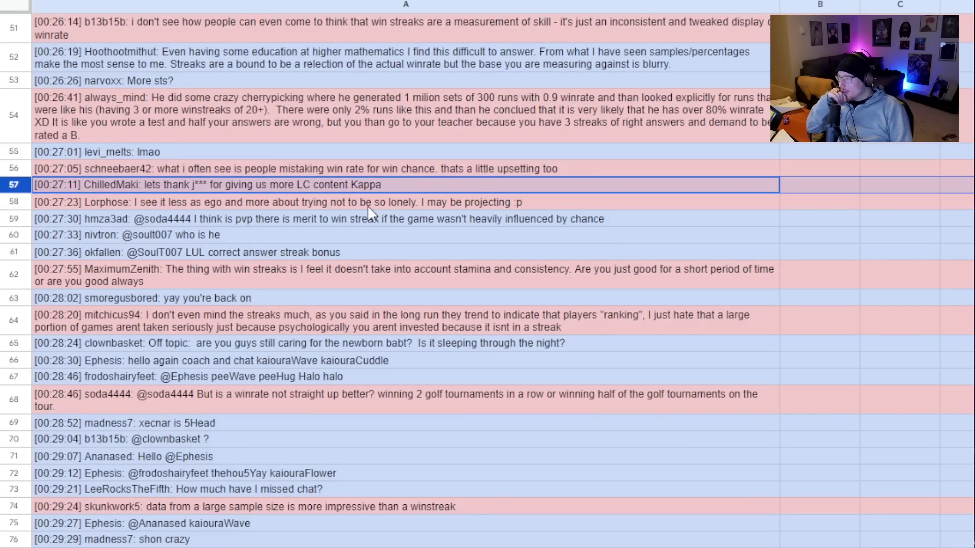
left_click(377, 165)
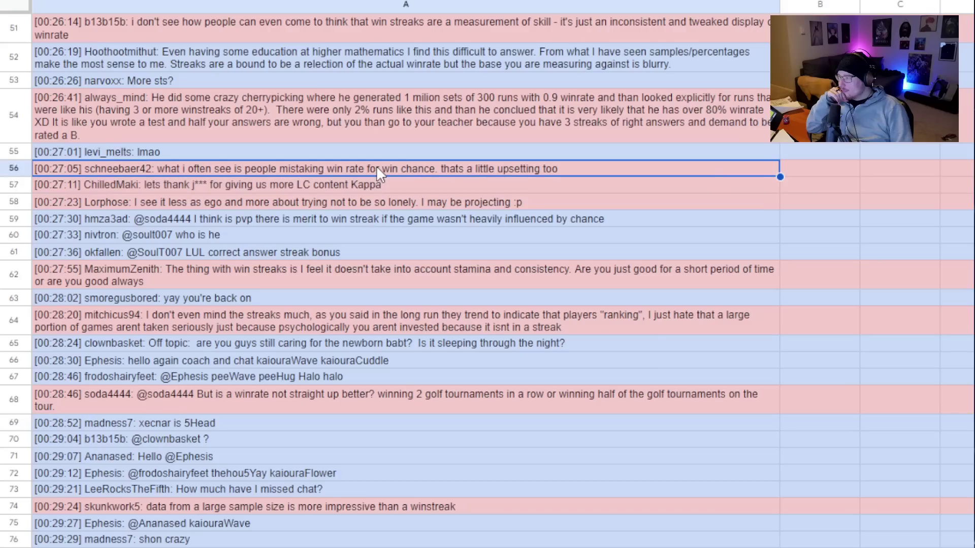
left_click(348, 184)
left_click(316, 169)
left_click(306, 191)
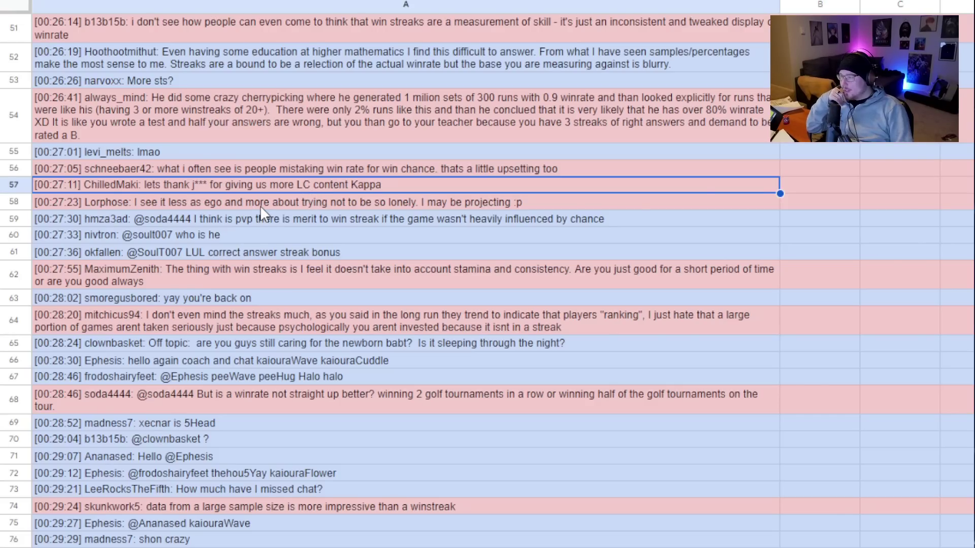
Select the message about ego and loneliness in row 58 and compare it with the surrounding messages.
scroll(550, 237, "down", 2)
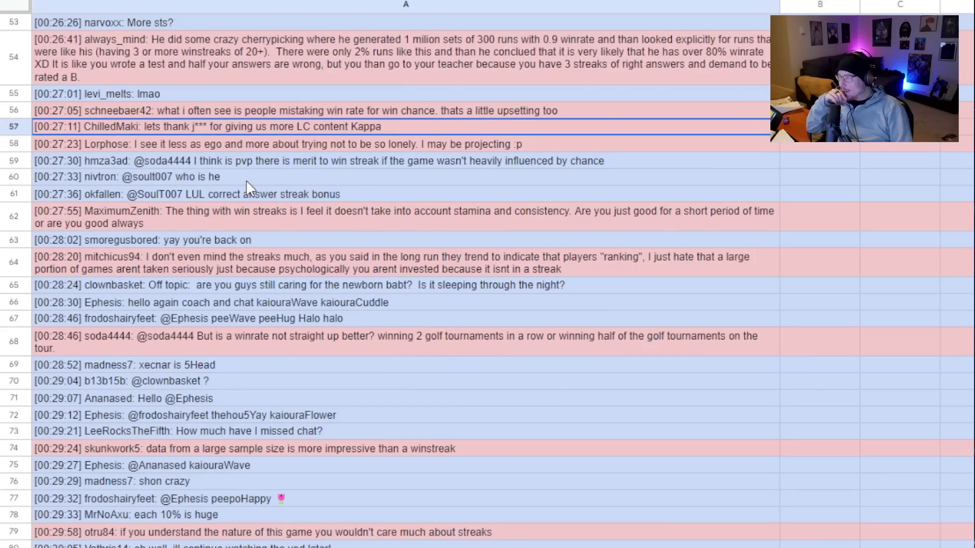
left_click(251, 144)
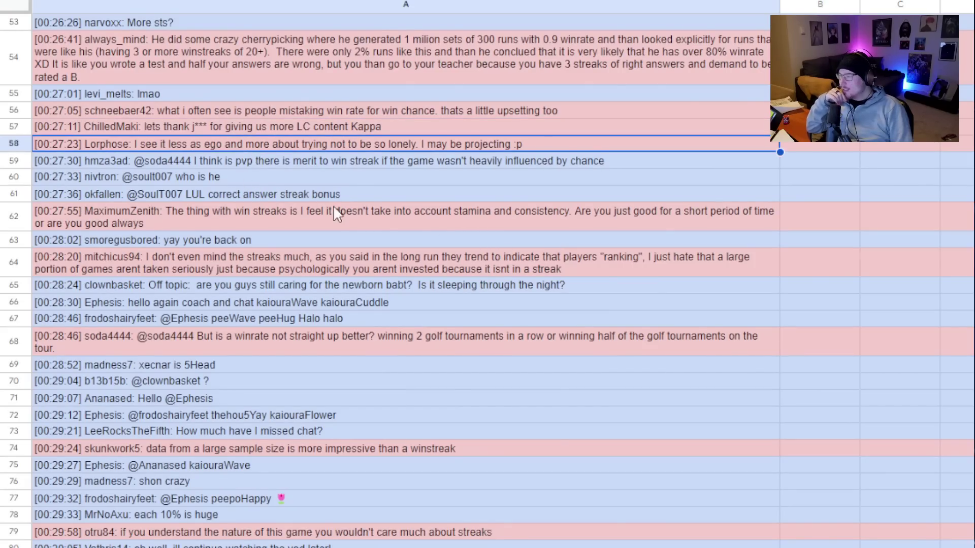
scroll(218, 145, "up", 2)
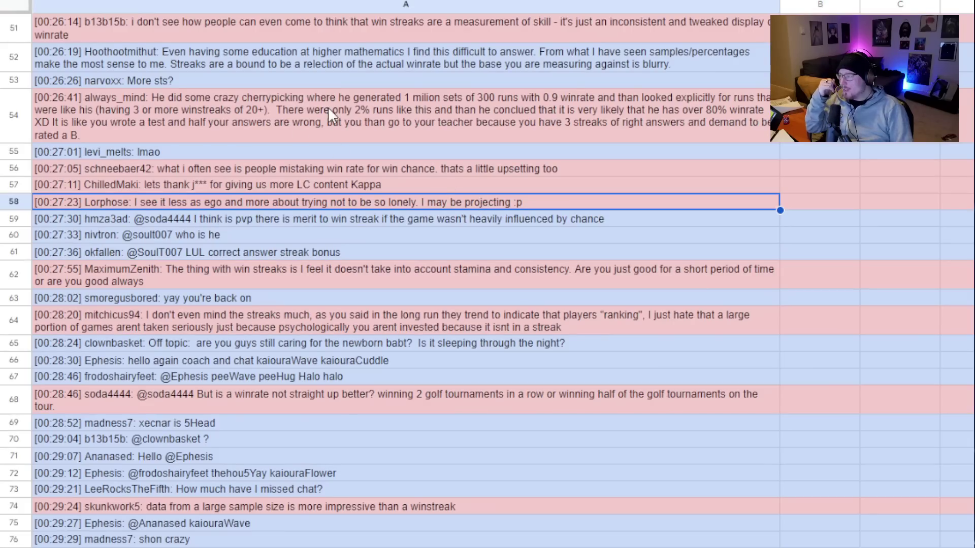
scroll(505, 219, "down", 2)
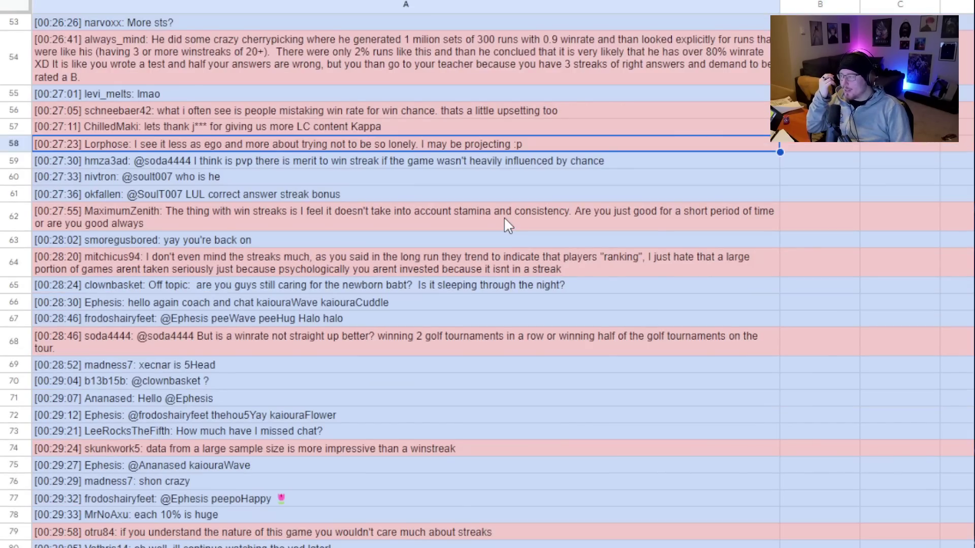
Read the red-highlighted messages on stamina, consistency and player ranking in rows 62 and 64, selecting each row.
left_click(508, 224)
scroll(756, 279, "down", 2)
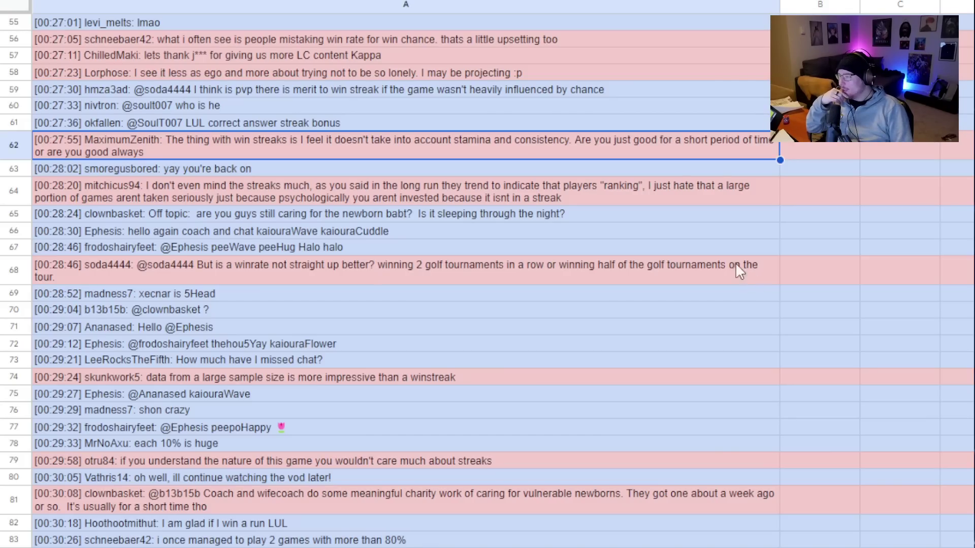
scroll(704, 241, "down", 1)
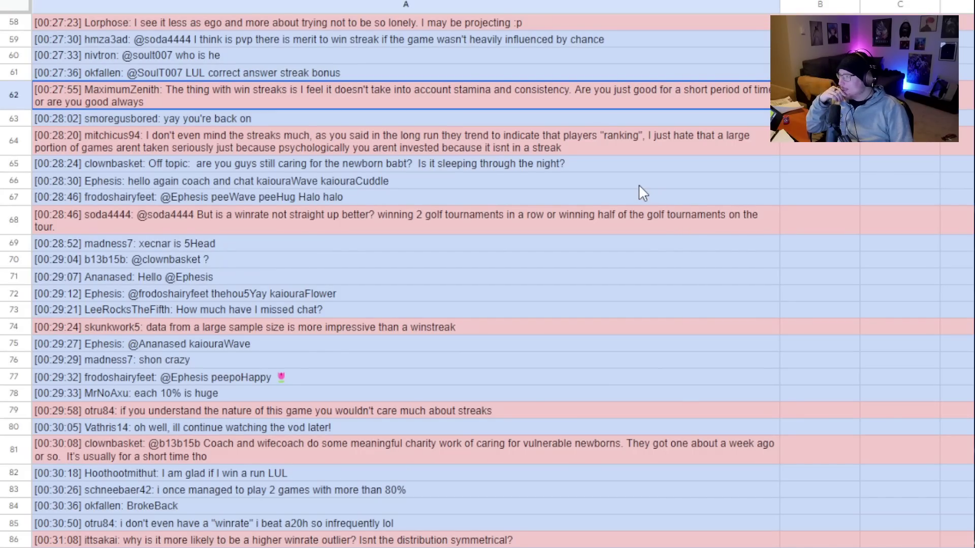
scroll(646, 251, "up", 1)
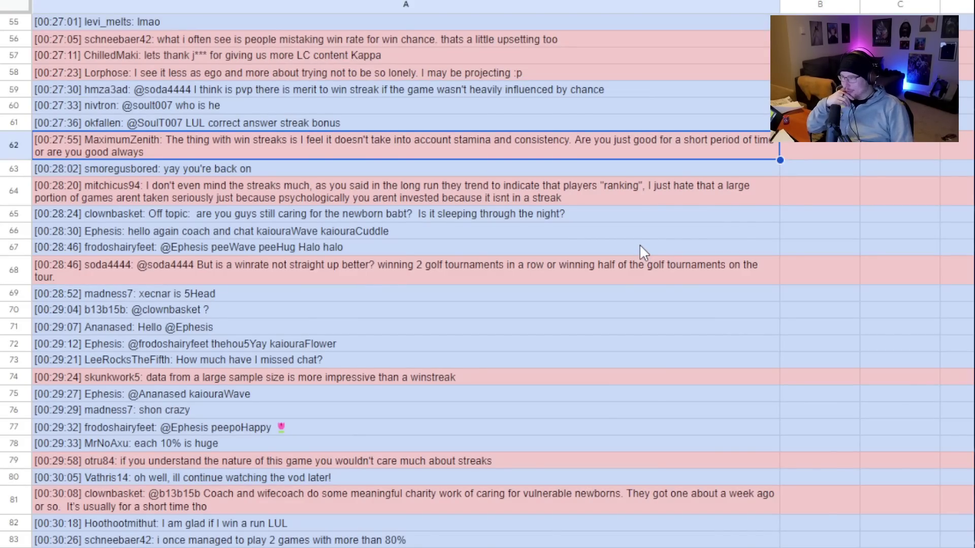
left_click(651, 200)
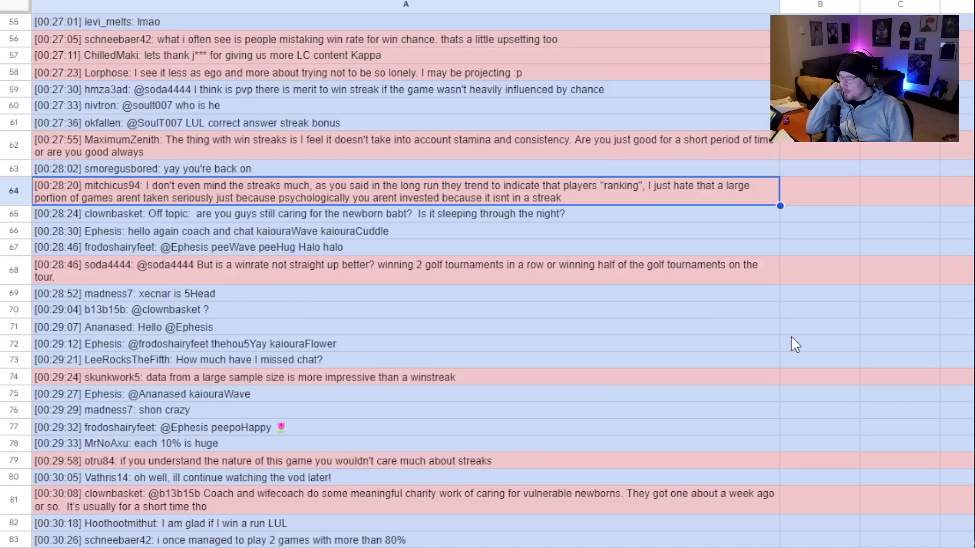
Read the red-highlighted messages on golf tournaments, large sample sizes and caring about streaks in rows 68, 74 and 79, selecting each.
scroll(622, 249, "down", 1)
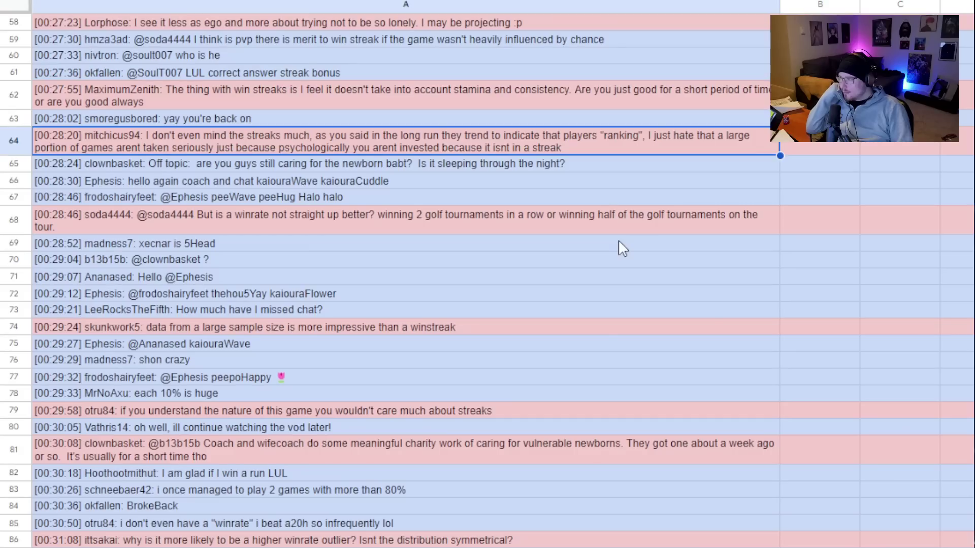
left_click(603, 232)
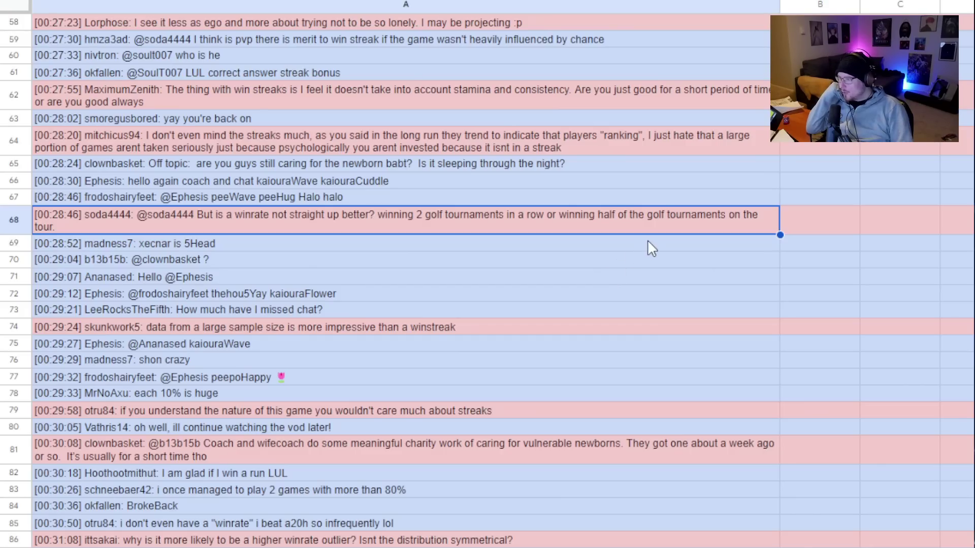
scroll(648, 240, "down", 2)
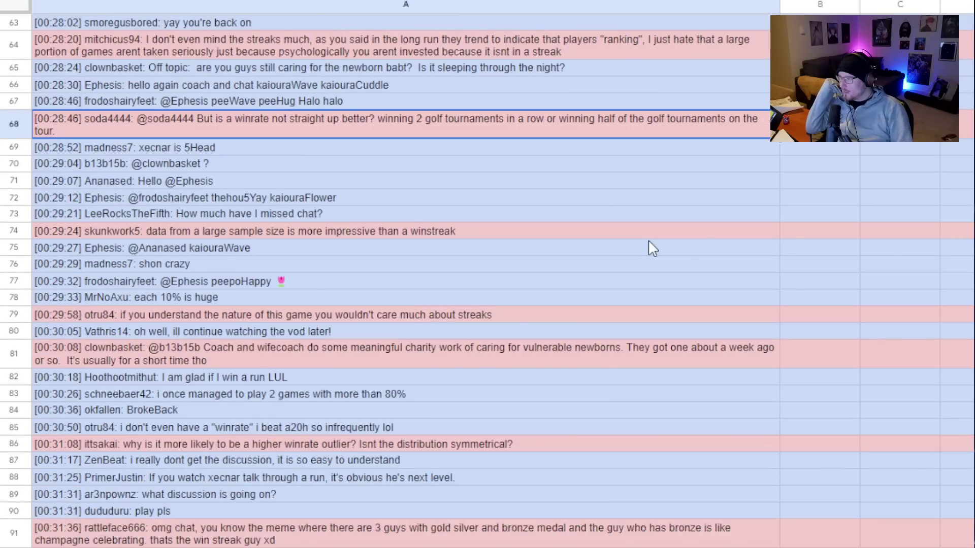
left_click(602, 229)
scroll(622, 252, "down", 1)
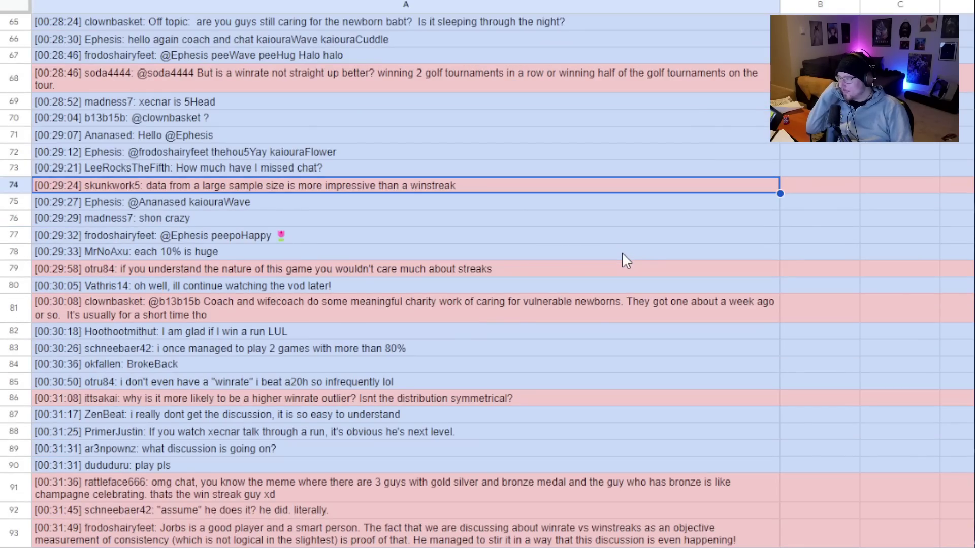
scroll(628, 223, "down", 1)
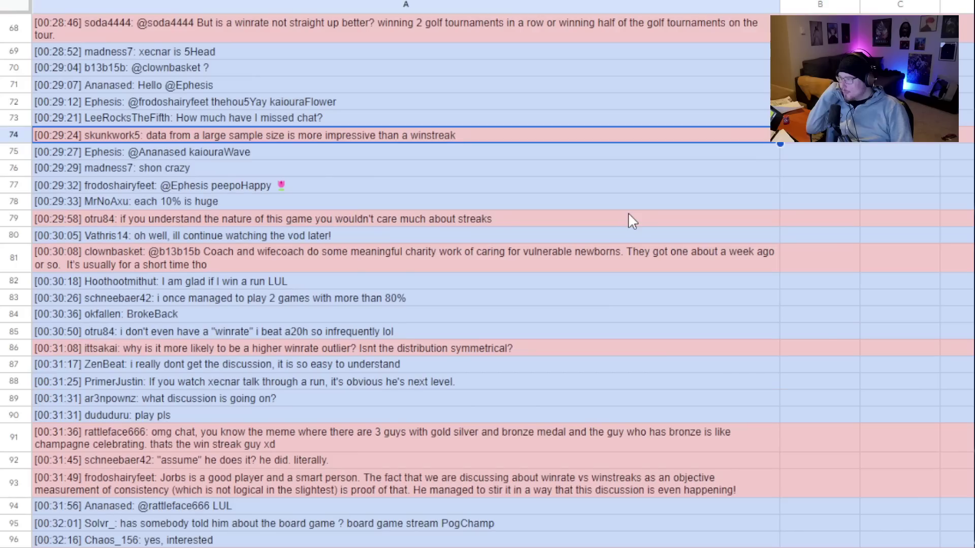
left_click(621, 224)
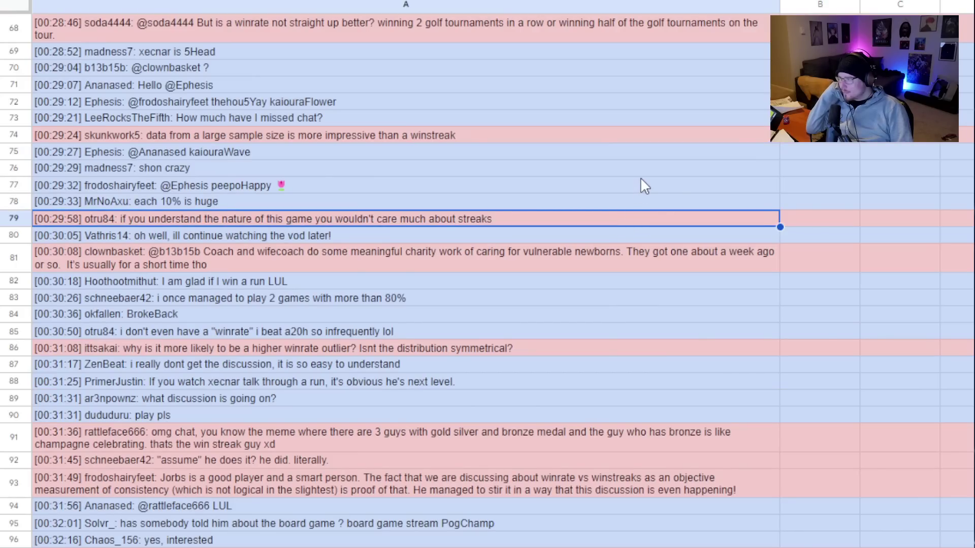
Read the red-highlighted messages on charity work and winrate outliers in rows 81 and 86, selecting each row.
scroll(641, 186, "down", 1)
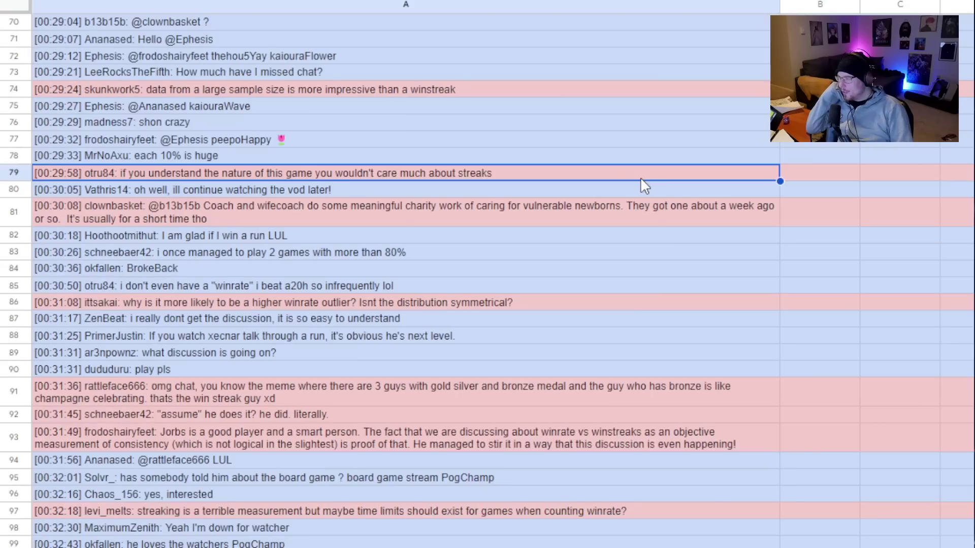
left_click(635, 215)
scroll(647, 269, "down", 1)
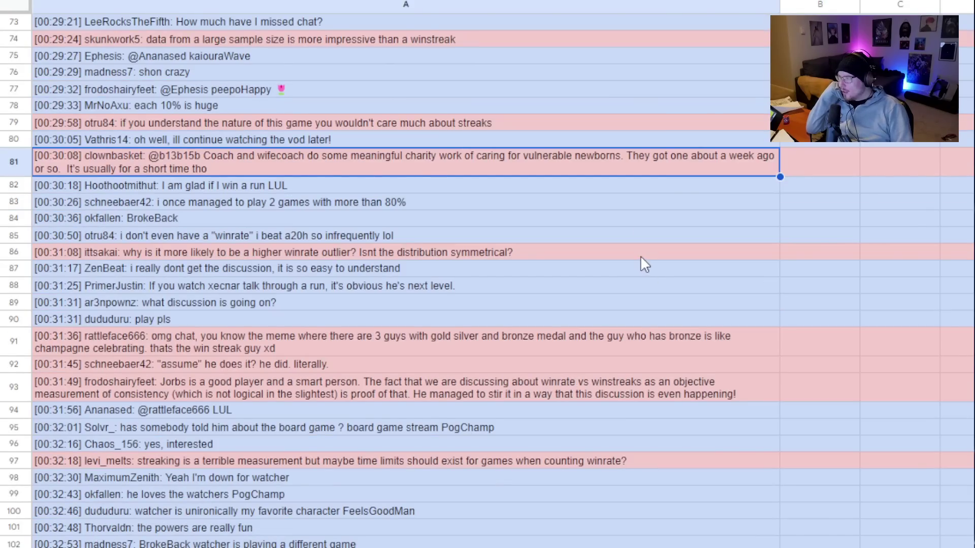
left_click(641, 255)
left_click(624, 168)
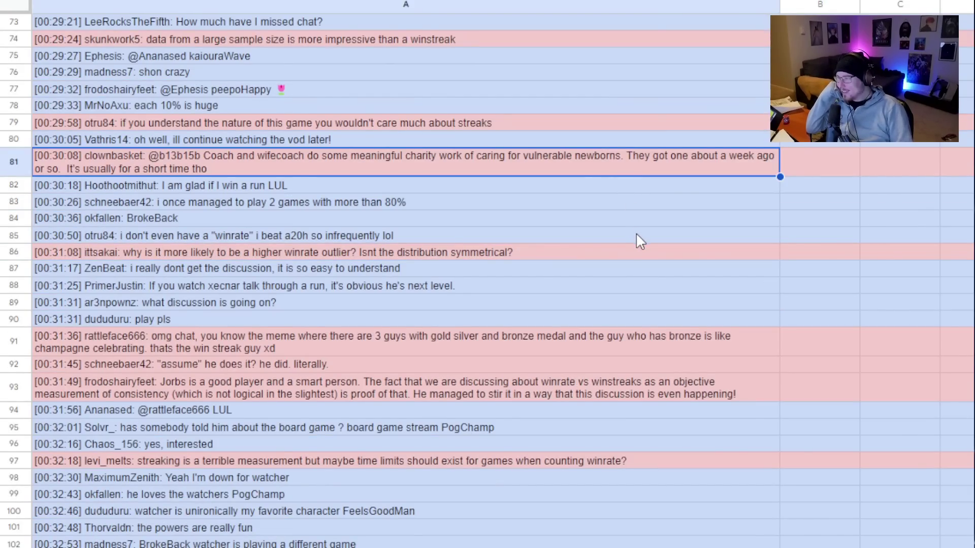
scroll(635, 223, "down", 1)
left_click(631, 208)
Read the red-highlighted messages from the medal meme to the winrate versus winstreak discussion in rows 91, 92 and 93, selecting each.
scroll(631, 209, "down", 1)
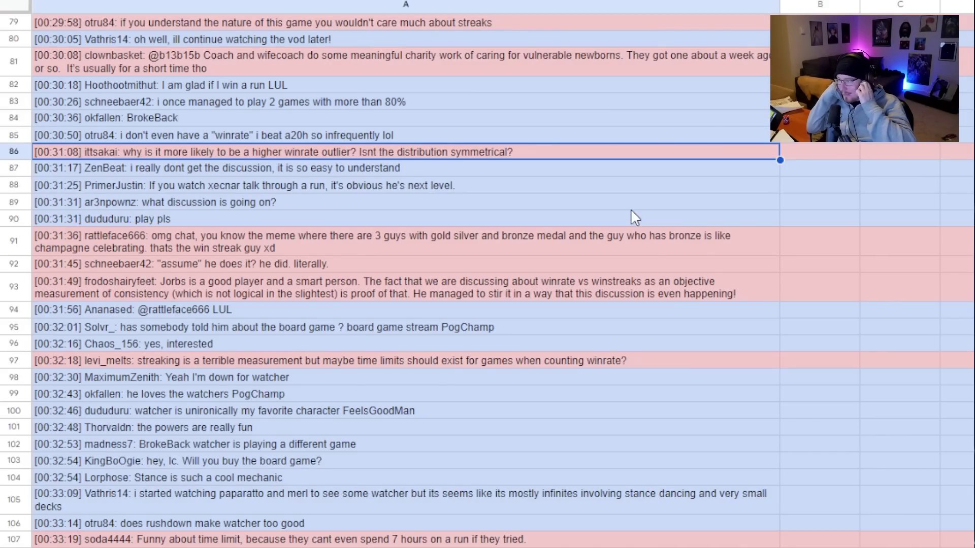
left_click(581, 234)
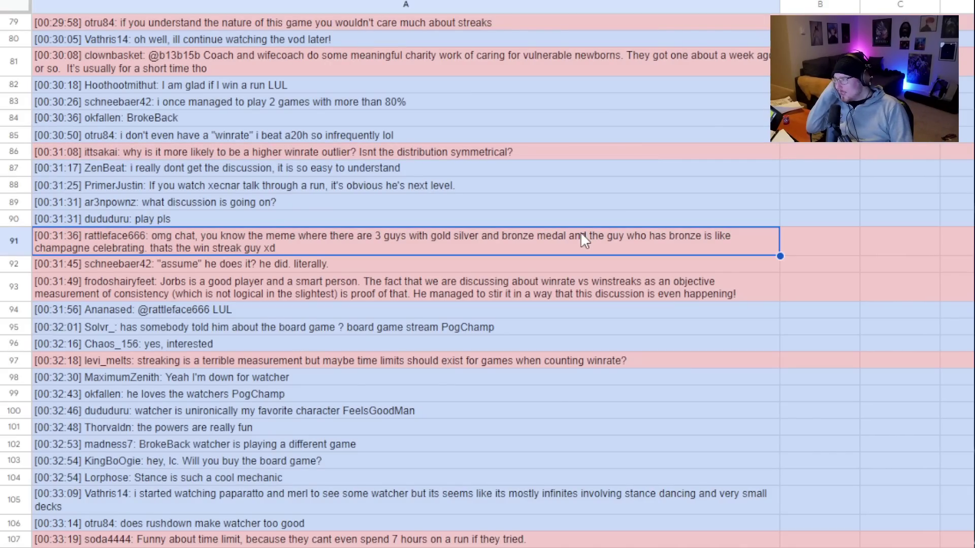
scroll(580, 231, "down", 1)
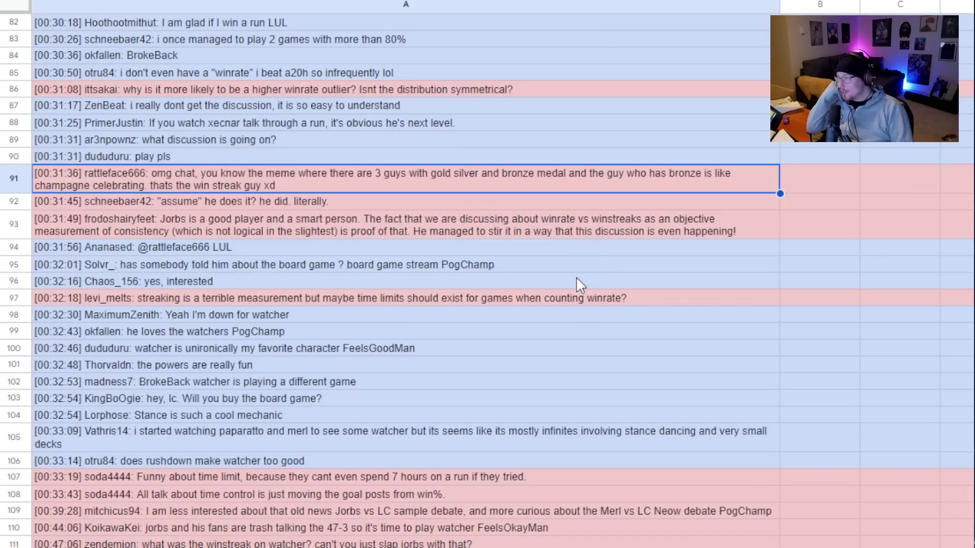
left_click(413, 200)
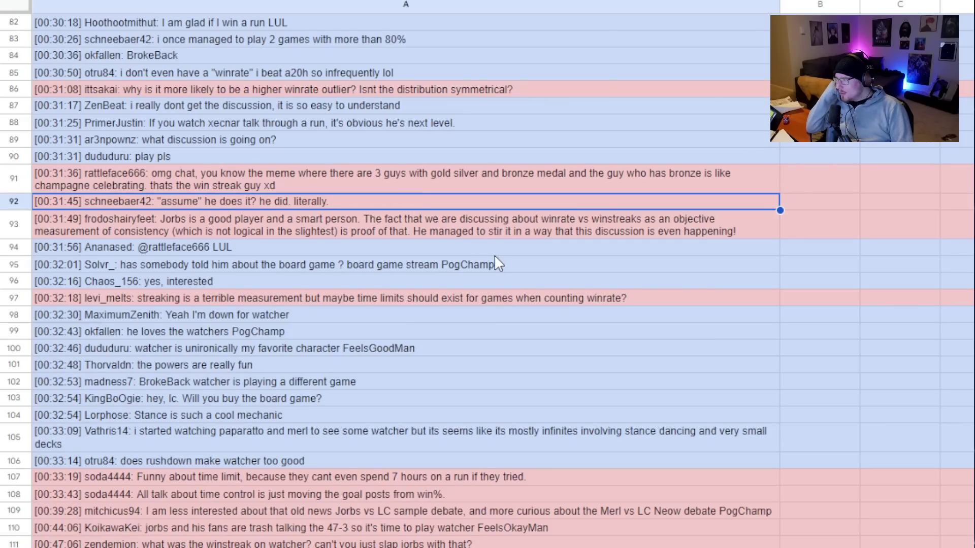
left_click(481, 218)
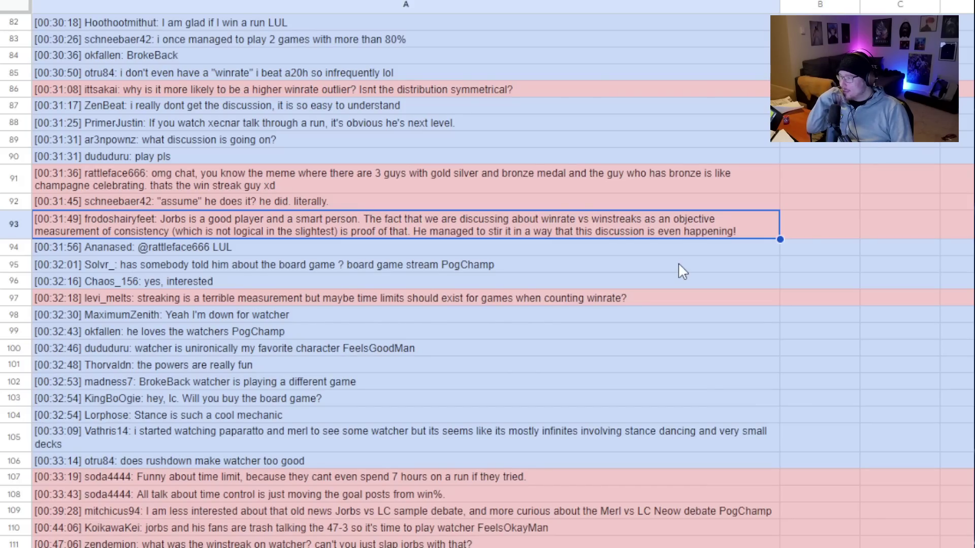
Read the red-highlighted messages about time limits for games in rows 97 and 107, selecting each row.
scroll(679, 264, "down", 1)
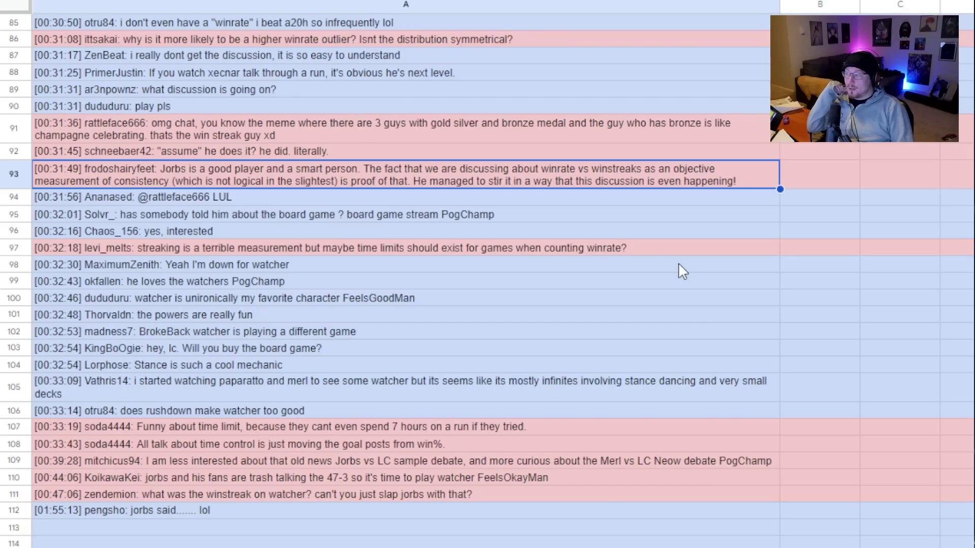
left_click(625, 248)
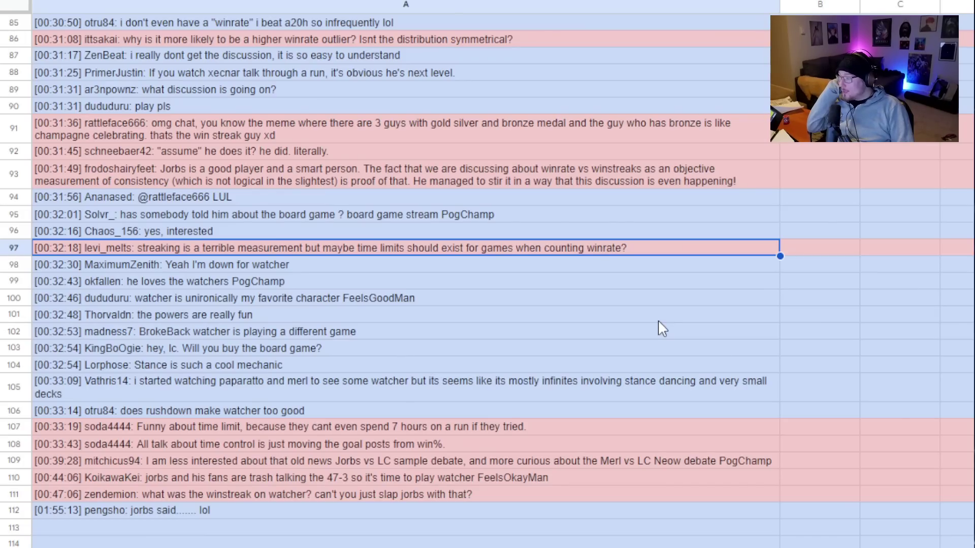
scroll(637, 294, "down", 3)
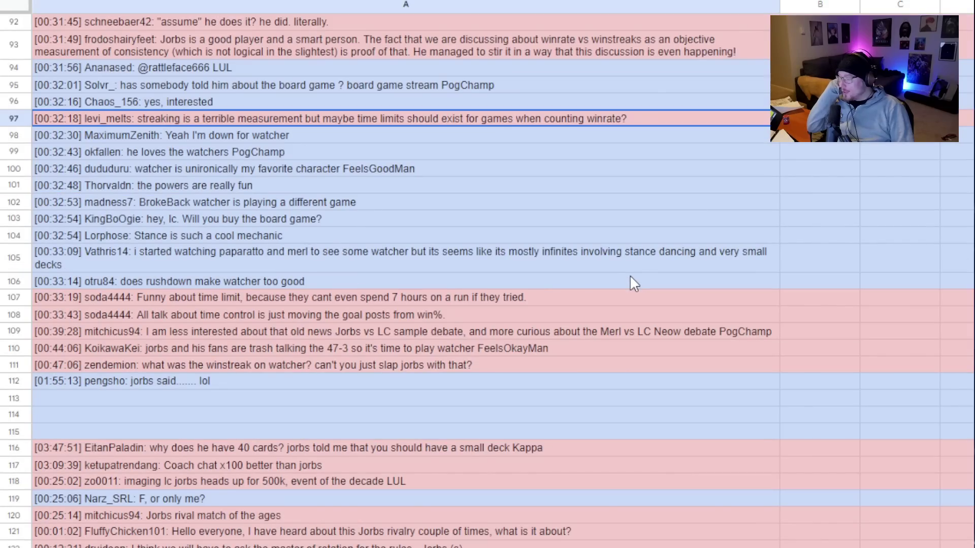
scroll(634, 284, "down", 1)
left_click(618, 253)
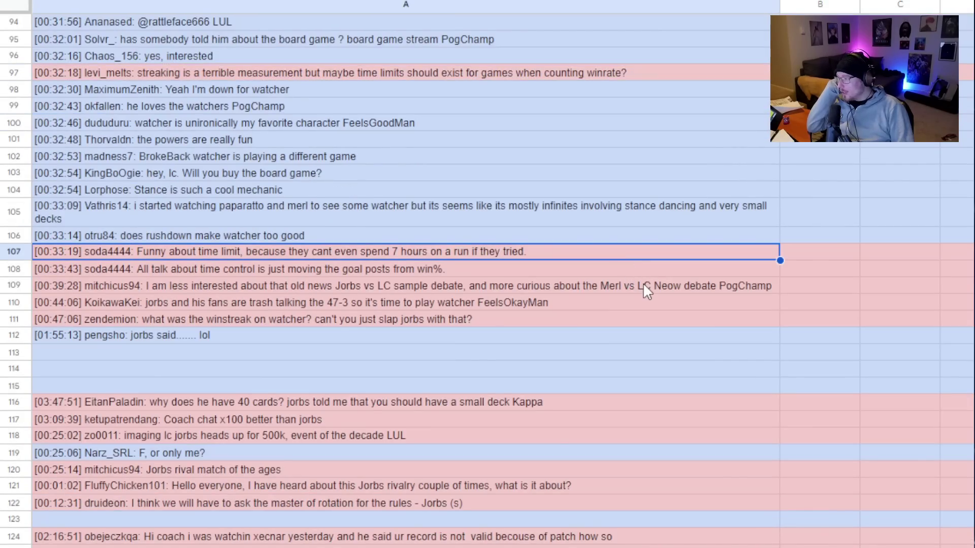
Read the red-highlighted messages on time control, the sample debate and the 47-3 record in rows 108, 109 and 110, selecting each.
scroll(645, 291, "down", 1)
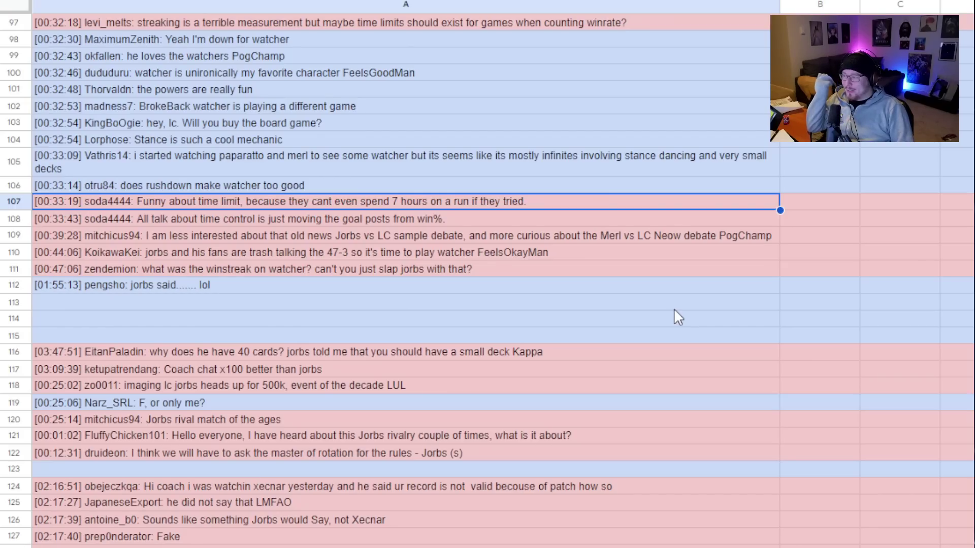
left_click(486, 221)
left_click(489, 233)
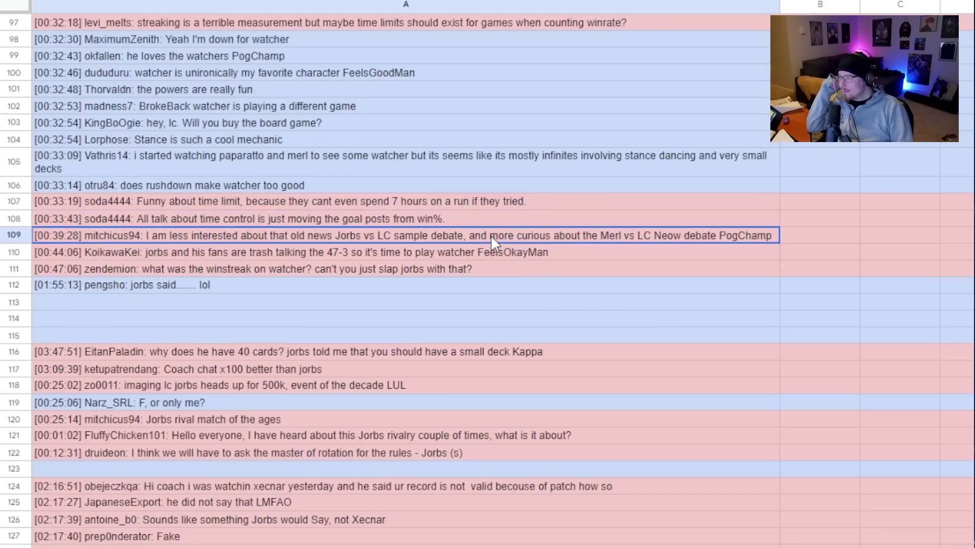
left_click(507, 256)
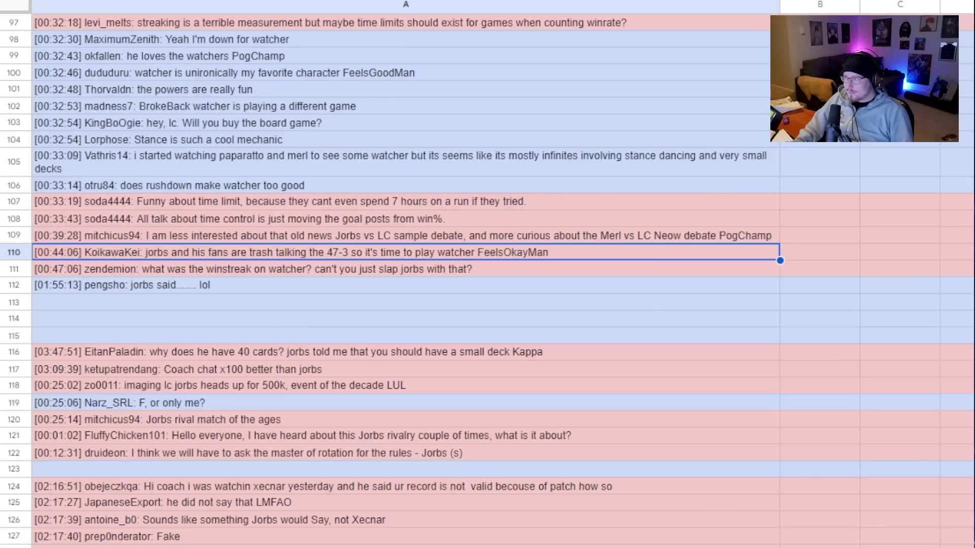
Switch to the binomial calculator and enter n = 50, p = .9 and x = 47.
key("ctrl+Tab")
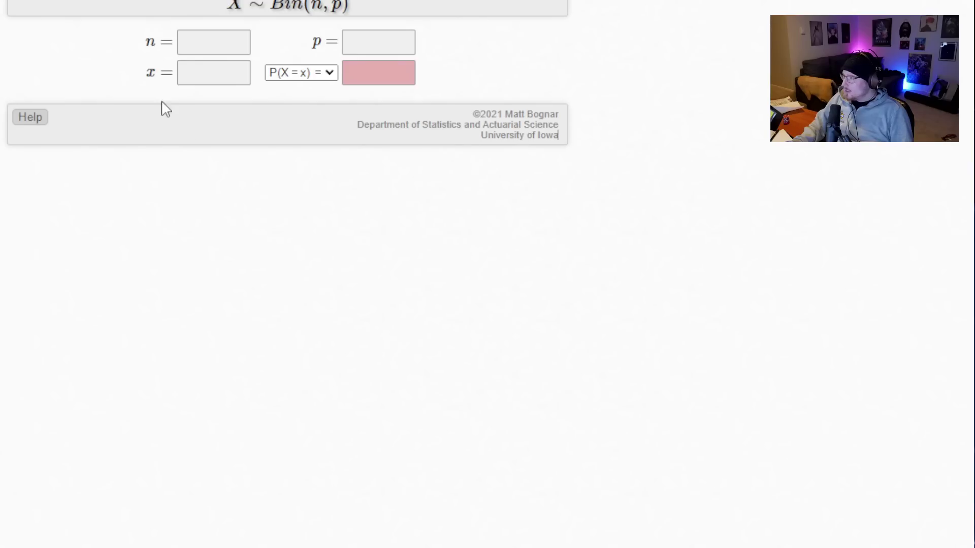
left_click(204, 47)
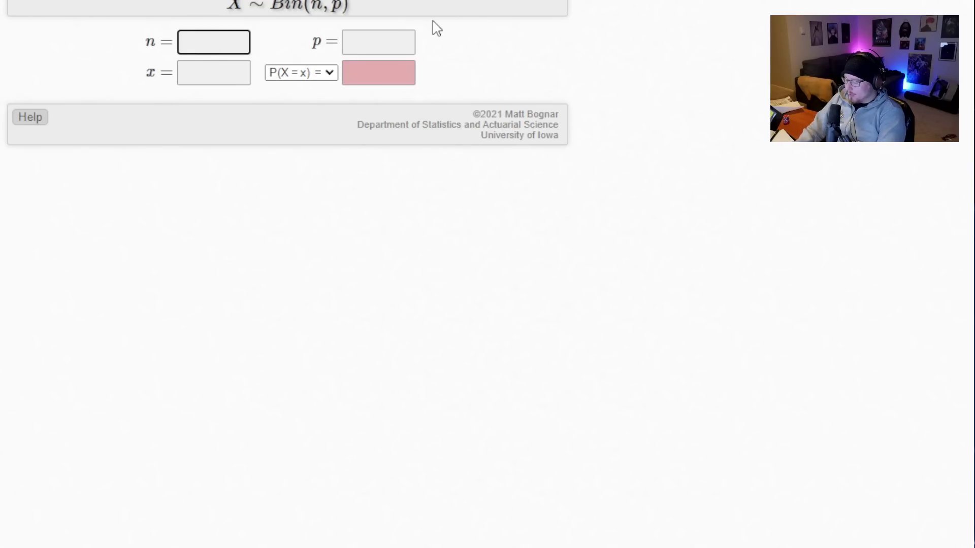
type("50")
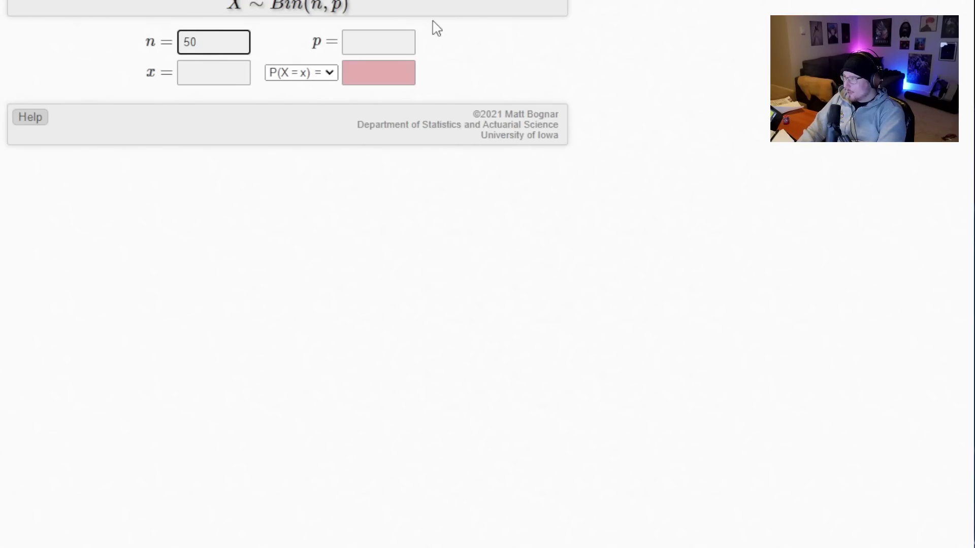
key("Tab")
type(".9")
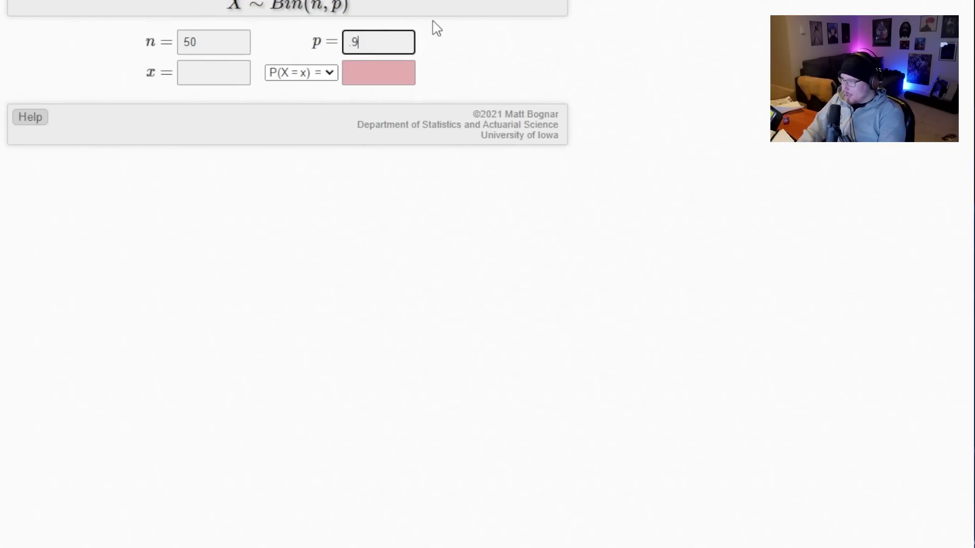
key("Tab")
type("74")
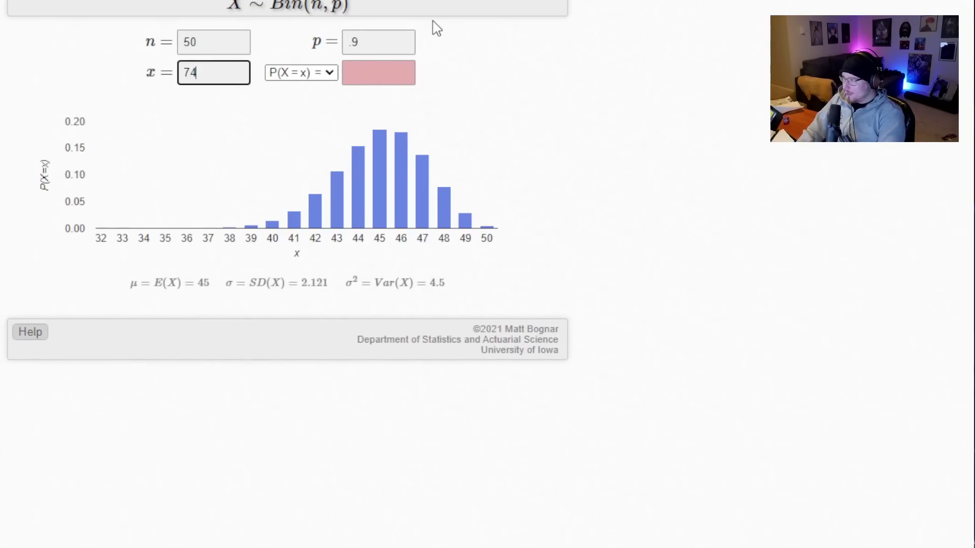
key("BackSpace")
key("BackSpace")
type("47")
Set the calculator to the cumulative probability P(X ≥ x) for 47 or more wins.
left_click(305, 72)
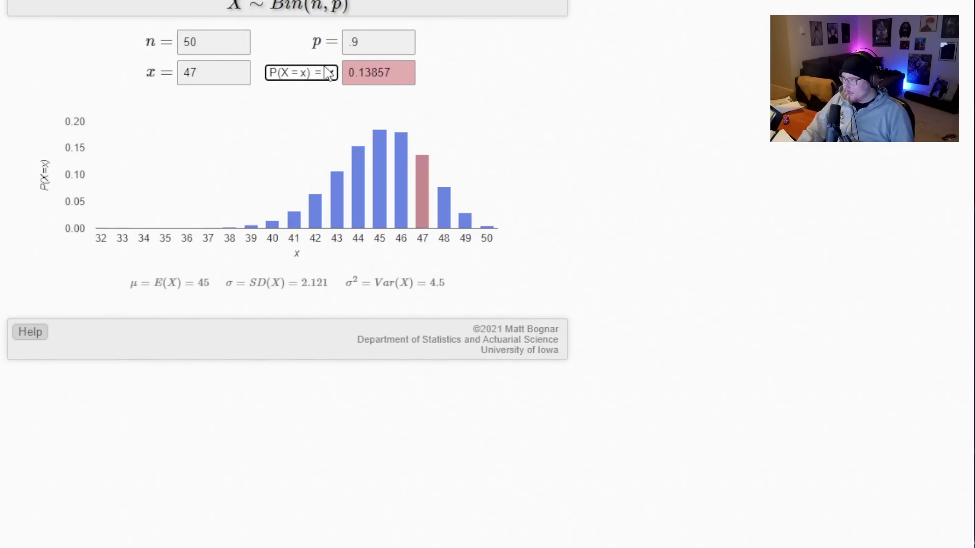
left_click(315, 115)
left_click(435, 149)
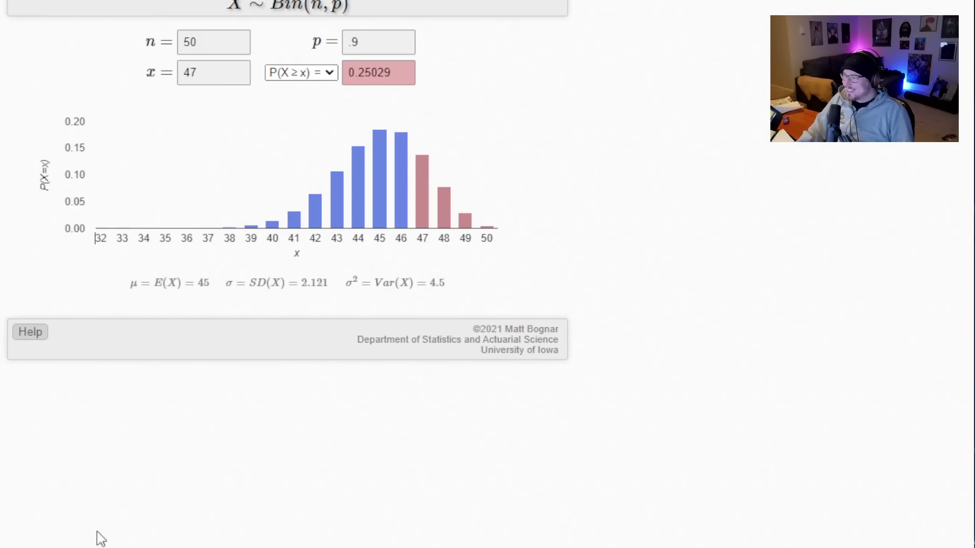
key("ctrl+End")
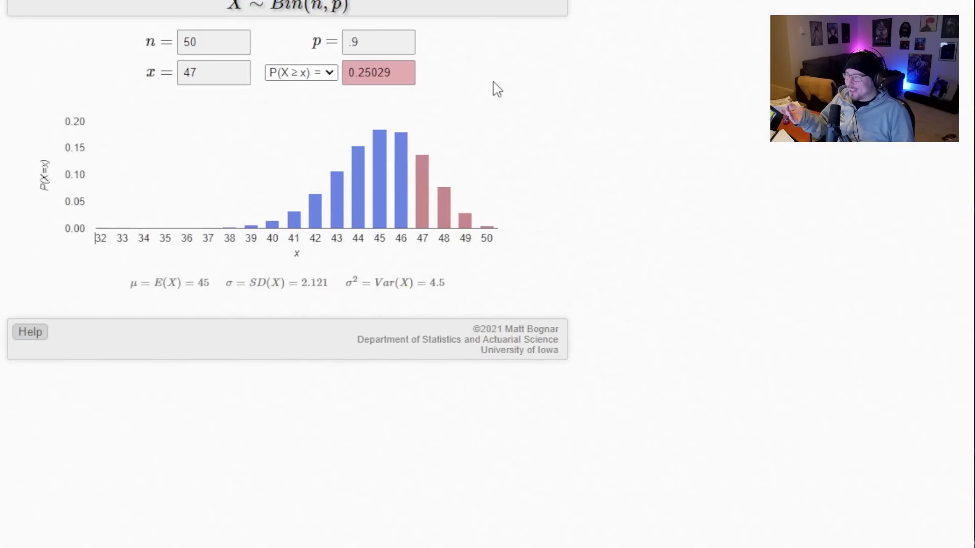
Return to the chat log spreadsheet and read the red-highlighted messages on the watcher winstreak and deck size in rows 111 and 116, selecting each.
key("alt+Tab")
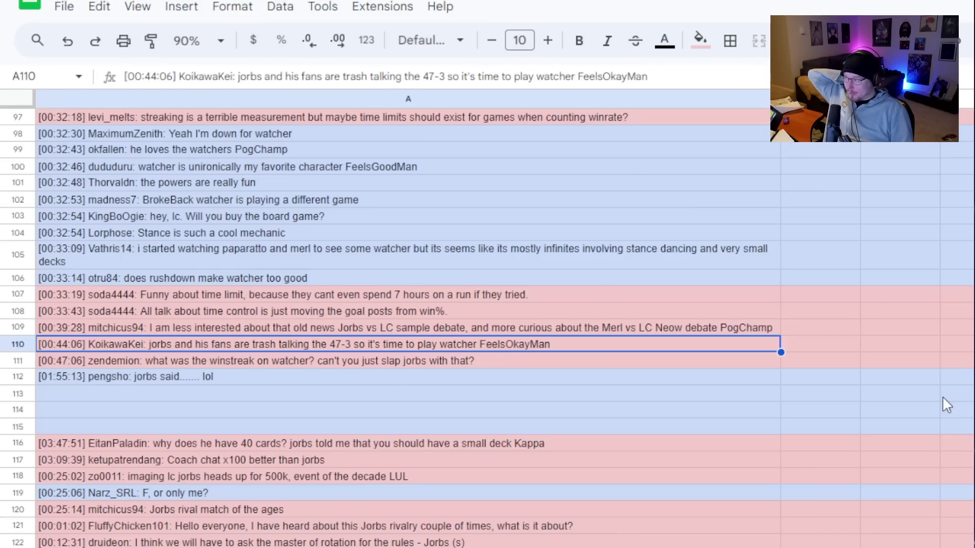
left_click(515, 362)
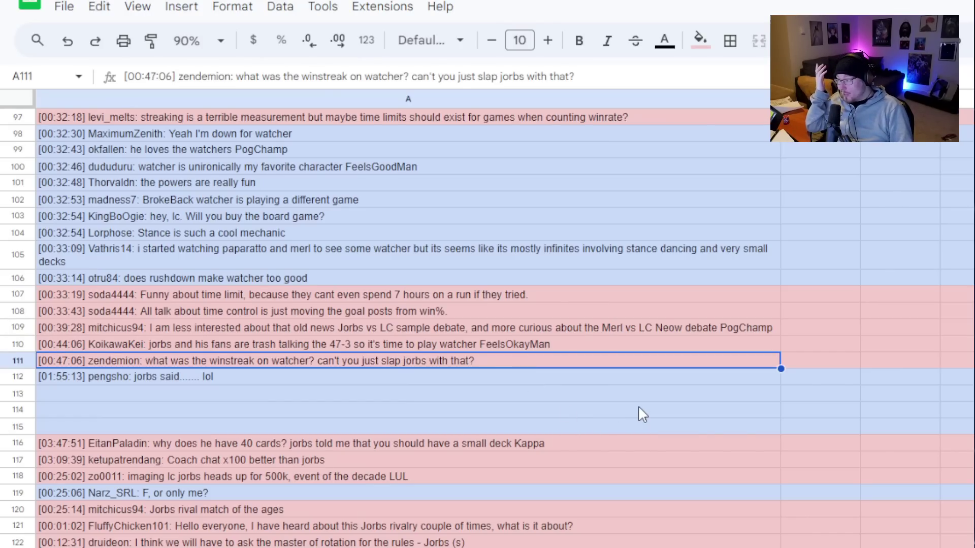
scroll(650, 395, "down", 3)
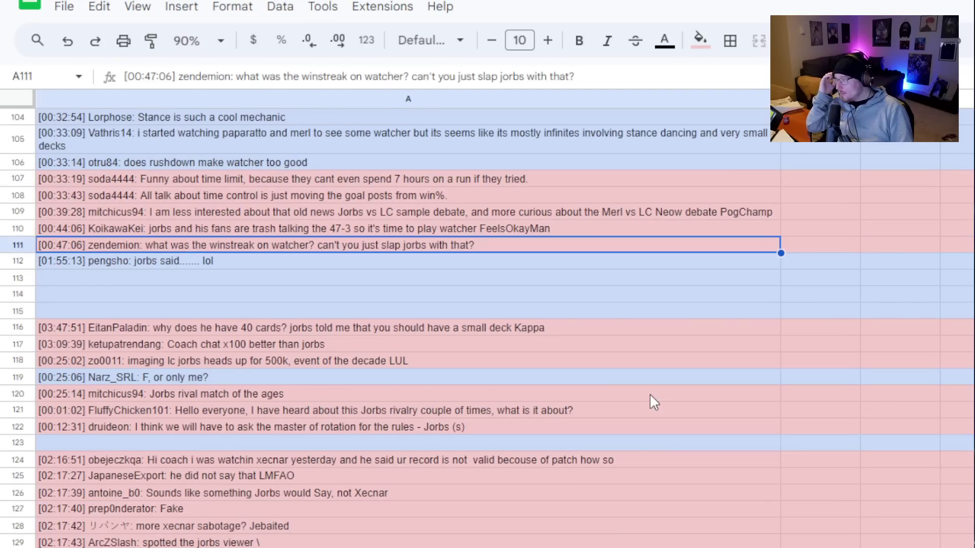
scroll(650, 401, "down", 1)
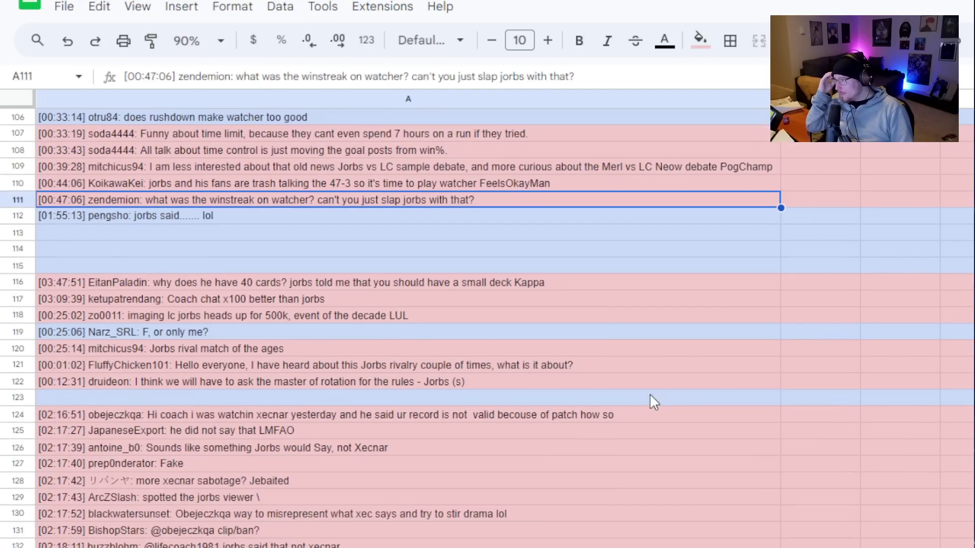
left_click(581, 289)
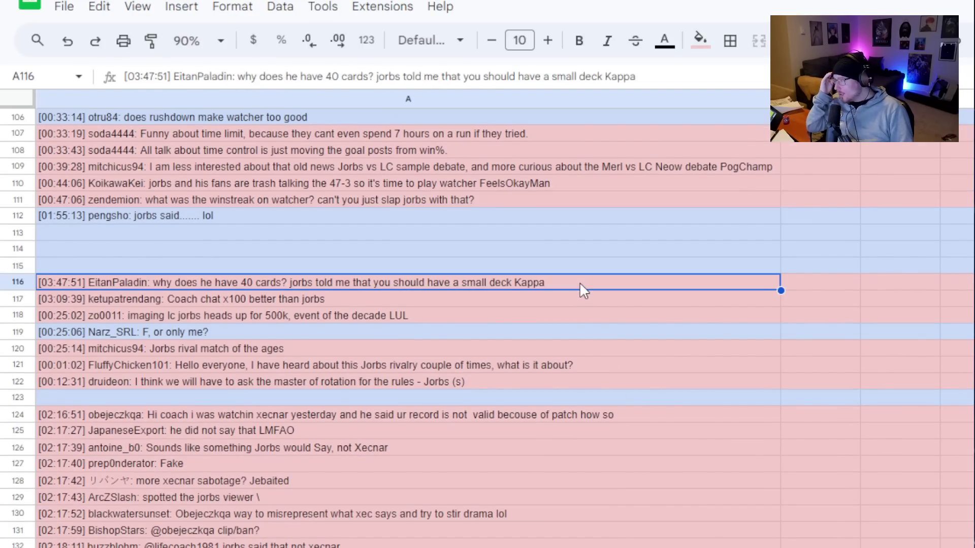
Skim the already reviewed chat log from the top of the sheet back down to the messages around row 116.
scroll(727, 365, "up", 20)
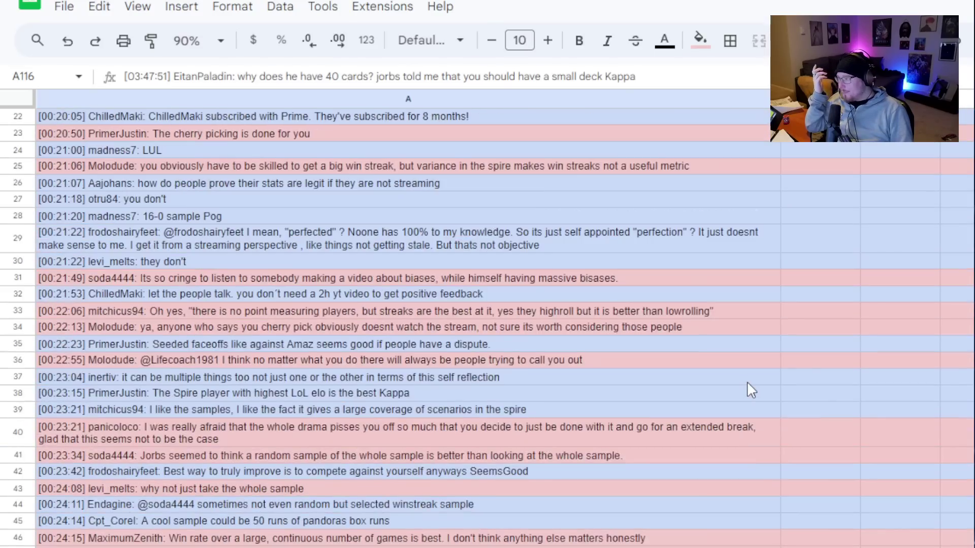
scroll(748, 384, "up", 7)
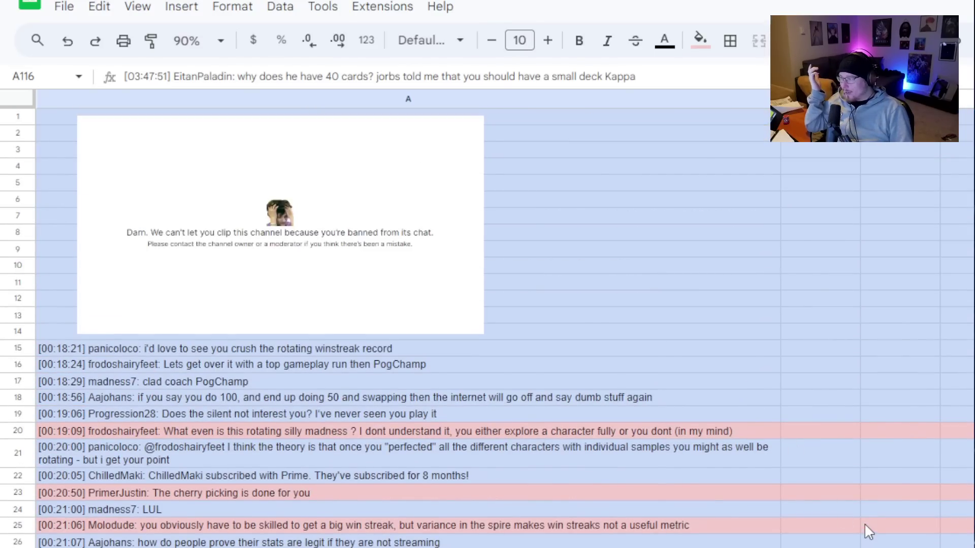
scroll(864, 526, "down", 18)
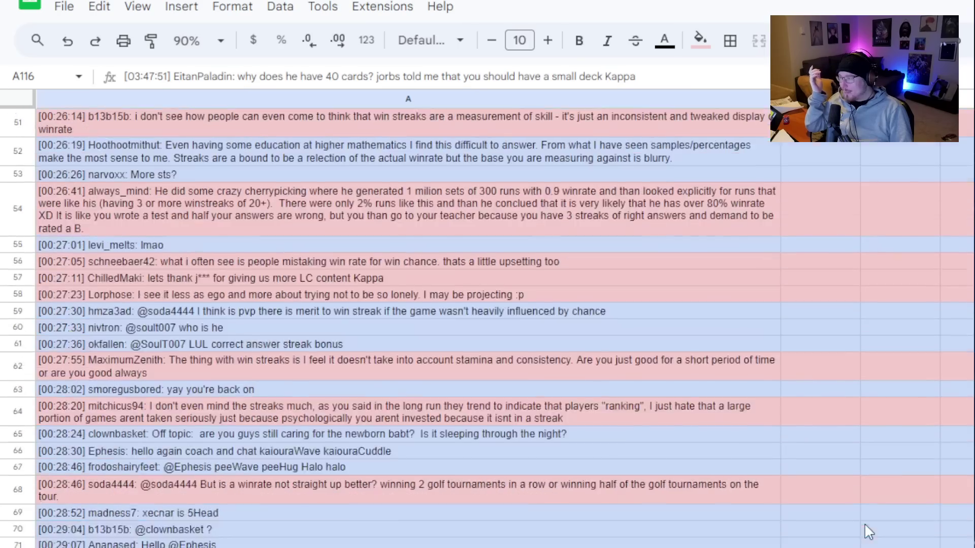
scroll(865, 525, "down", 7)
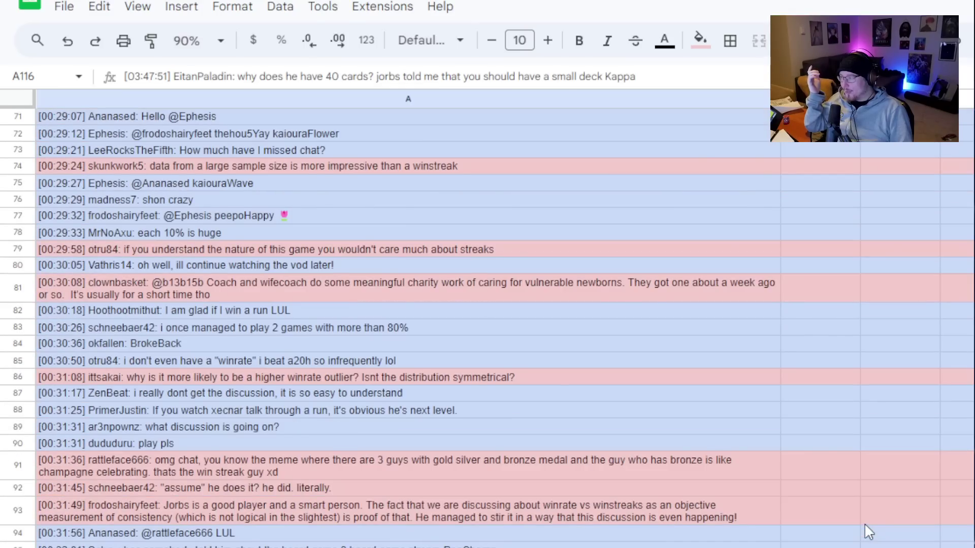
scroll(865, 532, "down", 3)
scroll(864, 525, "down", 6)
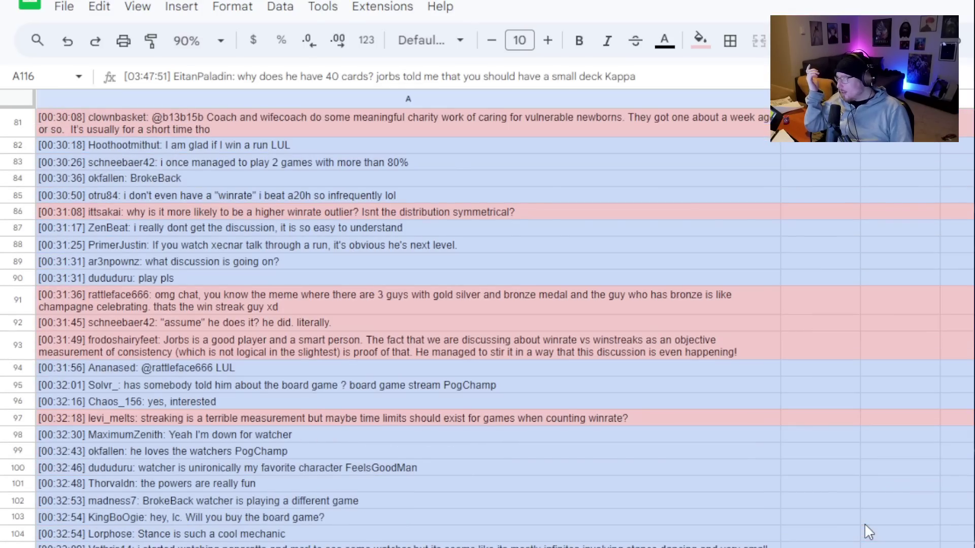
scroll(865, 526, "down", 3)
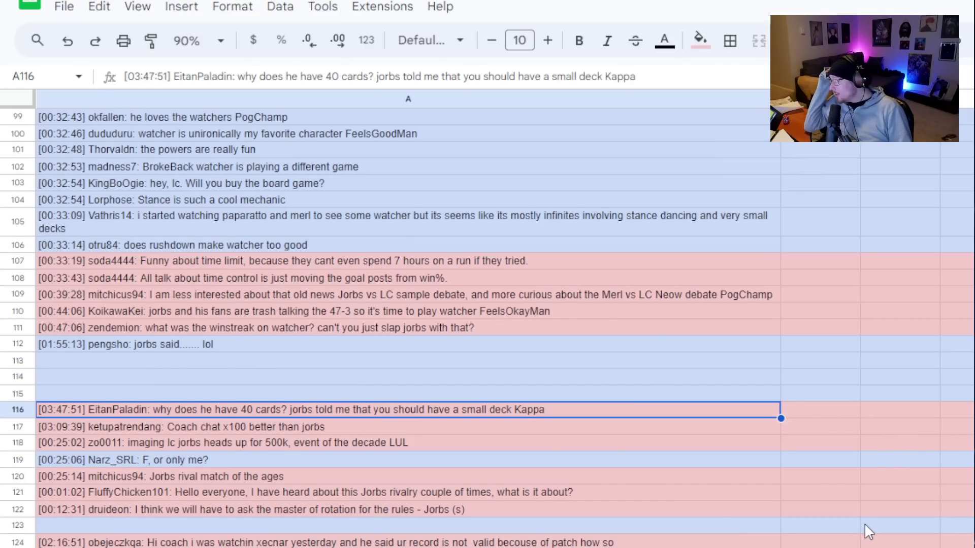
scroll(864, 531, "down", 1)
scroll(864, 531, "down", 1)
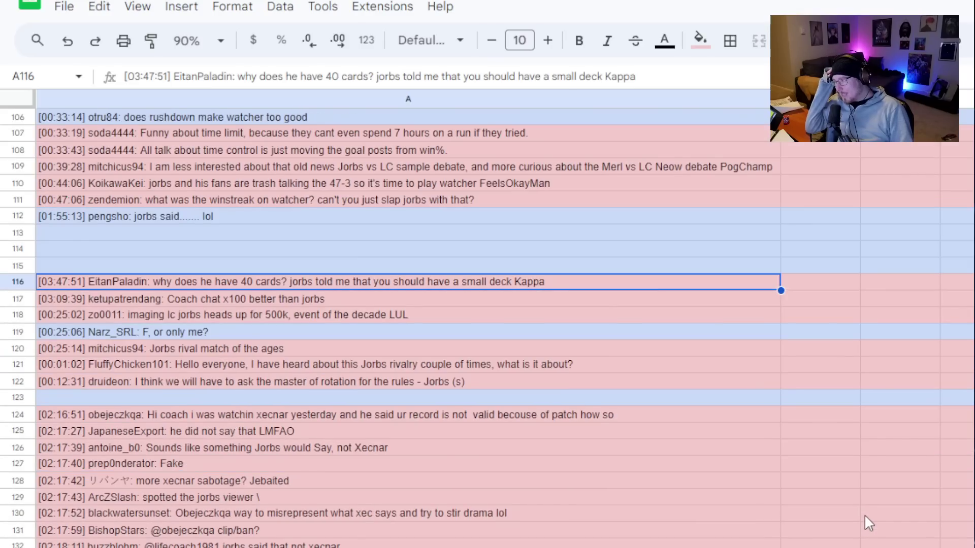
scroll(865, 516, "down", 1)
scroll(864, 516, "up", 1)
scroll(865, 516, "down", 1)
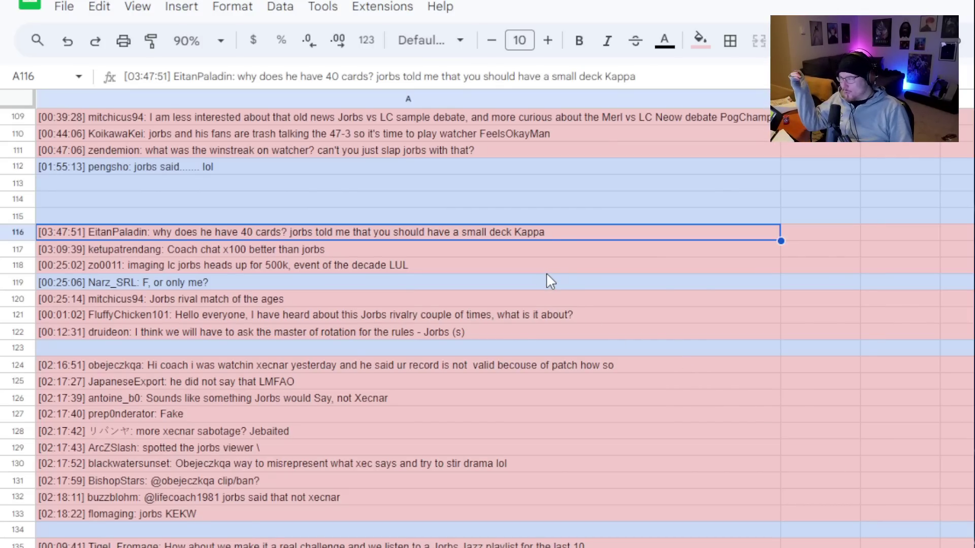
Read the red-highlighted messages on chat quality, the 500k heads-up and the rival match in rows 117, 118 and 120, selecting each.
left_click(546, 252)
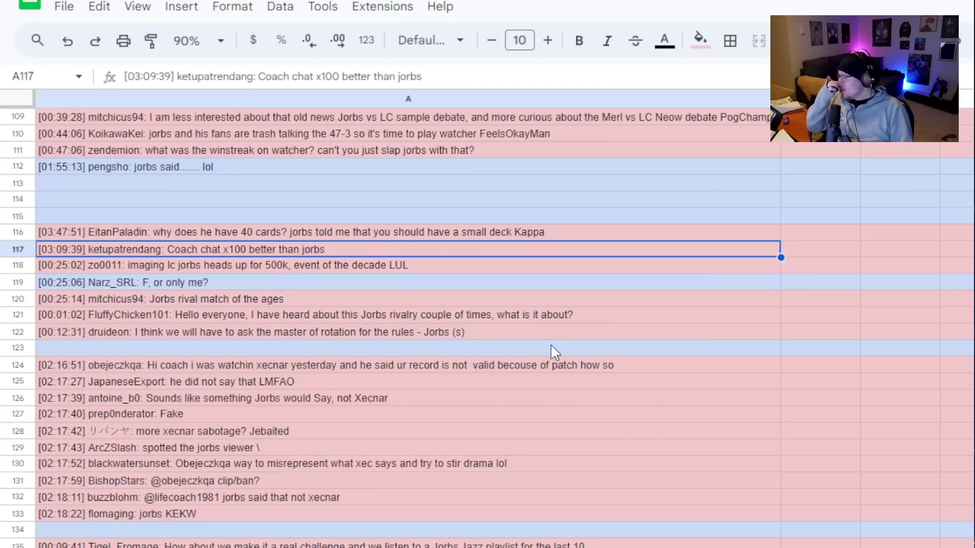
left_click(437, 267)
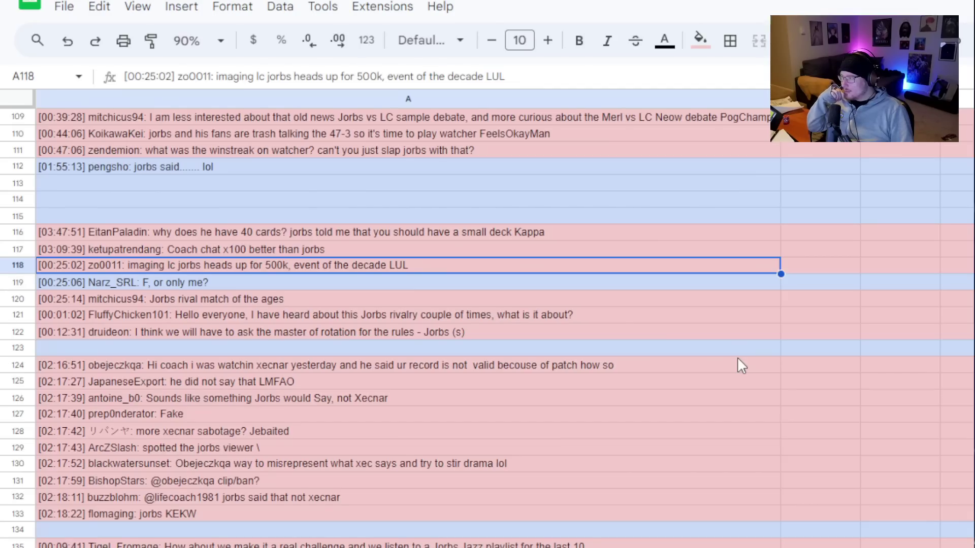
left_click(633, 302)
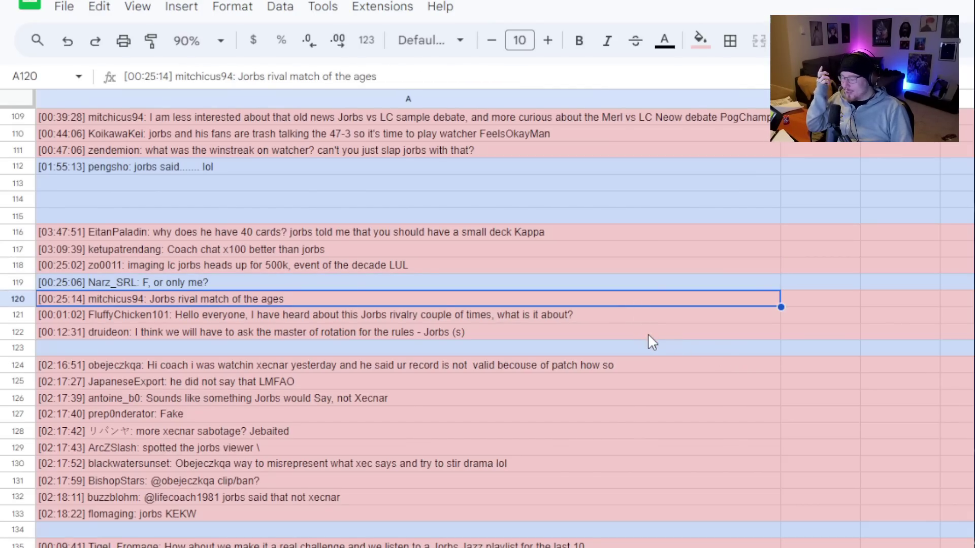
Fill all of row 121, the message asking what the Jorbs rivalry is about, with light yellow instead of red.
scroll(648, 336, "down", 1)
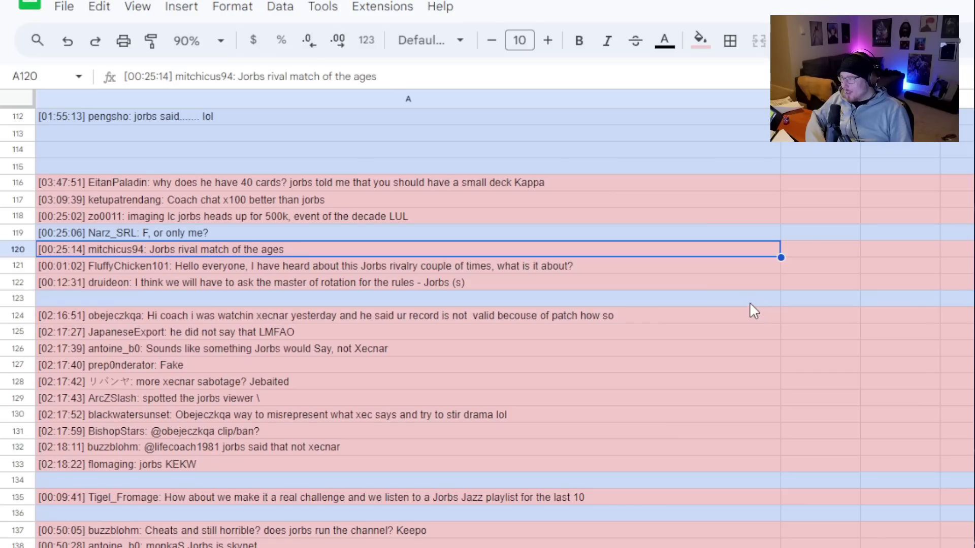
left_click(498, 266)
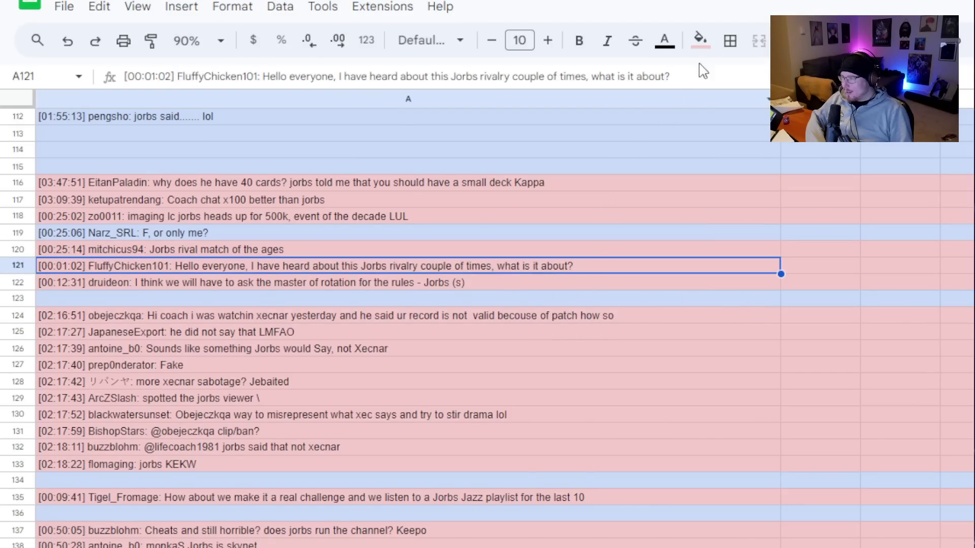
left_click(700, 40)
left_click(763, 141)
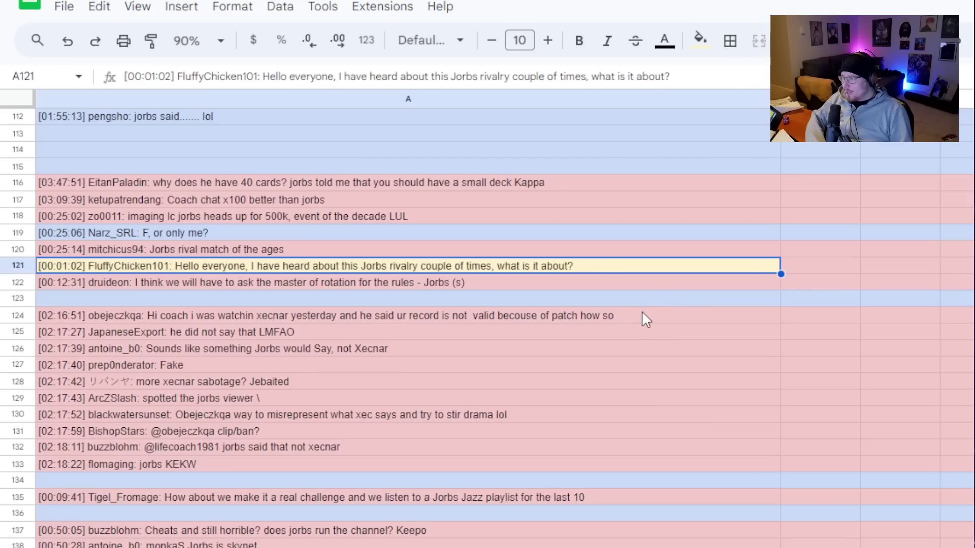
left_click(642, 311)
left_click(14, 266)
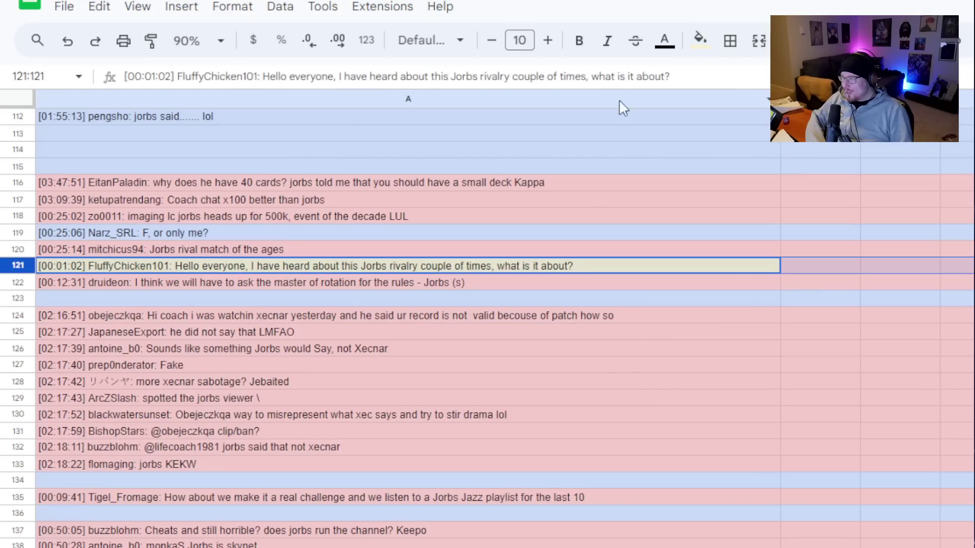
left_click(700, 40)
left_click(762, 144)
left_click(707, 301)
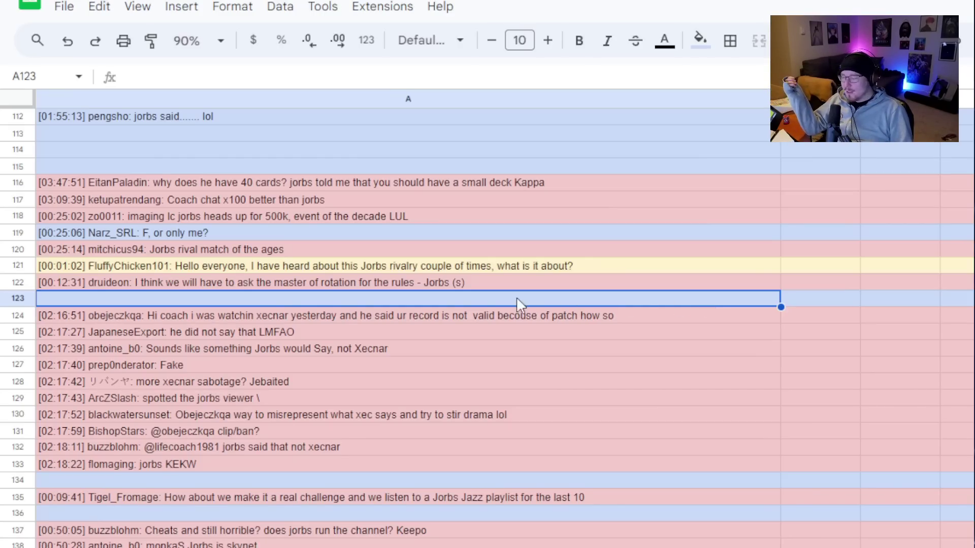
Read the red-highlighted message about the master of rotation in row 122, selecting the row.
left_click(18, 282)
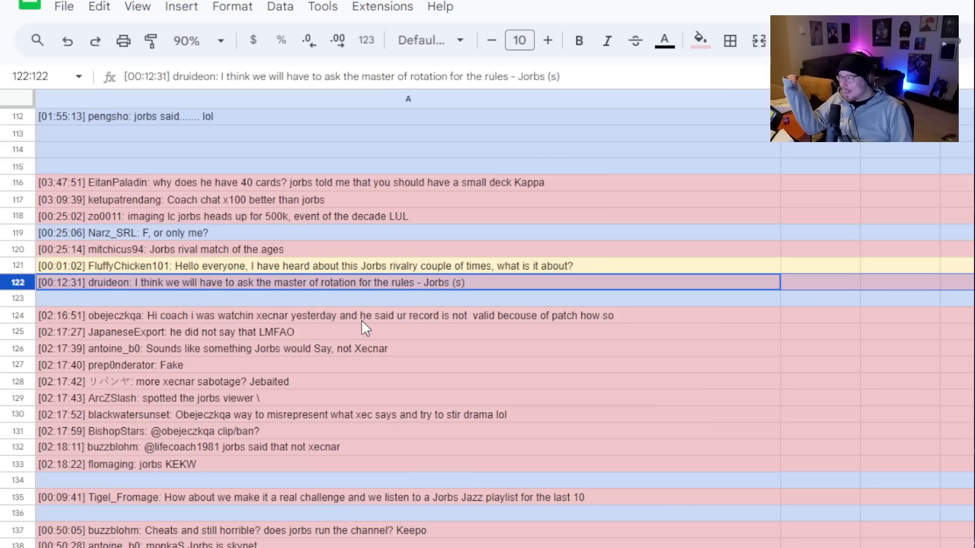
left_click(750, 299)
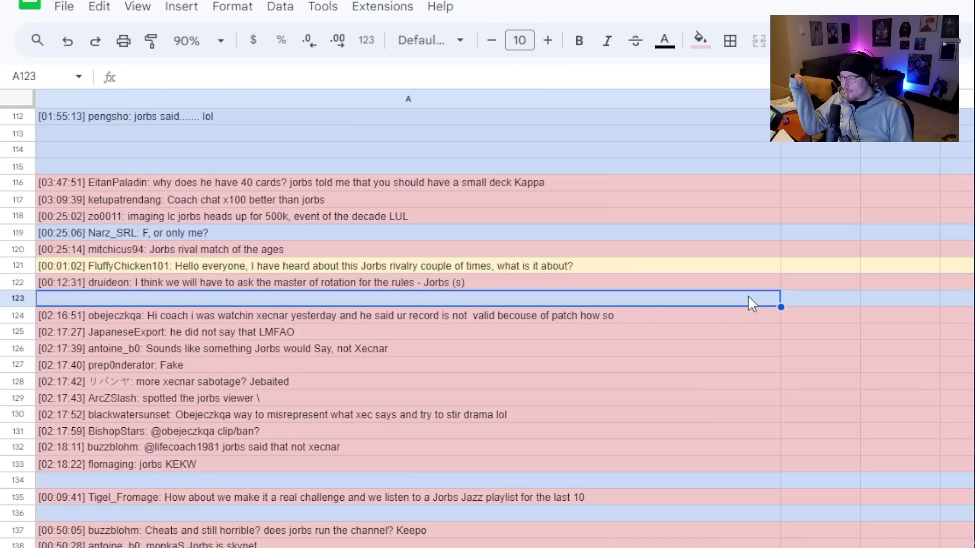
scroll(748, 294, "down", 2)
scroll(747, 294, "up", 1)
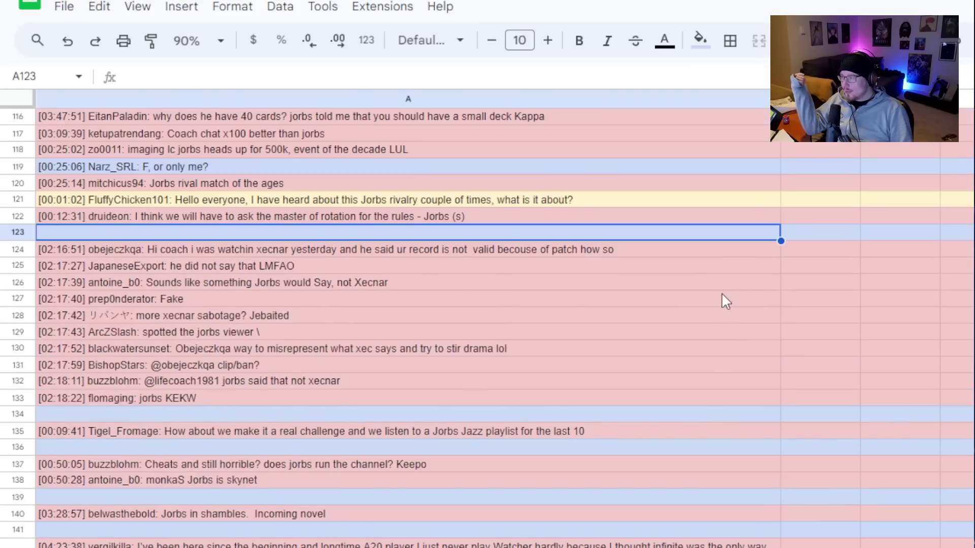
left_click(454, 217)
Read the red-highlighted messages on the record's validity and the replies to it in rows 124 to 127, selecting rows one by one.
left_click(659, 252)
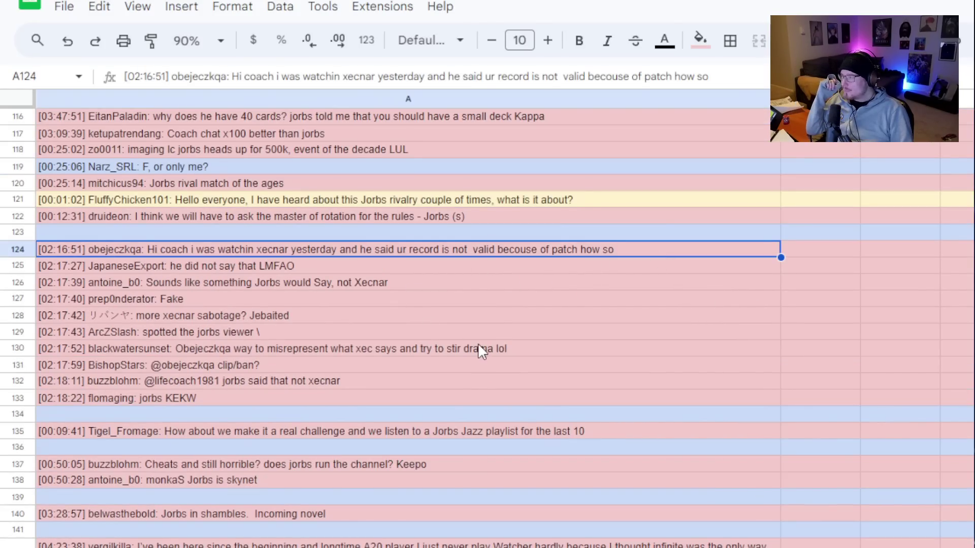
left_click(454, 273)
left_click(450, 288)
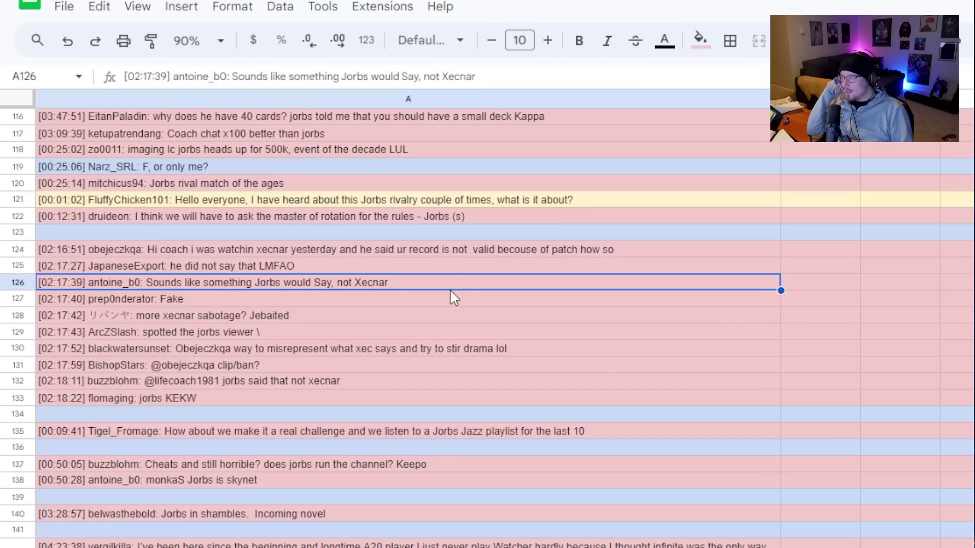
left_click(448, 303)
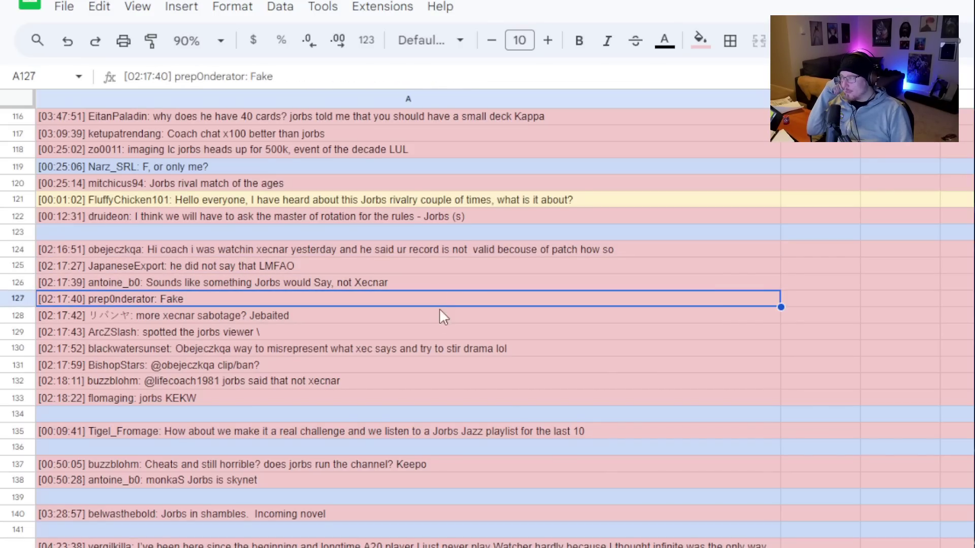
Read the red-highlighted replies about sabotage, drama and who questioned the record in rows 128 to 133, selecting rows one by one.
left_click(418, 317)
left_click(396, 337)
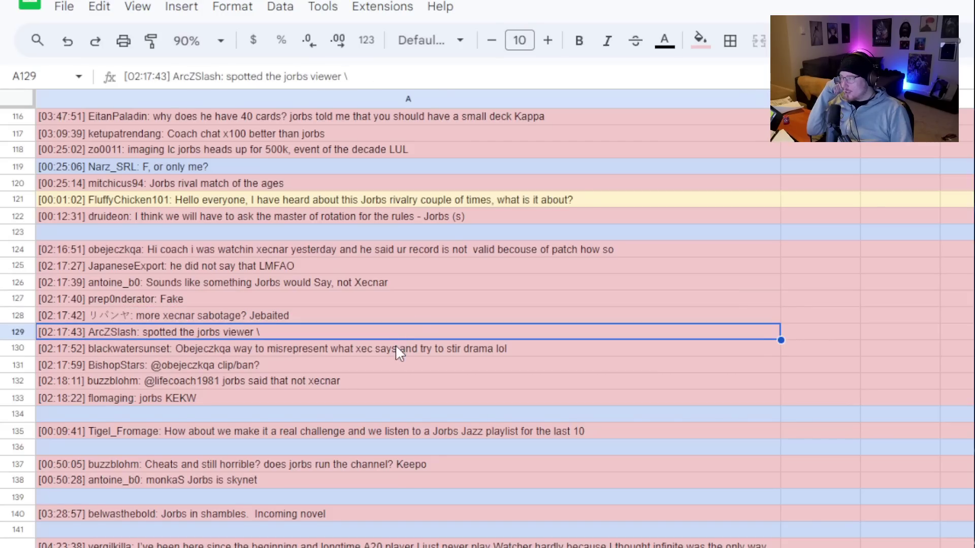
left_click(395, 351)
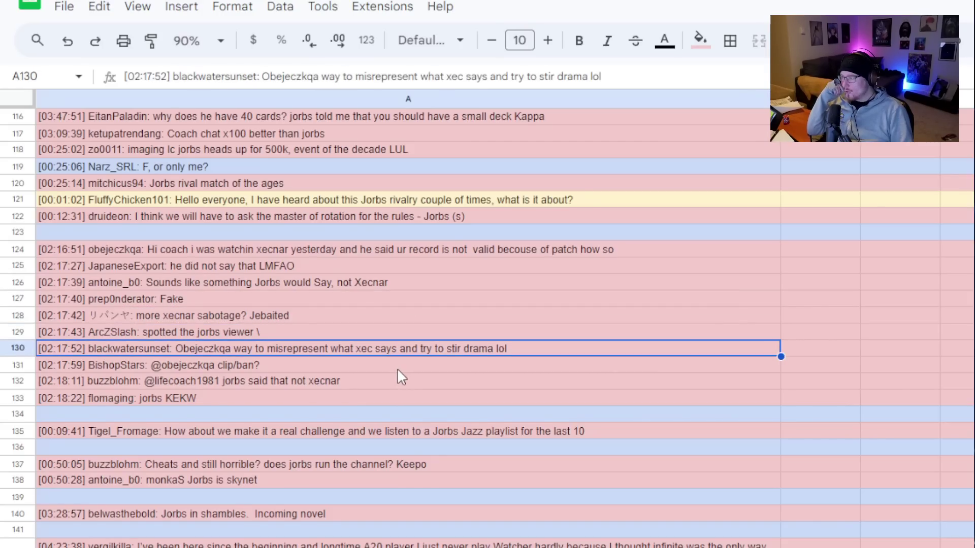
left_click(397, 370)
left_click(394, 376)
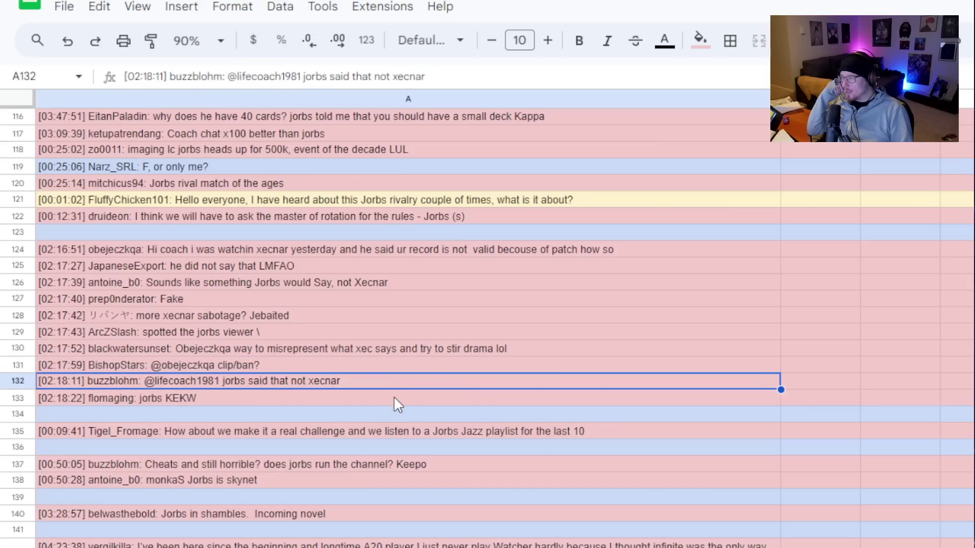
left_click(396, 401)
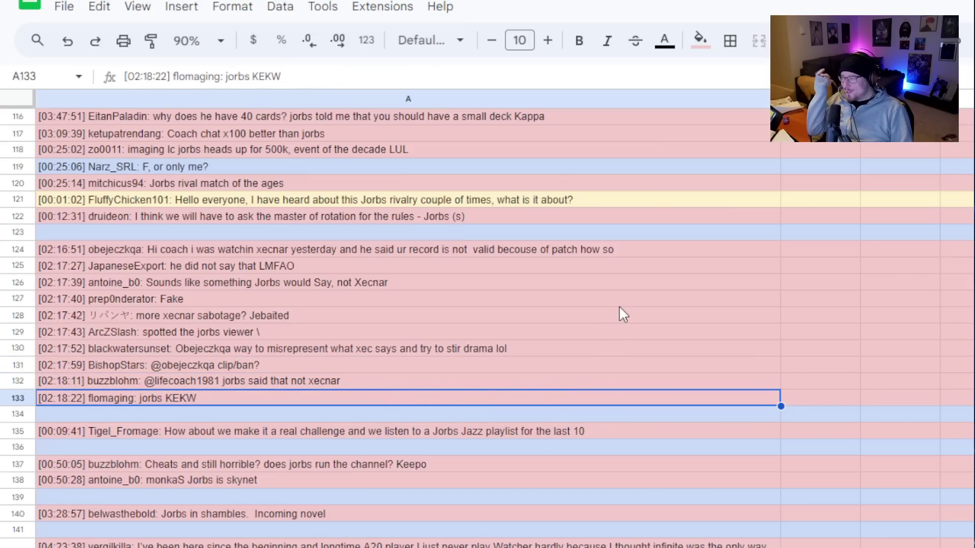
Look back over the highlighted messages in rows 107 to 133, selecting A115:A133 and then the denial in A125.
scroll(619, 308, "down", 1)
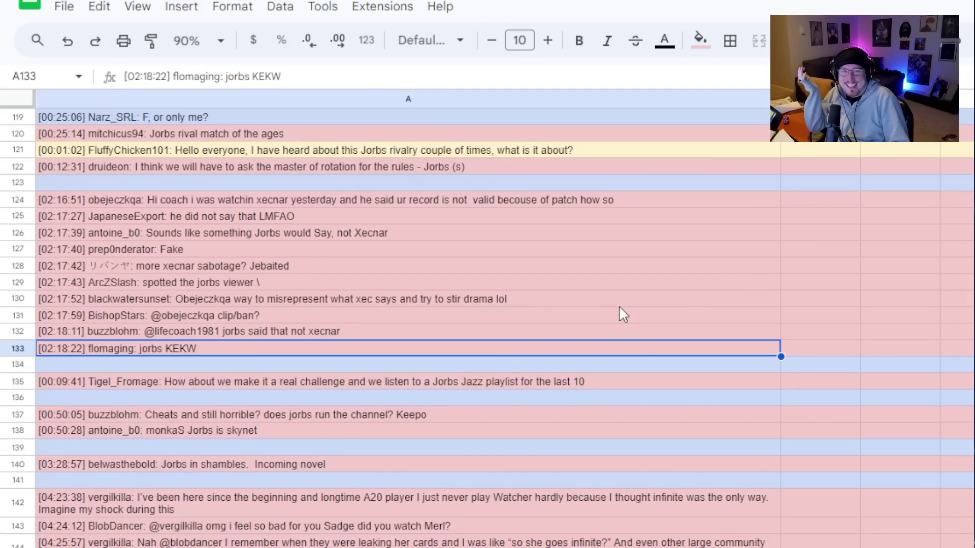
scroll(620, 311, "down", 1)
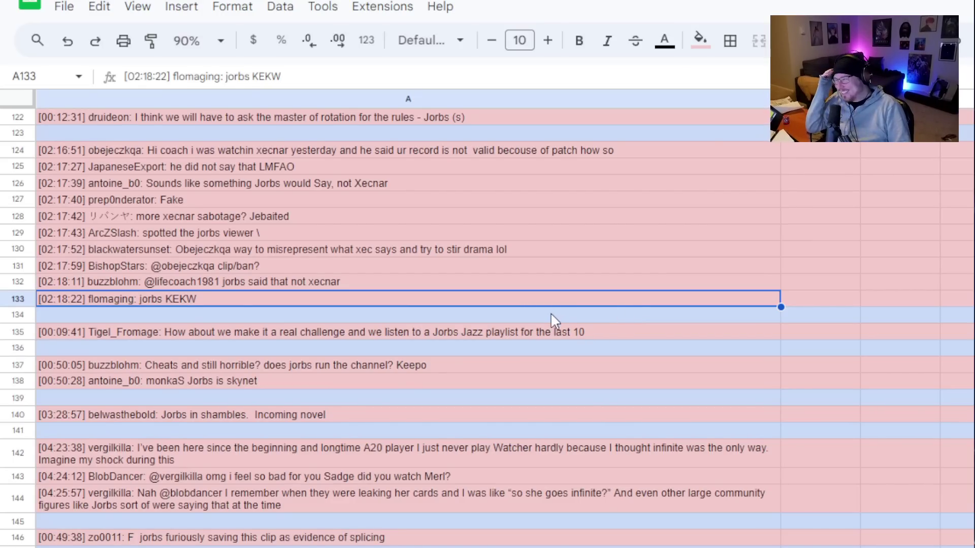
scroll(546, 328, "up", 3)
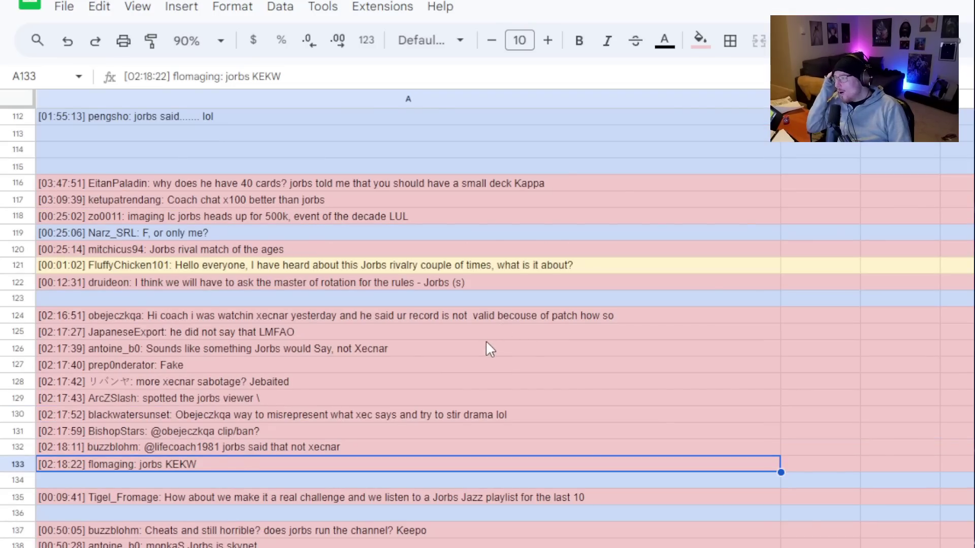
scroll(490, 350, "up", 3)
left_click(336, 343, "shift")
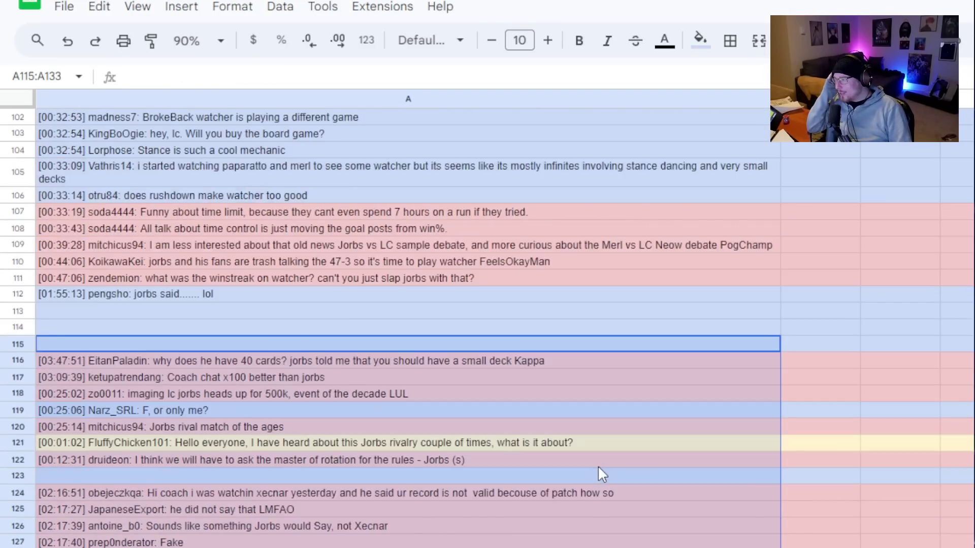
scroll(599, 469, "up", 1)
scroll(598, 465, "down", 2)
left_click(598, 465)
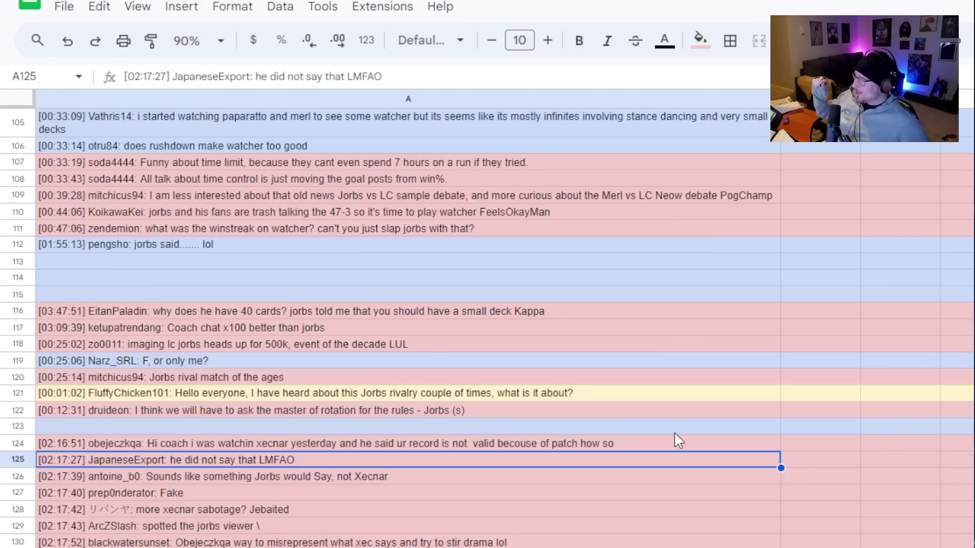
scroll(629, 443, "down", 3)
scroll(629, 451, "down", 1)
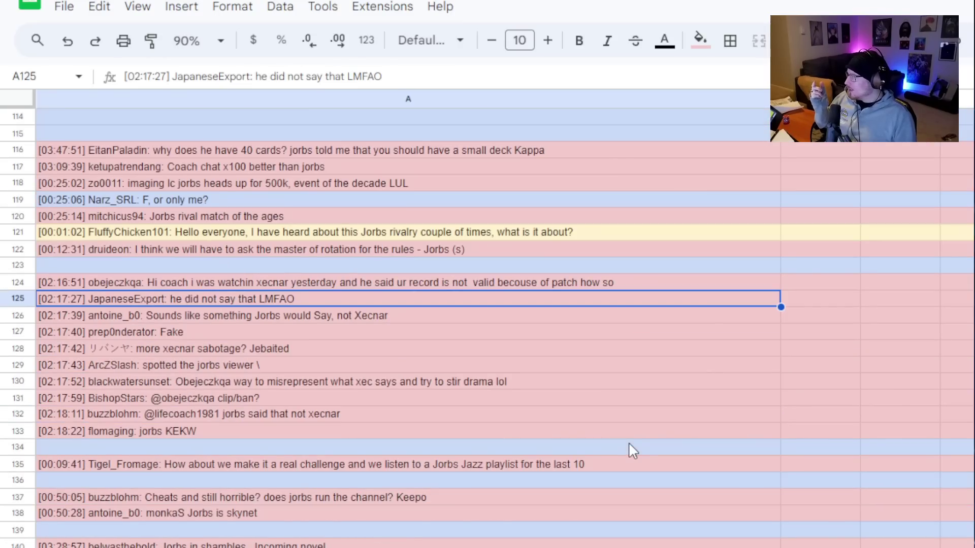
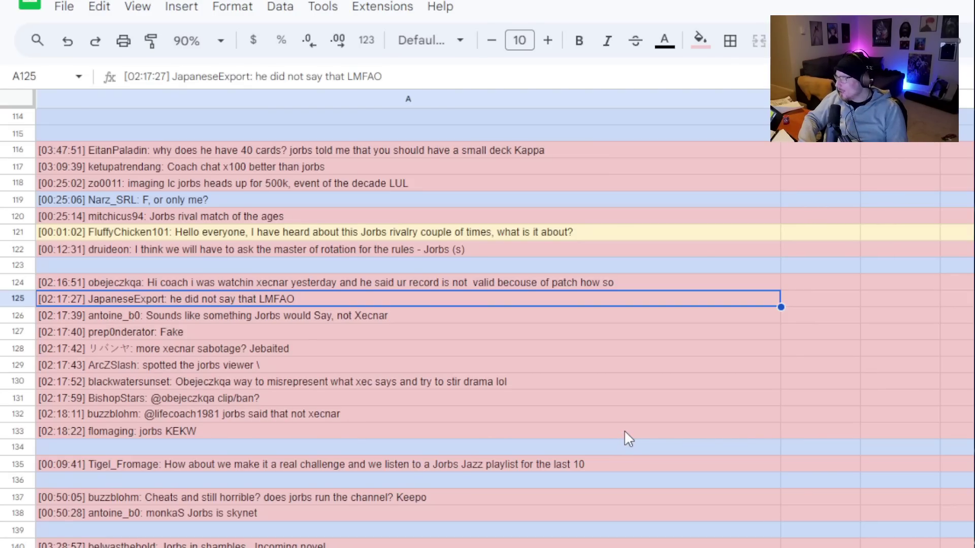
Read the red-highlighted messages on the Jazz playlist challenge, cheats and skynet in rows 135, 137 and 138, selecting each.
scroll(625, 438, "down", 1)
scroll(624, 433, "down", 1)
scroll(624, 433, "down", 1)
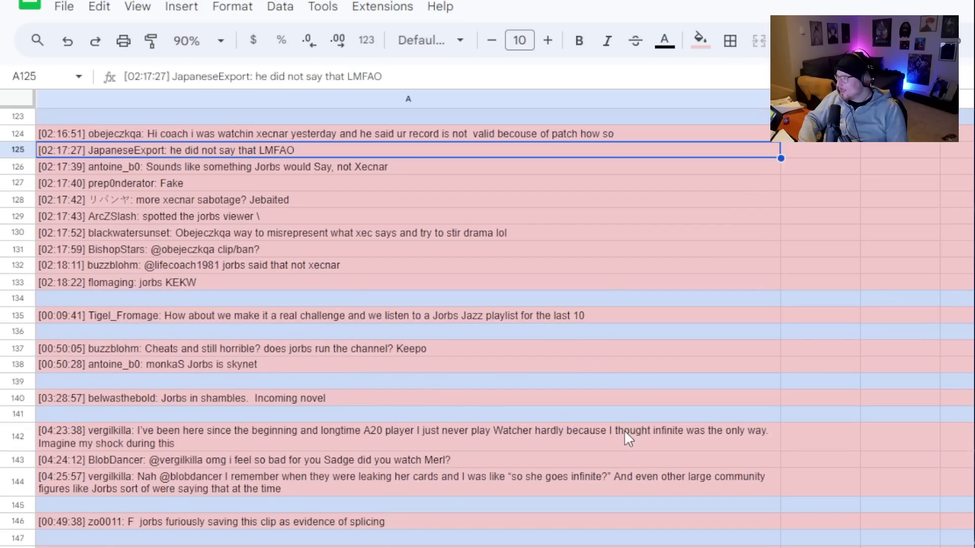
scroll(624, 430, "down", 2)
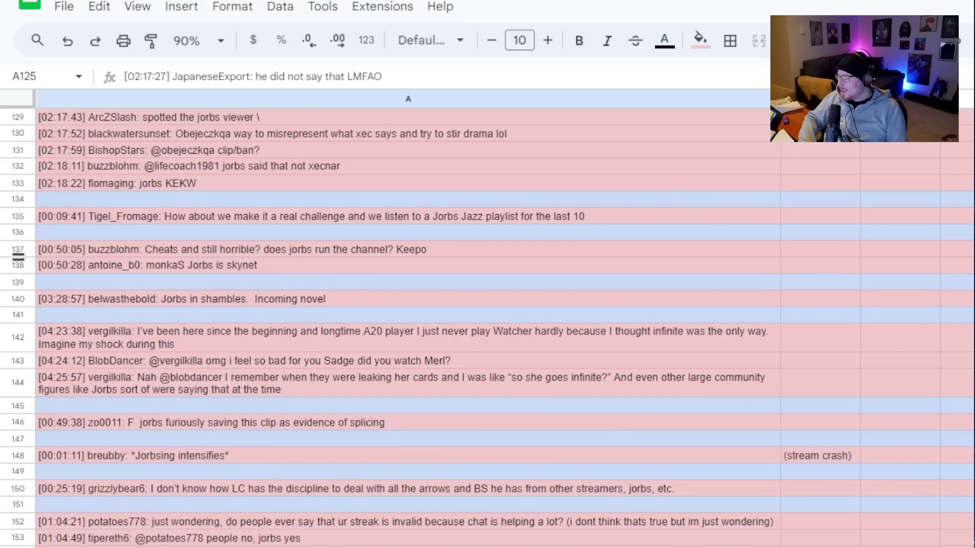
left_click(11, 216)
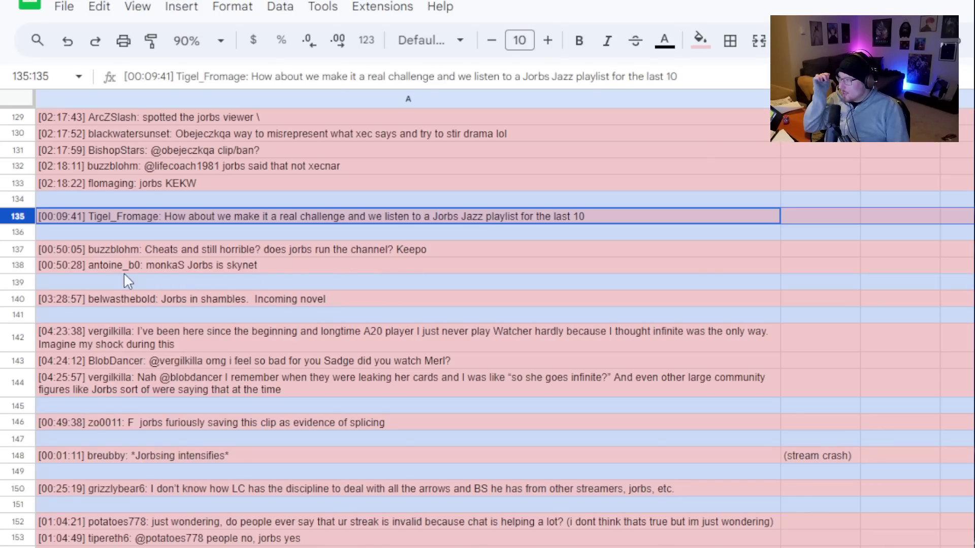
left_click(17, 249)
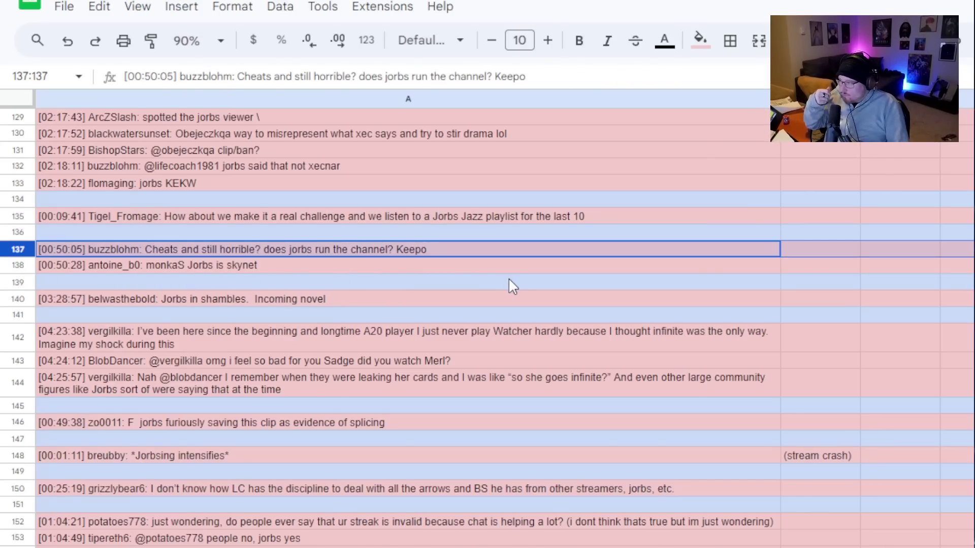
scroll(567, 283, "down", 1)
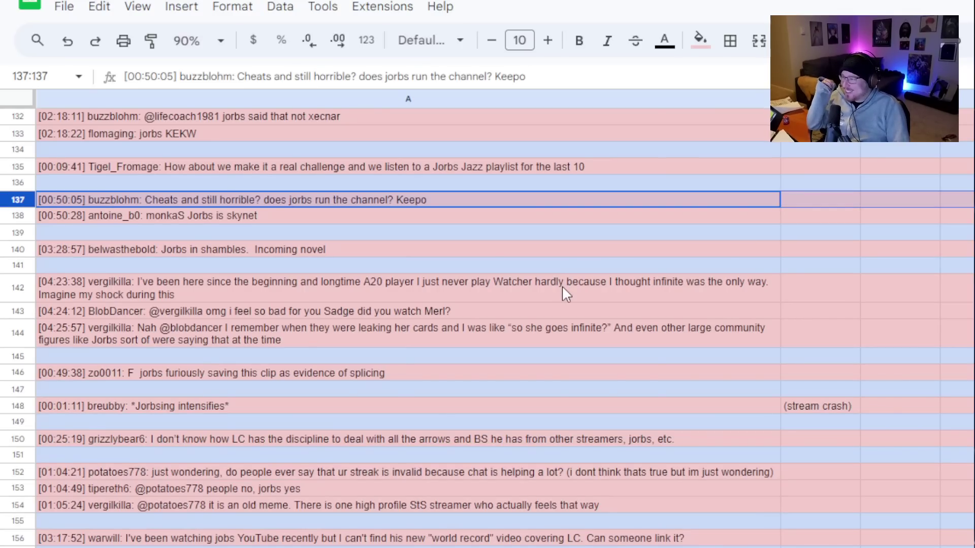
scroll(561, 286, "up", 1)
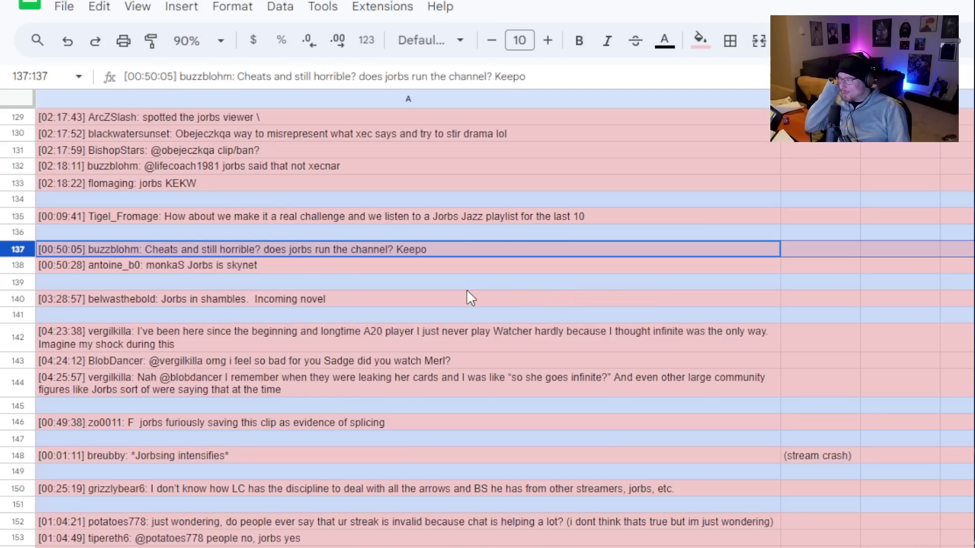
key("Down")
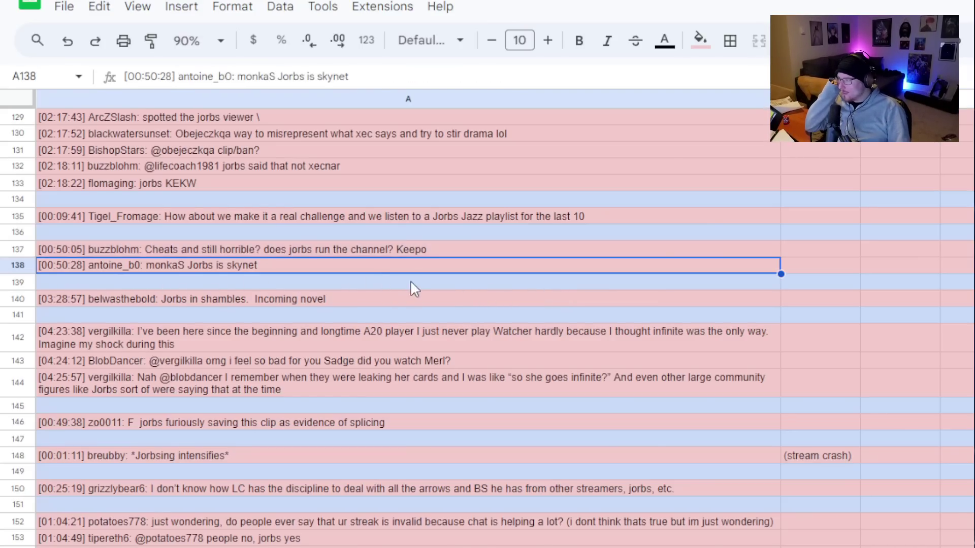
Read the red-highlighted message about Jorbs in shambles and an incoming novel in row 140, selecting it.
scroll(417, 282, "down", 1)
left_click(37, 250)
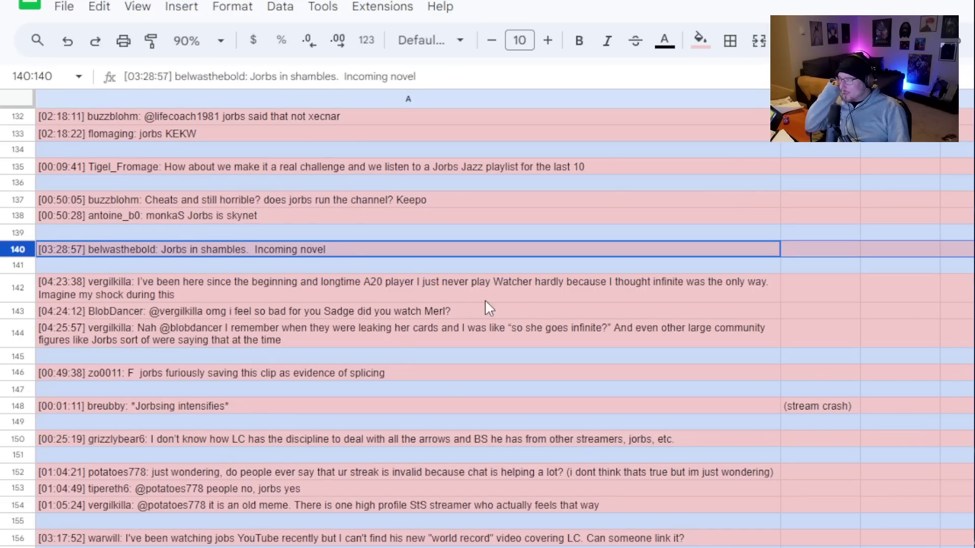
scroll(559, 299, "down", 1)
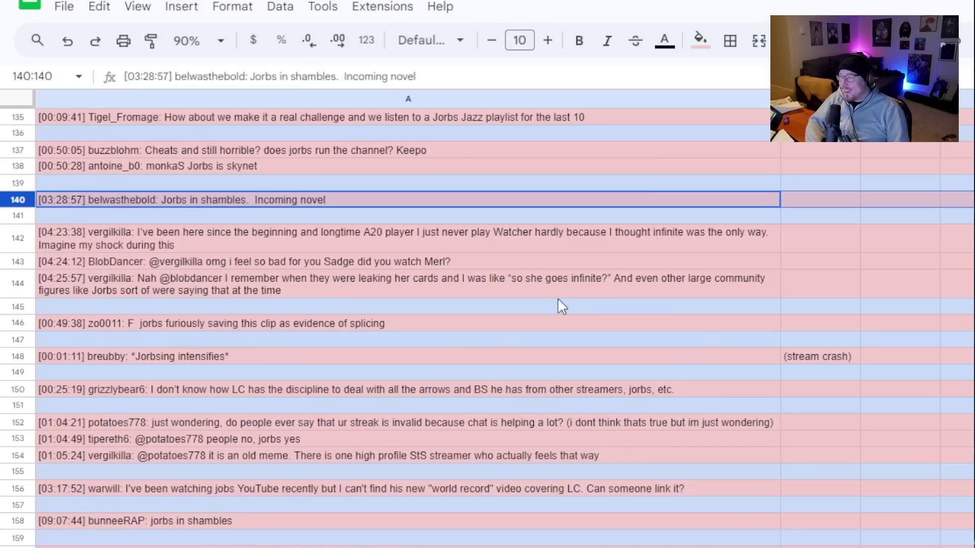
left_click(442, 216)
left_click(437, 203)
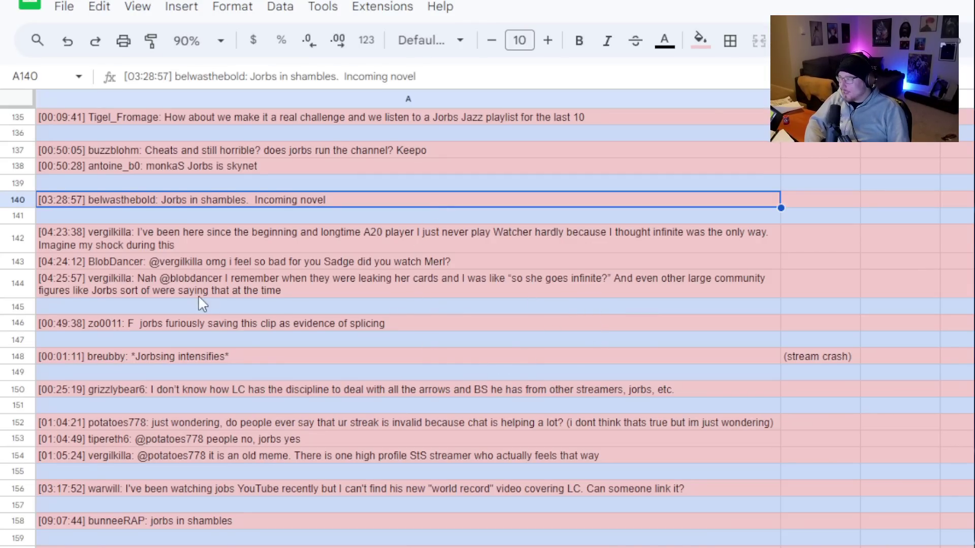
Read the red-highlighted conversation about Watcher and infinites in rows 142 to 144, selecting each message in turn.
scroll(589, 315, "down", 1)
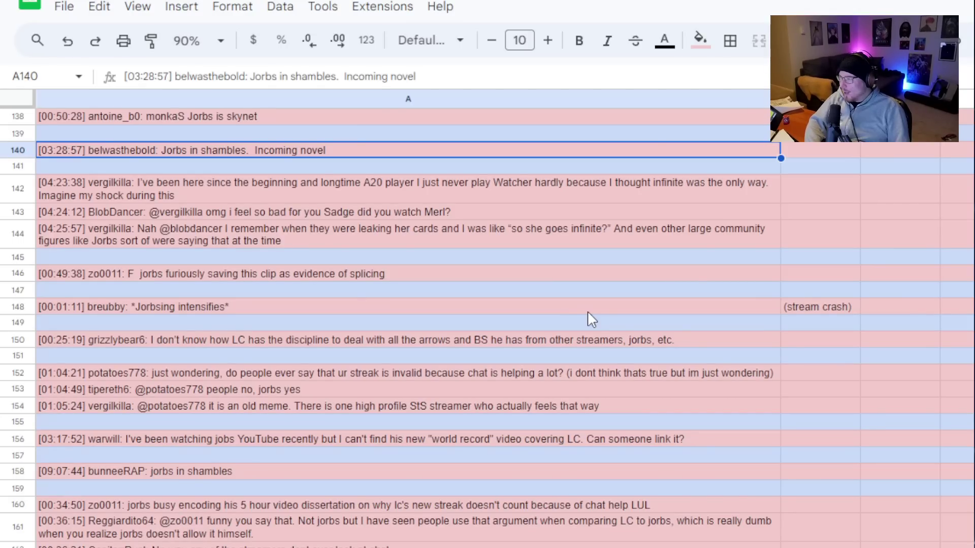
left_click(331, 201)
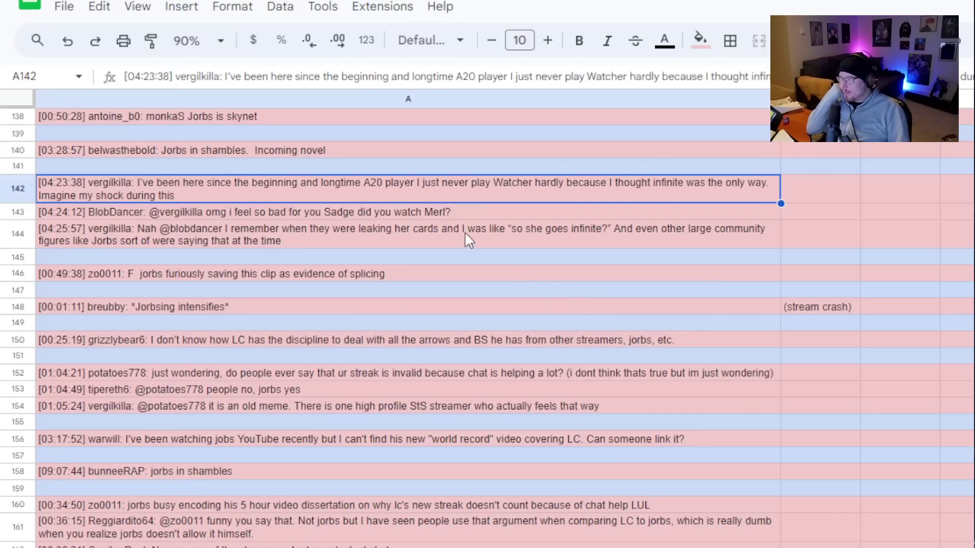
left_click(470, 213)
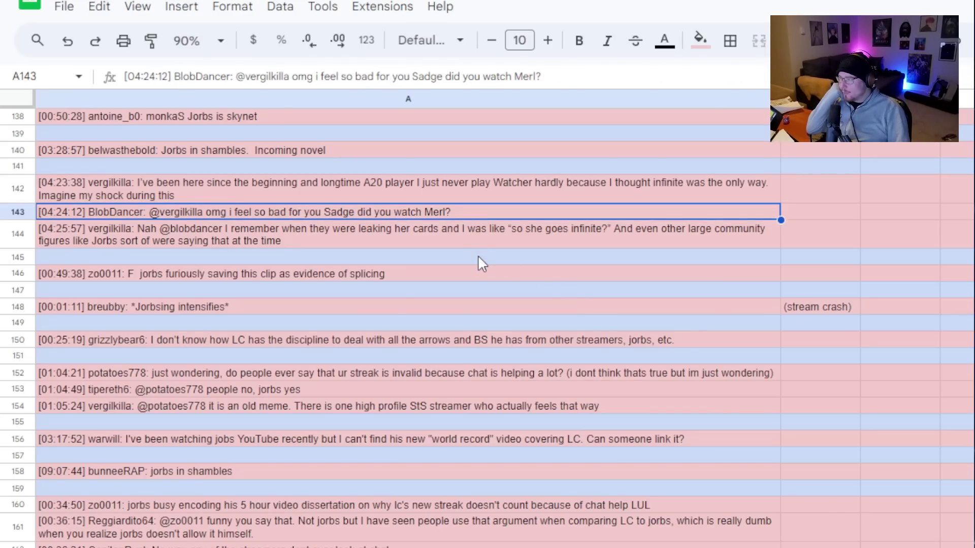
left_click(478, 243)
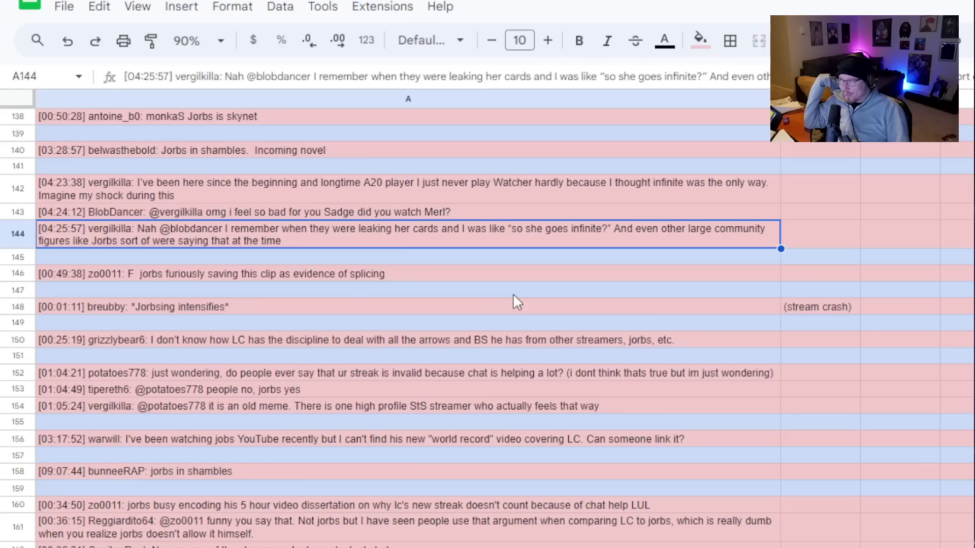
Read the red-highlighted messages on splicing evidence and "Jorbsing intensifies" in rows 146 and 148, switching the selection between them.
left_click(478, 277)
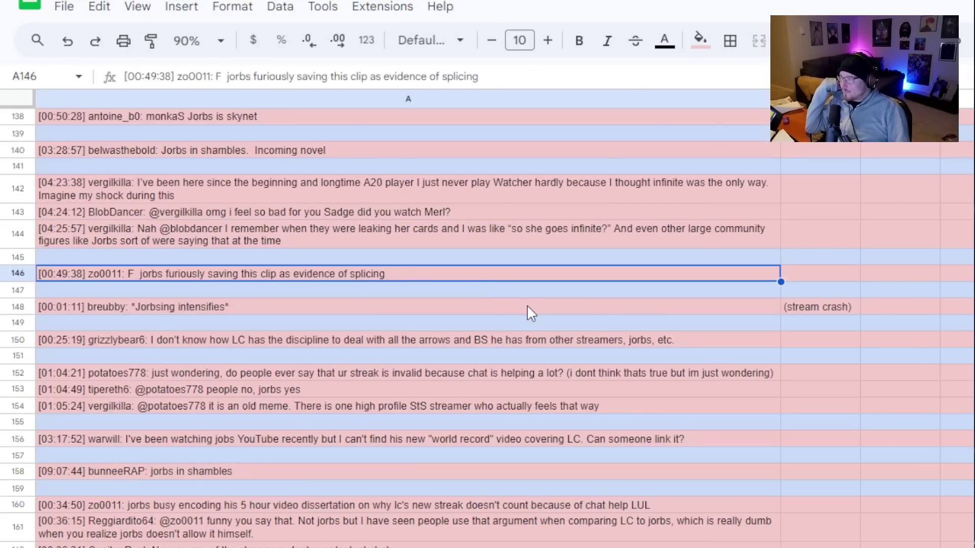
left_click(386, 307)
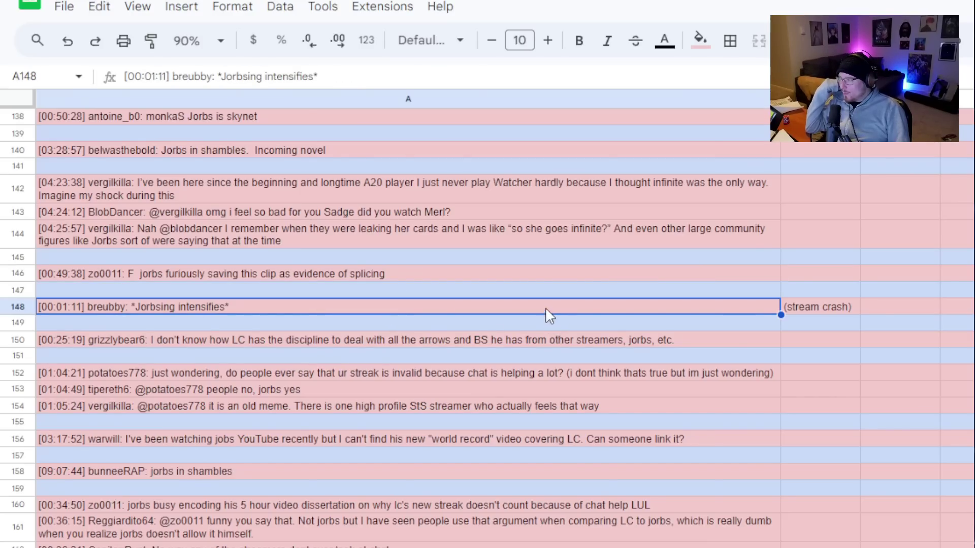
left_click(536, 279)
left_click(528, 311)
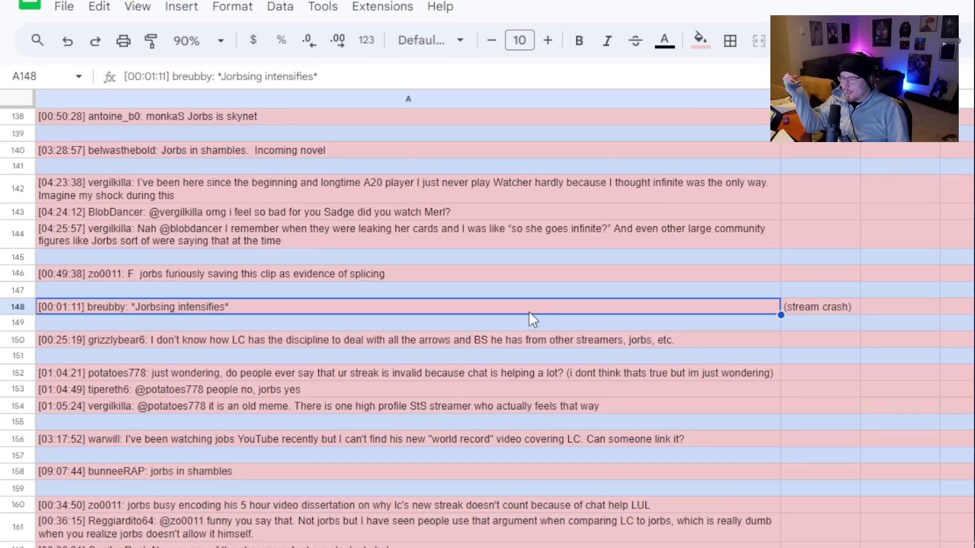
left_click(726, 278)
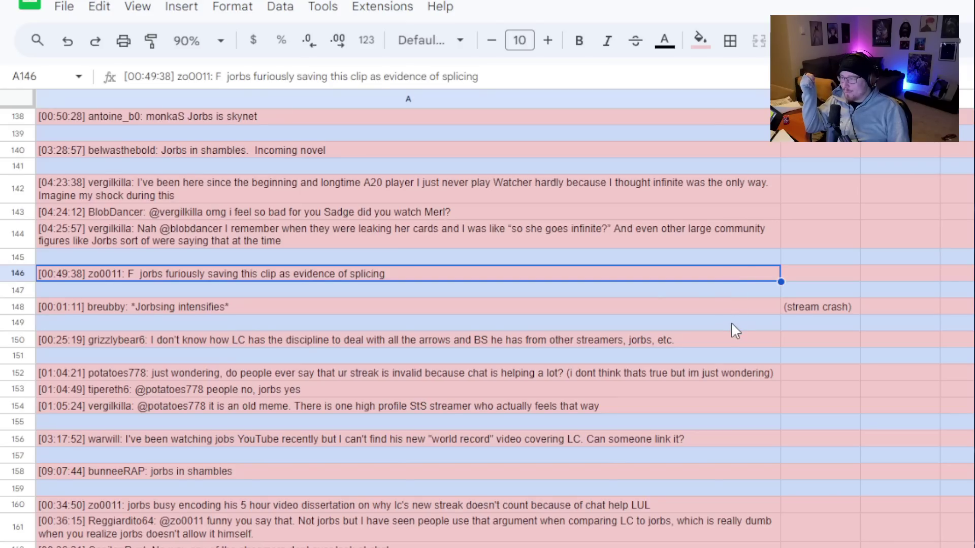
Read the red-highlighted message in row 150 about LC's discipline in dealing with other streamers, selecting its cell.
scroll(731, 322, "down", 1)
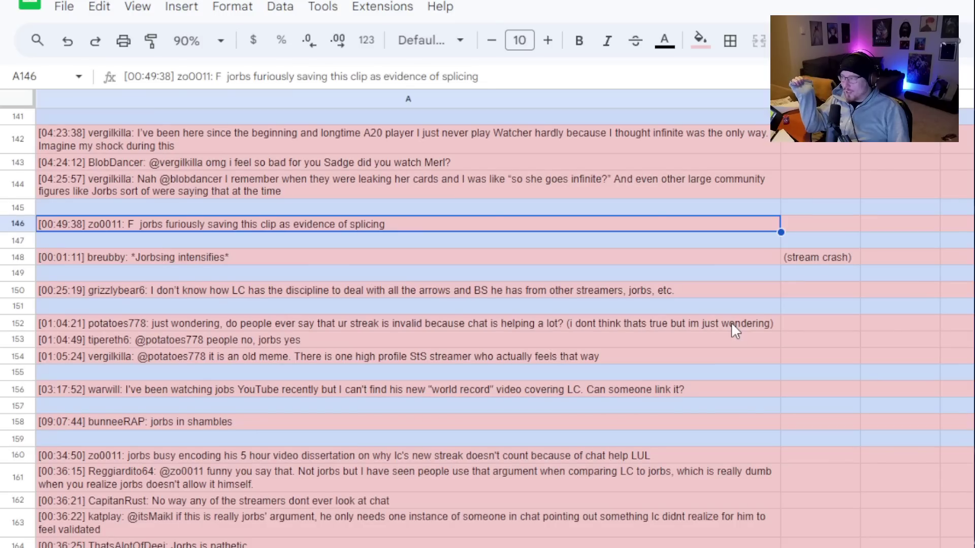
left_click(721, 290)
scroll(743, 347, "down", 1)
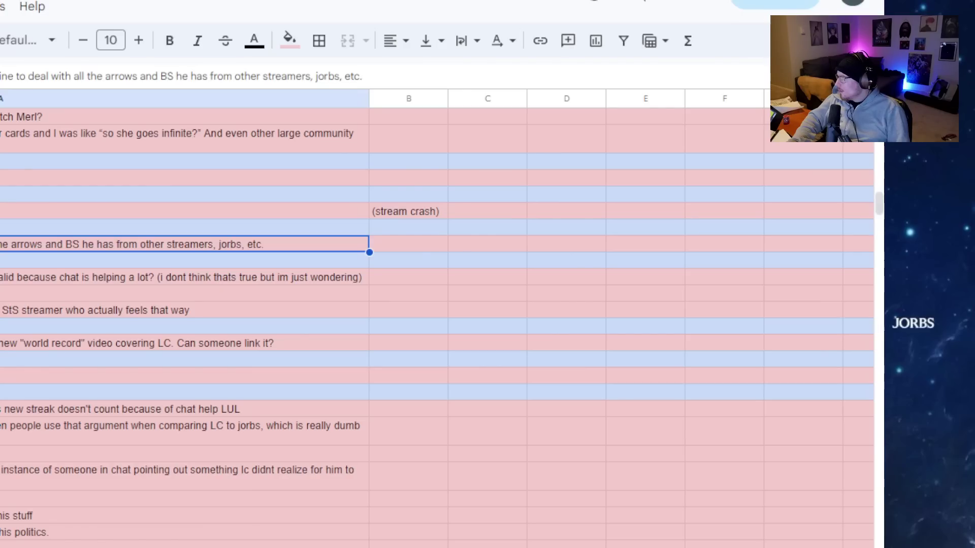
left_click(646, 210)
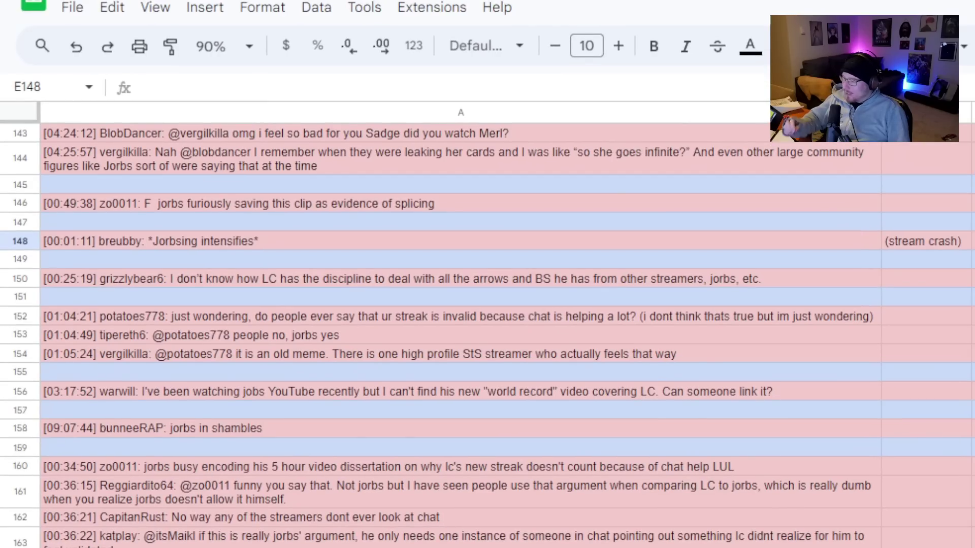
left_click(972, 448)
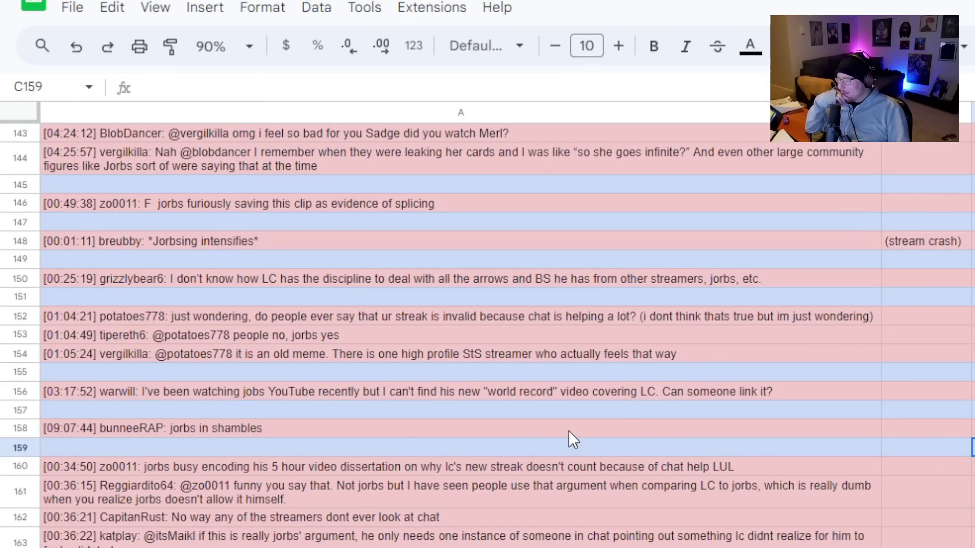
left_click(232, 284)
Read the red-highlighted conversation in rows 152 to 154 about chat help invalidating the streak, selecting each message in turn.
left_click(224, 314)
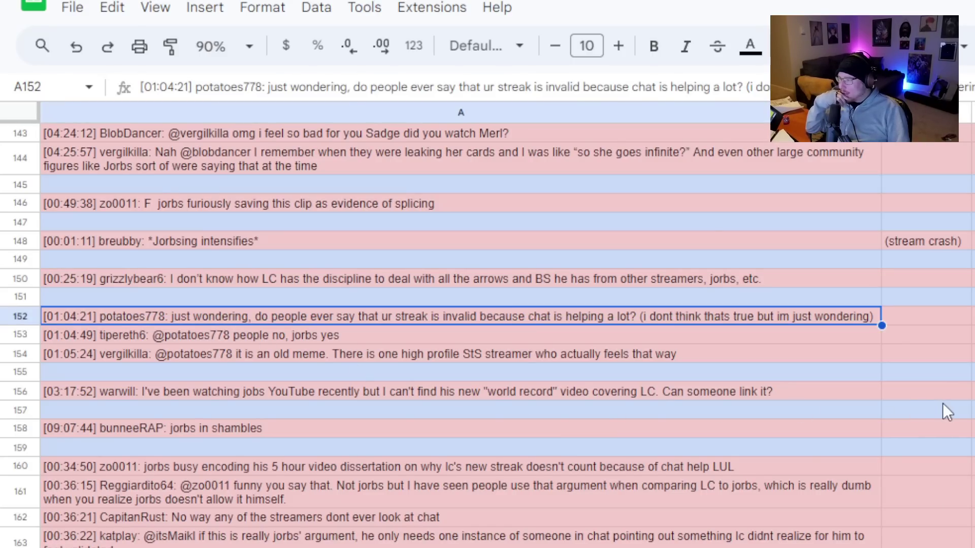
key("Down")
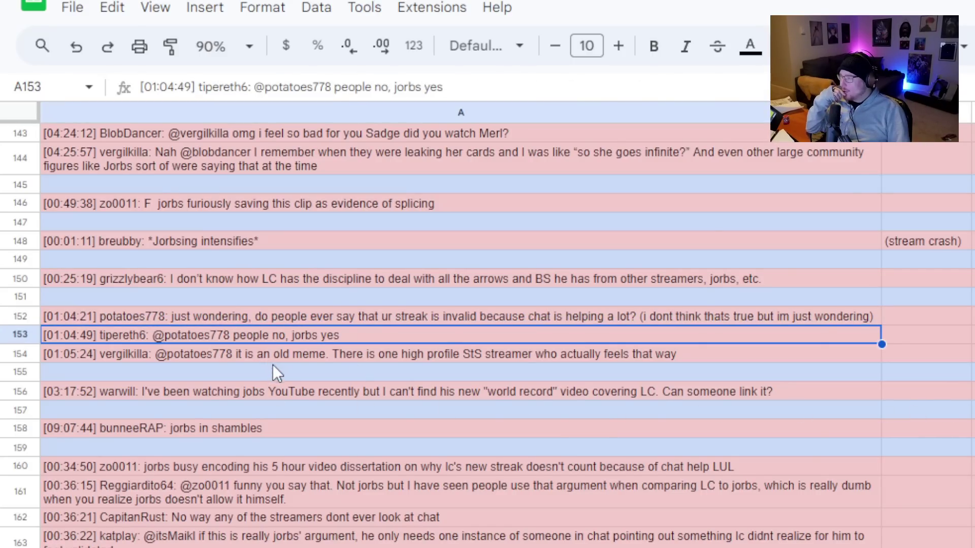
key("Down")
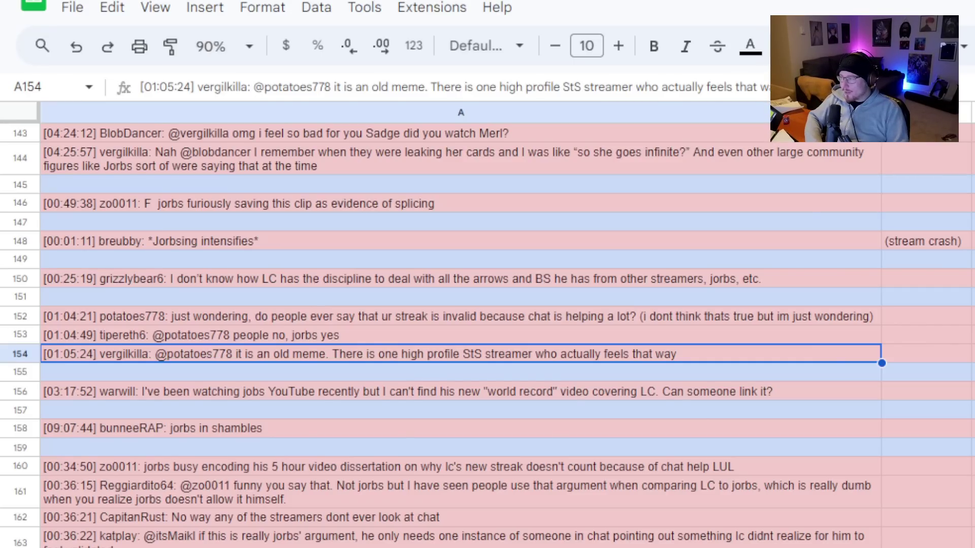
Read the red-highlighted messages in rows 156, 158 and 160 about the "world record" video, "jorbs in shambles" and the 5 hour dissertation, selecting each.
left_click(850, 395)
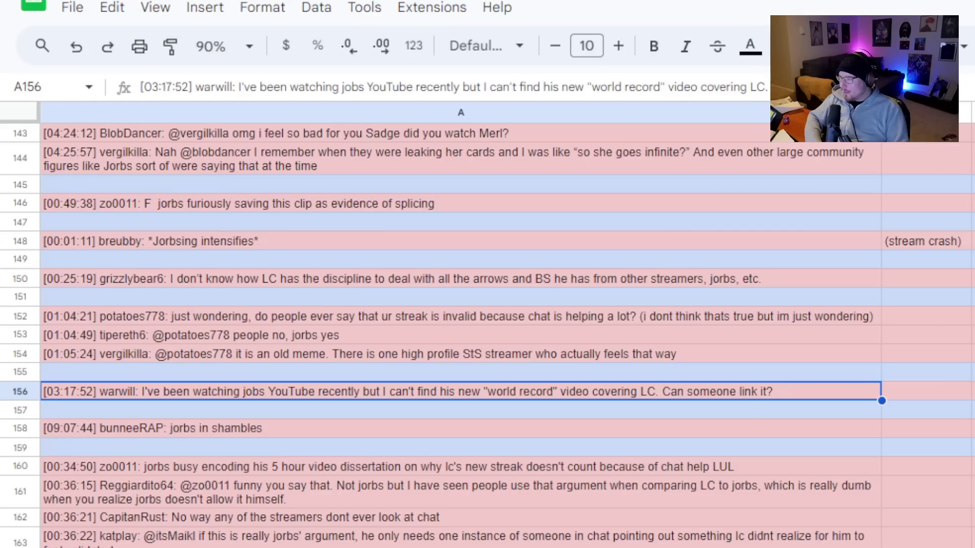
scroll(561, 373, "down", 1)
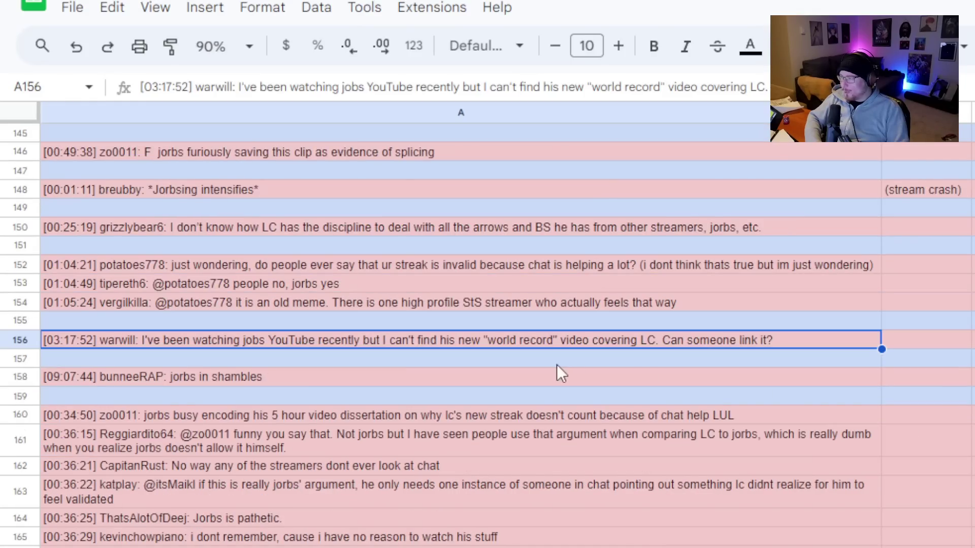
left_click(478, 381)
scroll(478, 330, "down", 1)
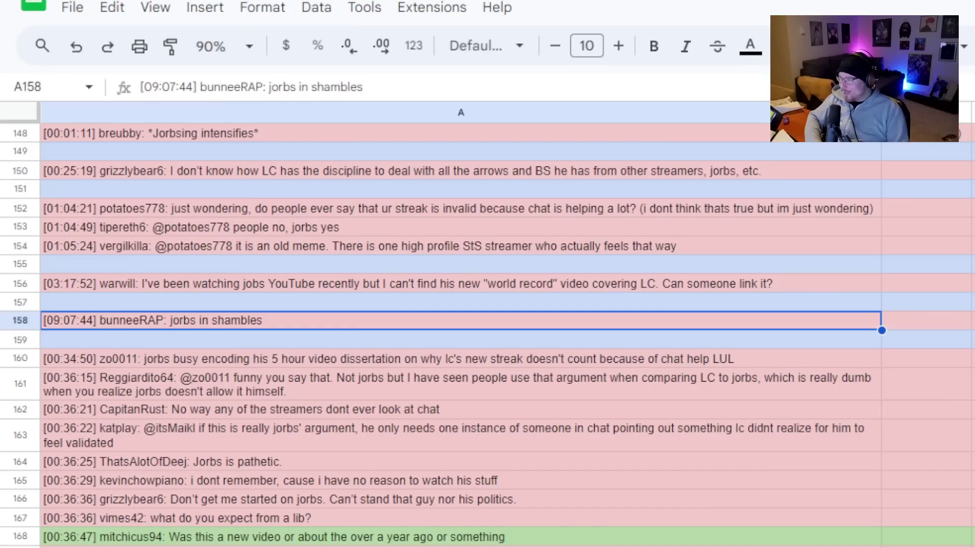
scroll(478, 330, "down", 1)
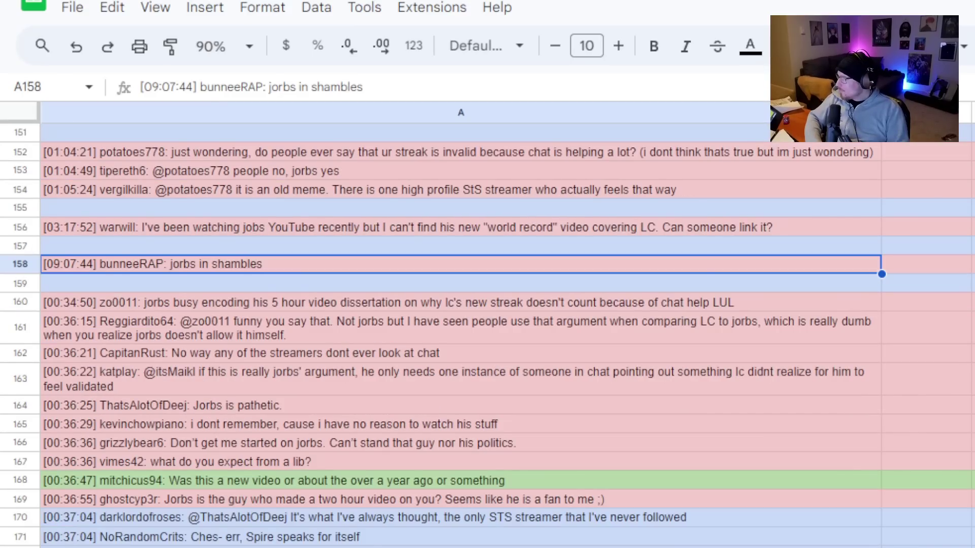
left_click(521, 303)
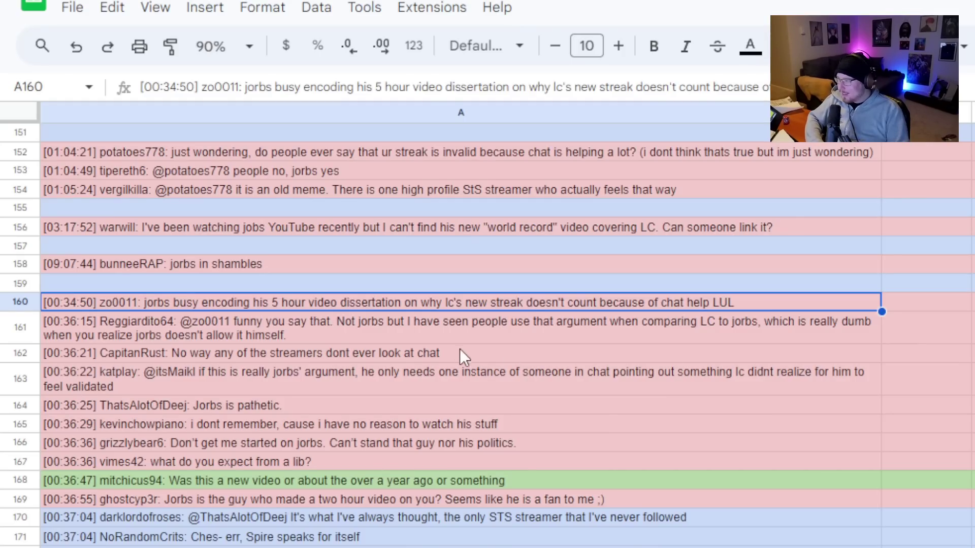
Change the fill of the message in A161, about comparing LC to Jorbs, from red to light green.
left_click(441, 333)
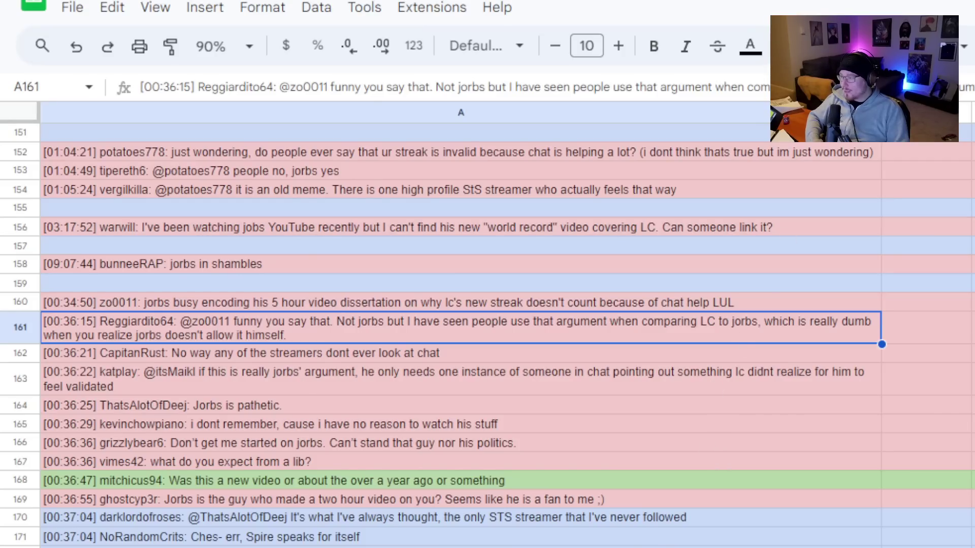
left_click(782, 46)
left_click(885, 160)
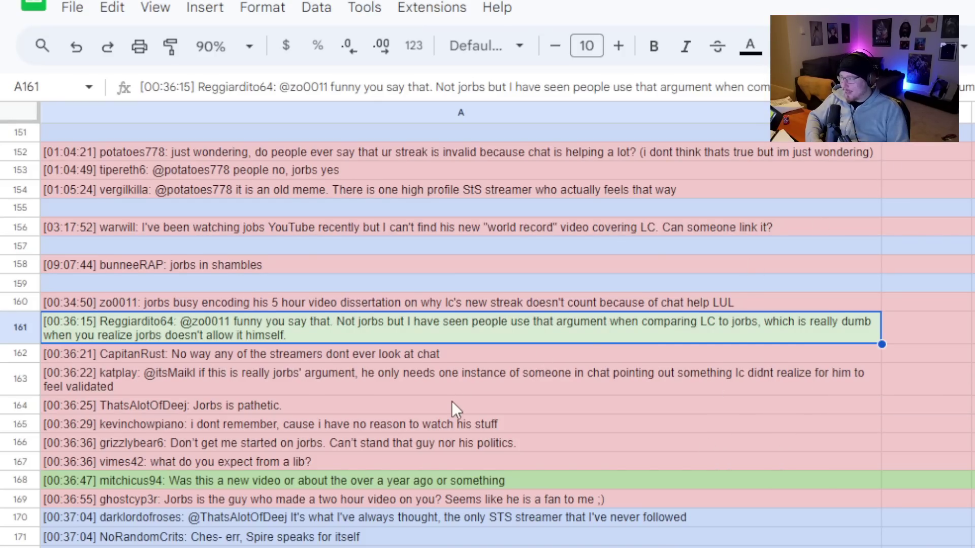
Read the red-highlighted messages in rows 162 and 163 about streamers looking at chat and Jorbs' argument, selecting each cell.
left_click(518, 389)
left_click(460, 355)
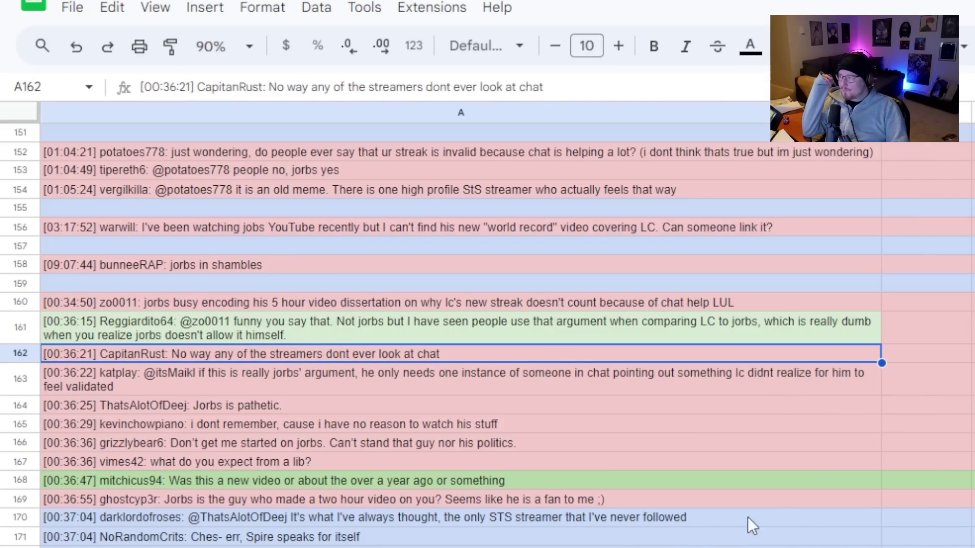
left_click(507, 383)
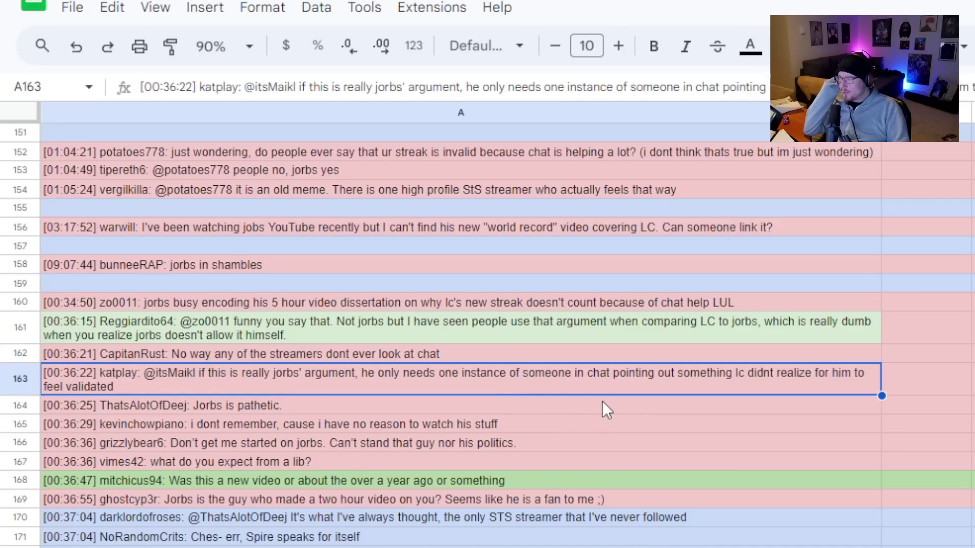
Read the red-highlighted insults and politics remarks about Jorbs in rows 164 to 167, selecting each message in turn.
scroll(602, 402, "down", 1)
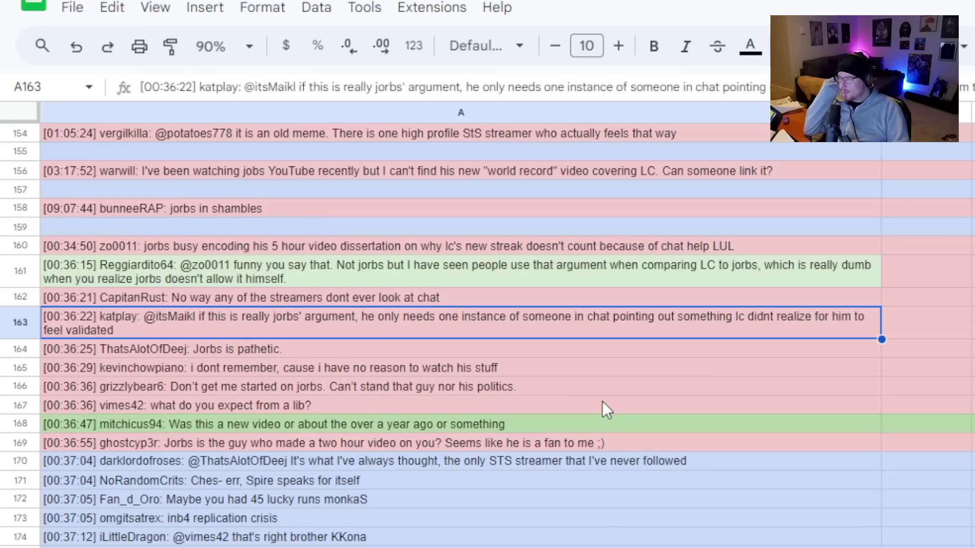
left_click(589, 350)
left_click(587, 366)
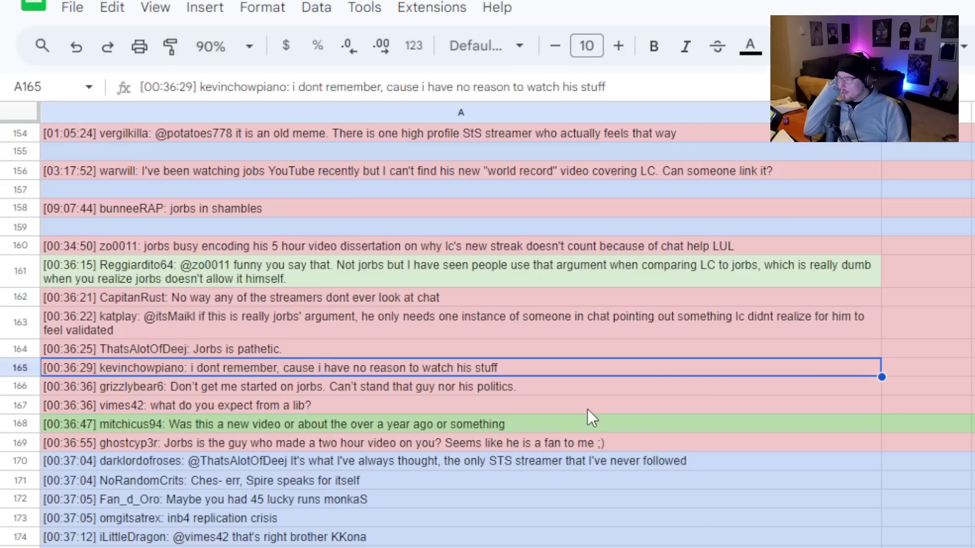
left_click(590, 390)
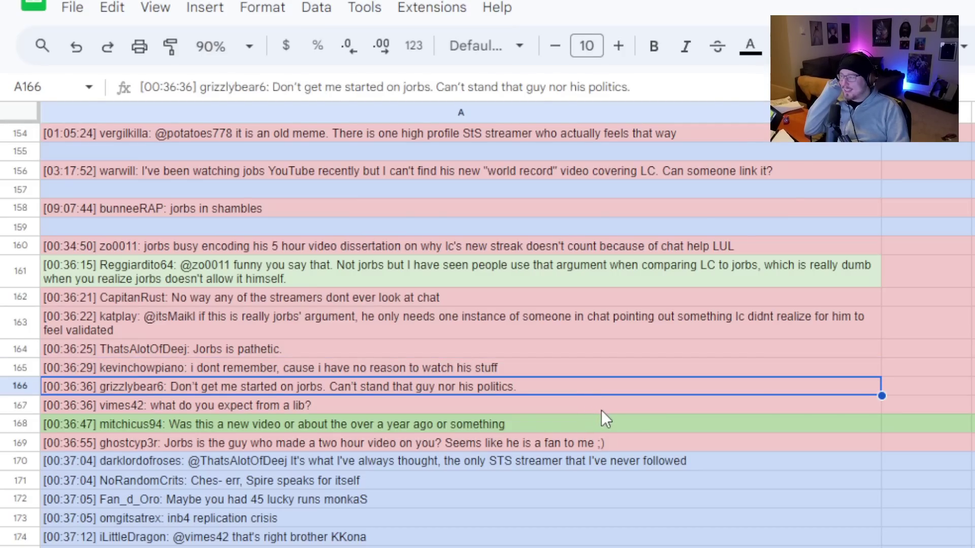
left_click(601, 411)
Read the green-highlighted question about a new video in row 168 and the red-highlighted two hour video message in row 169.
scroll(601, 410, "down", 1)
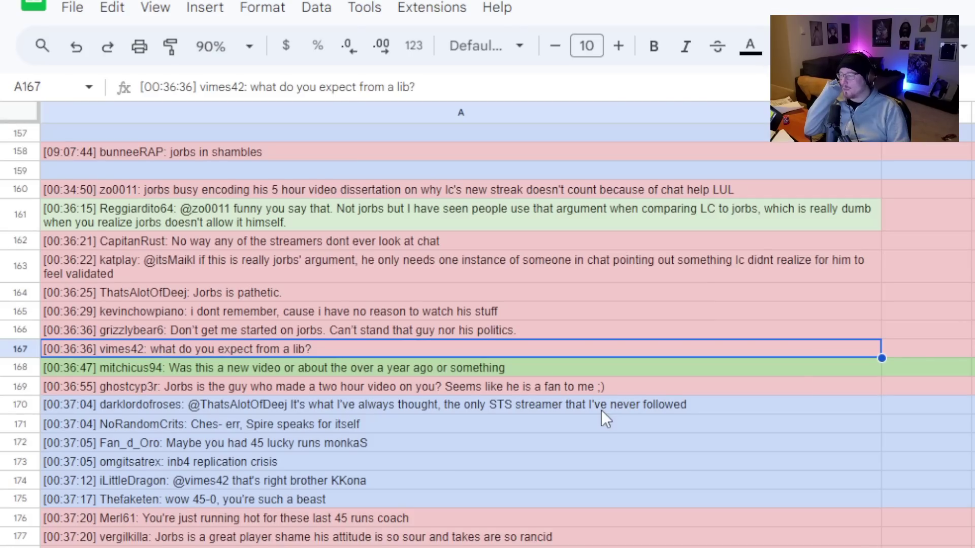
left_click(597, 374)
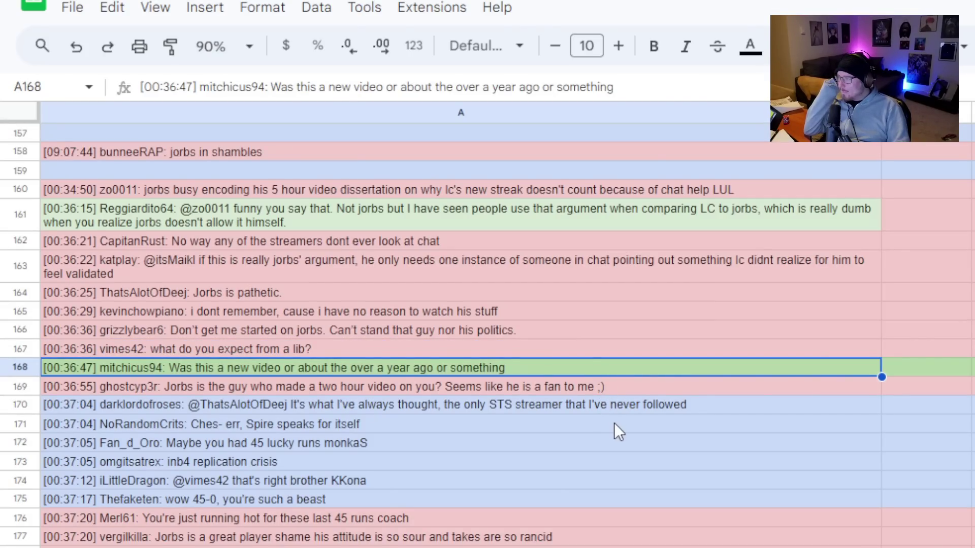
left_click(618, 391)
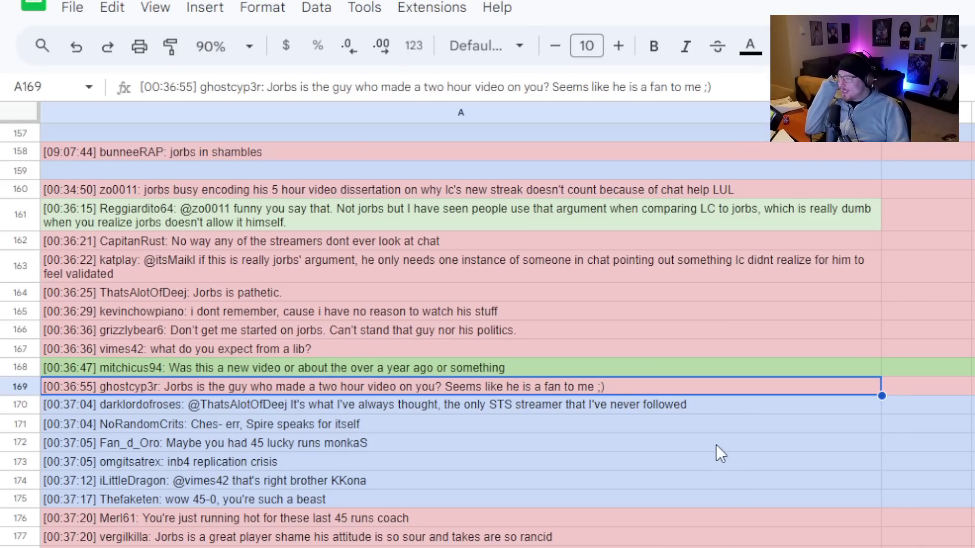
Select the red-highlighted message about running hot for 45 runs in row 176 and look over the messages around it.
scroll(715, 442, "down", 1)
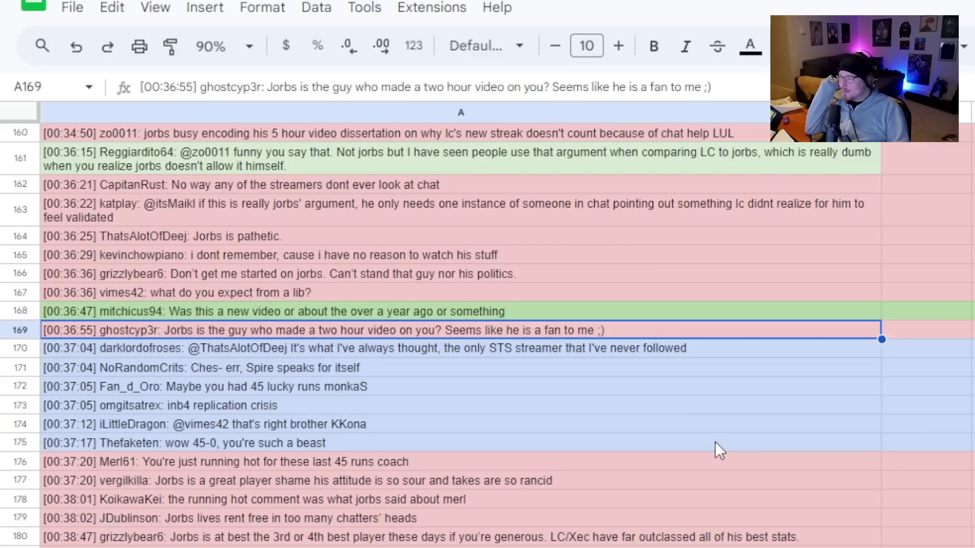
scroll(715, 442, "down", 1)
scroll(716, 442, "down", 1)
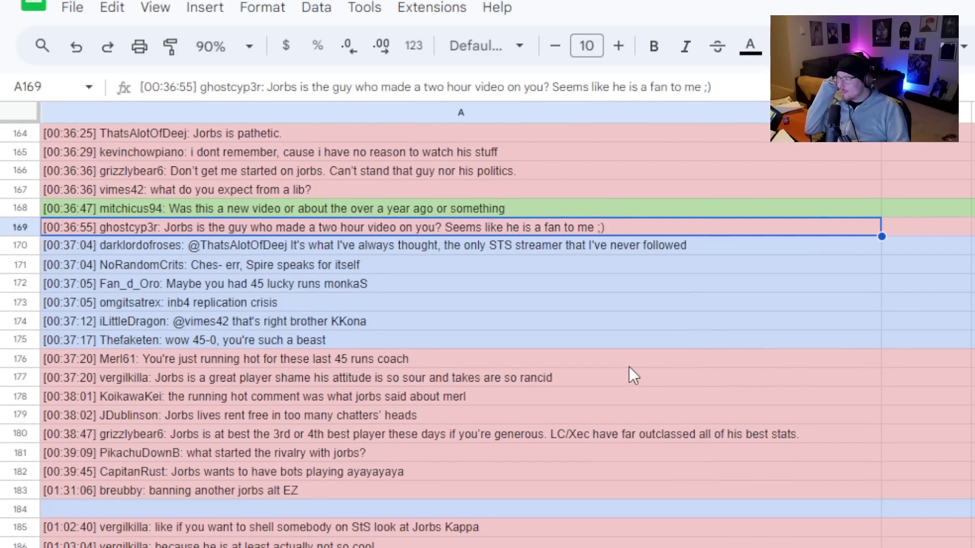
left_click(739, 358)
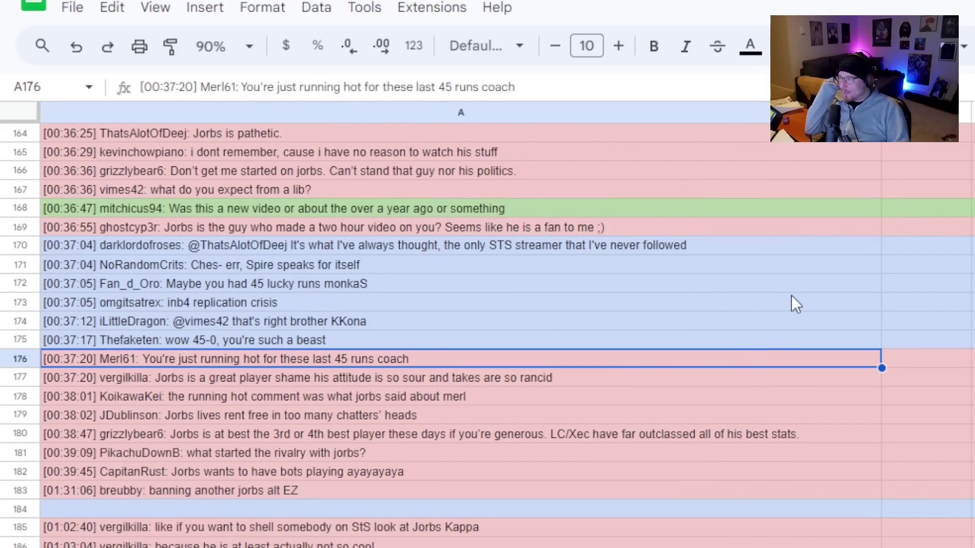
scroll(791, 295, "down", 1)
scroll(791, 295, "down", 1)
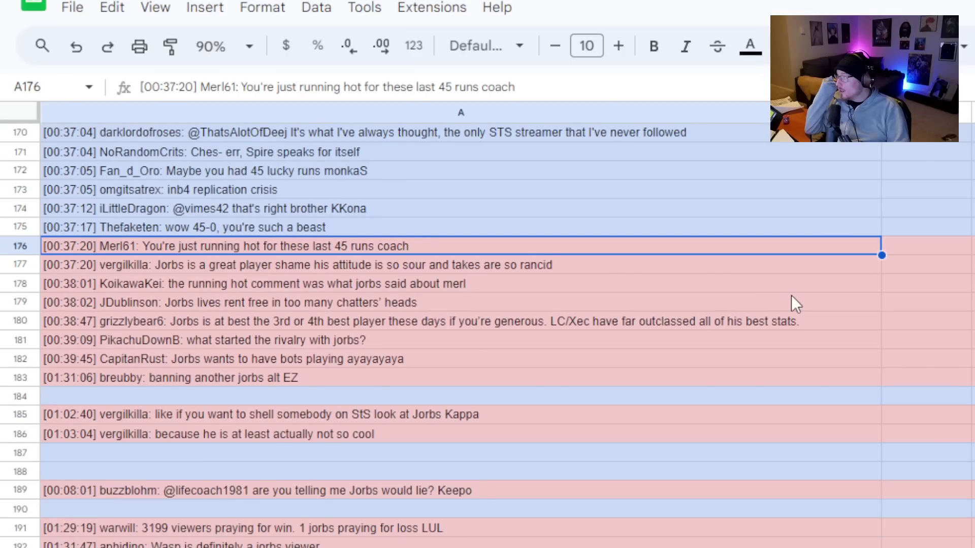
scroll(792, 294, "down", 1)
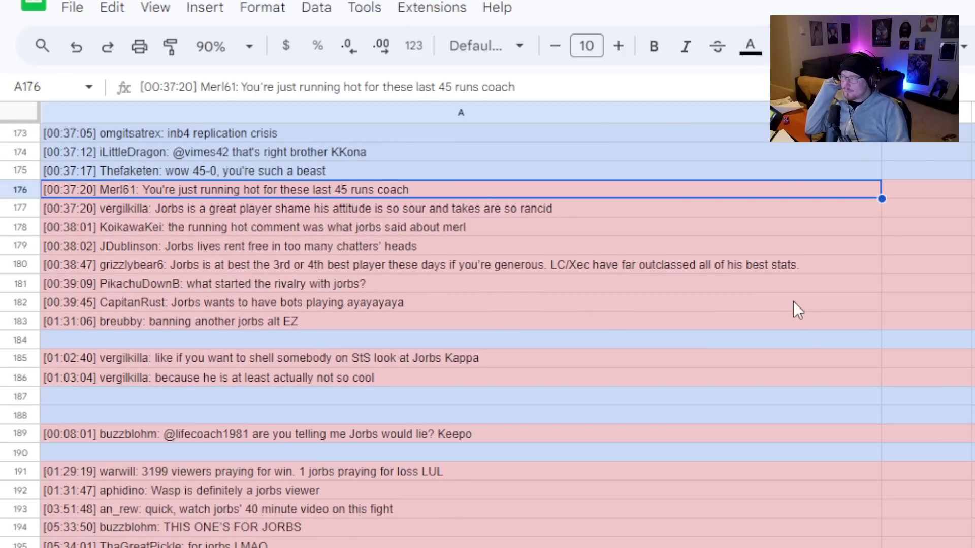
scroll(794, 304, "up", 3)
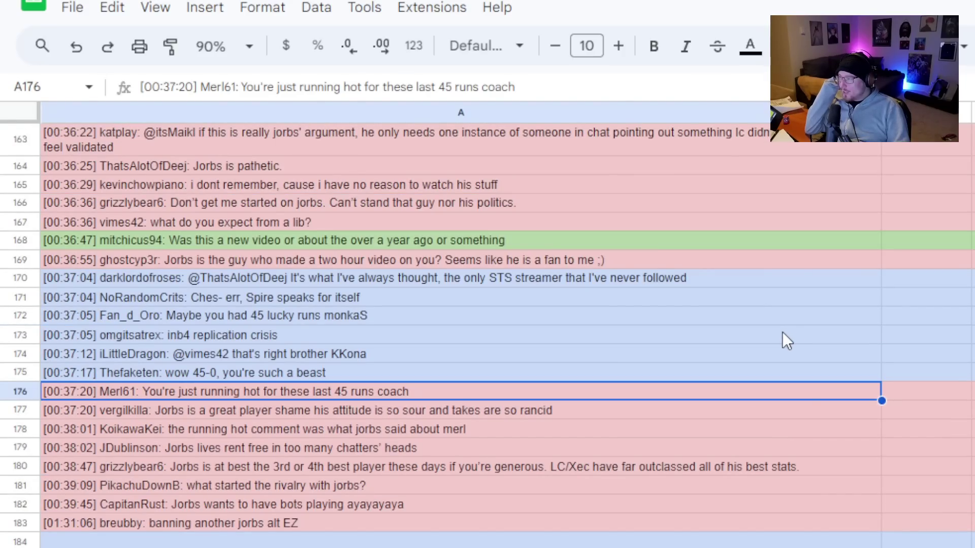
scroll(782, 333, "down", 1)
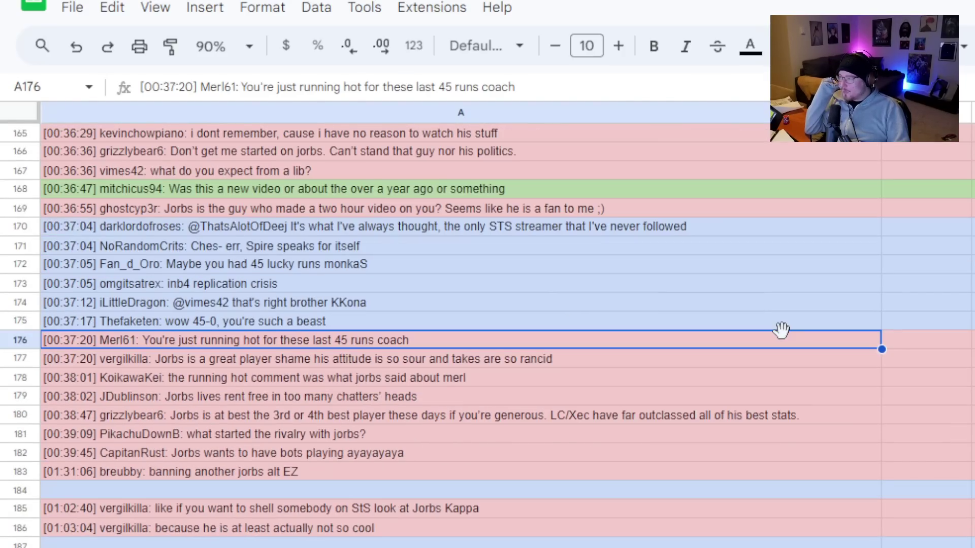
Read the red-highlighted messages in rows 177 to 179 about Jorbs' attitude, the running hot comment and living rent free, selecting each.
left_click(597, 359)
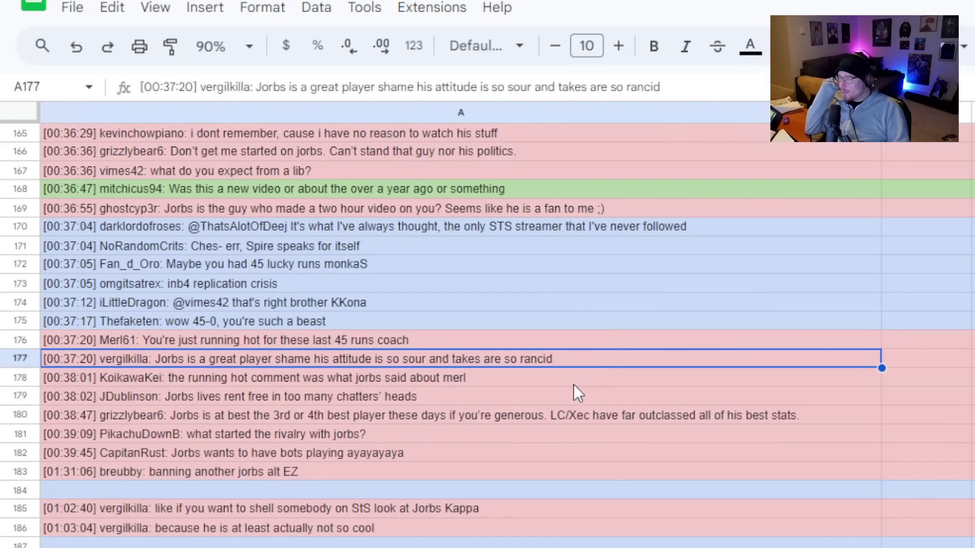
left_click(568, 378)
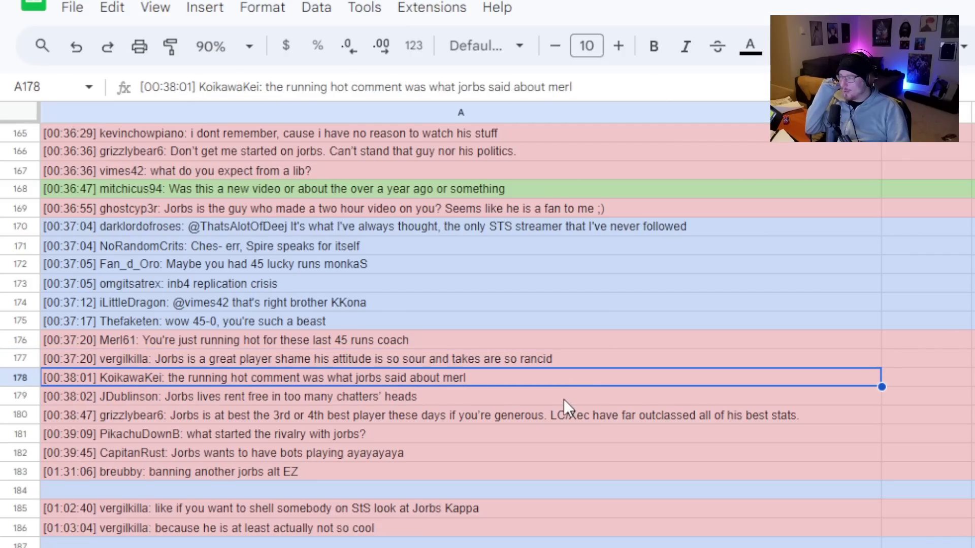
left_click(564, 399)
Read the red-highlighted messages in rows 180 to 183, from Jorbs' player ranking to the banned alt, selecting each in turn.
scroll(564, 400, "down", 1)
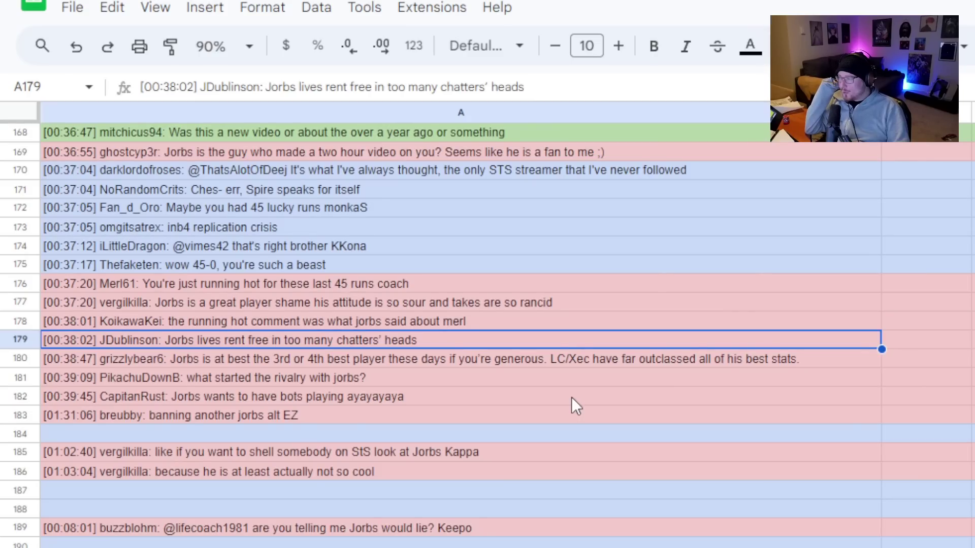
left_click(554, 366)
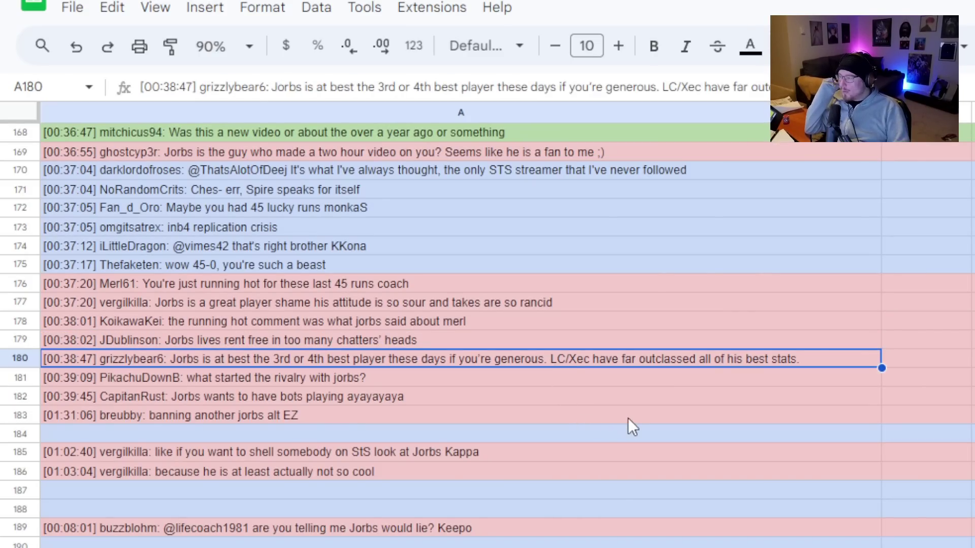
left_click(607, 381)
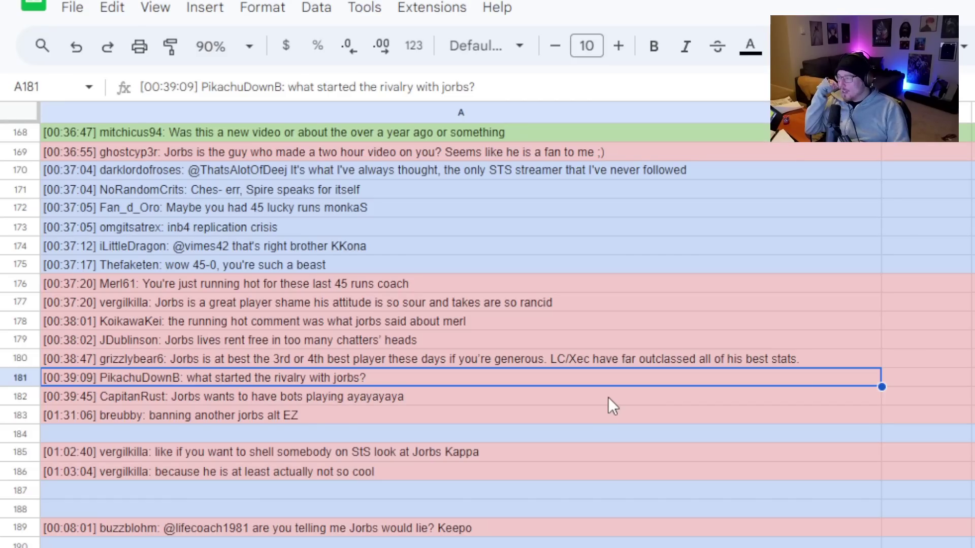
left_click(603, 403)
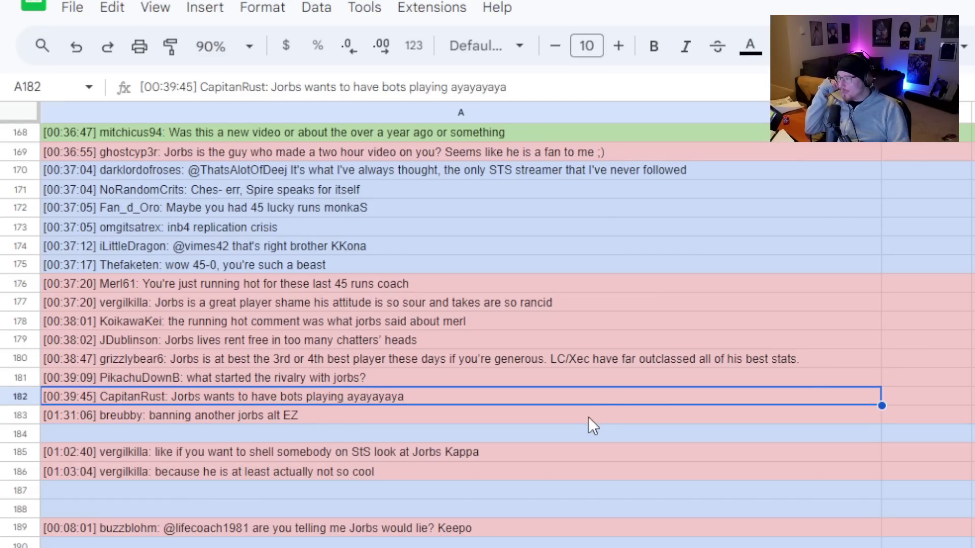
left_click(588, 417)
Change the fill of the message in A181, asking what started the rivalry with Jorbs, to light green.
left_click(506, 367)
left_click(521, 380)
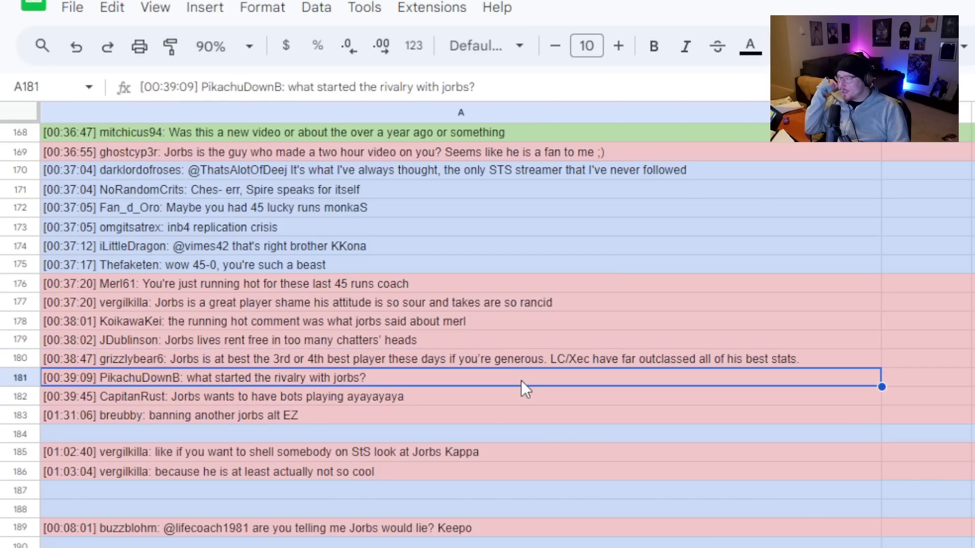
left_click(782, 45)
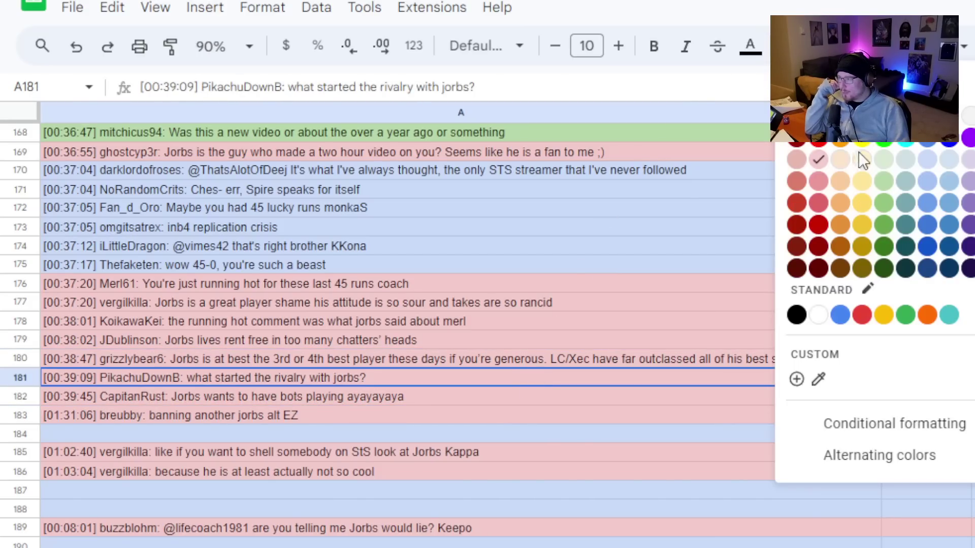
left_click(878, 158)
left_click(533, 395)
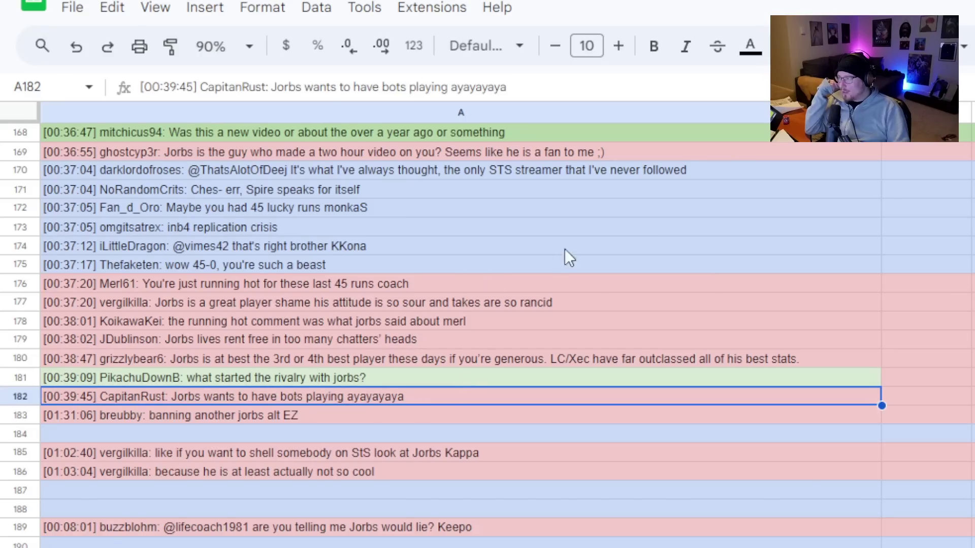
left_click(543, 381)
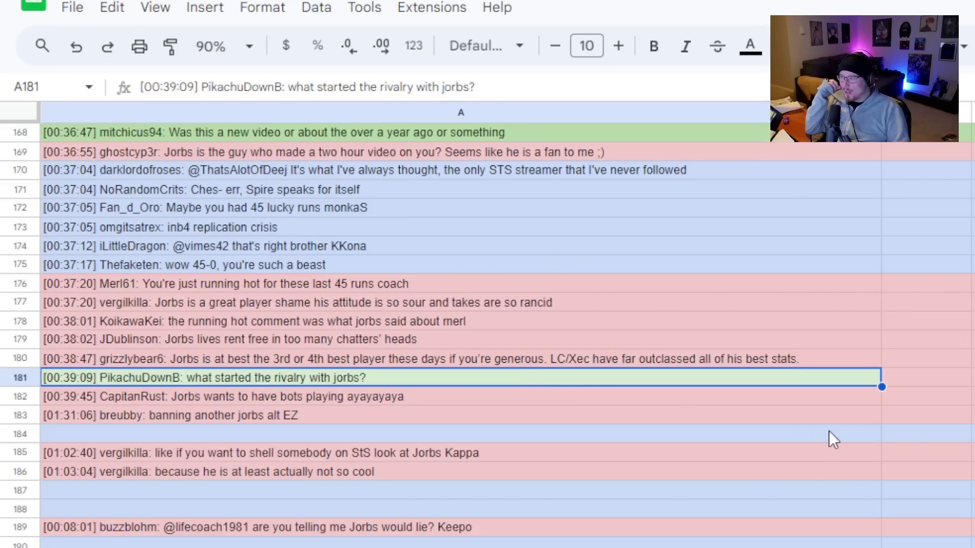
Look through the sheet of private message screenshots about winrates from its beginning to the December 2020 messages, and return to the chat log.
key("ctrl+shift+Page_Down")
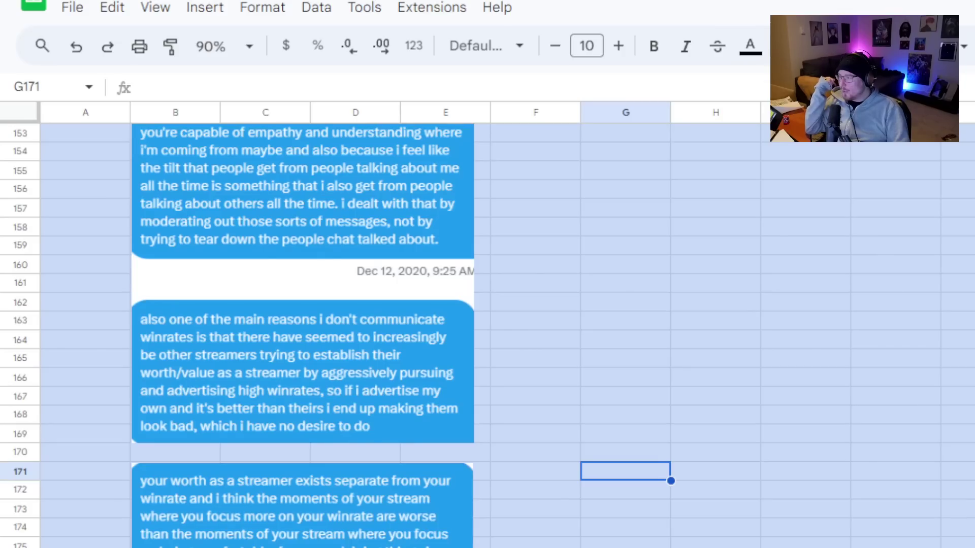
scroll(655, 490, "up", 20)
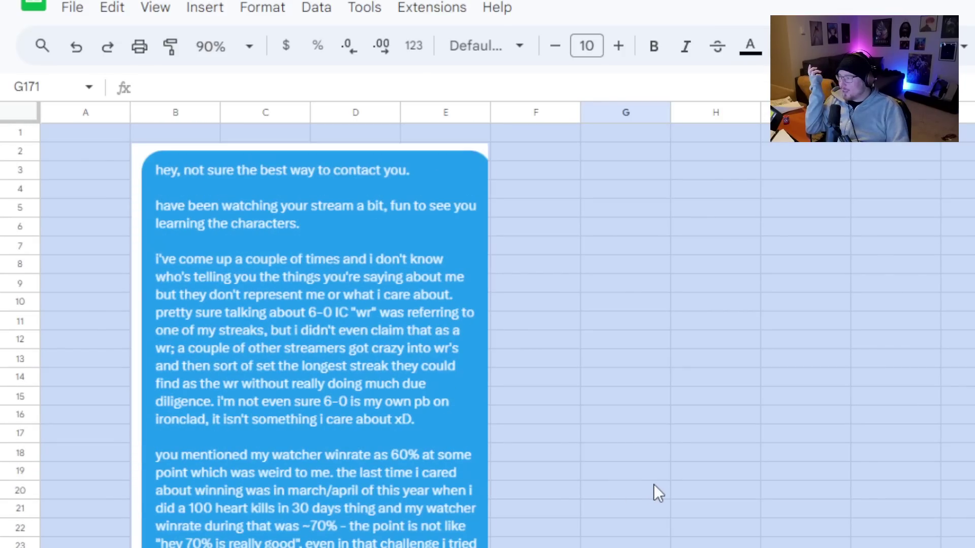
scroll(655, 486, "down", 20)
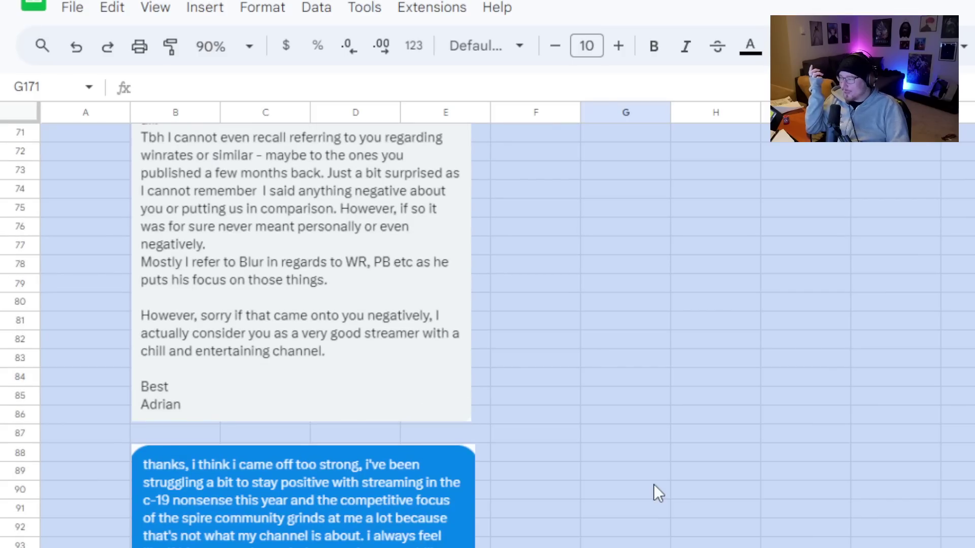
scroll(653, 484, "down", 18)
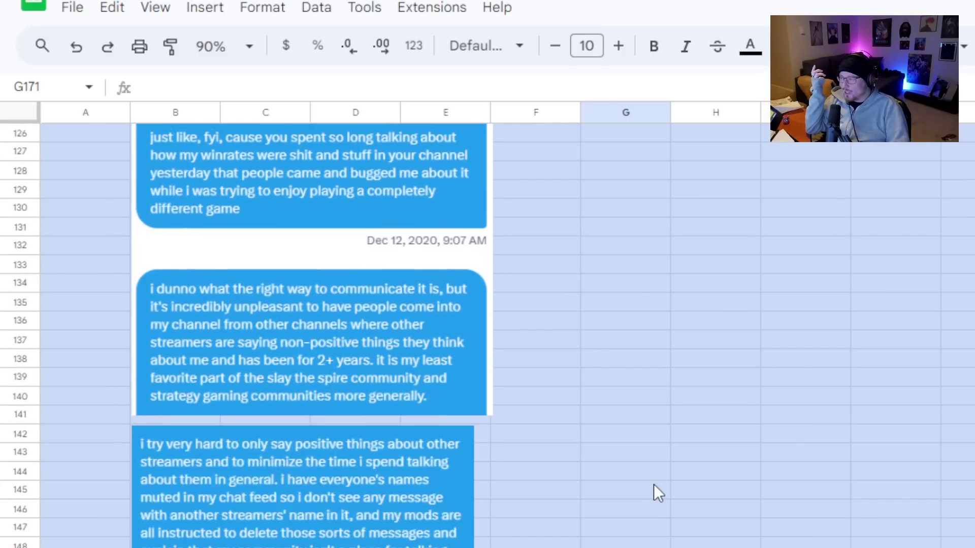
scroll(653, 483, "down", 4)
key("ctrl+shift+Page_Down")
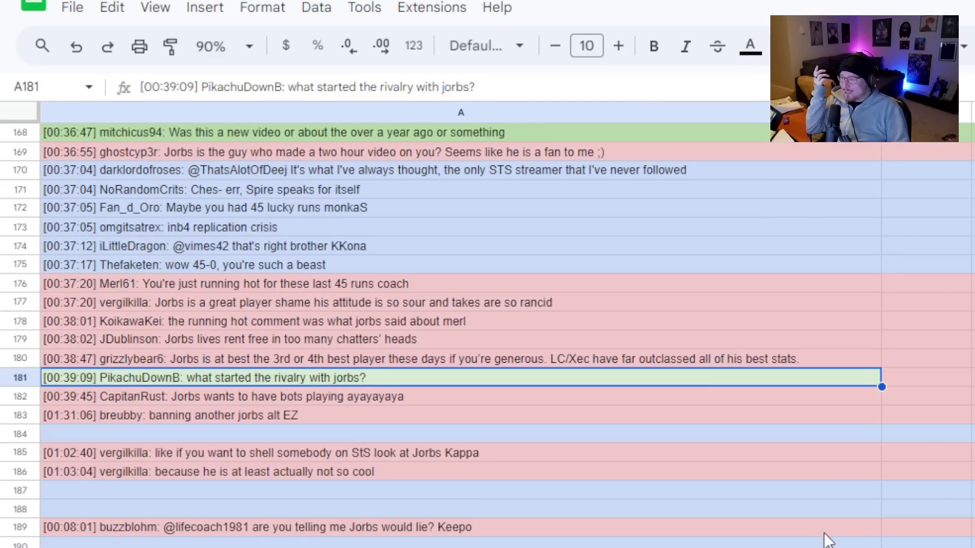
Change the fill of the message in A176, about running hot for the last 45 runs, to light yellow.
scroll(834, 518, "down", 3)
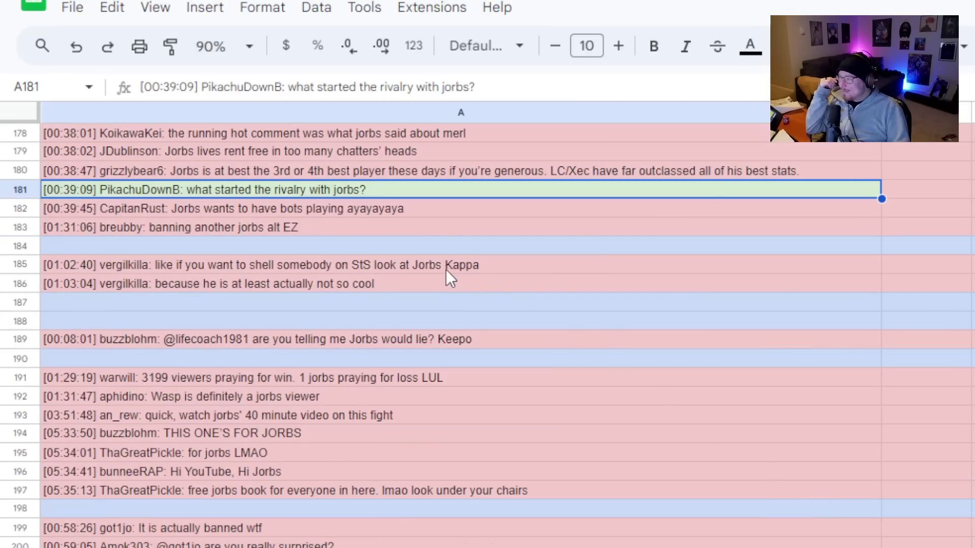
scroll(445, 270, "up", 3)
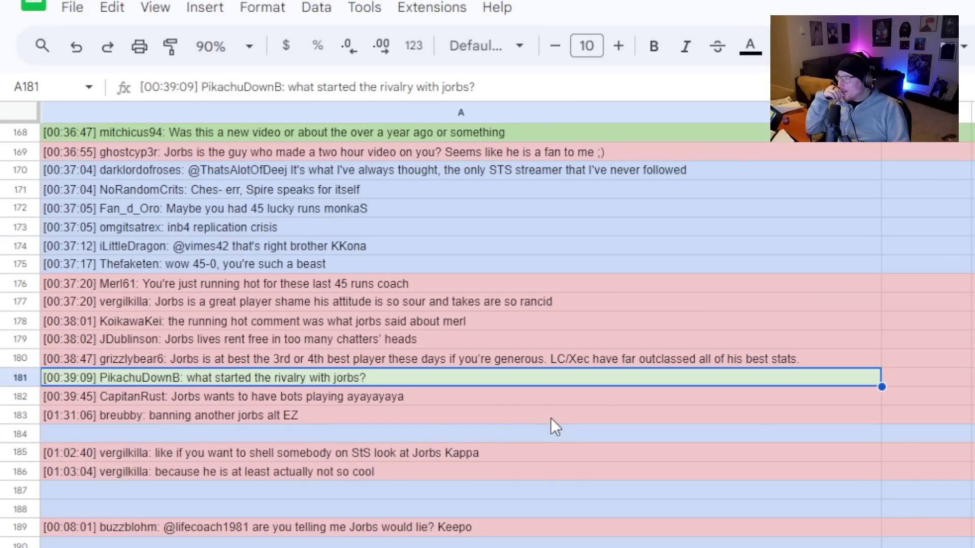
left_click(282, 284)
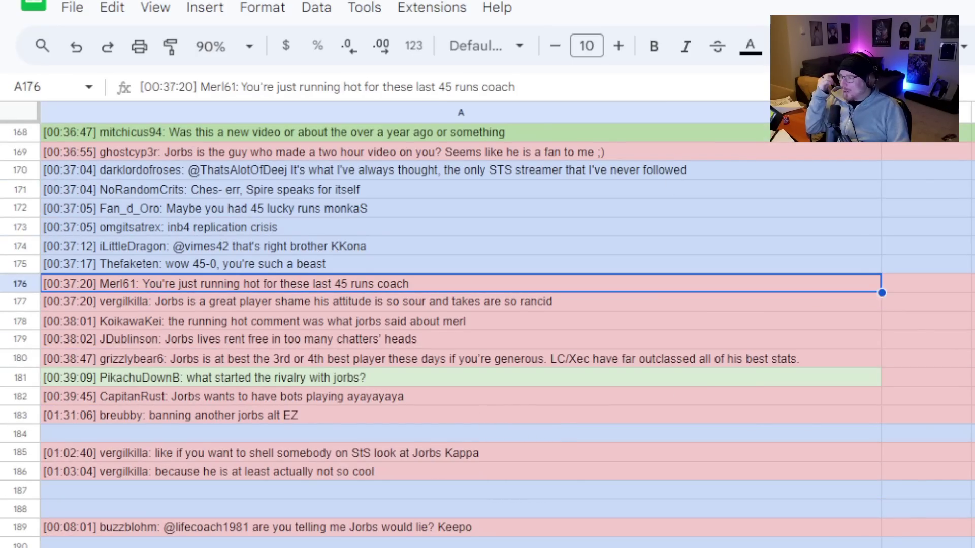
left_click(783, 46)
left_click(861, 159)
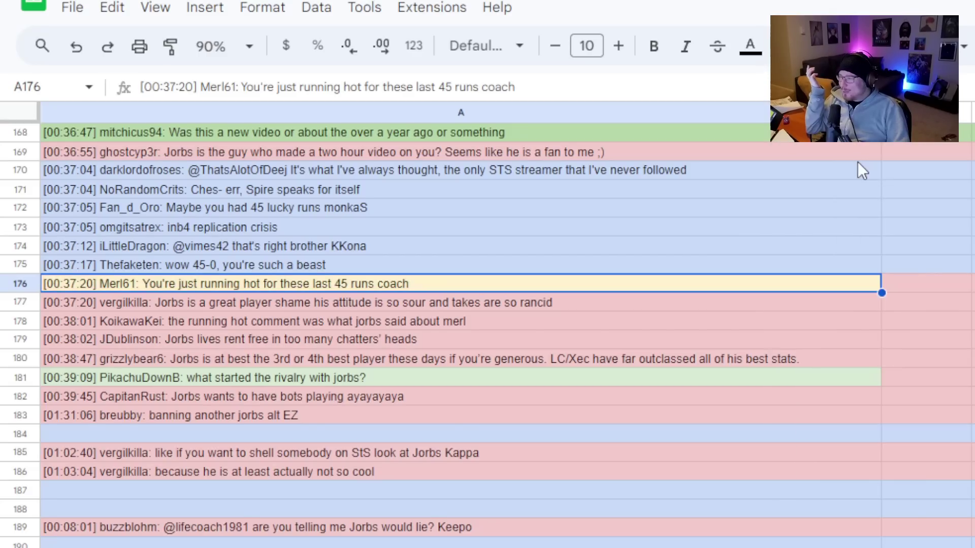
Select the message in A186 and look over the red-highlighted messages in the rows around it.
left_click(768, 469)
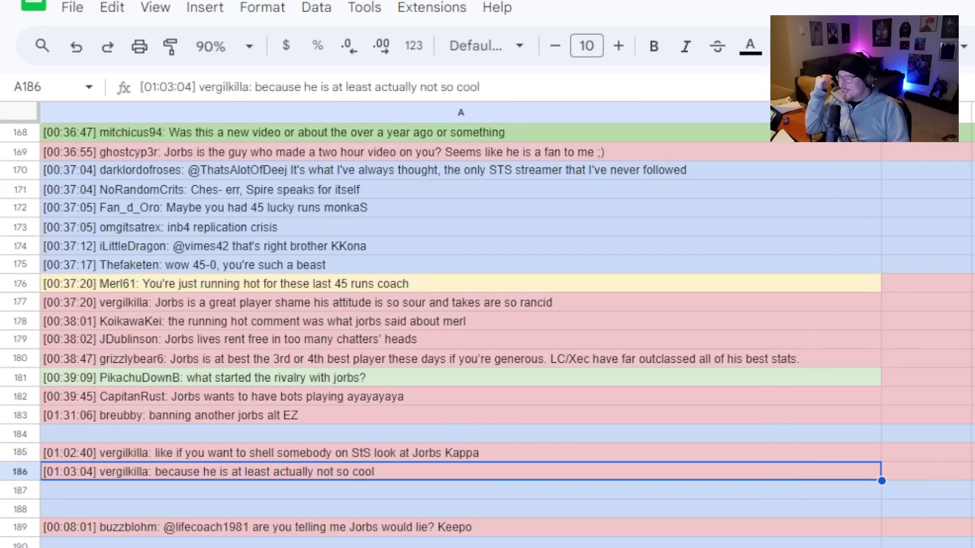
scroll(457, 330, "down", 3)
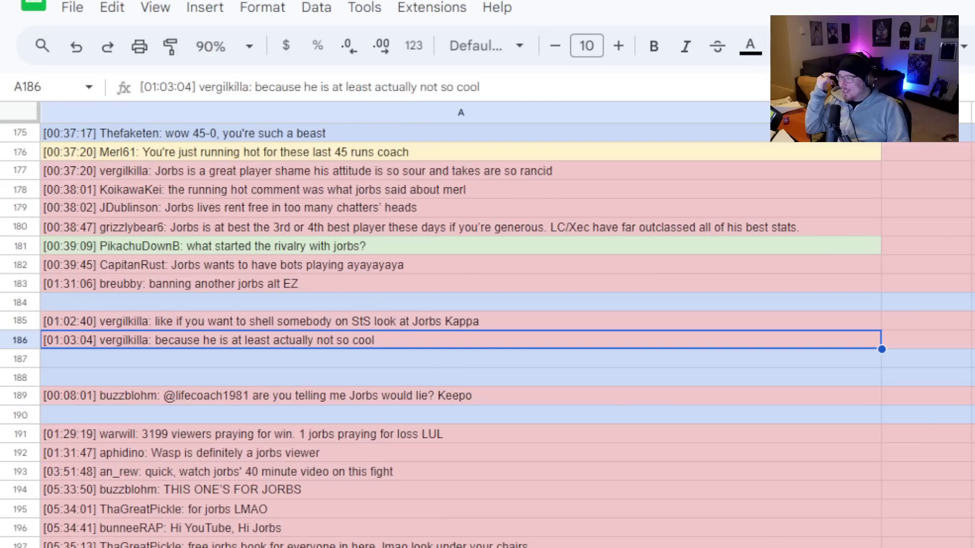
scroll(457, 330, "down", 1)
scroll(457, 330, "up", 3)
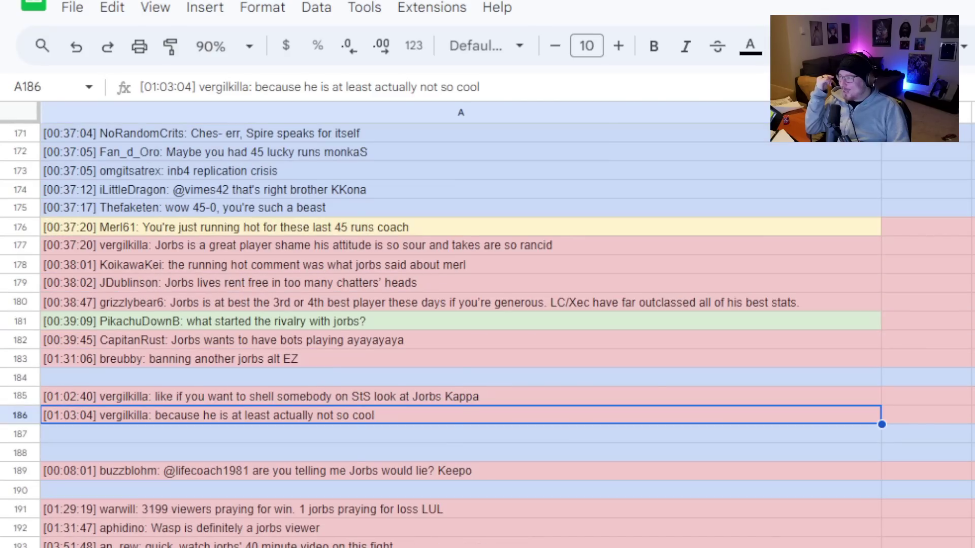
scroll(457, 330, "down", 3)
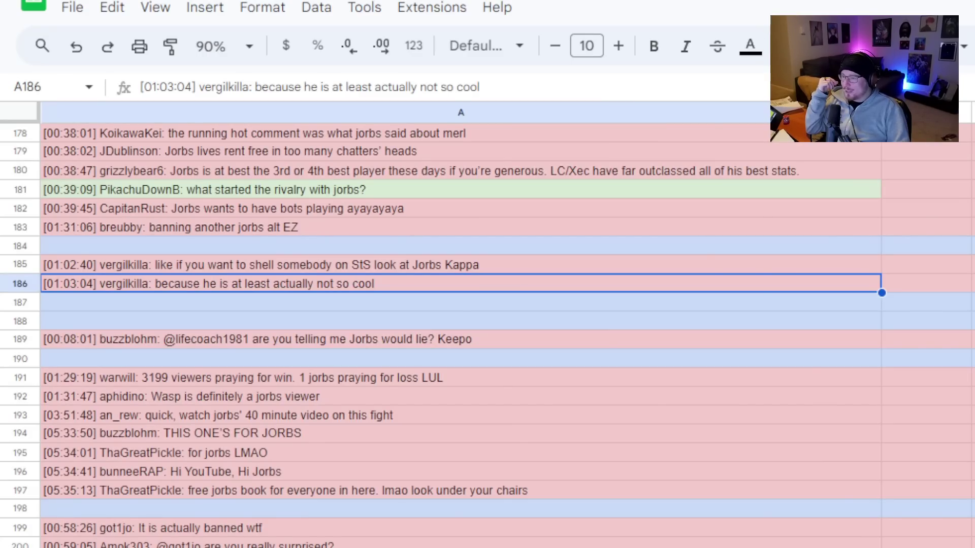
Copy the note in B189 about responding to lifecoach talking about 25 cards into the empty cell A188.
left_click(935, 339)
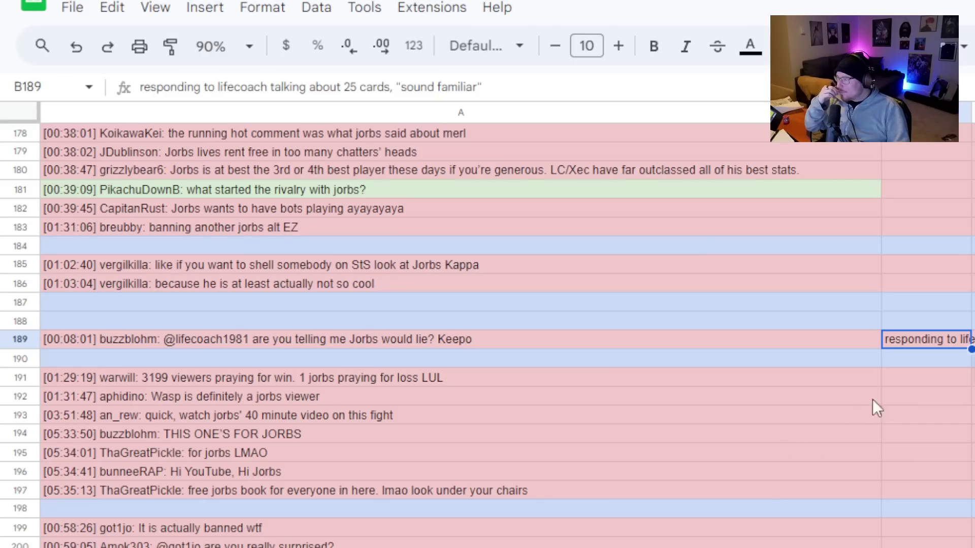
key("ctrl+c")
left_click(564, 327)
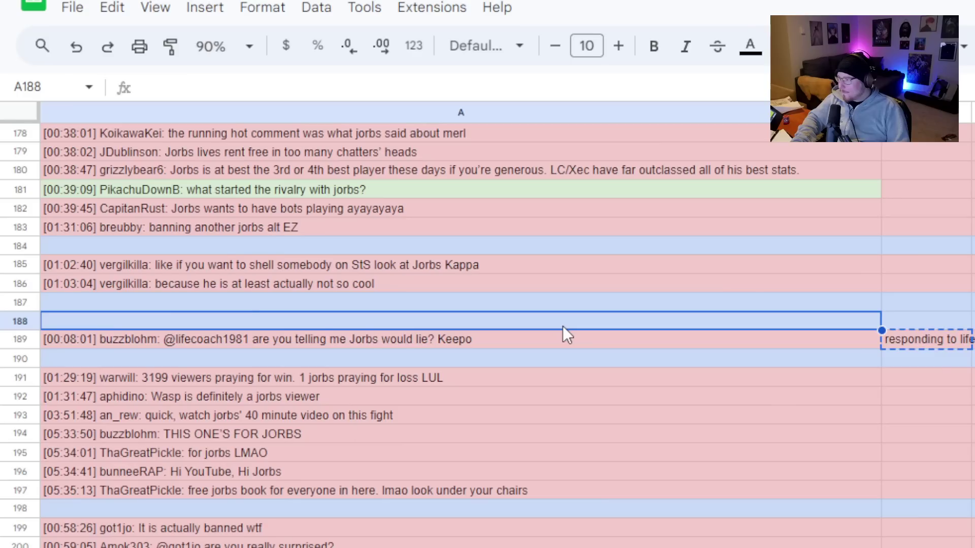
key("ctrl+v")
left_click(655, 359)
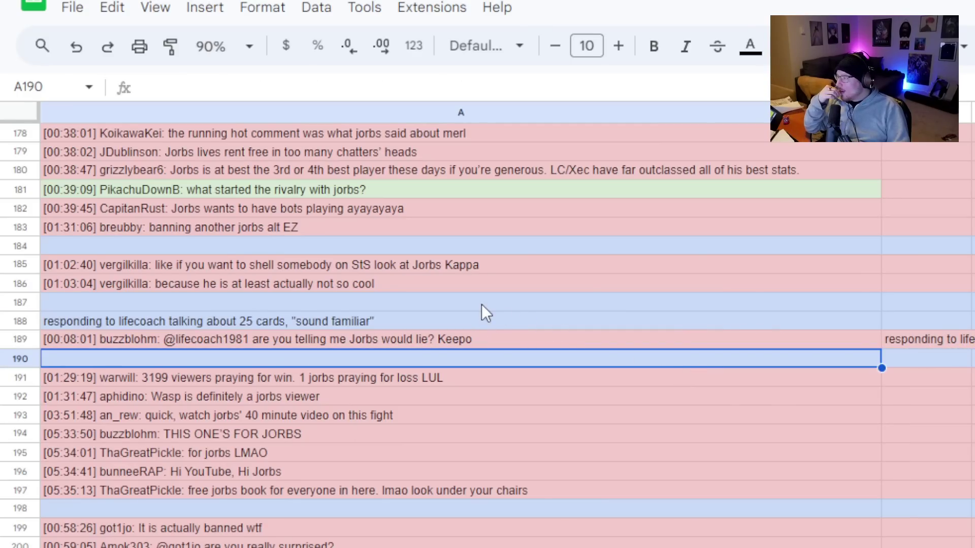
Read the messages in rows 185 and 189 together with the note in A188, and check the notes further along row 189.
scroll(482, 306, "down", 1)
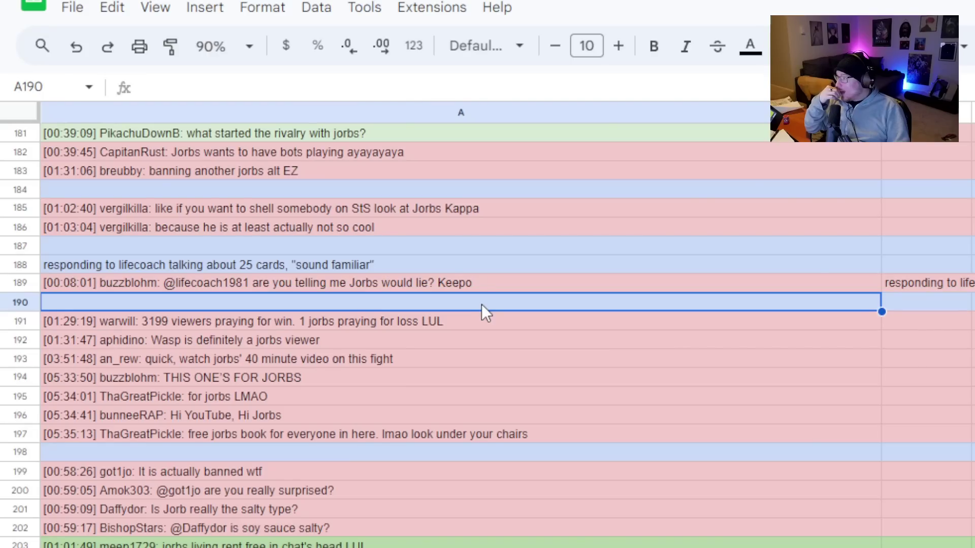
left_click(495, 209)
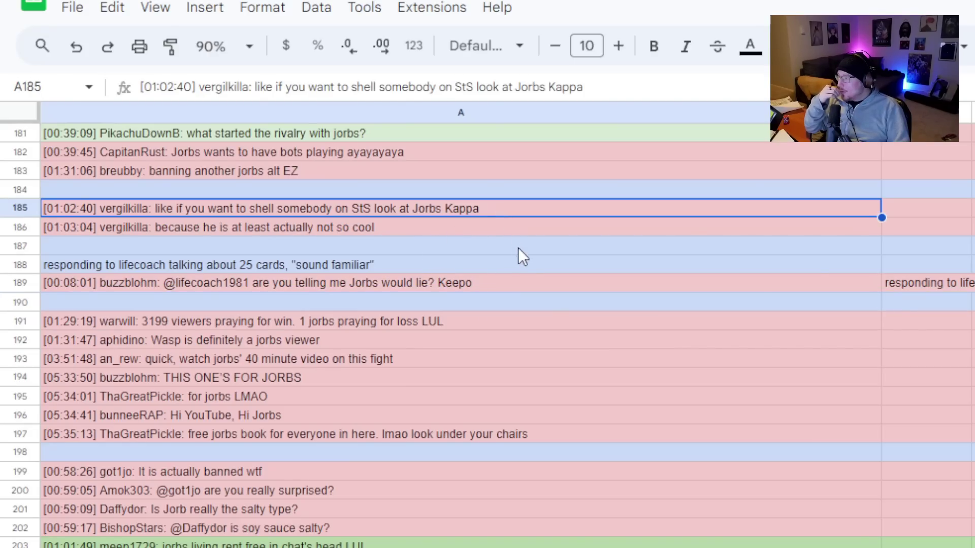
left_click(510, 289)
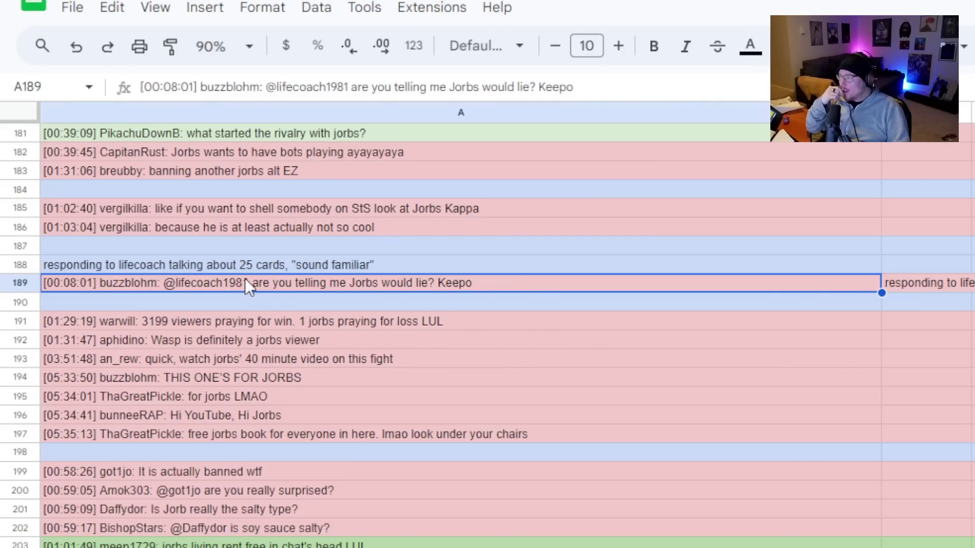
left_click(257, 265)
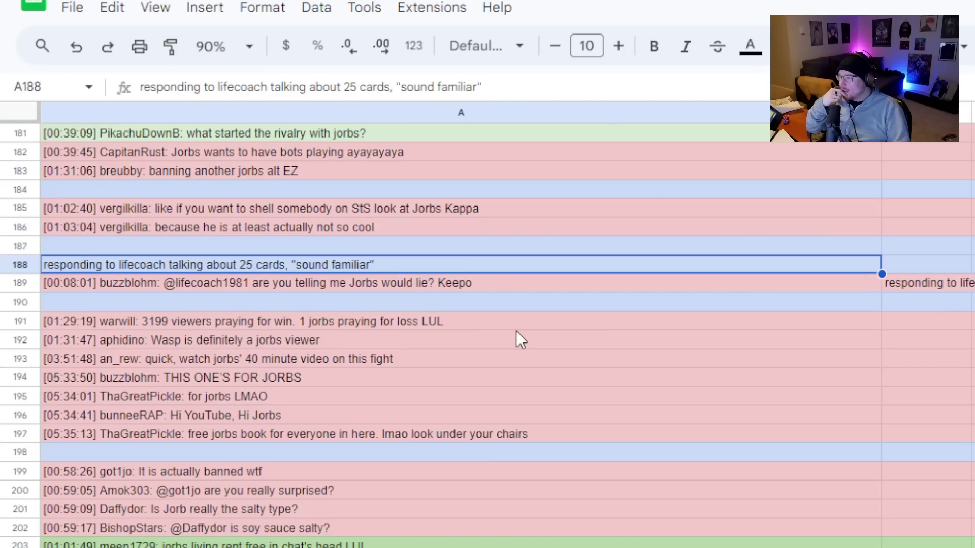
scroll(938, 281, "right", 5)
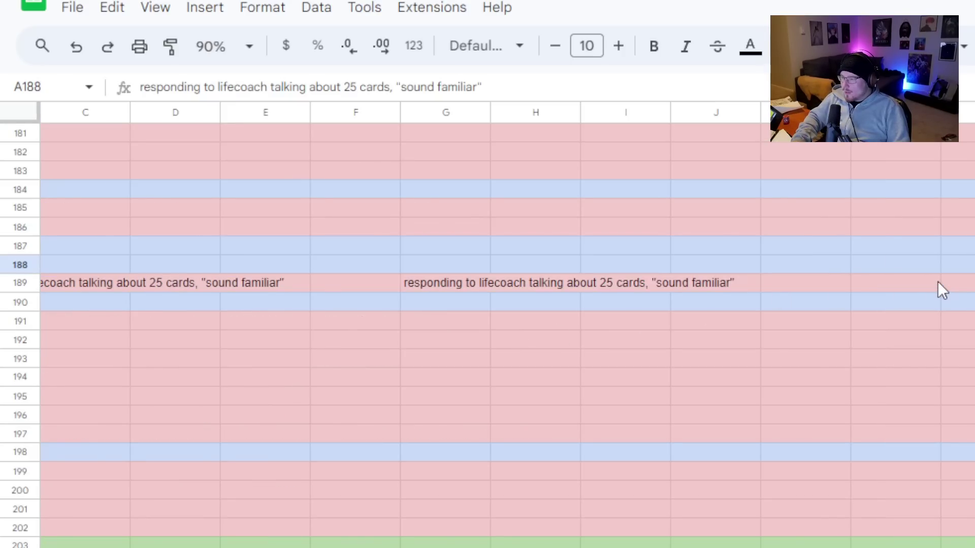
scroll(938, 281, "left", 5)
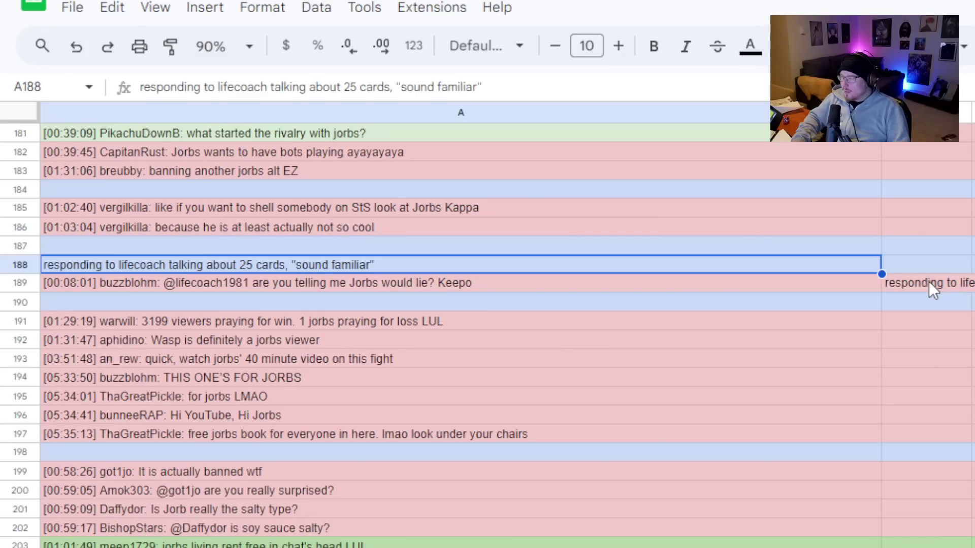
Read the red-highlighted messages in rows 191 to 193, from praying for a loss to the 40 minute video, selecting each in turn.
scroll(633, 322, "down", 1)
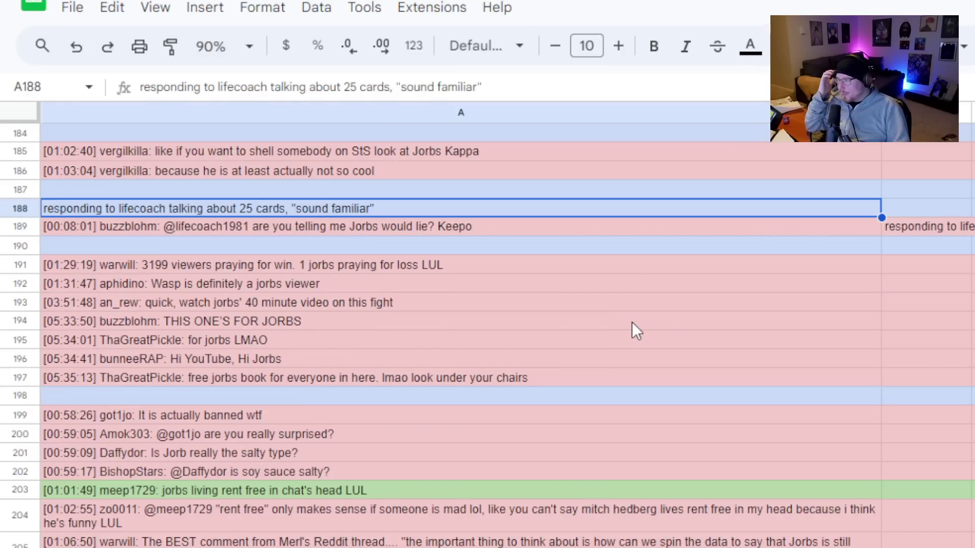
left_click(525, 269)
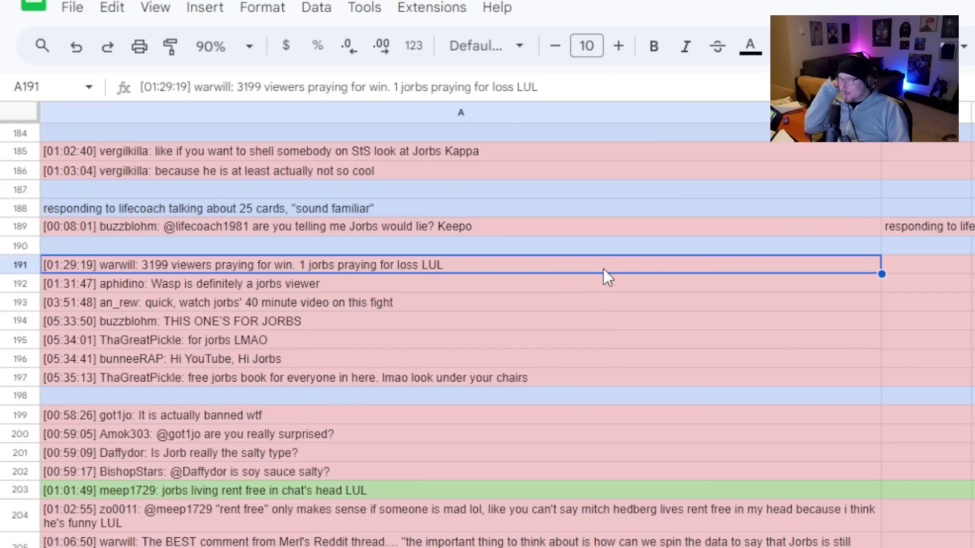
scroll(604, 271, "down", 1)
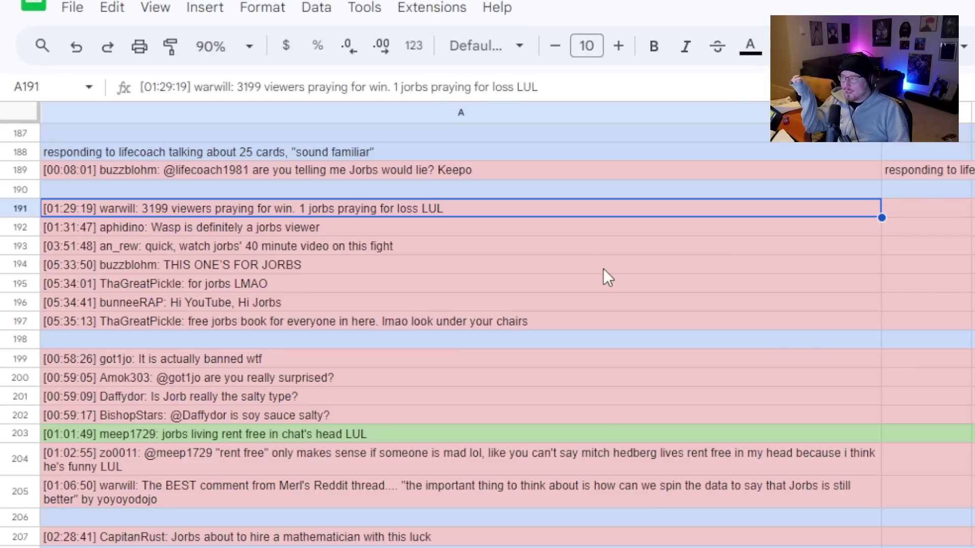
left_click(571, 230)
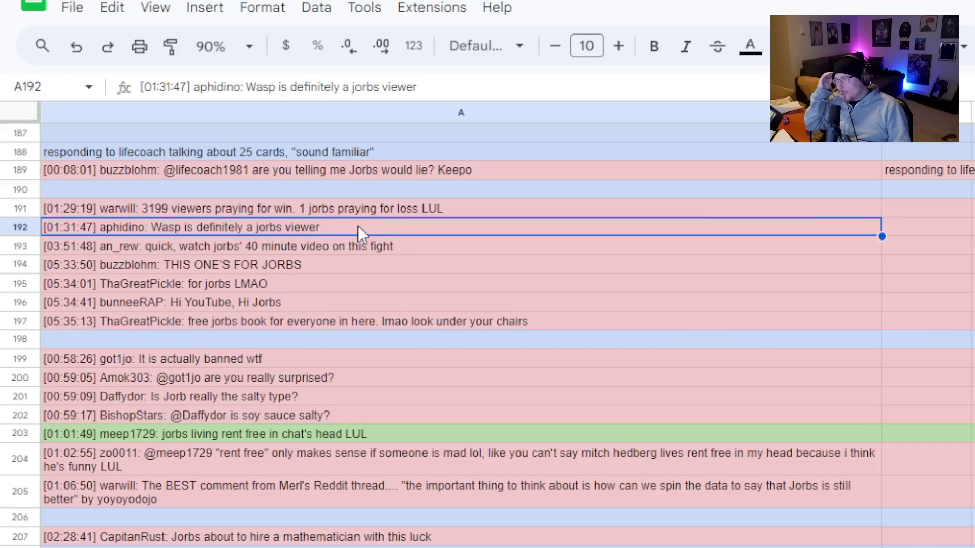
left_click(450, 248)
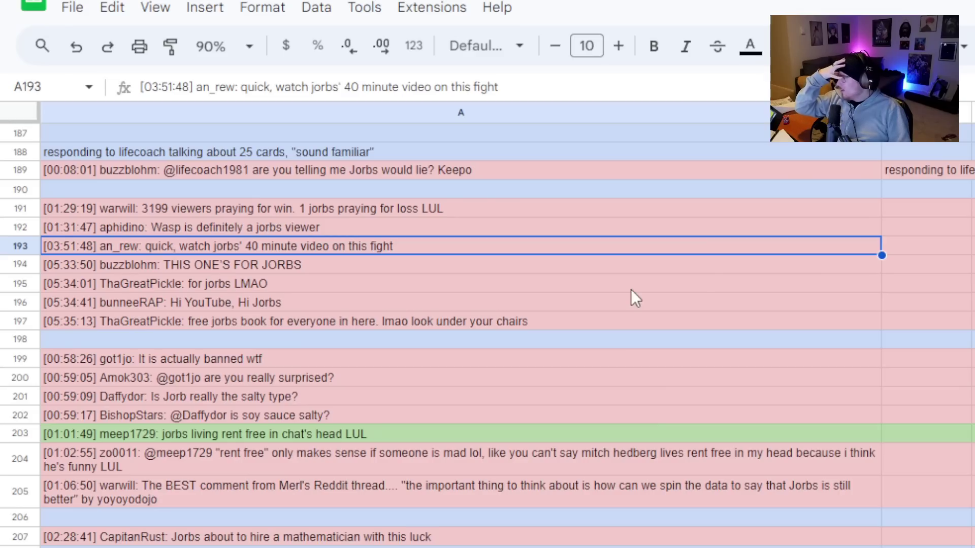
Read the red-highlighted messages in rows 194 to 197, from "THIS ONE'S FOR JORBS" to the free jorbs book, selecting each in turn.
key("Down")
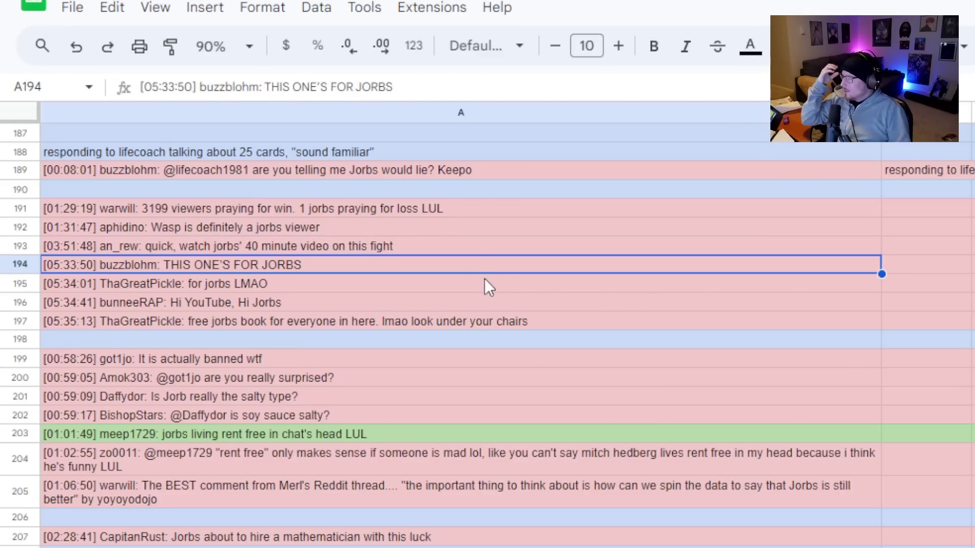
key("Down")
left_click(475, 307)
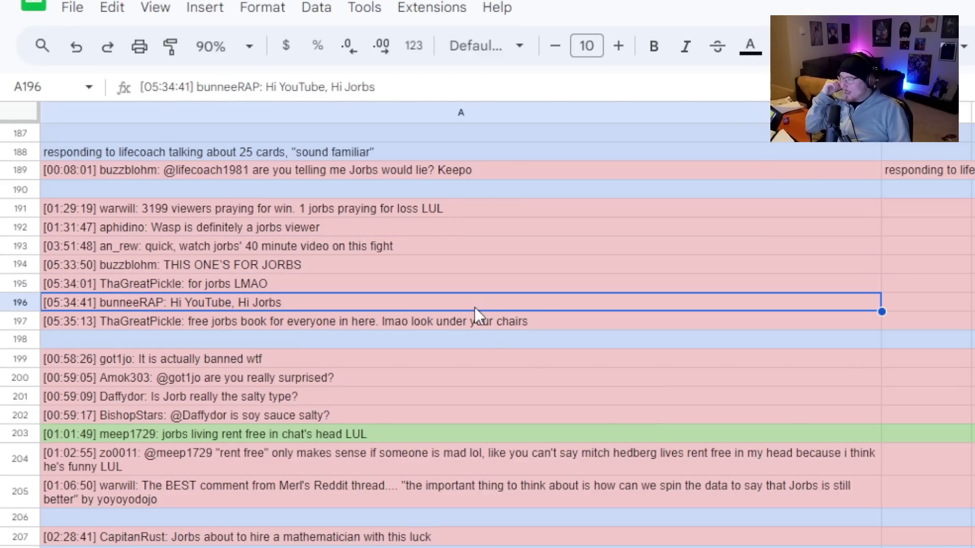
left_click(601, 320)
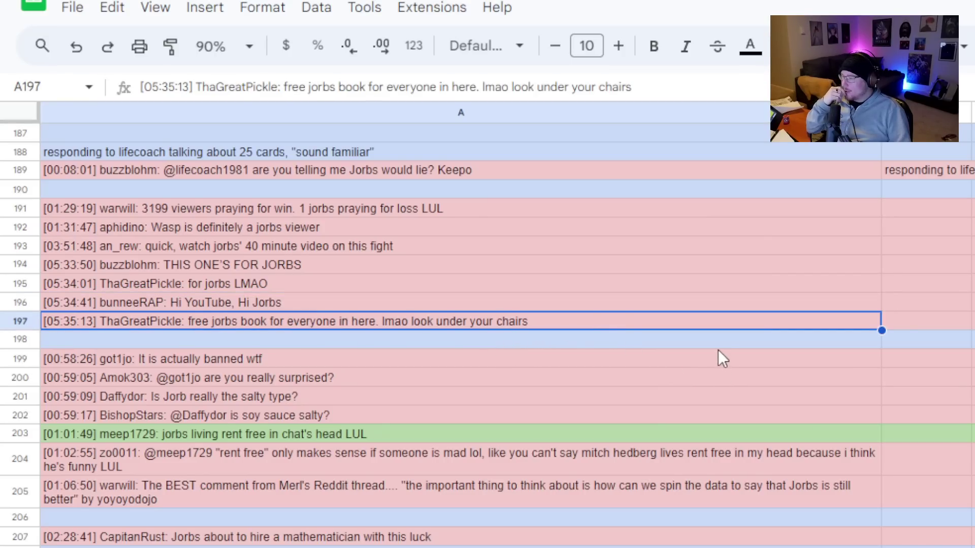
Read the red-highlighted messages in rows 199 to 201, from the "actually banned" comment to the salty type question, selecting each in turn.
scroll(722, 354, "down", 1)
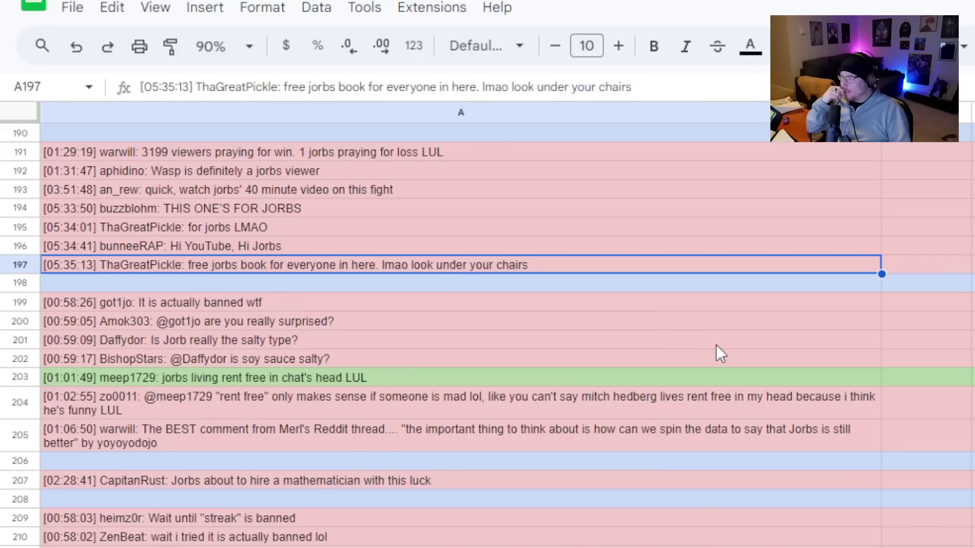
scroll(721, 354, "down", 1)
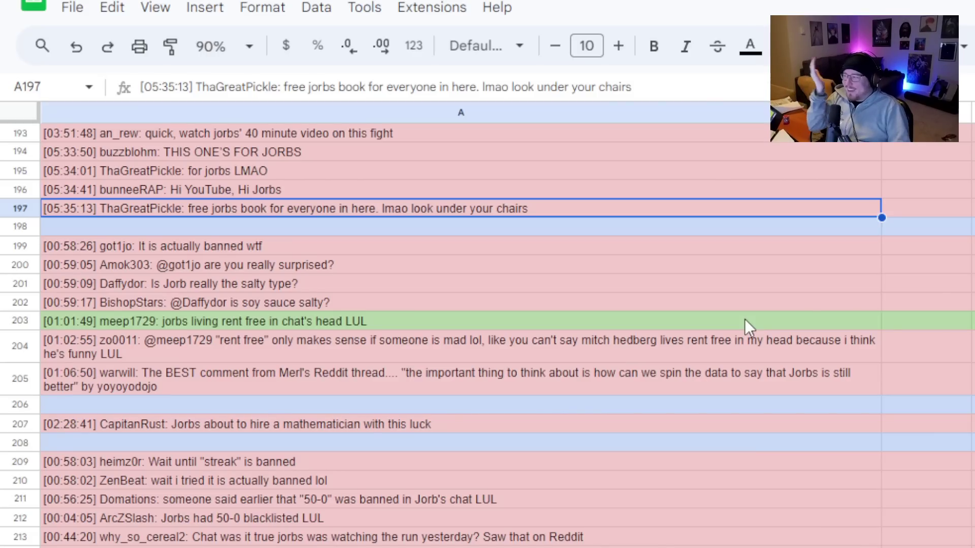
left_click(344, 251)
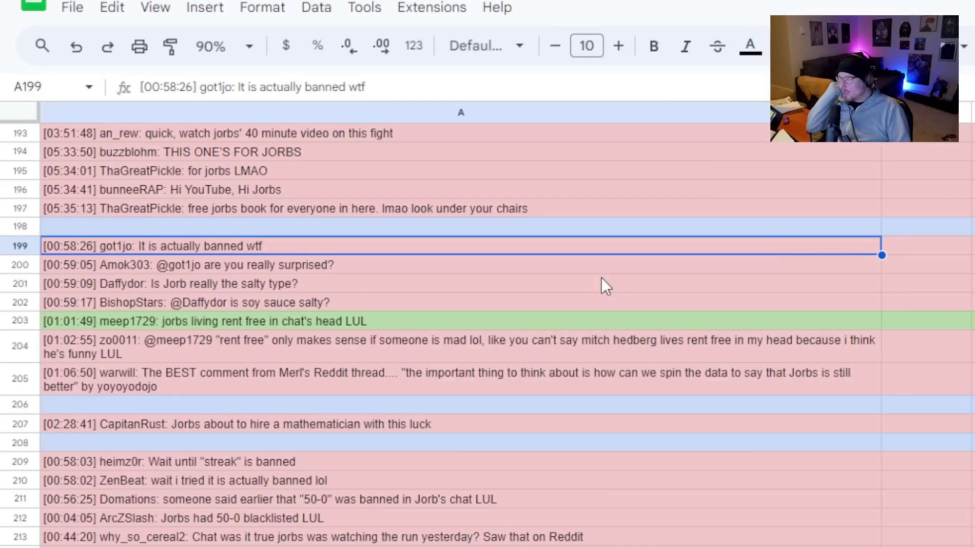
scroll(606, 287, "down", 1)
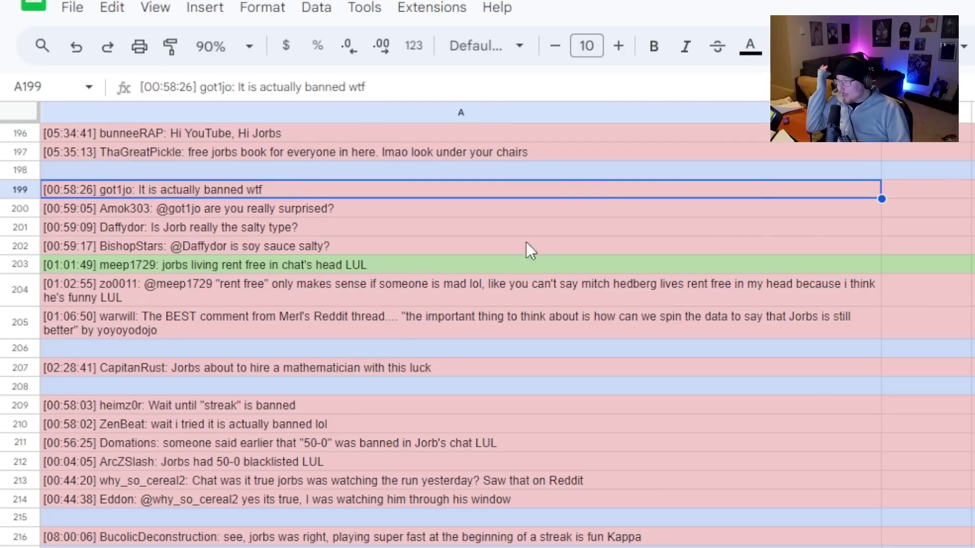
left_click(484, 207)
left_click(481, 229)
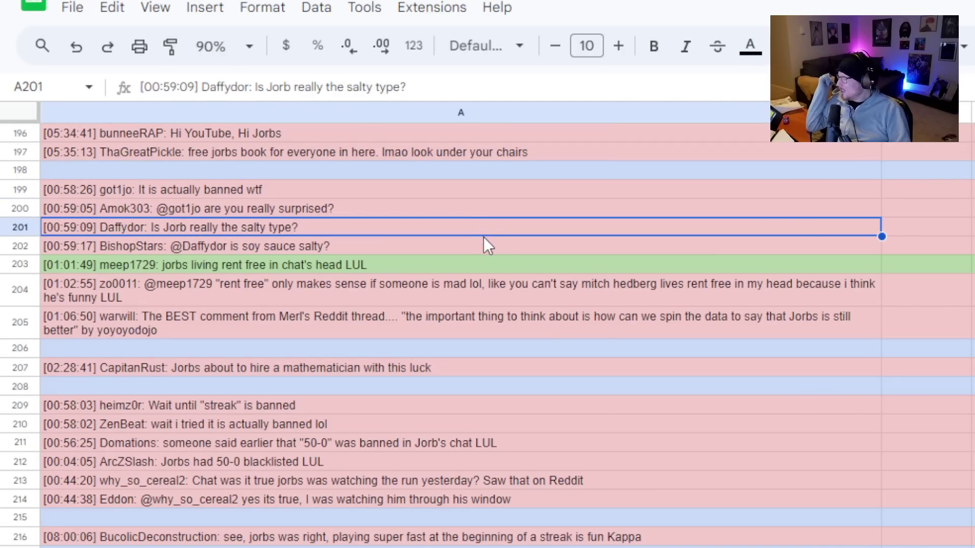
Read the messages in rows 202 to 205, selecting each in turn, and look back over the earlier messages from row 165 on.
left_click(486, 241)
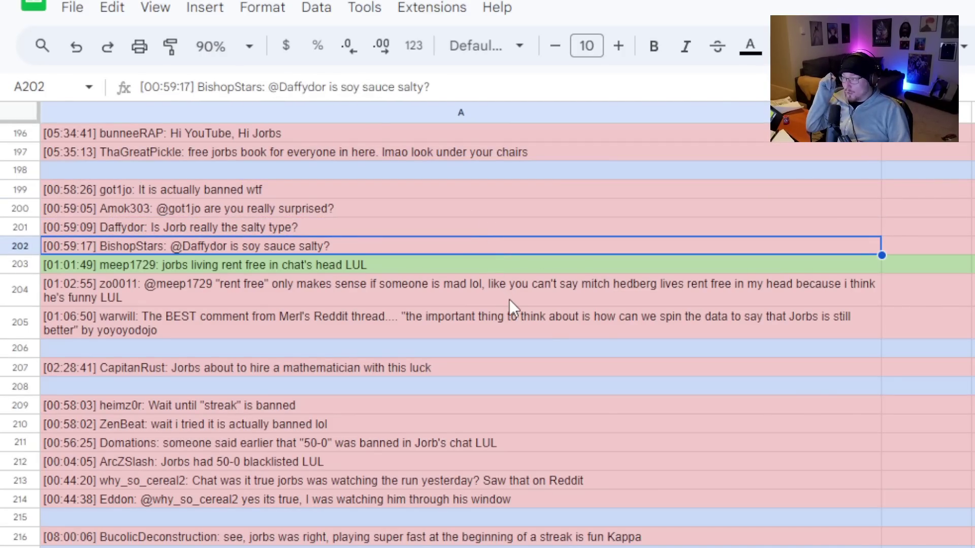
left_click(512, 266)
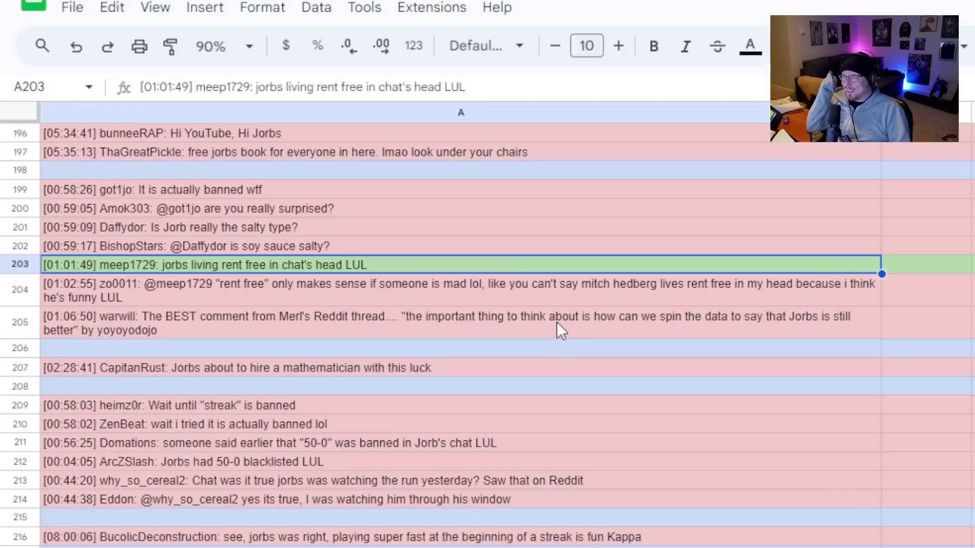
left_click(544, 292)
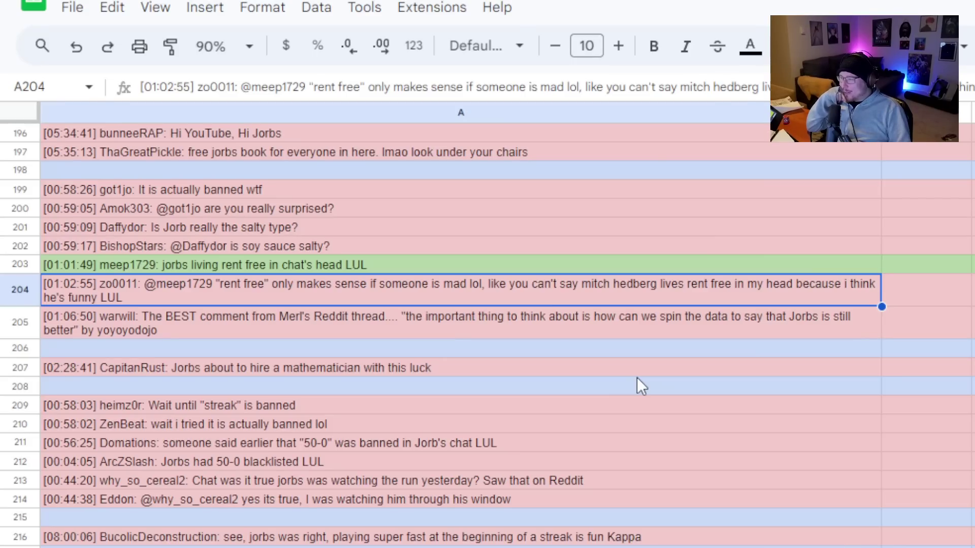
left_click(571, 315)
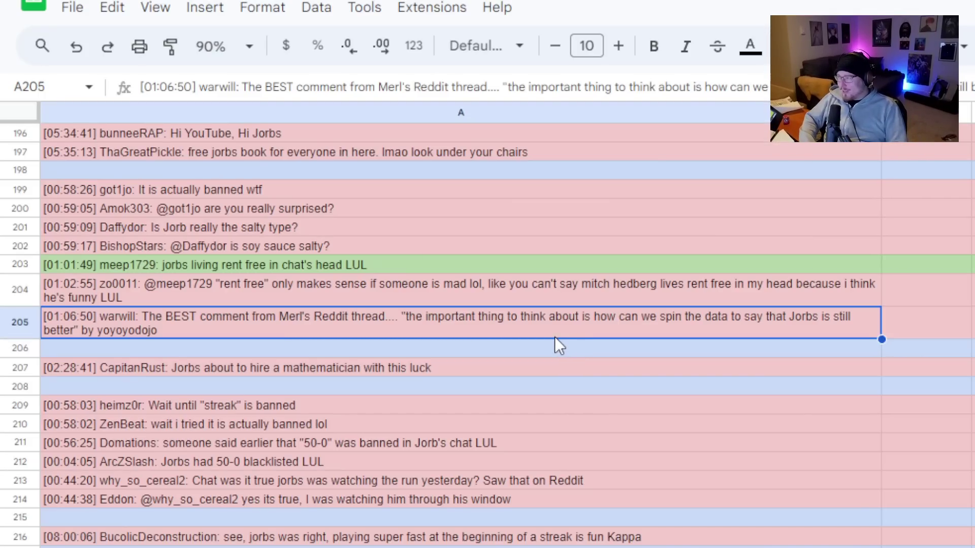
scroll(963, 305, "up", 14)
scroll(968, 309, "down", 4)
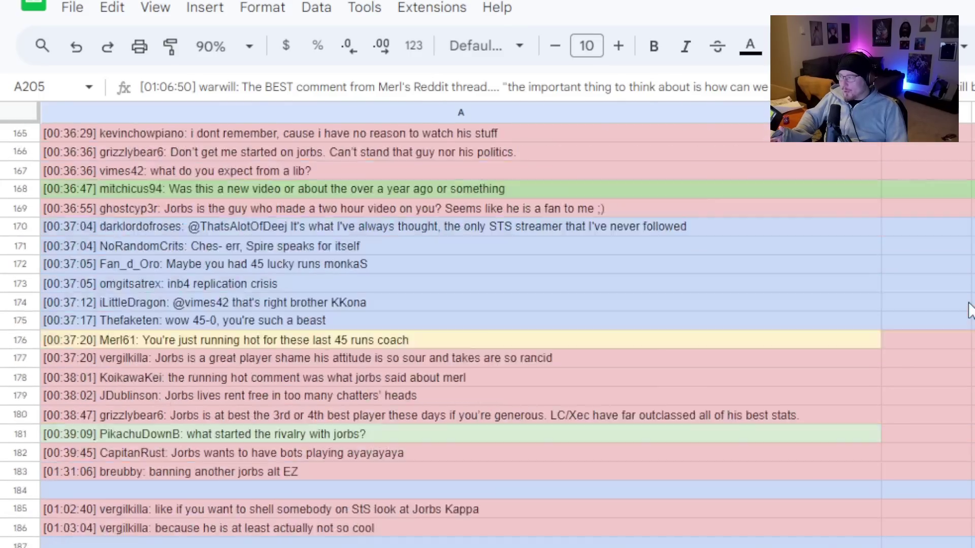
scroll(969, 309, "down", 8)
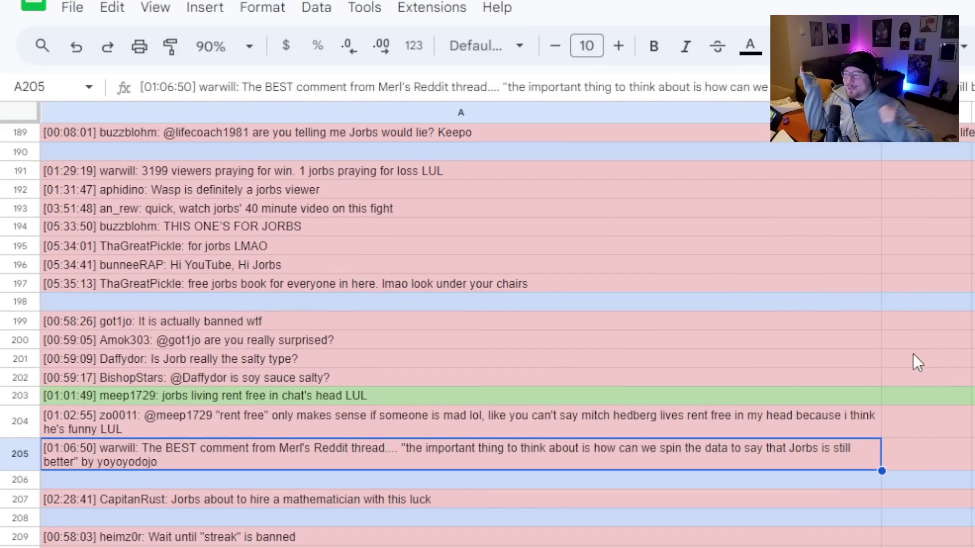
scroll(897, 347, "down", 1)
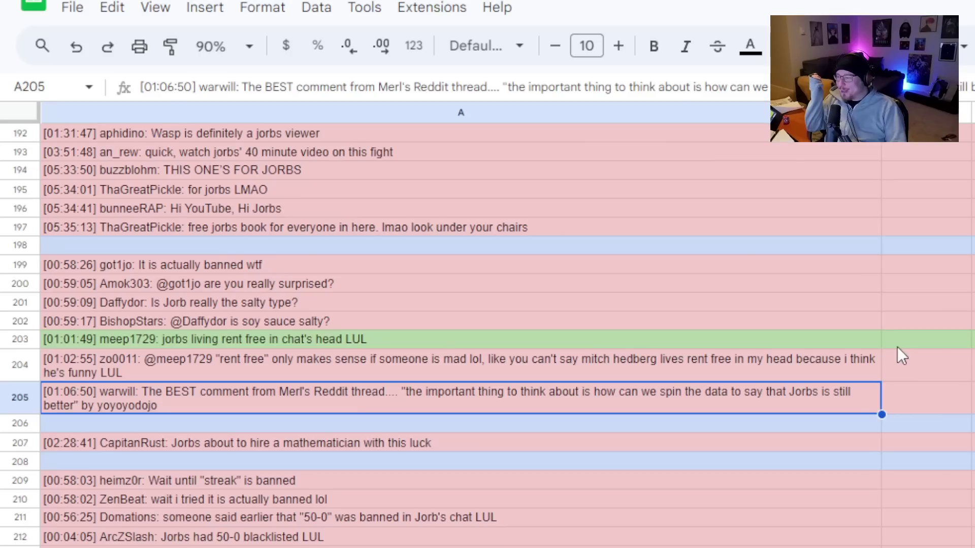
Select and read the red-highlighted message in row 207 about hiring a mathematician.
left_click(722, 442)
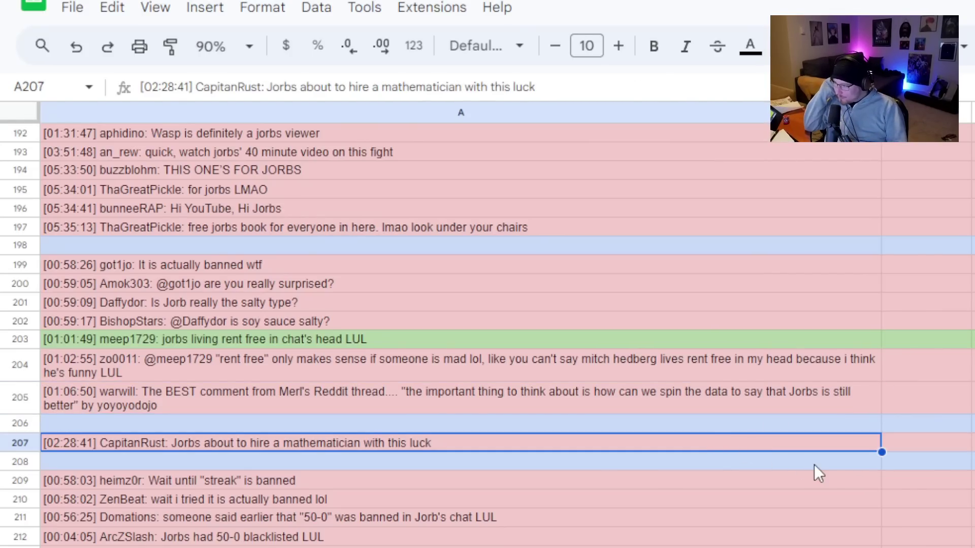
scroll(814, 465, "down", 1)
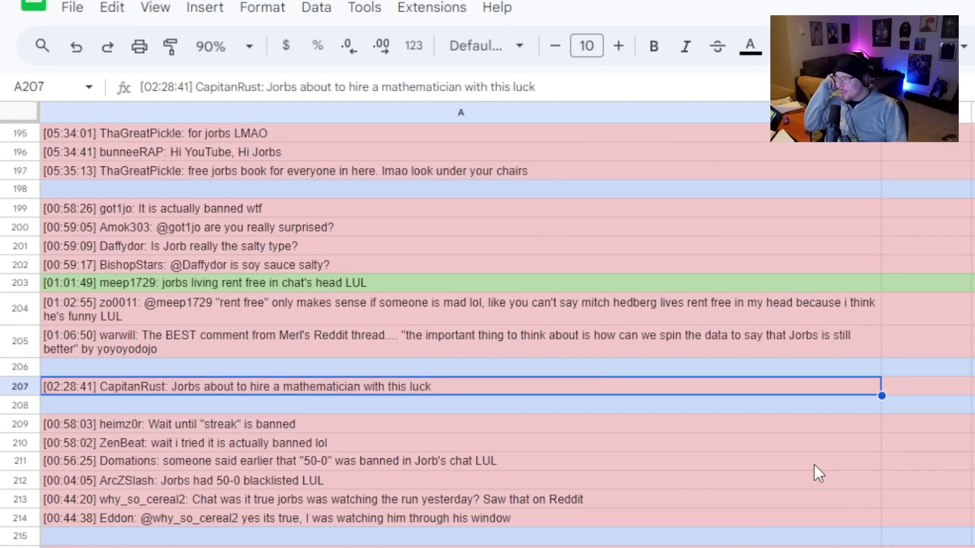
scroll(814, 464, "down", 1)
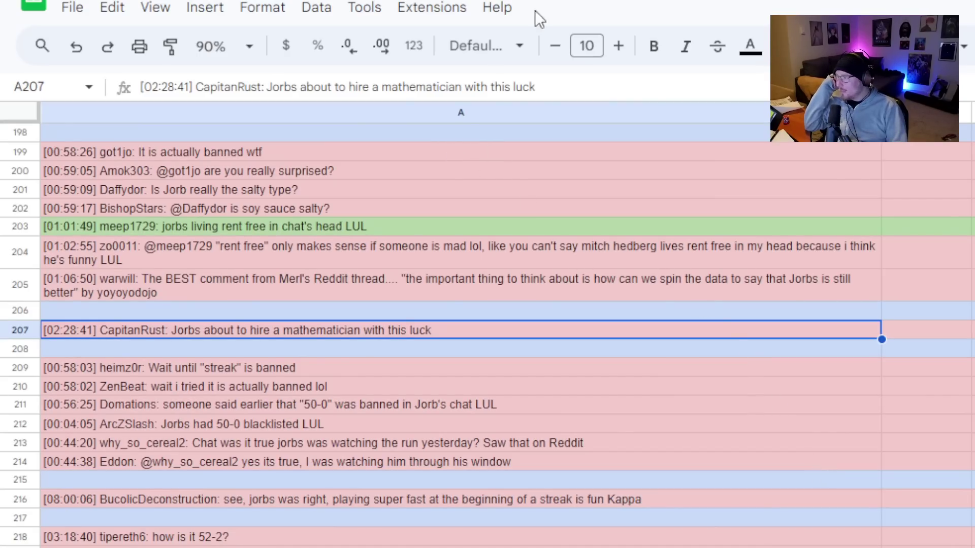
Switch to the binomial distribution calculator and set the success probability p to .95.
left_click(589, 2)
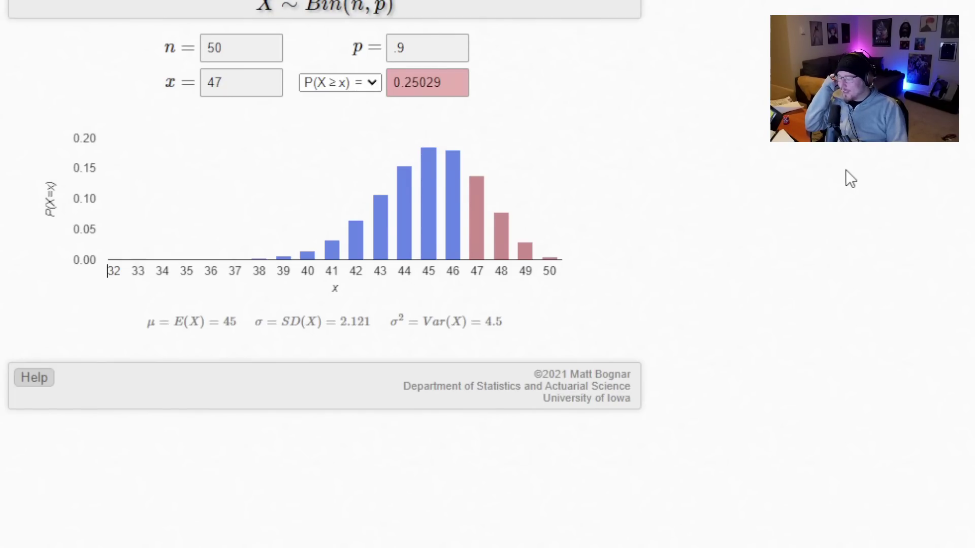
left_click(425, 43)
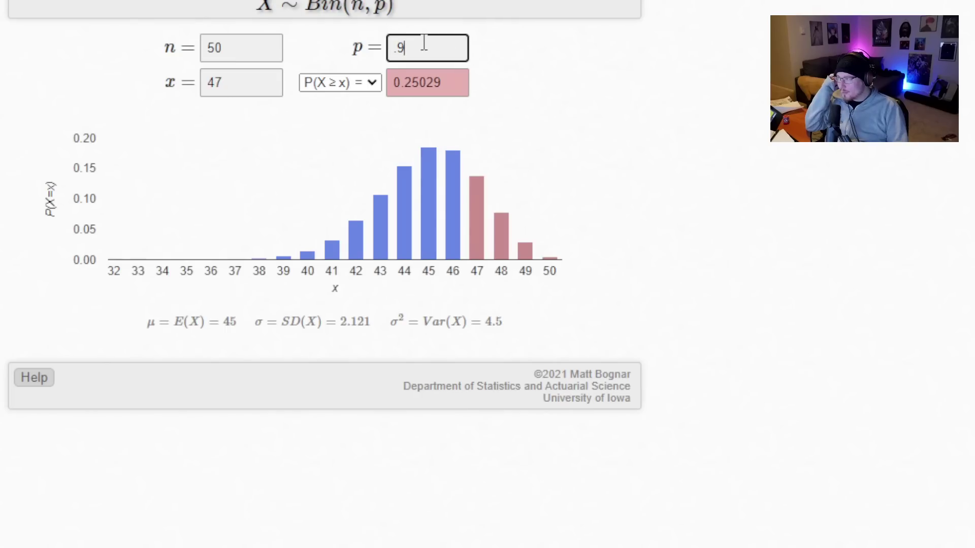
type("5")
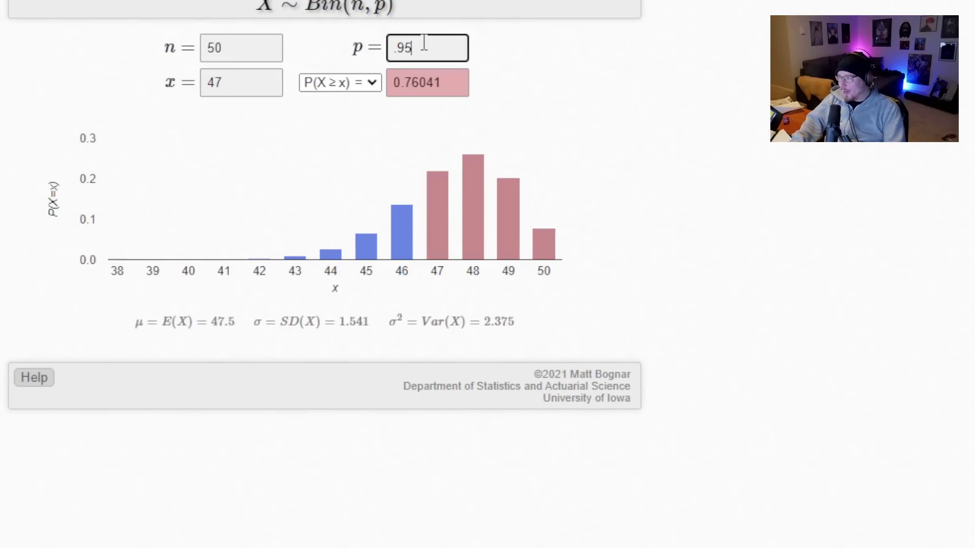
left_click(758, 270)
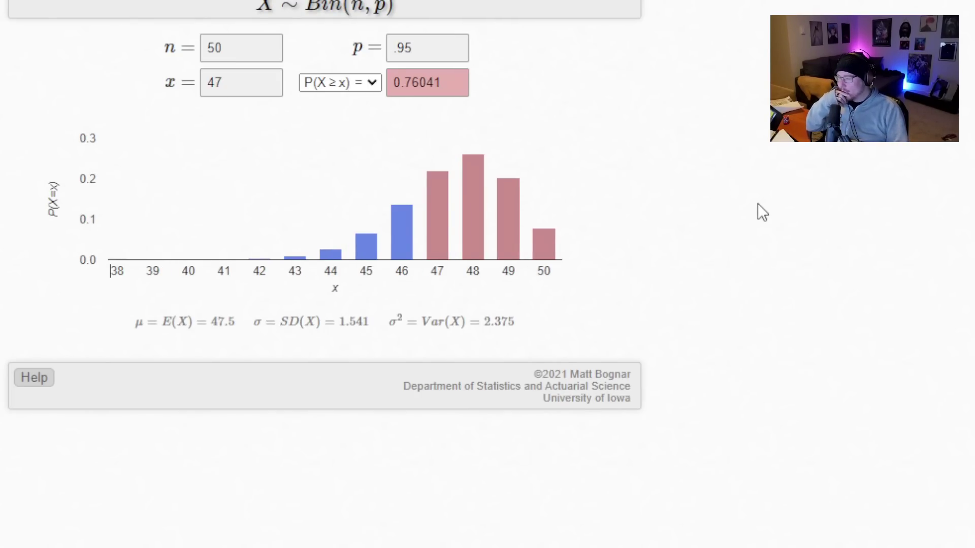
Return to the chat log spreadsheet and read the red-highlighted messages in rows 209 to 214, selecting each in turn.
key("ctrl+Tab")
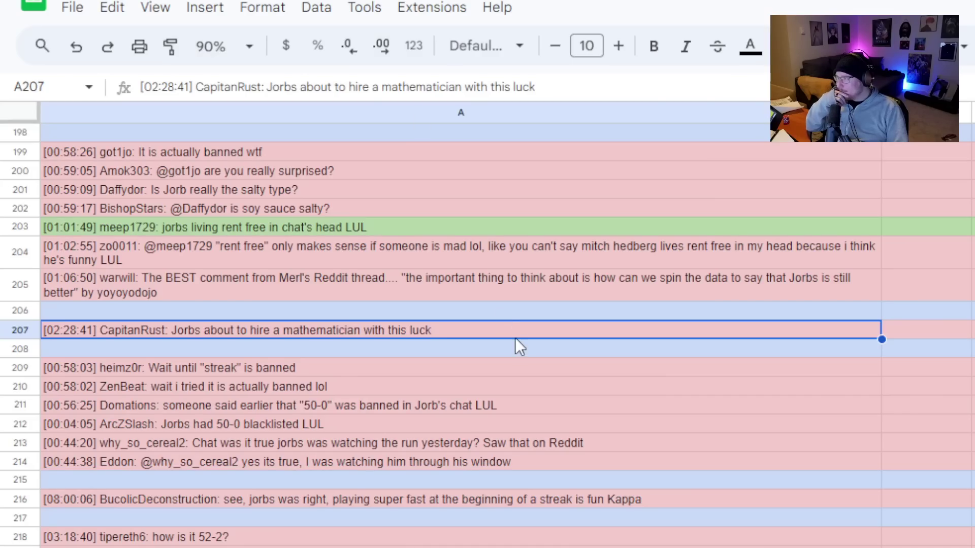
left_click(484, 374)
scroll(612, 413, "down", 1)
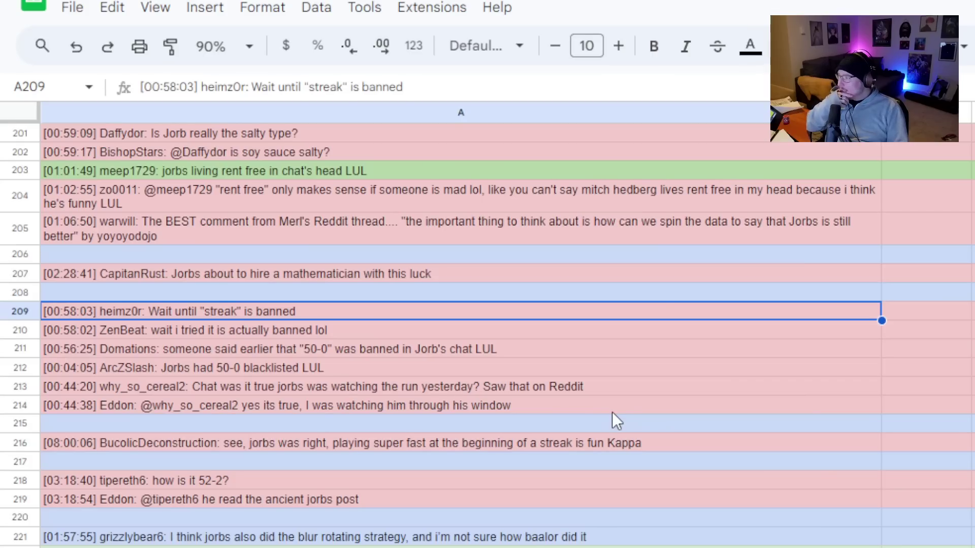
left_click(424, 329)
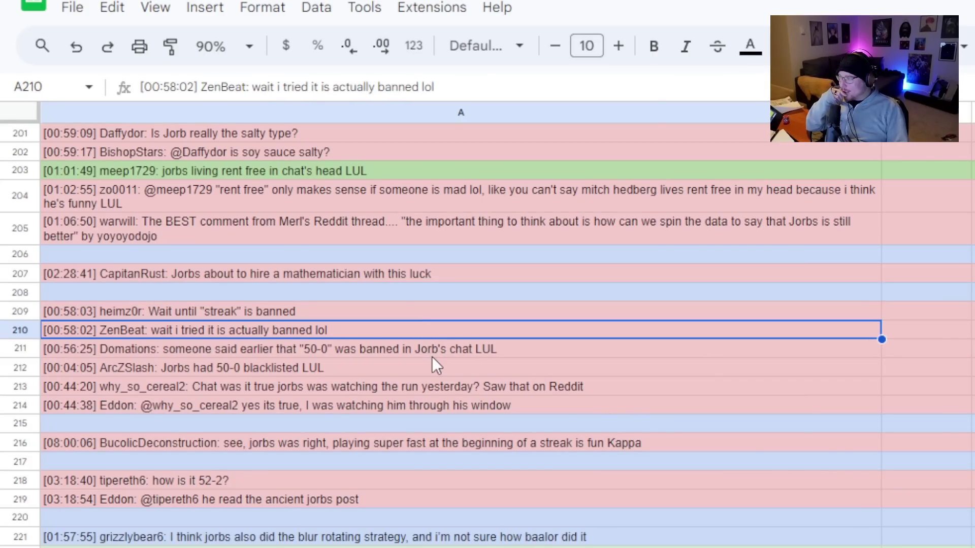
left_click(433, 349)
scroll(538, 340, "down", 1)
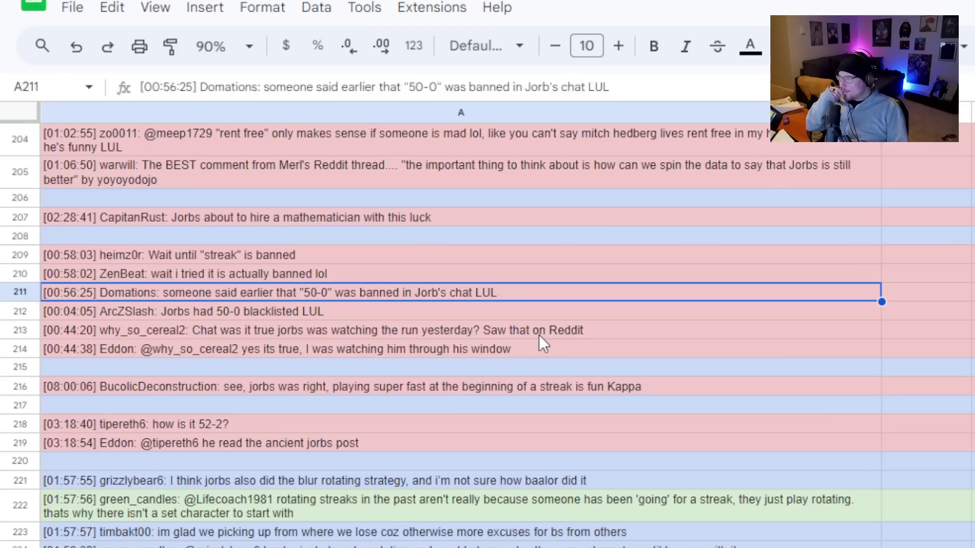
left_click(472, 311)
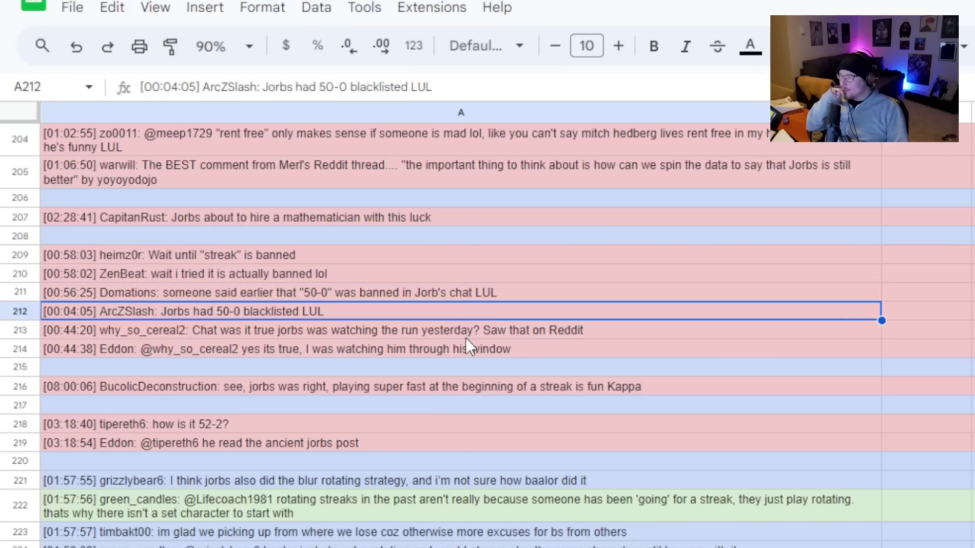
left_click(467, 333)
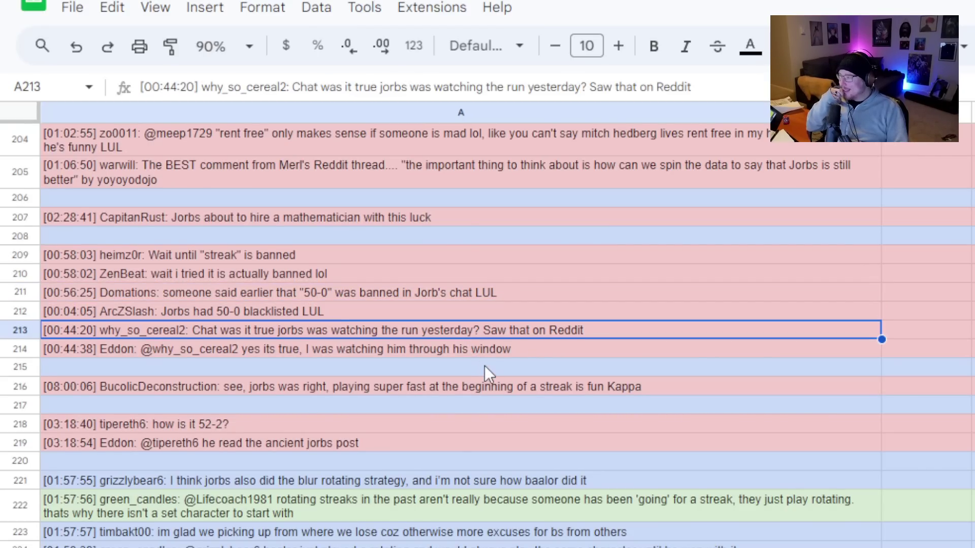
left_click(568, 351)
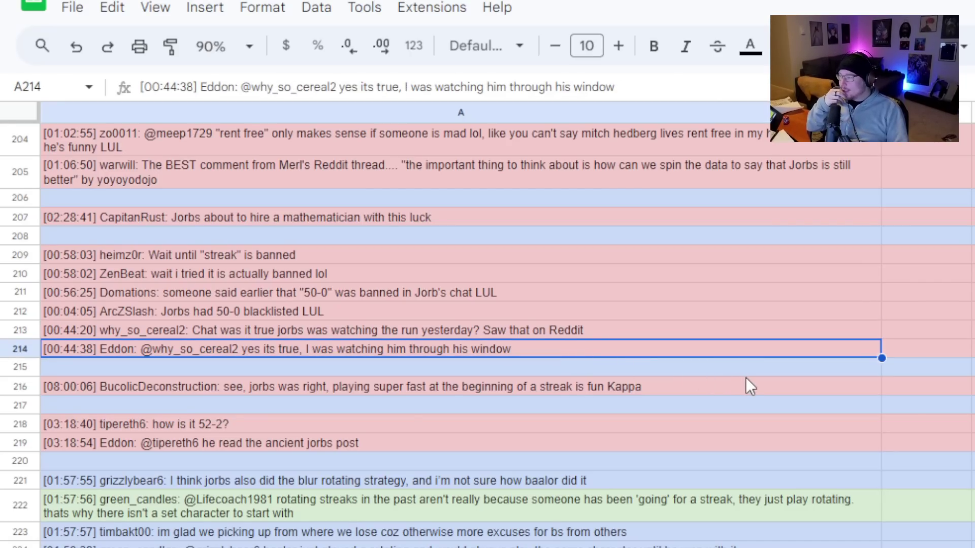
Read the red-highlighted messages in rows 216, 218 and 219, and select the range A217:A220 around the 52-2 exchange.
scroll(747, 379, "down", 1)
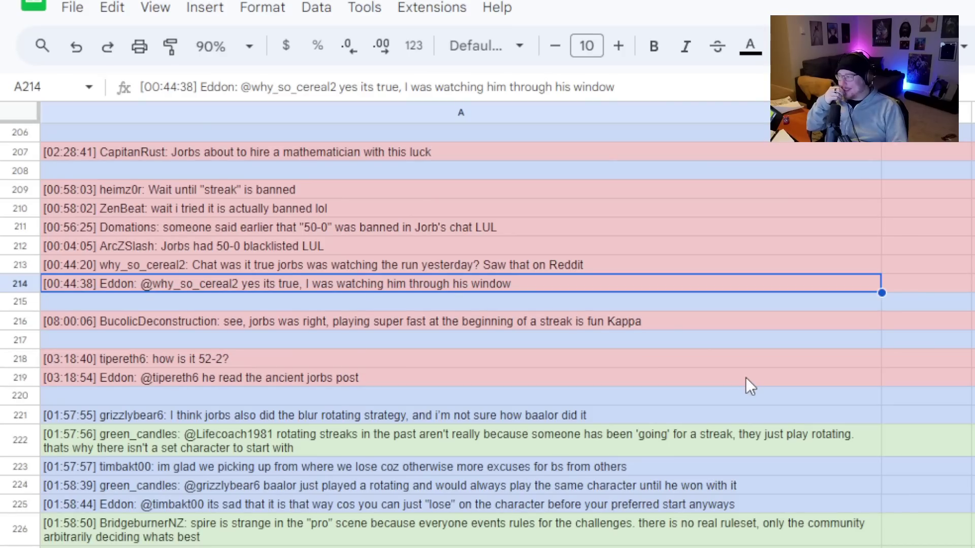
scroll(746, 377, "down", 1)
left_click(572, 268)
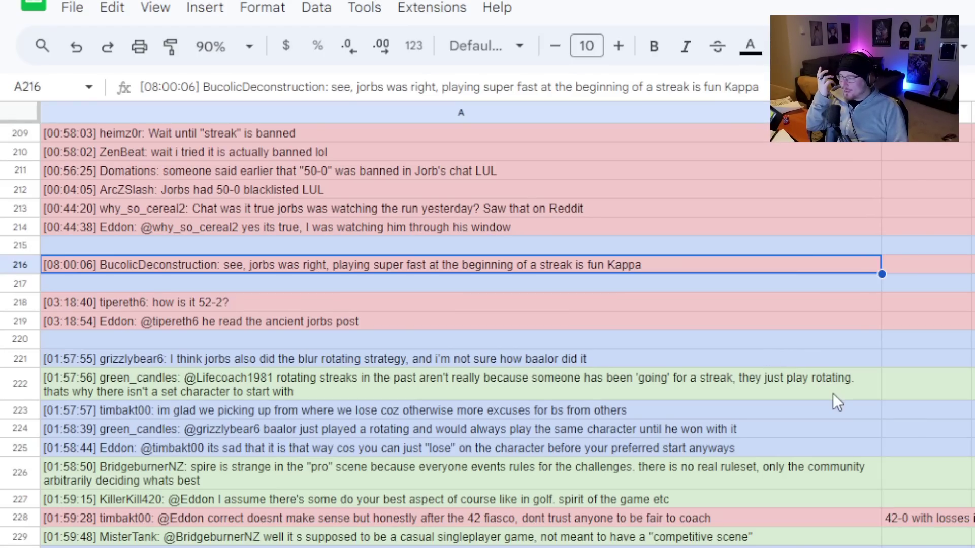
left_click(666, 308)
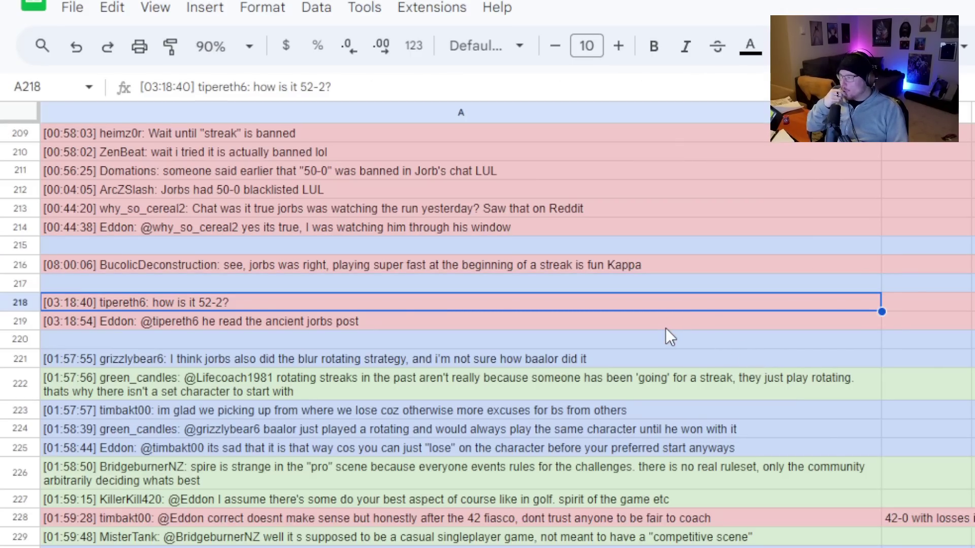
left_click(665, 328)
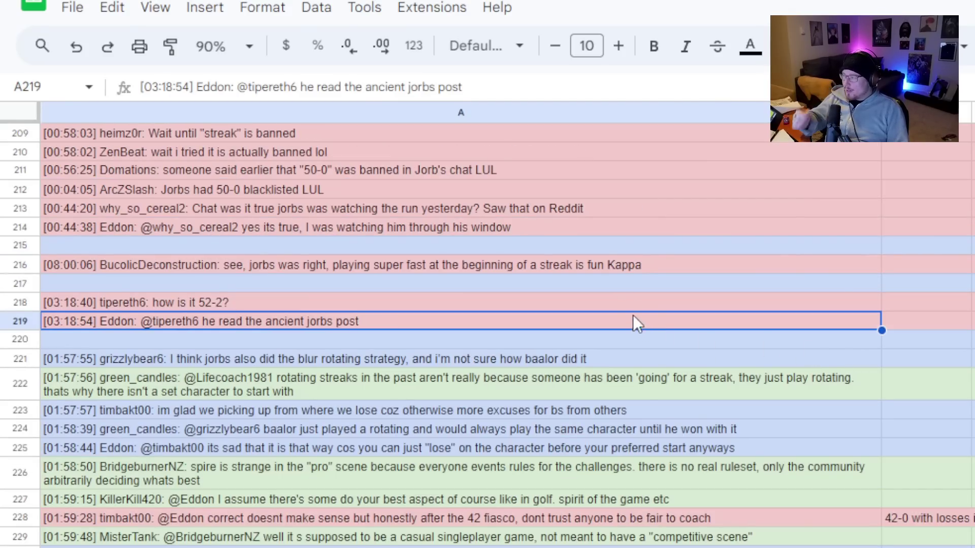
left_click_drag(631, 283, 630, 334)
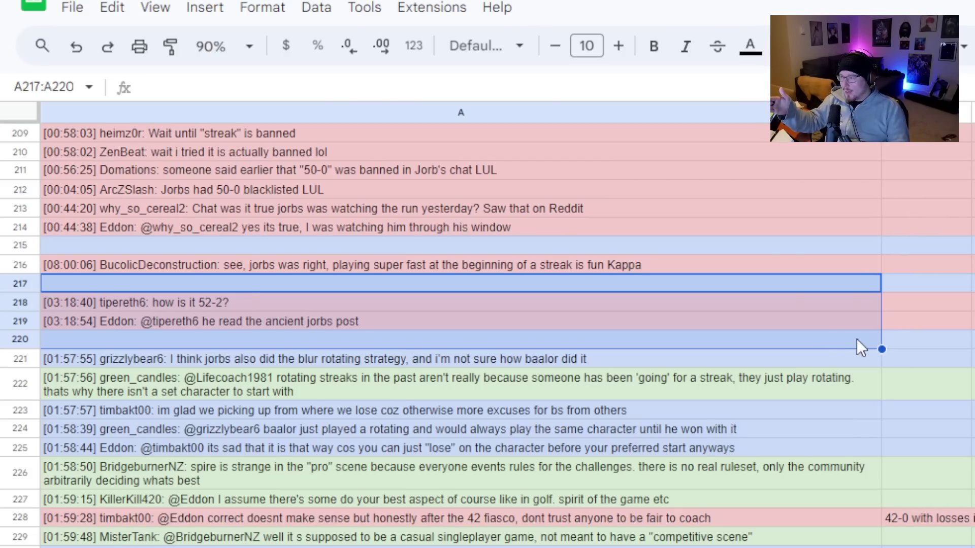
Calculate =combin(54,2) in cell B220 and clear the cell once the result has been read.
left_click(898, 341)
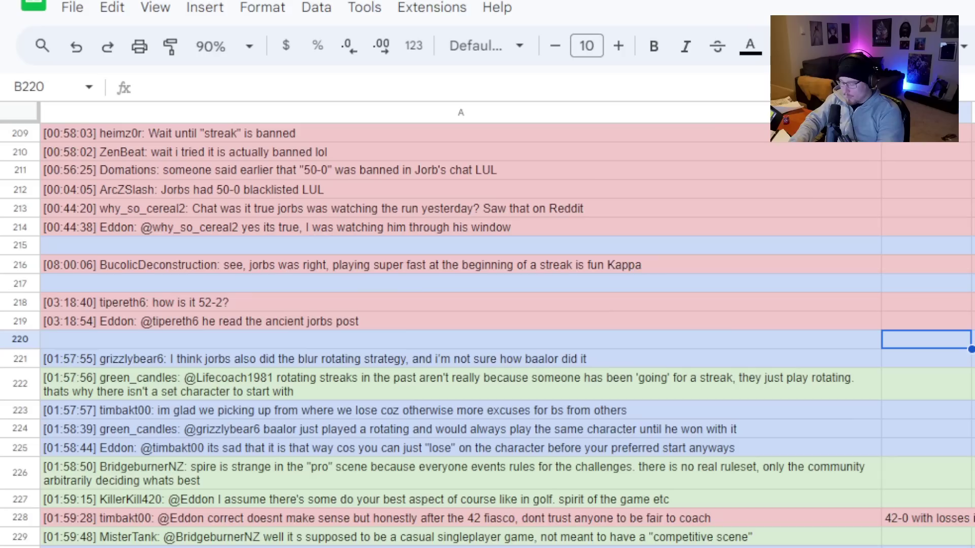
type("=")
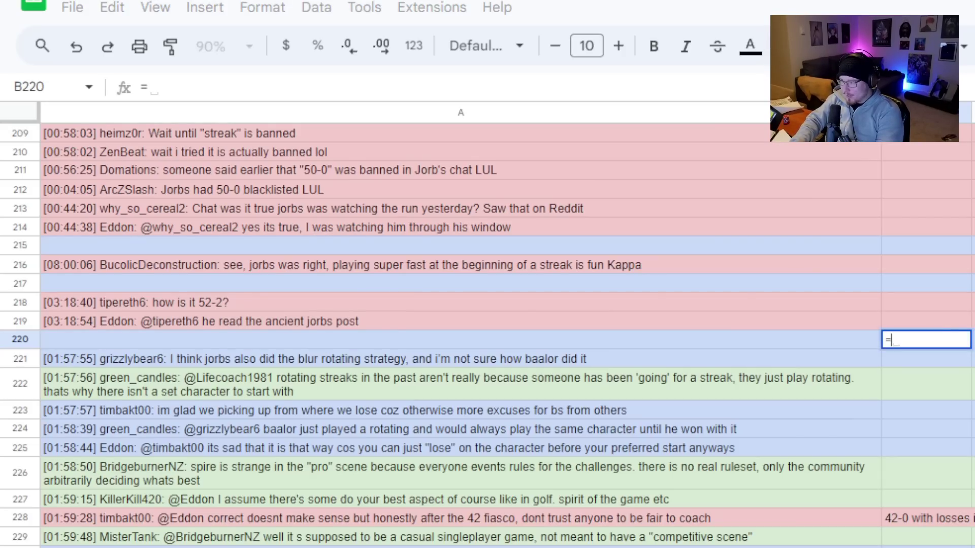
type("combin(")
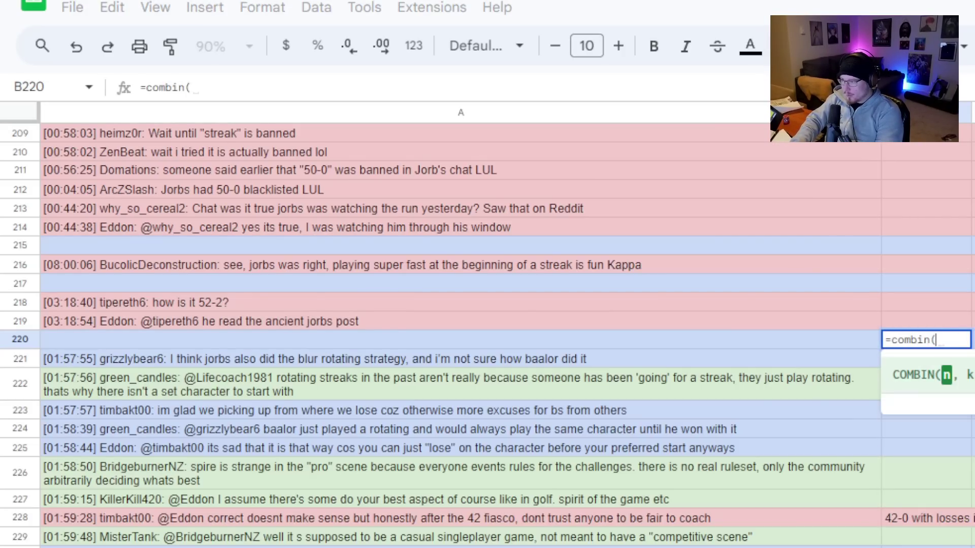
type("54")
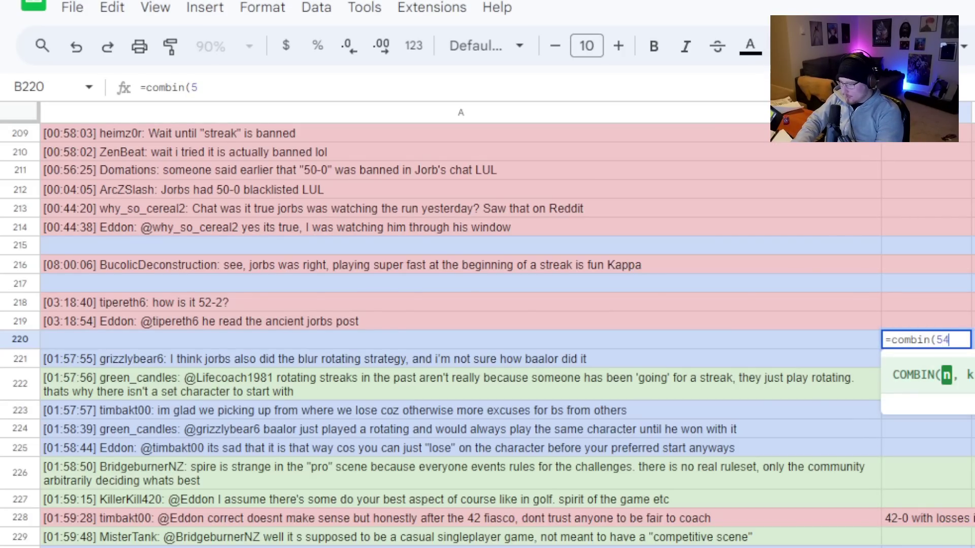
type(",2")
key("Return")
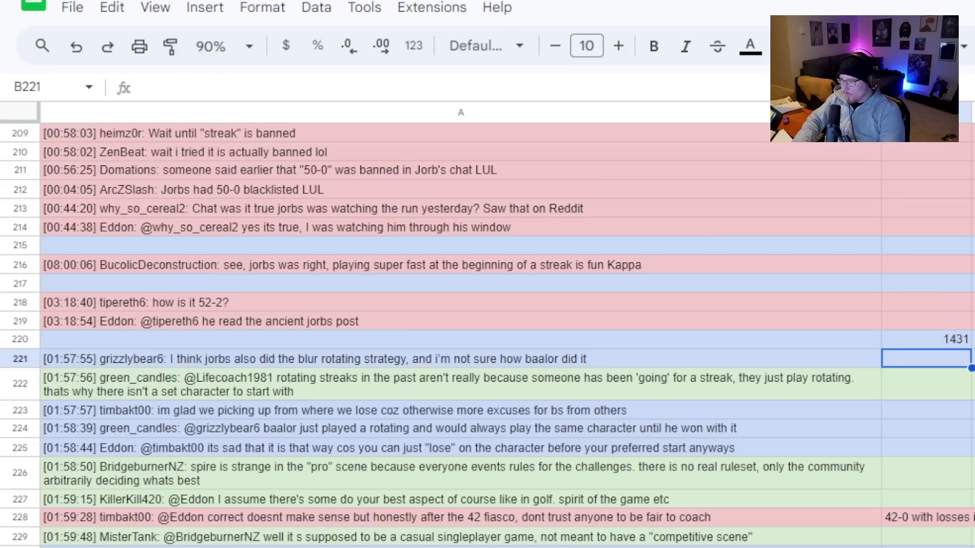
left_click(926, 340)
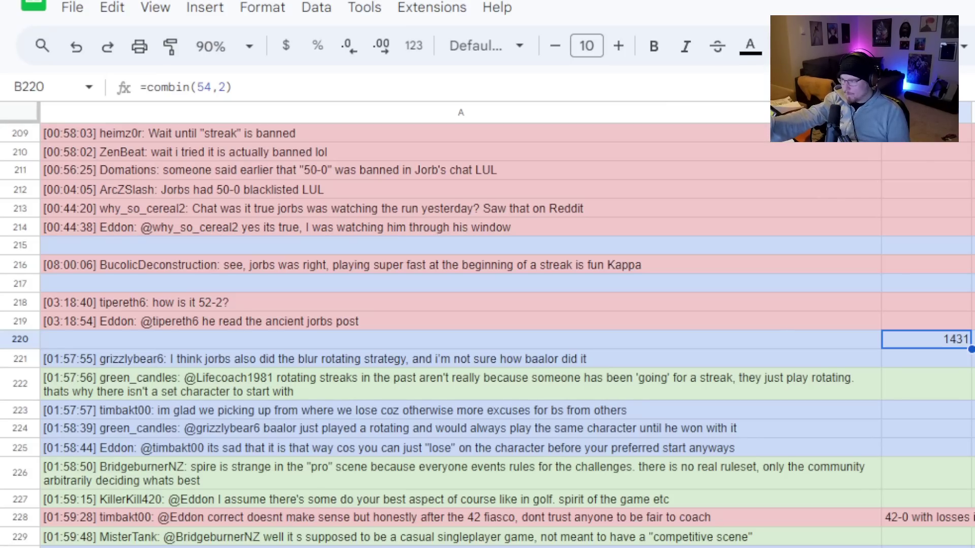
key("Delete")
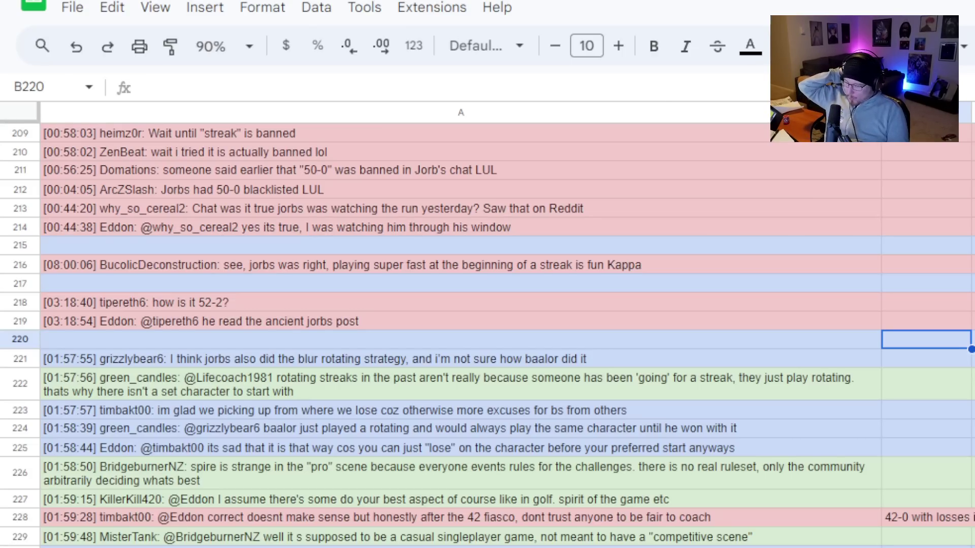
Select and read the light green message in row 222 about rotating streaks.
scroll(687, 302, "down", 1)
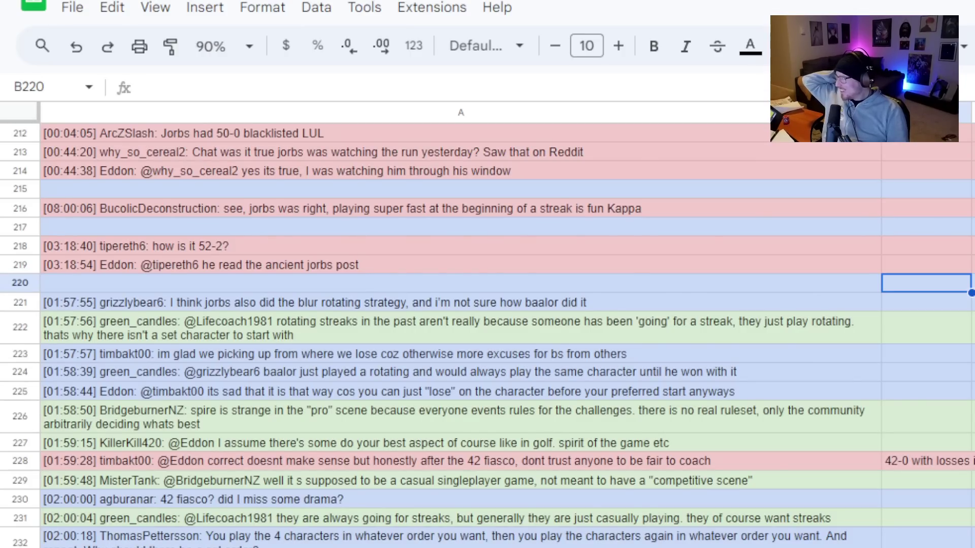
scroll(687, 302, "down", 1)
left_click(687, 284)
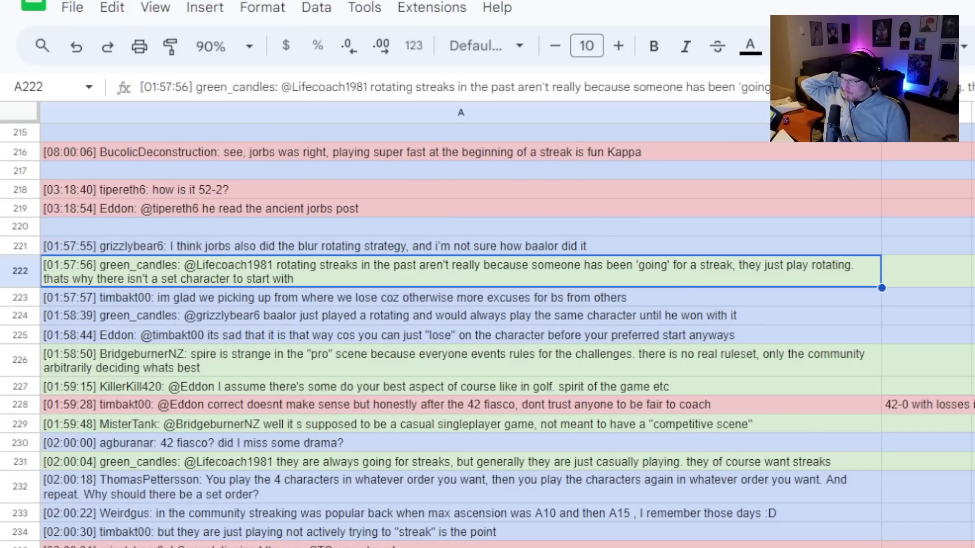
Select the red-highlighted messages in A207:A218 to review them again, and return to the light green message in row 222.
scroll(307, 264, "down", 2)
scroll(307, 265, "up", 5)
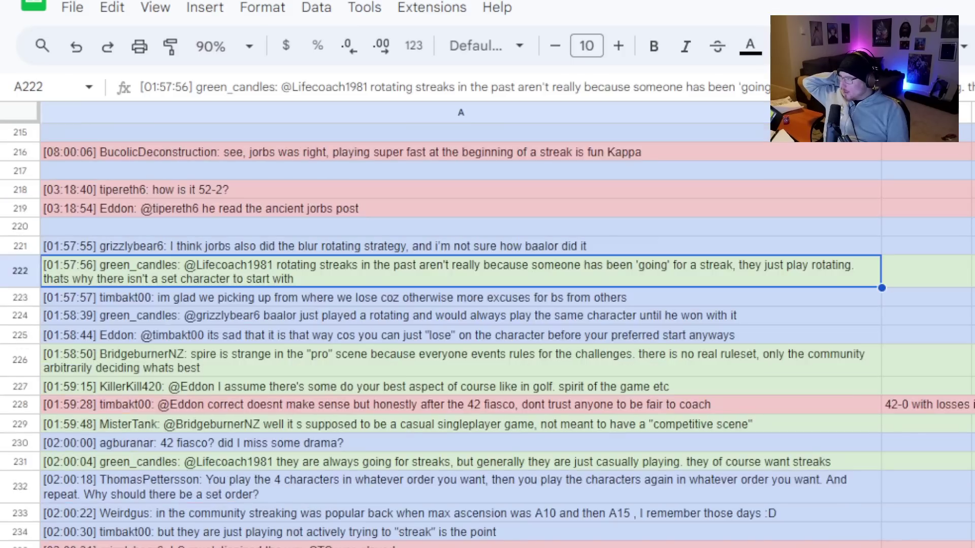
left_click_drag(307, 185, 447, 394)
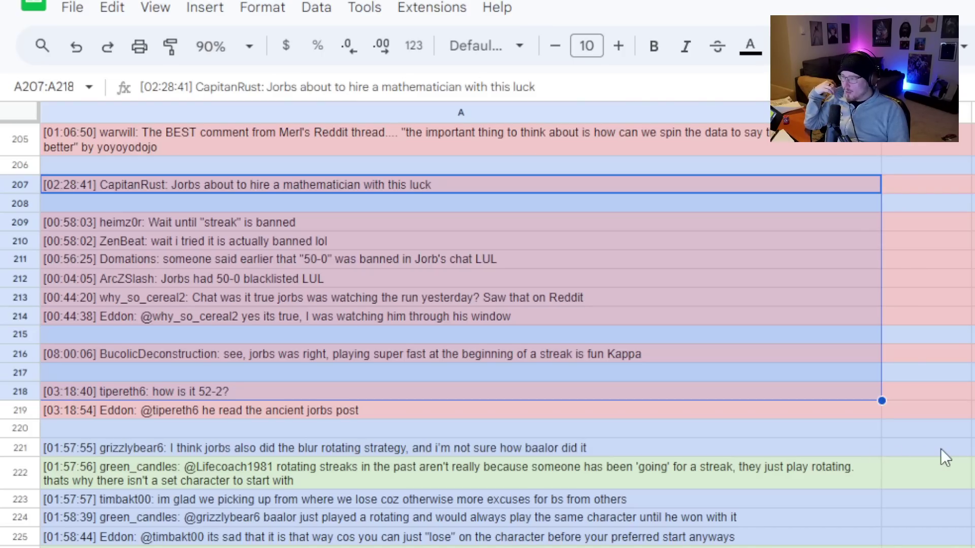
scroll(941, 449, "down", 3)
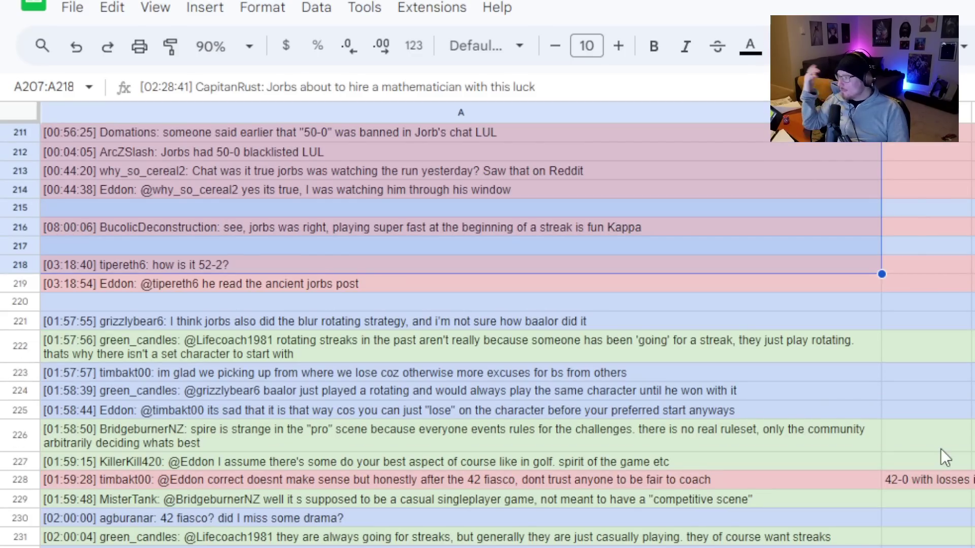
scroll(941, 449, "down", 2)
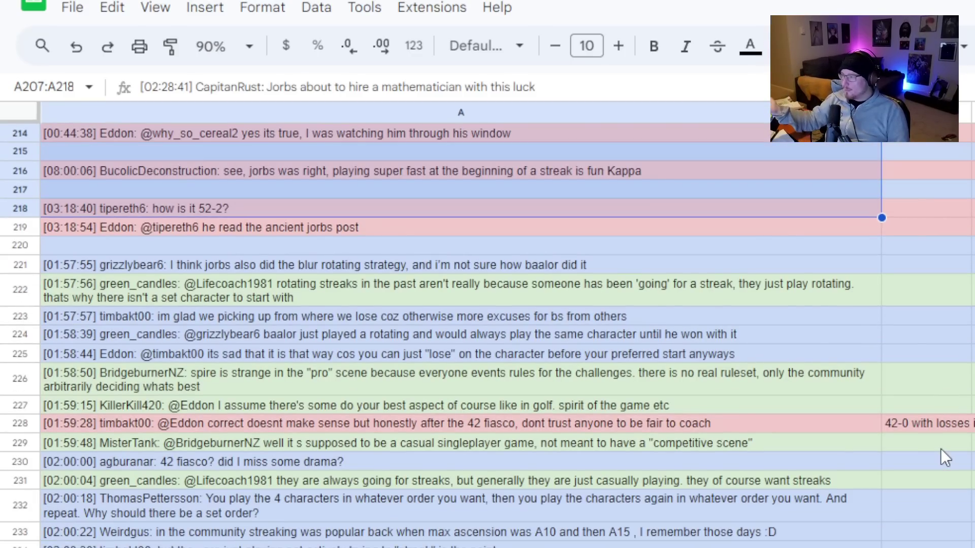
left_click(858, 312)
left_click(846, 288)
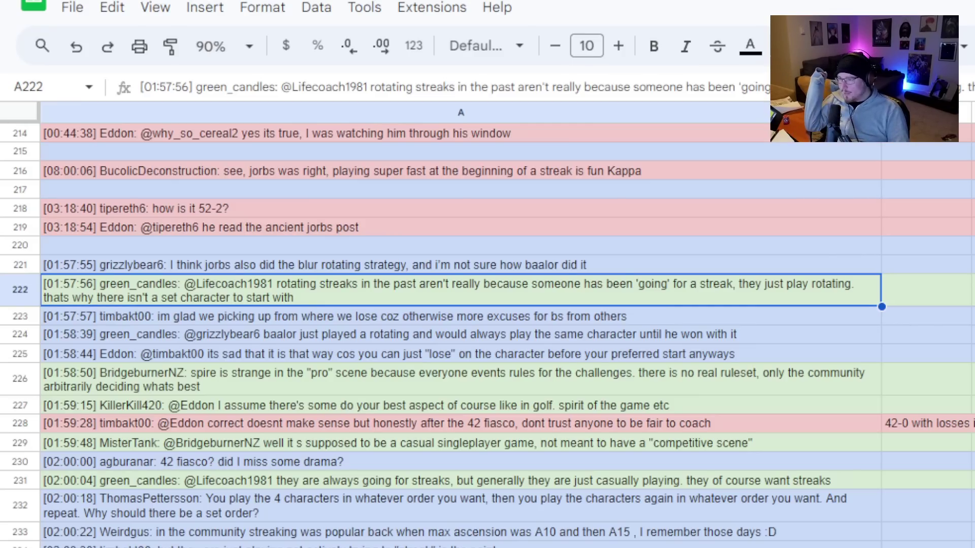
Revisit the early part of the log, selecting the red messages in rows 20, 23, 25 and 33 together and finishing on row 20 alone.
scroll(460, 330, "up", 20)
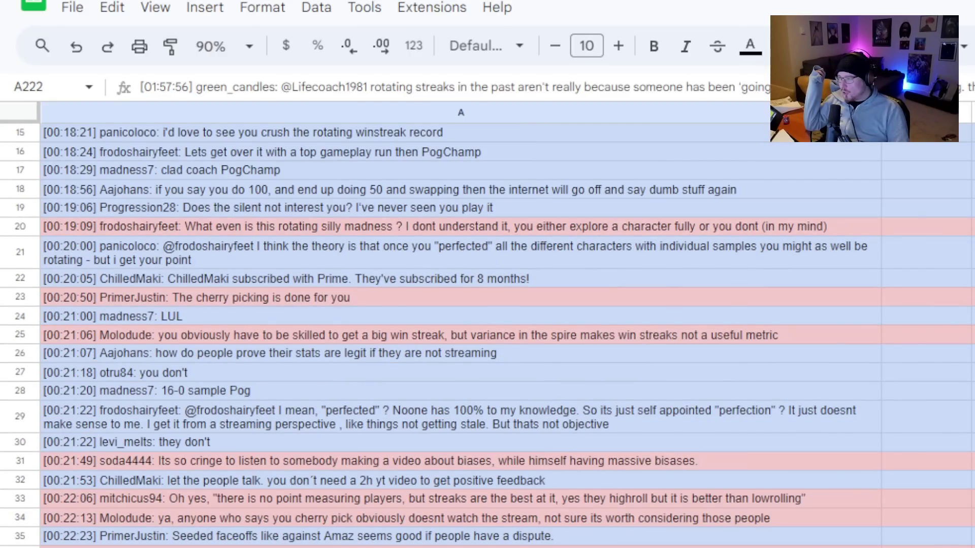
left_click(565, 216)
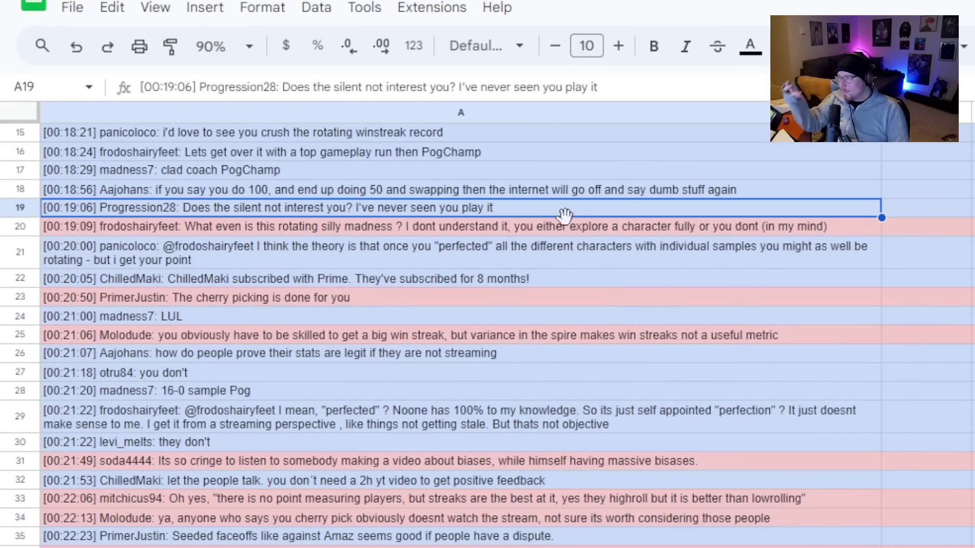
left_click(566, 222)
left_click(507, 303, "ctrl")
left_click(512, 331, "ctrl")
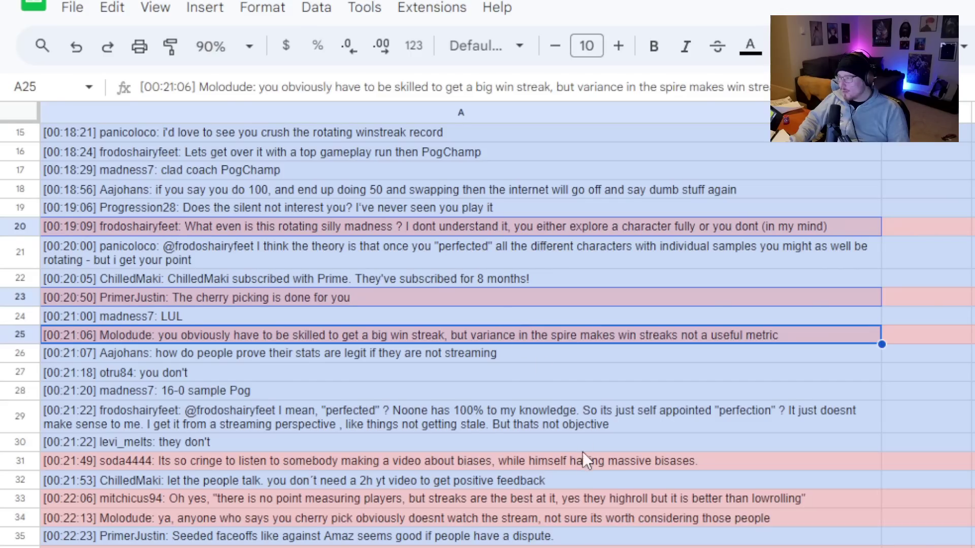
left_click(516, 502, "ctrl")
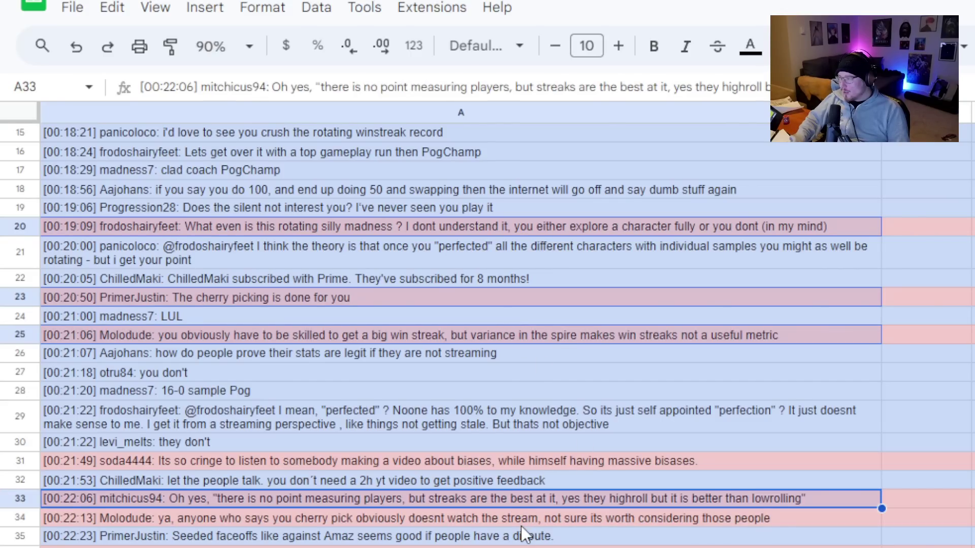
left_click(513, 229)
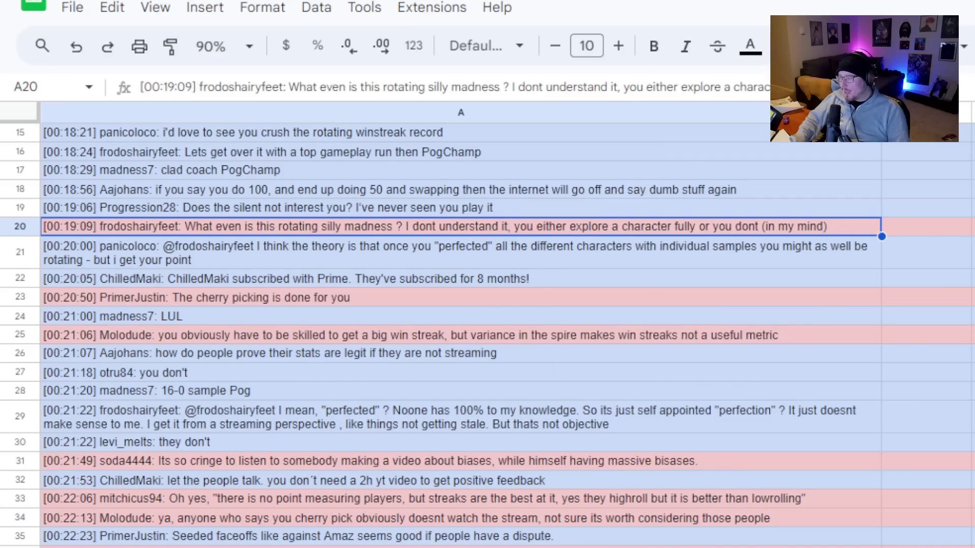
Skim the highlighted messages from row 20 down the log and examine the exchanges in rows 208 to 236.
scroll(458, 331, "down", 20)
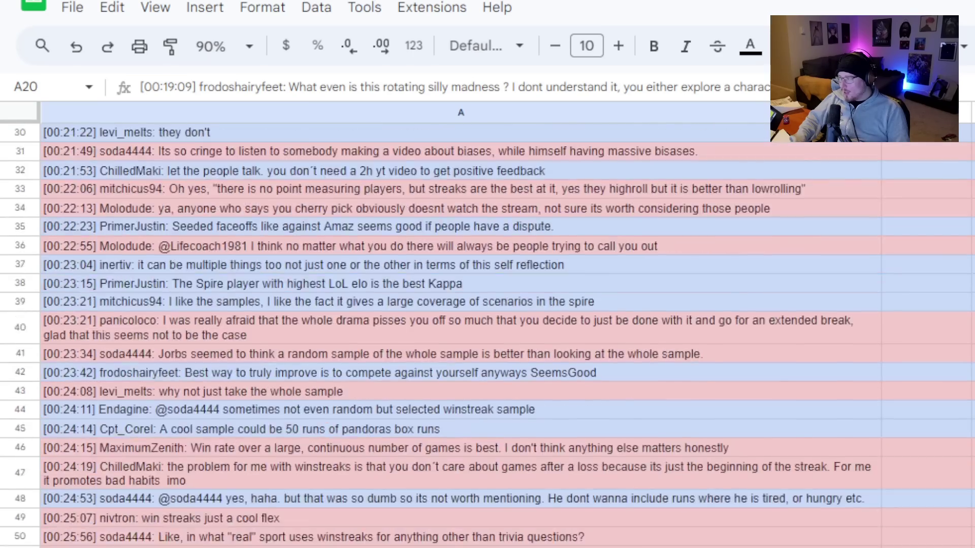
scroll(457, 330, "down", 20)
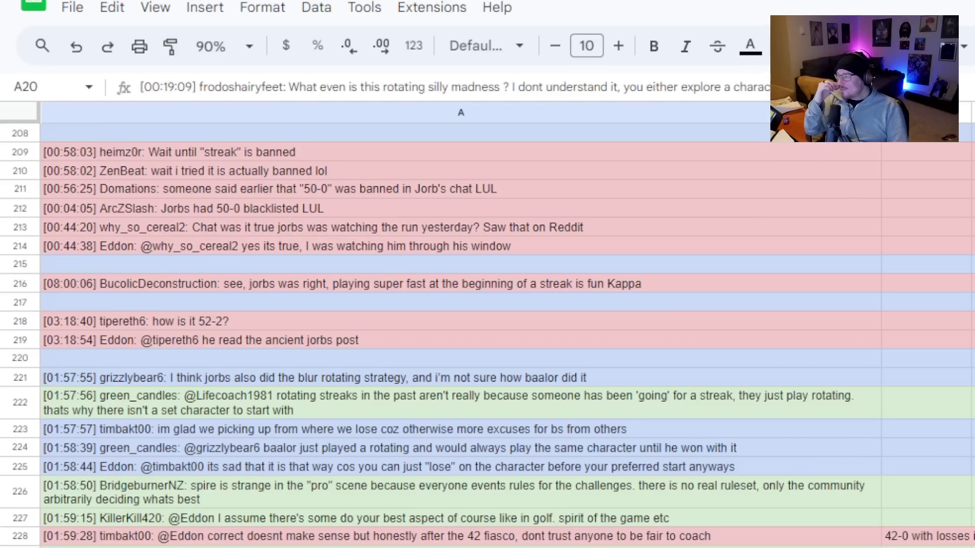
scroll(488, 335, "down", 1)
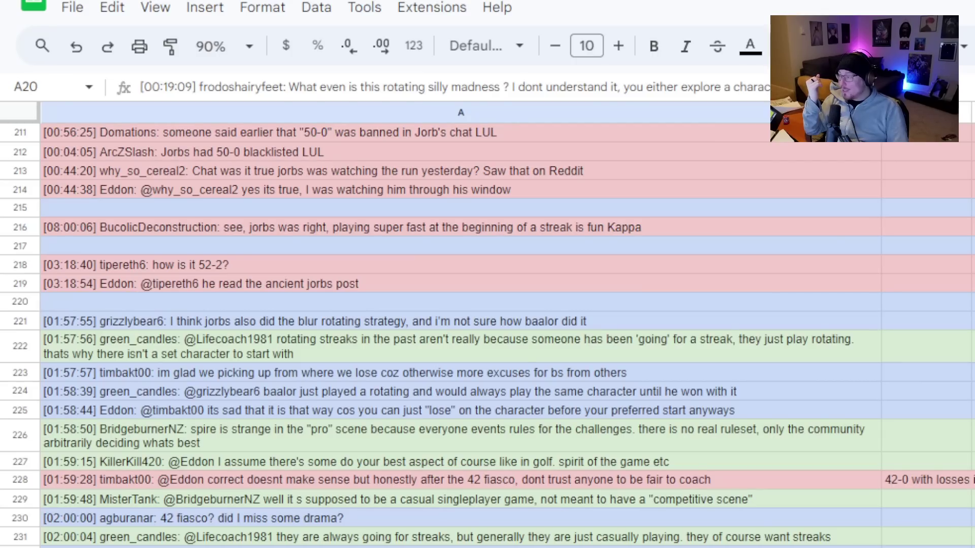
scroll(488, 336, "down", 1)
scroll(487, 335, "down", 1)
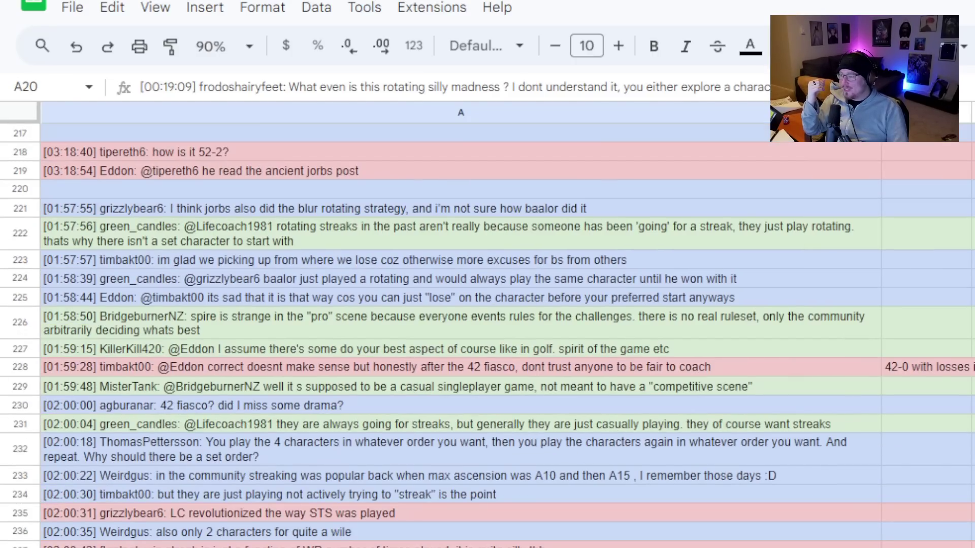
scroll(487, 335, "up", 1)
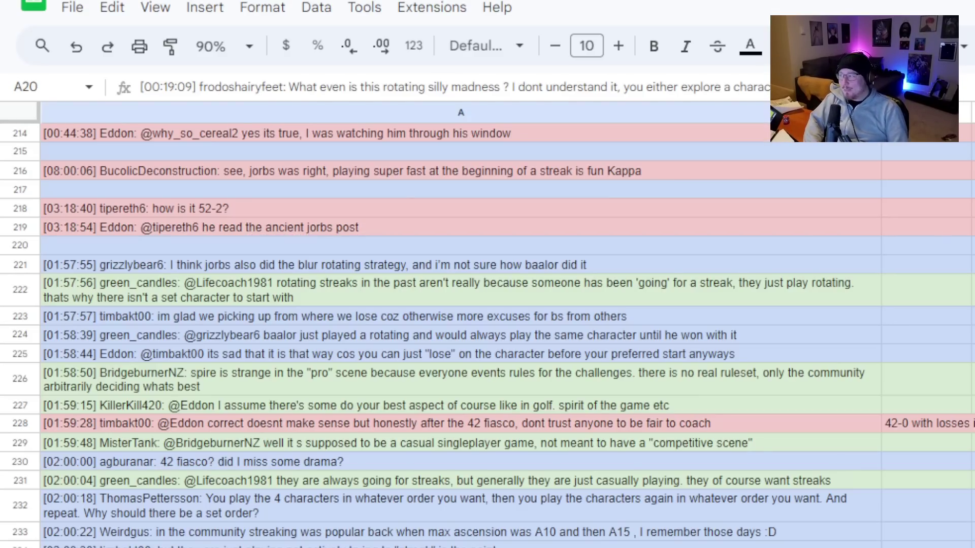
Skim the log back up to the early messages, and return to select the light green message in row 222.
scroll(673, 429, "up", 20)
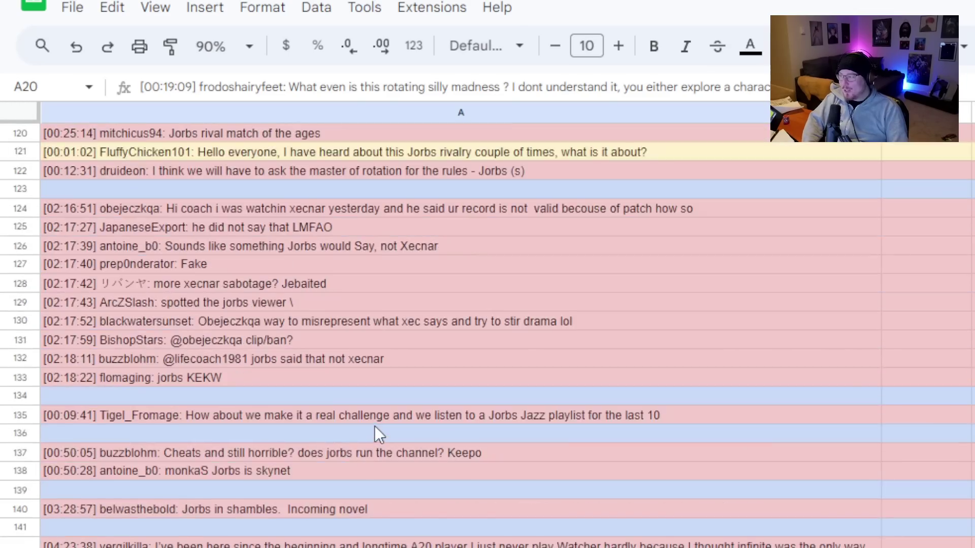
scroll(375, 426, "up", 13)
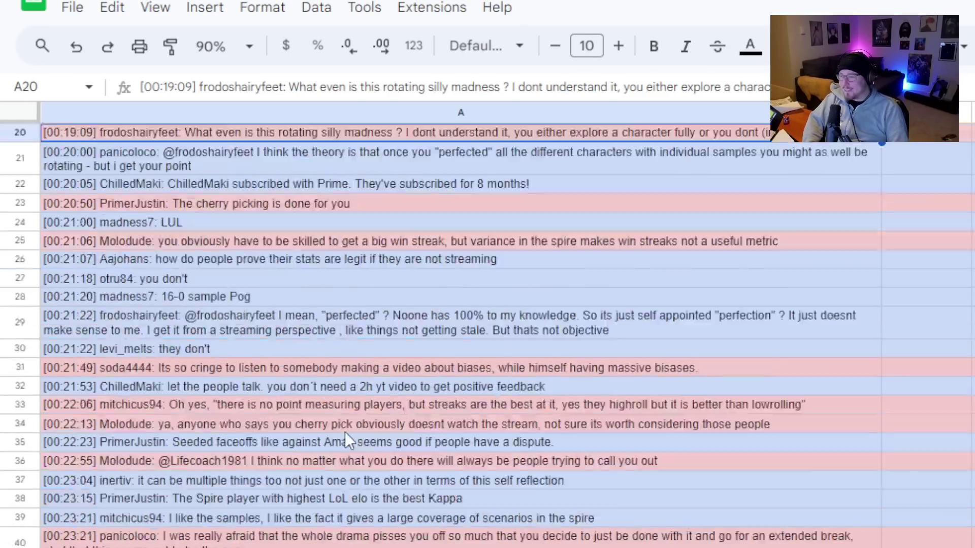
scroll(345, 432, "down", 12)
scroll(308, 469, "down", 20)
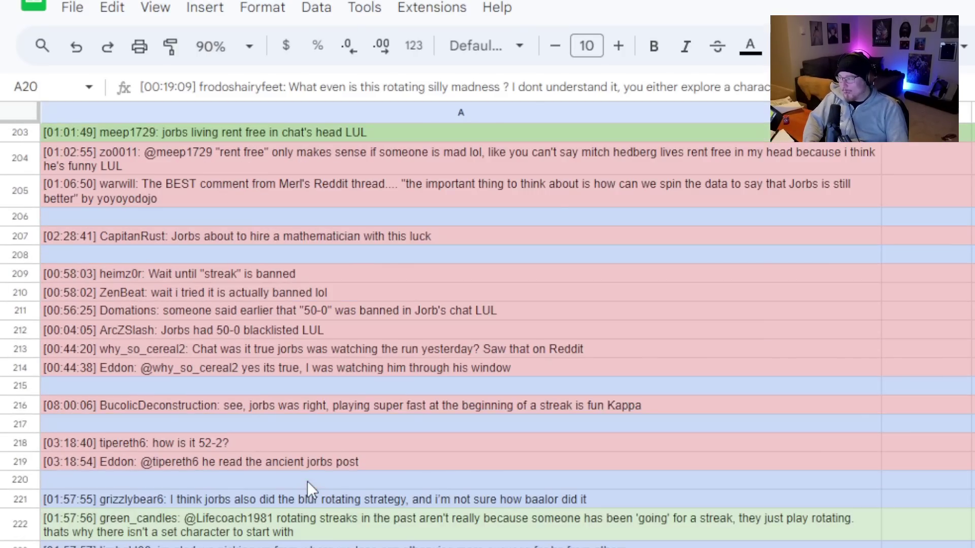
scroll(914, 374, "down", 3)
left_click(690, 351)
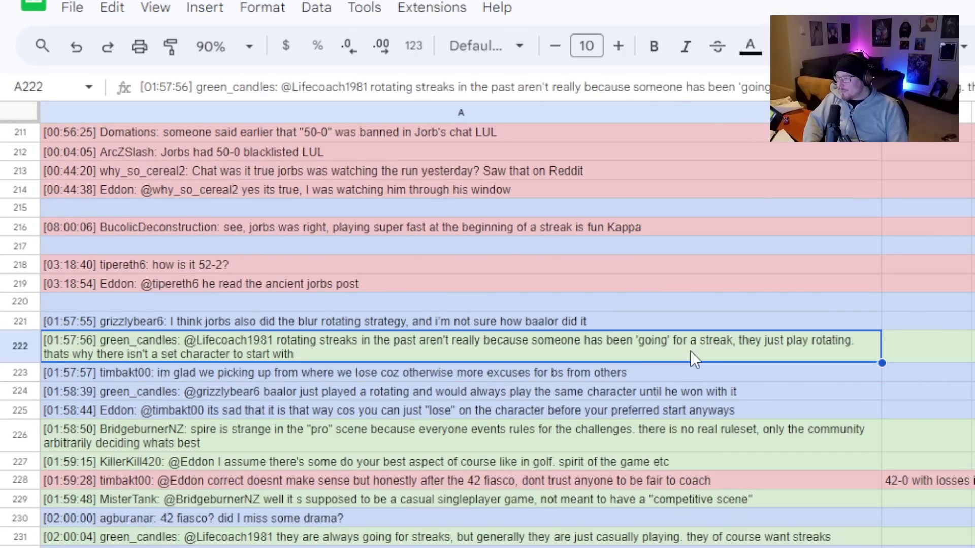
Select and read the light green messages in rows 226 and 227 about the missing ruleset and the spirit of the game.
scroll(487, 330, "down", 1)
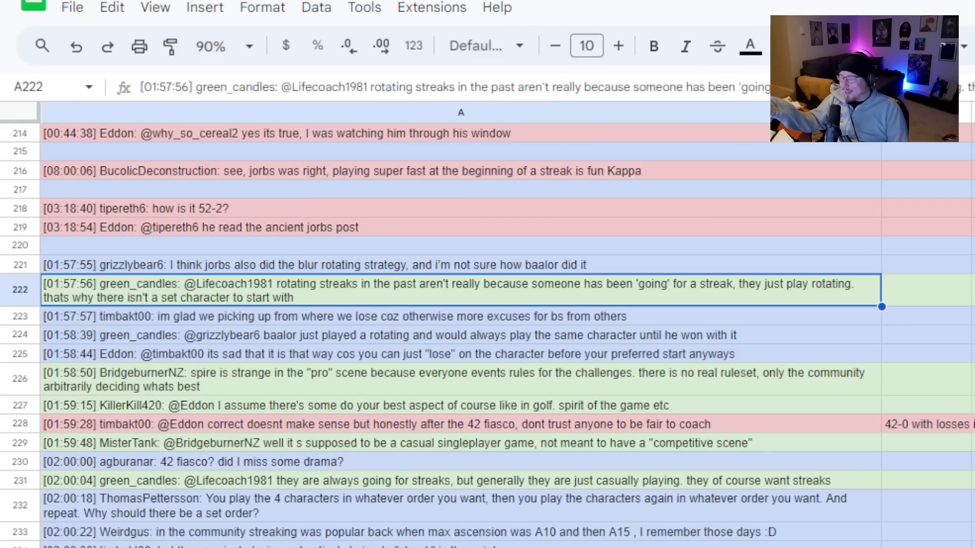
left_click(561, 382)
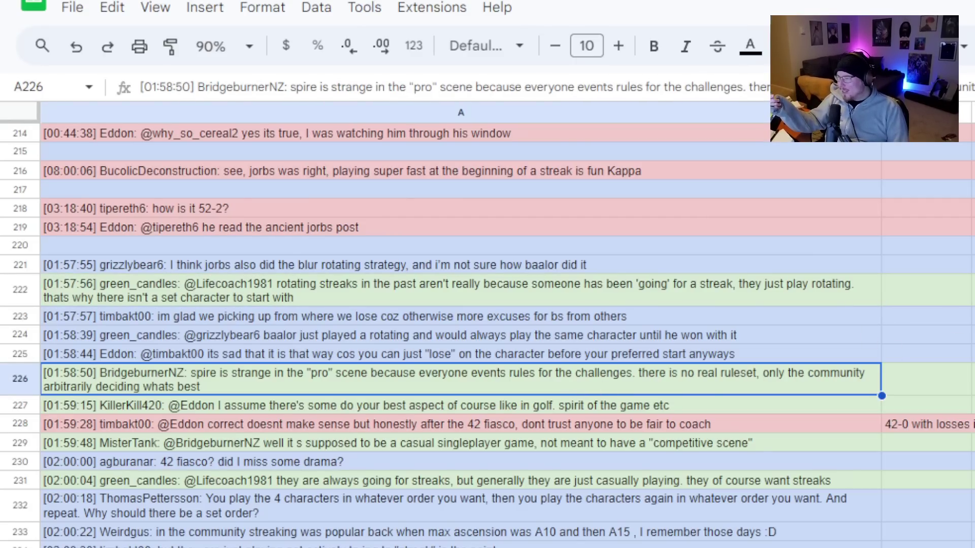
scroll(488, 330, "down", 1)
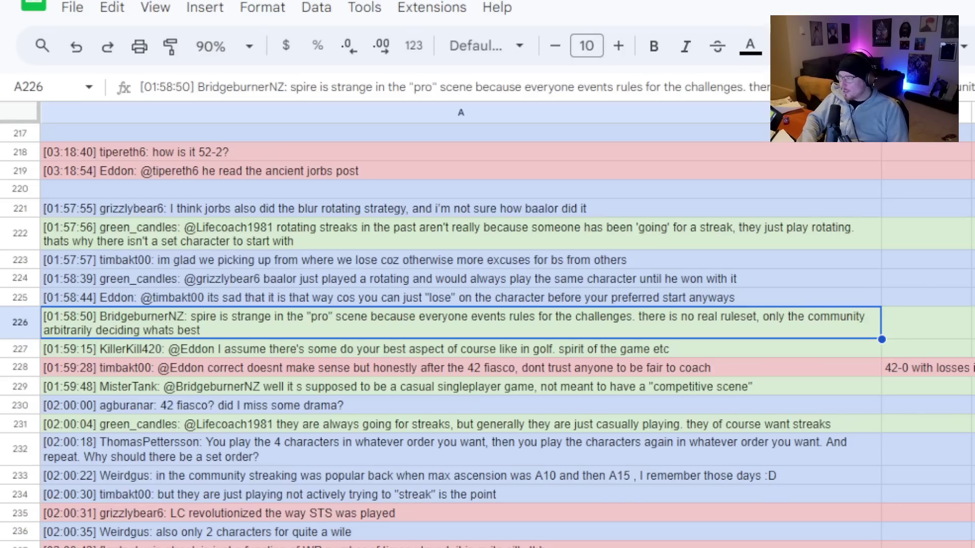
left_click(609, 356)
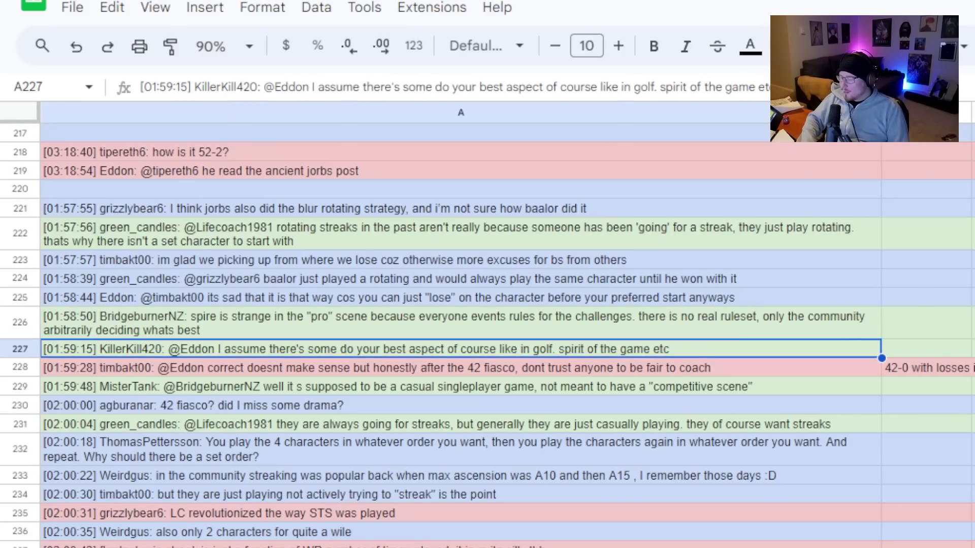
scroll(609, 356, "down", 1)
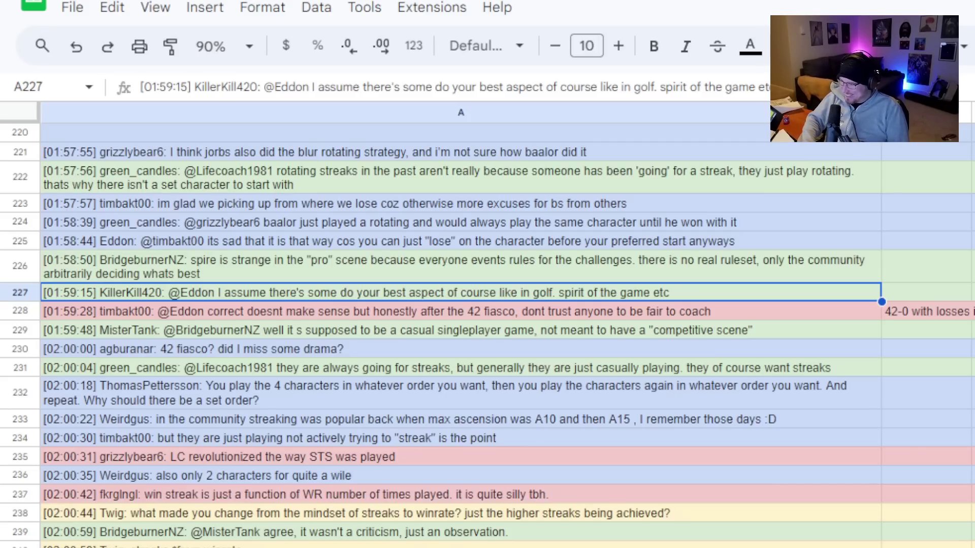
Look back over the red-highlighted messages from row 138 onward, and select and read the row 228 message about the 42 fiasco.
scroll(487, 330, "up", 6)
scroll(487, 330, "up", 20)
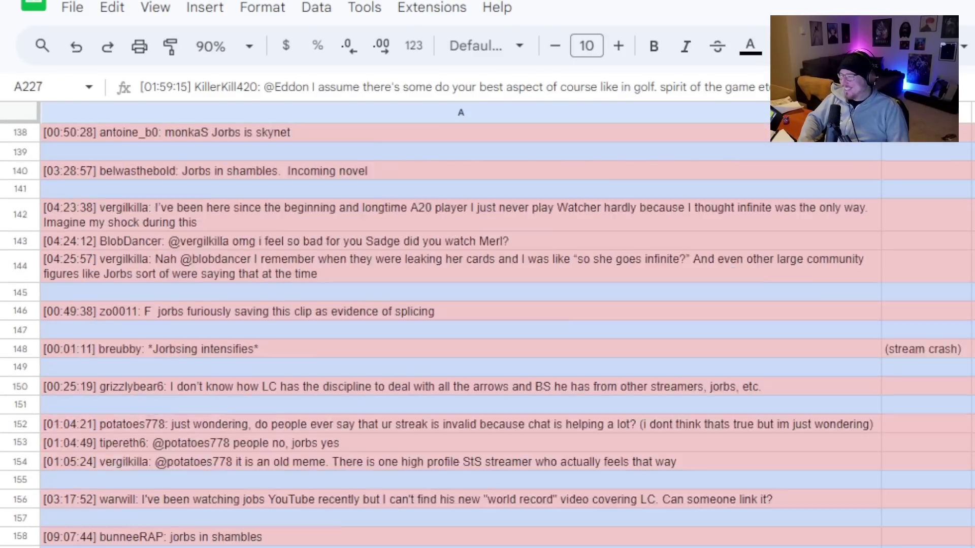
scroll(487, 329, "down", 10)
scroll(488, 330, "down", 12)
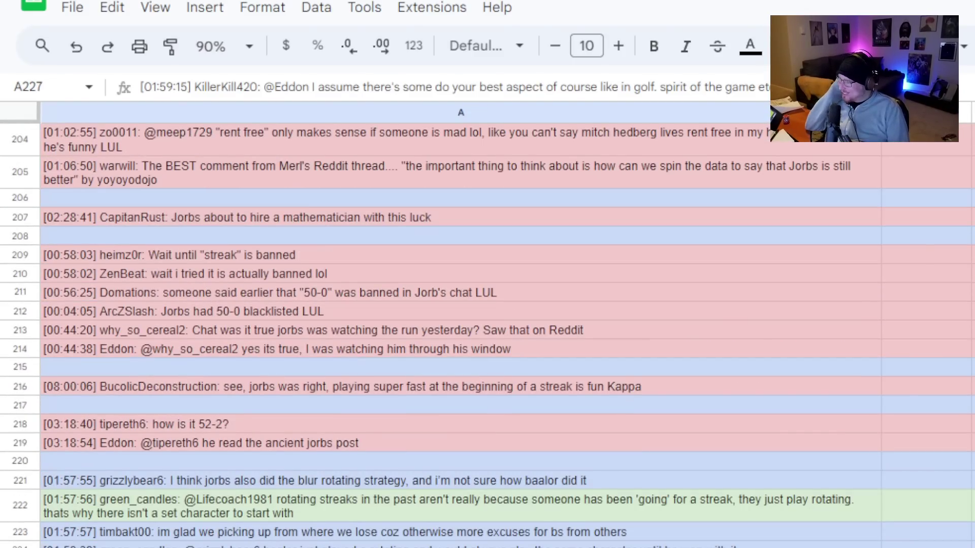
scroll(487, 330, "down", 5)
left_click(807, 371)
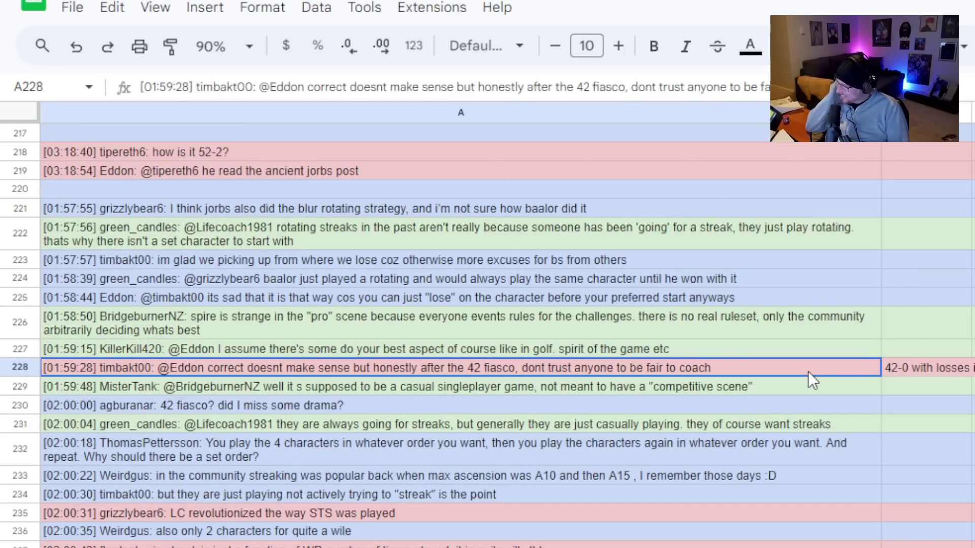
Select and read the light green messages in rows 229 and 231 about the casual game and going for streaks.
scroll(807, 371, "down", 1)
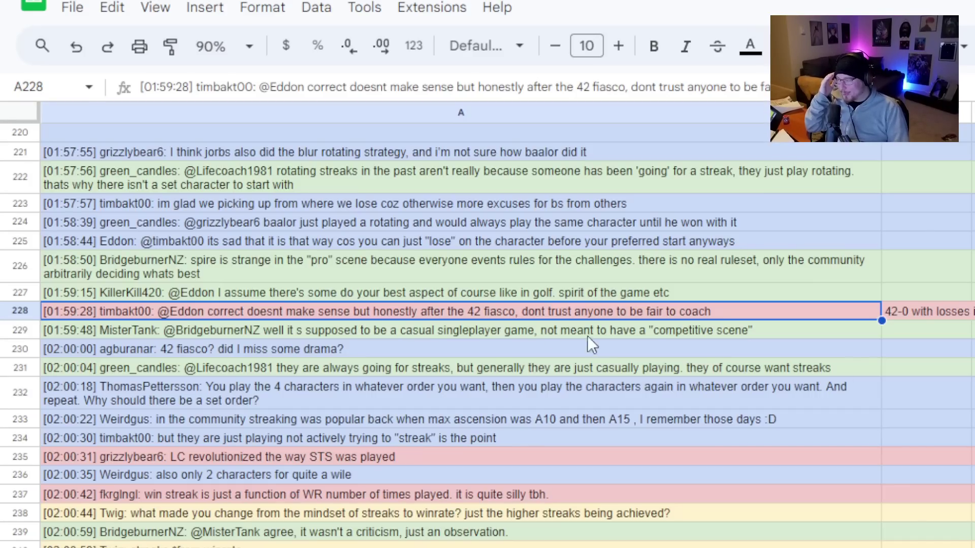
left_click(530, 329)
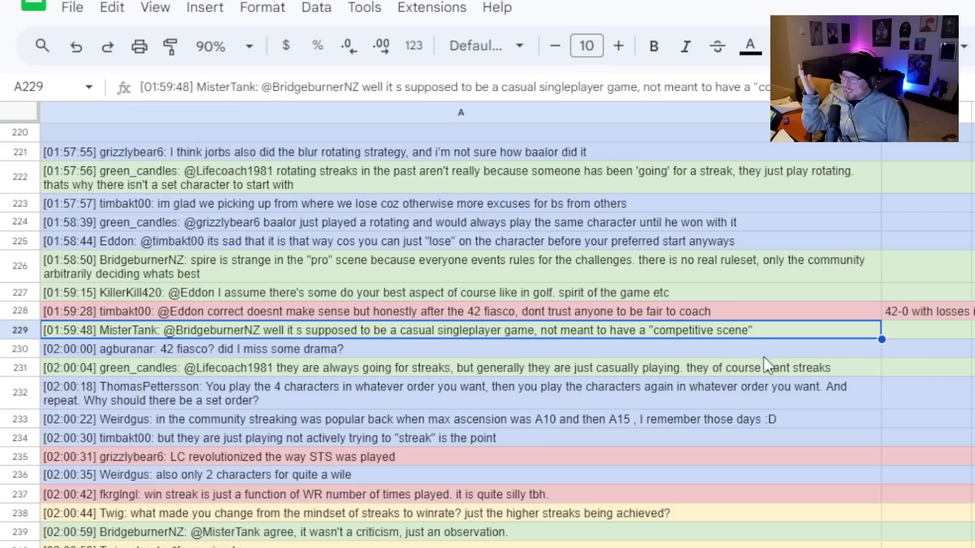
left_click(667, 367)
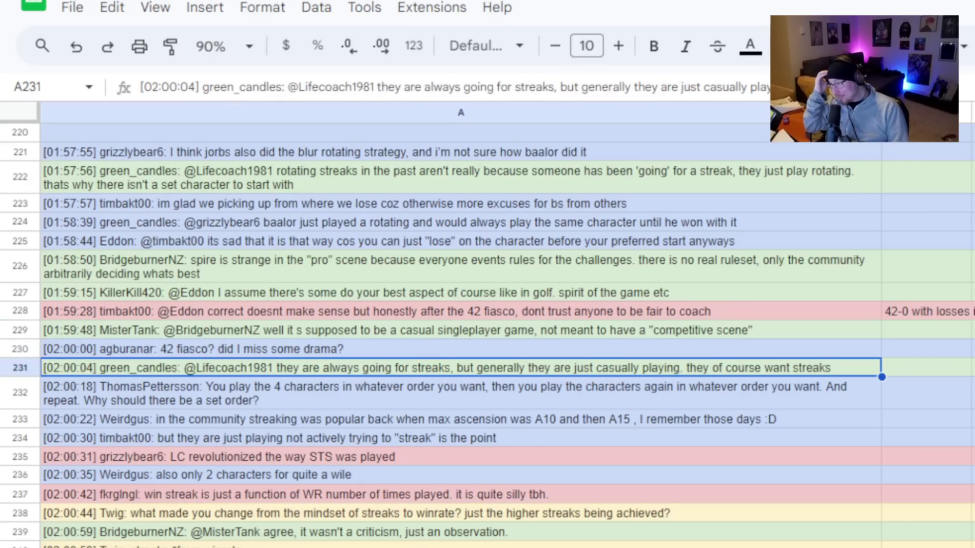
scroll(461, 335, "down", 1)
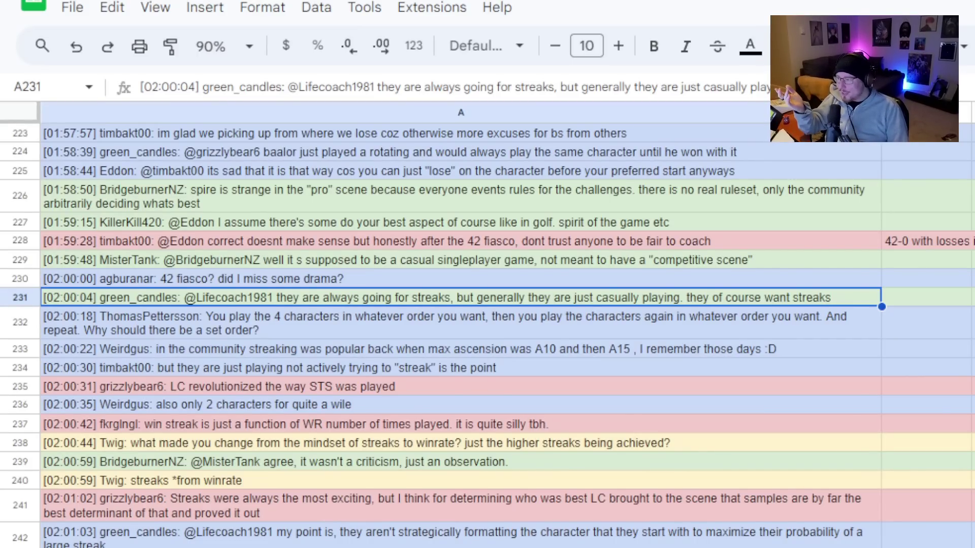
Select and read the red-highlighted messages in rows 235 and 241 about LC's influence and samples, passing over the messages between them.
scroll(460, 335, "down", 1)
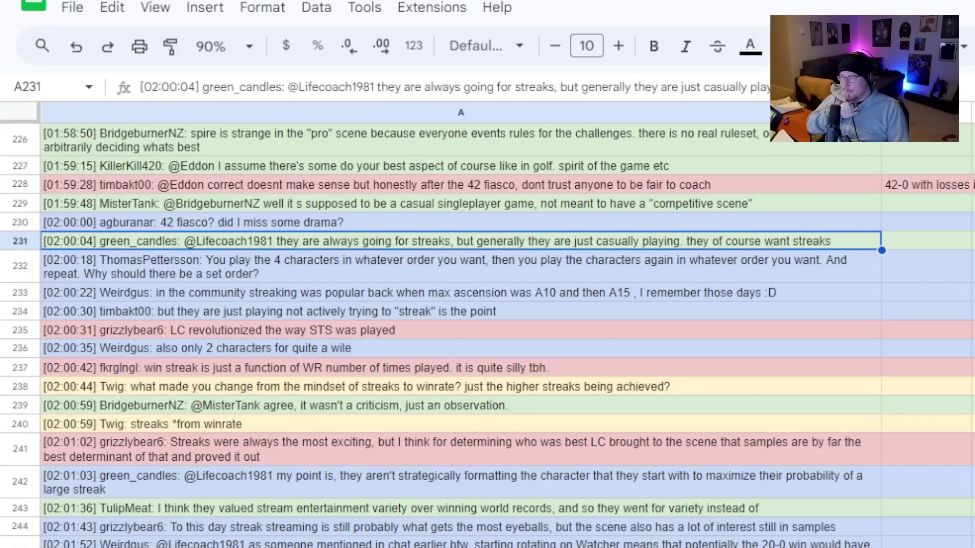
left_click(772, 346)
left_click(768, 329)
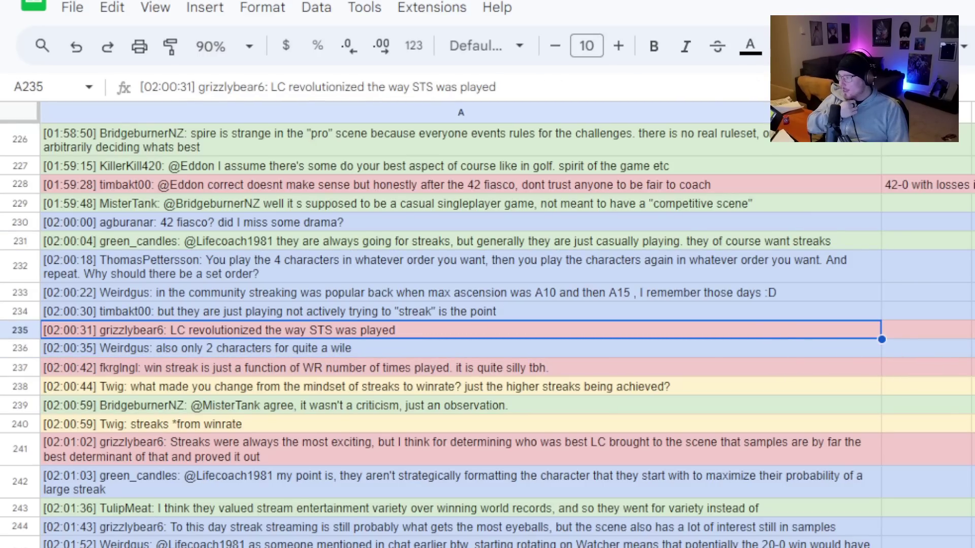
scroll(461, 330, "down", 2)
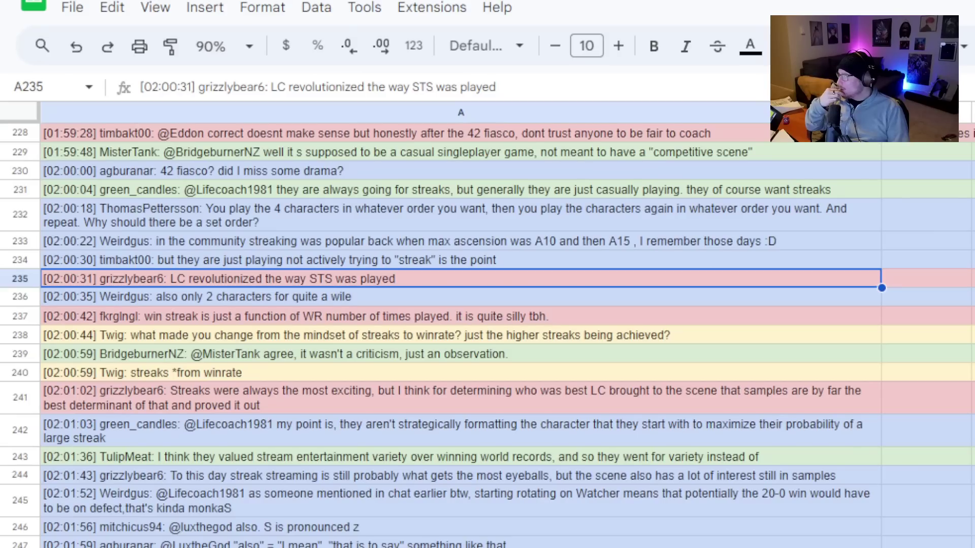
left_click(676, 347)
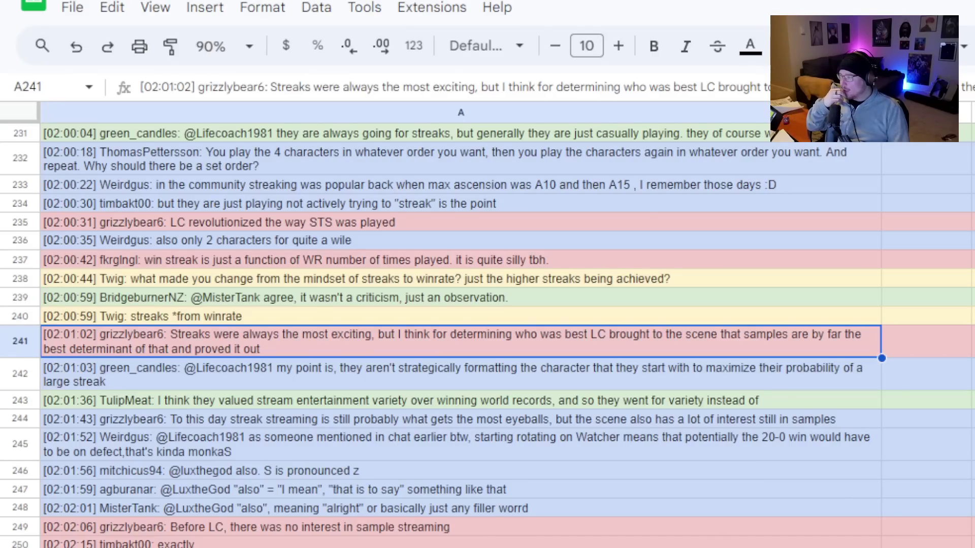
Select and read the red-highlighted messages in row 249 about sample streaming and row 237 about win streaks being a function of winrate.
left_click(248, 532)
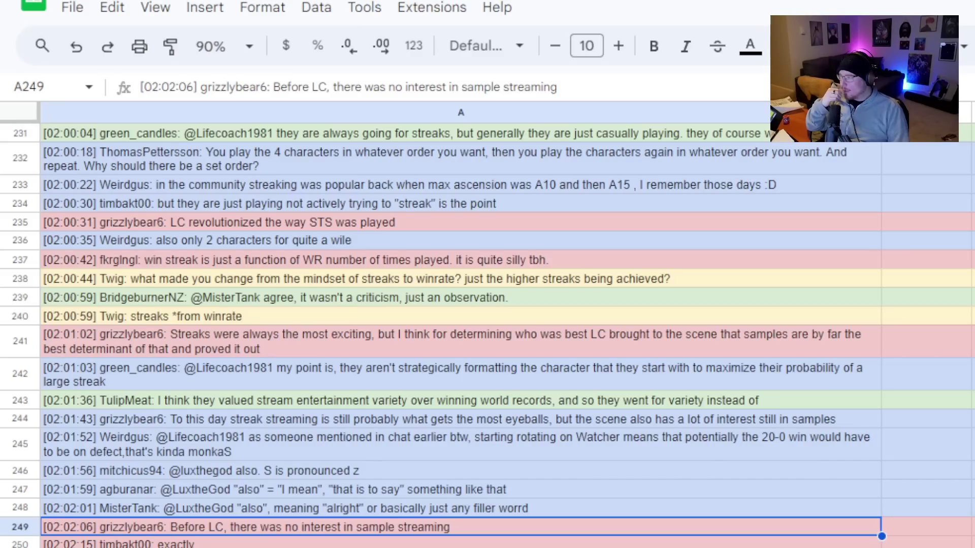
left_click(812, 266)
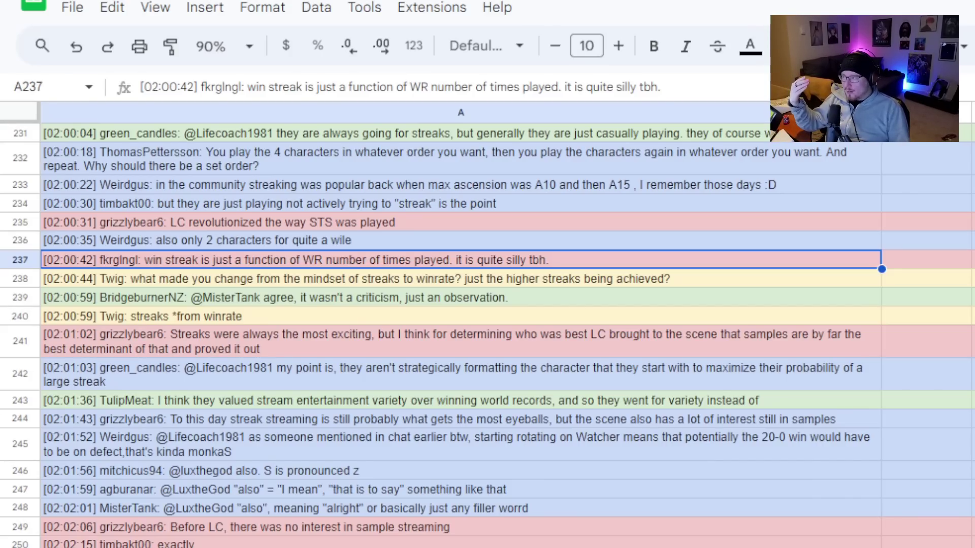
Switch to the binomial distribution calculator and compute P(X ≥ x) for n = 100, p = .8 and x = 80.
key("alt+Tab")
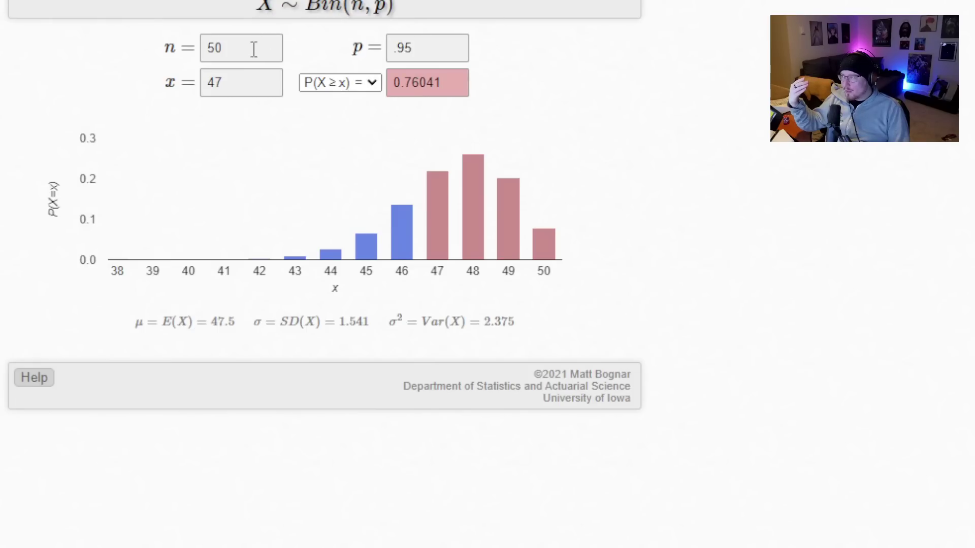
left_click_drag(254, 48, 168, 55)
type("100")
key("Tab")
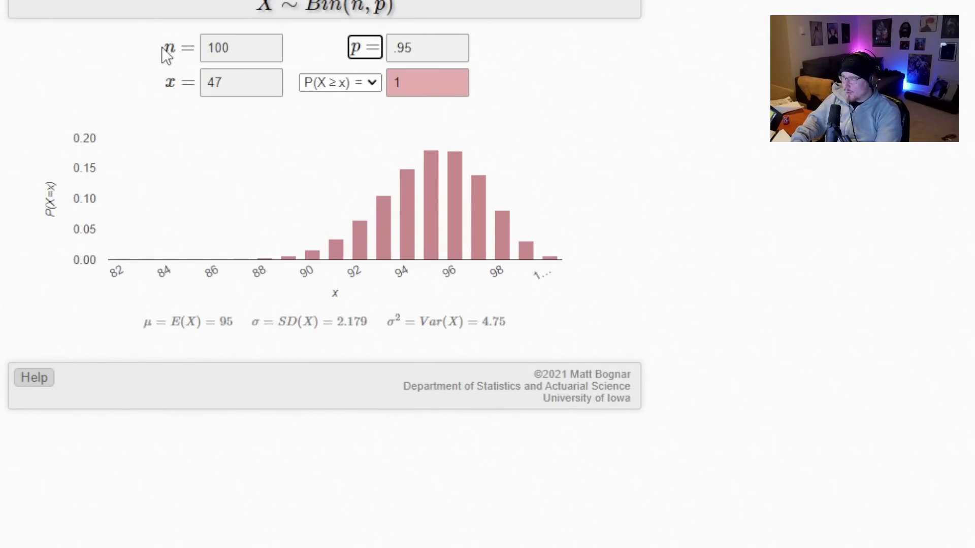
type(".8")
key("Tab")
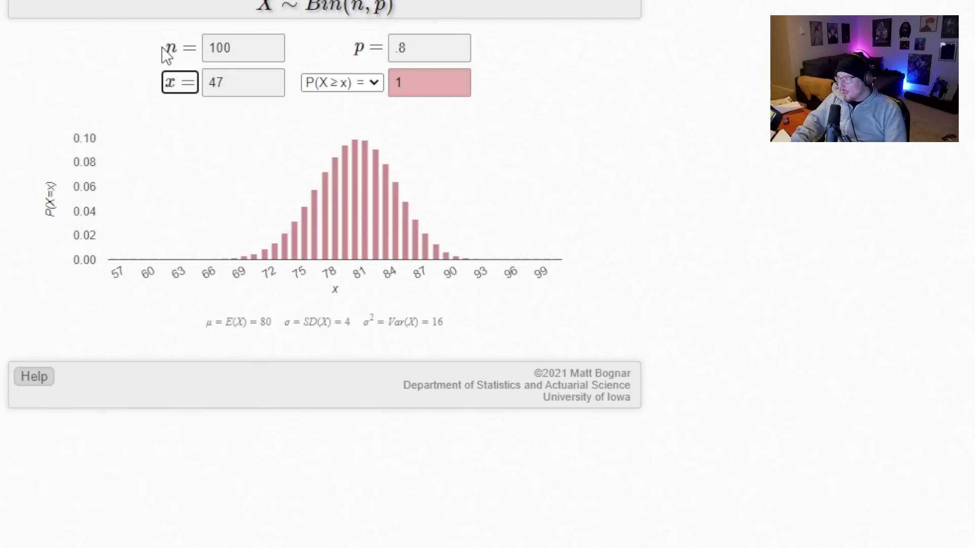
left_click_drag(236, 81, 169, 83)
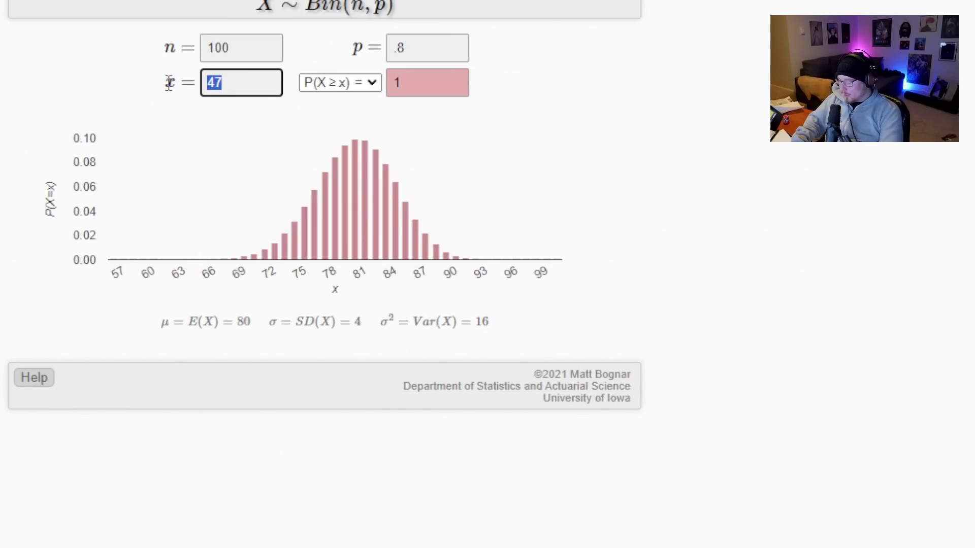
type("80")
key("Tab")
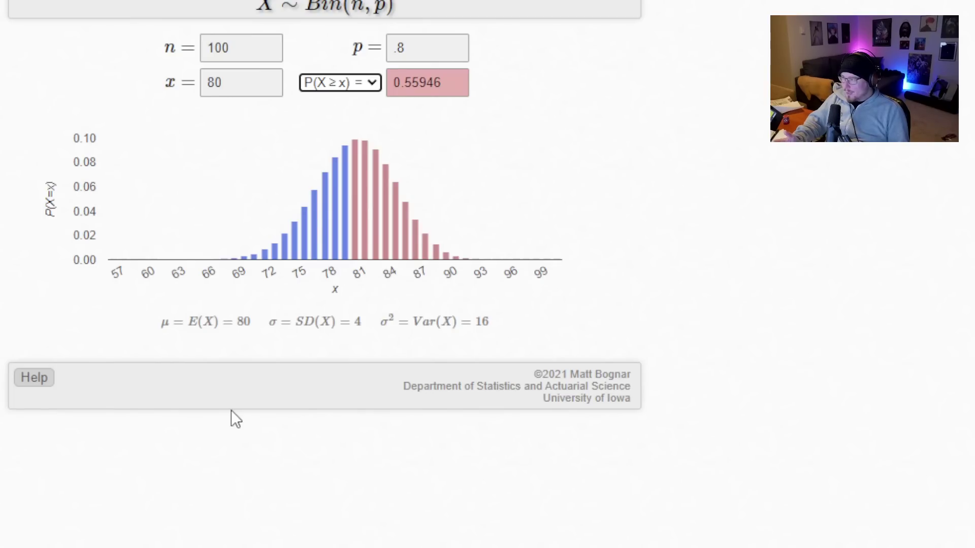
Change the success probability p to .78 for the same 100-game sample.
left_click(399, 50)
type("7")
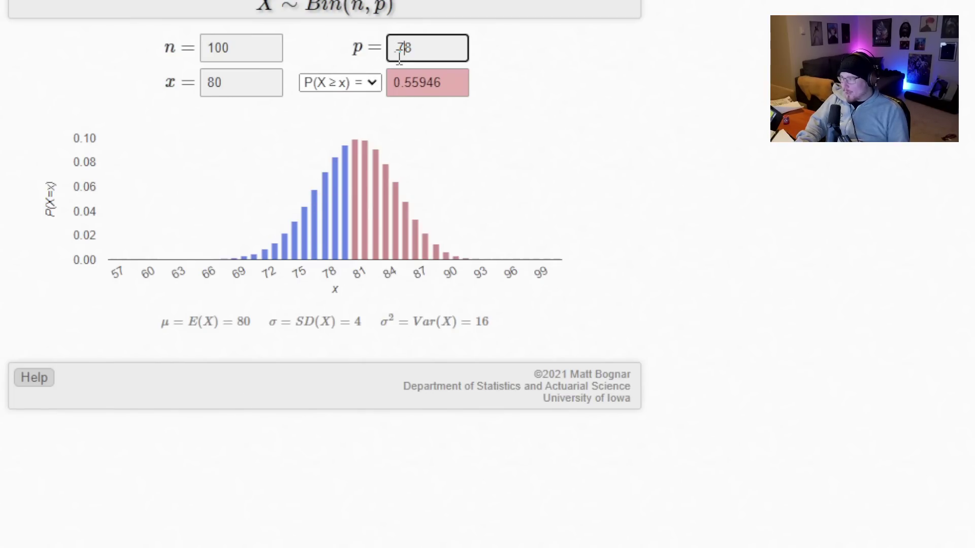
Set the success probability p of the binomial distribution to .82.
key("shift+Left")
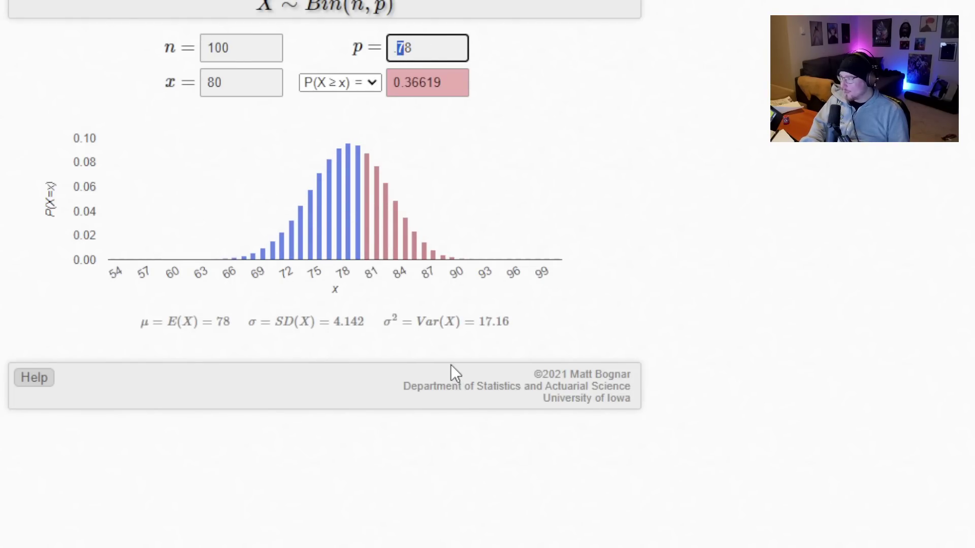
key("BackSpace")
left_click(433, 51)
type("2")
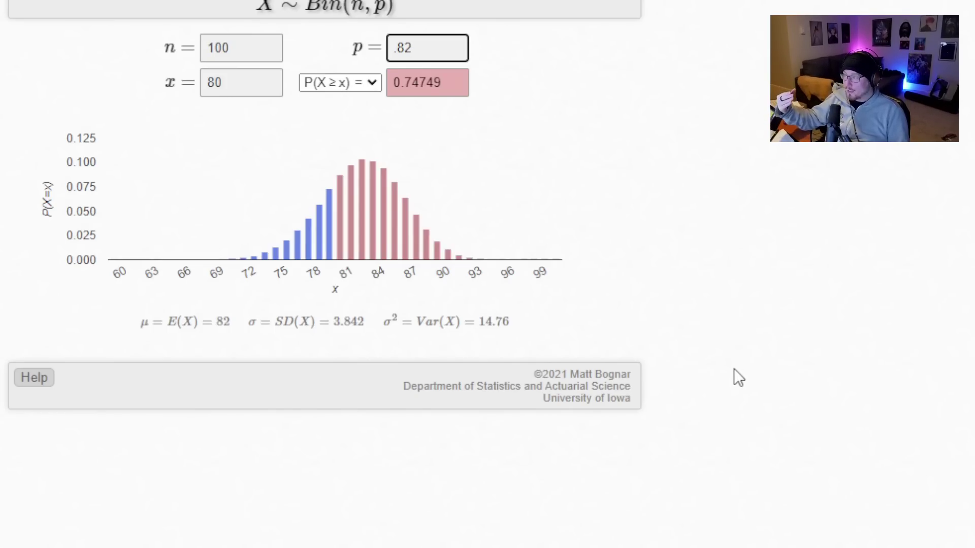
left_click(738, 355)
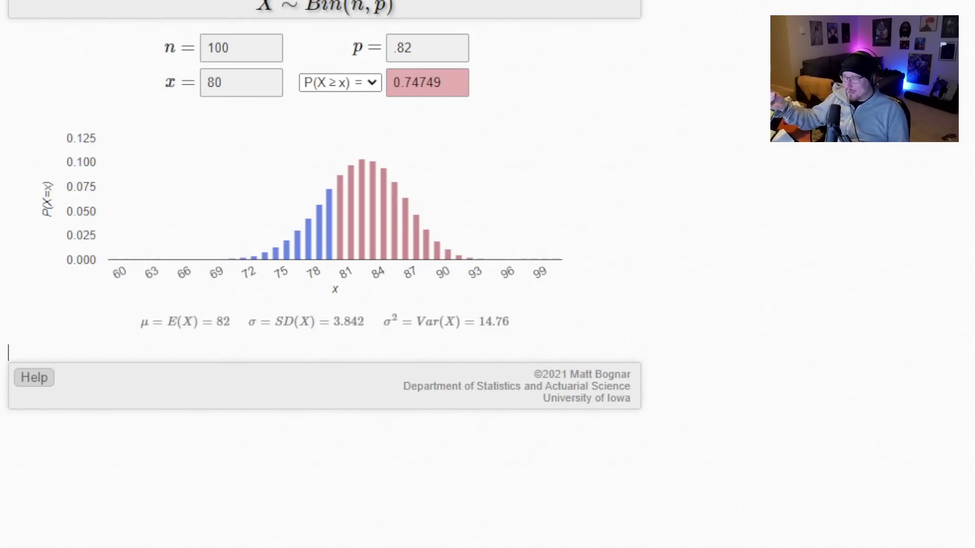
Switch to the chat log in Google Sheets and highlight "WR number of times played" within cell A237's text.
key("alt+Tab")
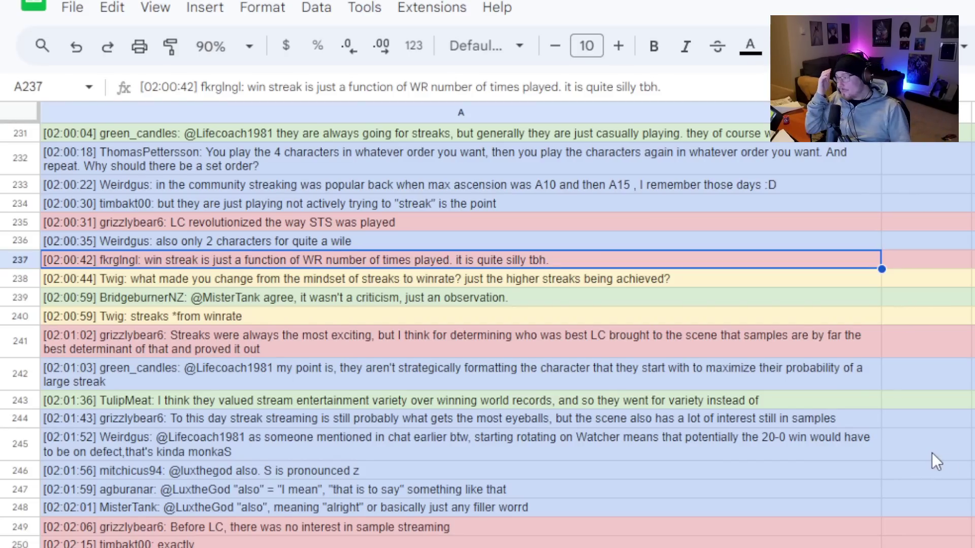
left_click(289, 299)
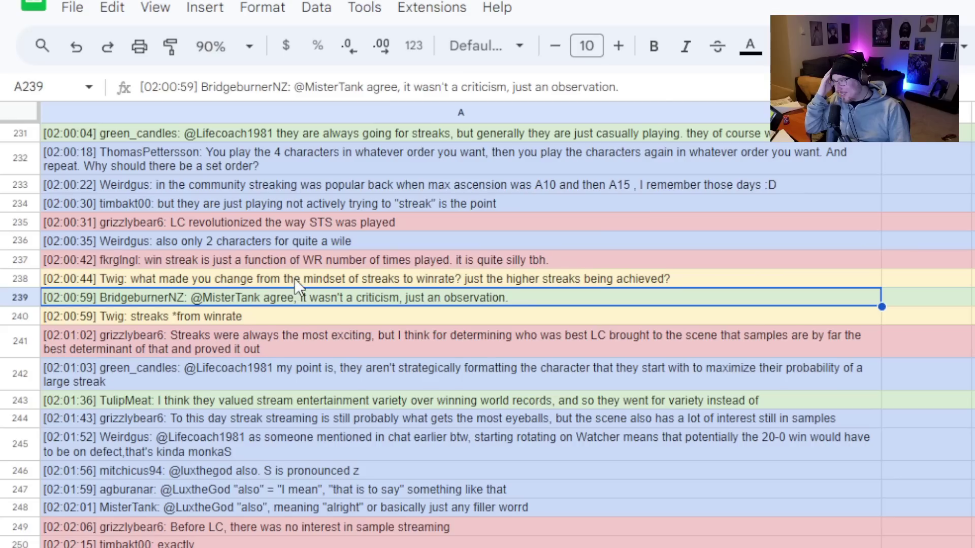
left_click(297, 278)
left_click(379, 262)
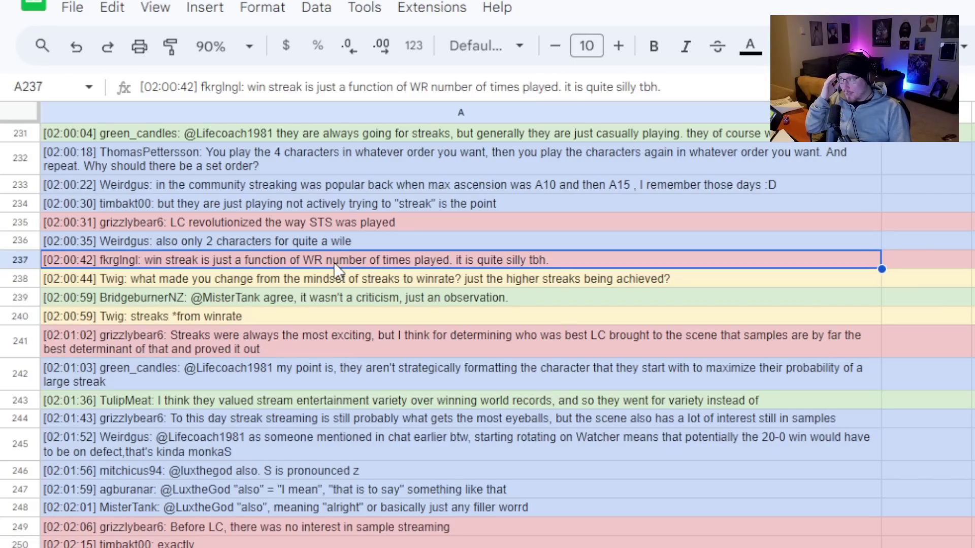
left_click_drag(408, 86, 559, 88)
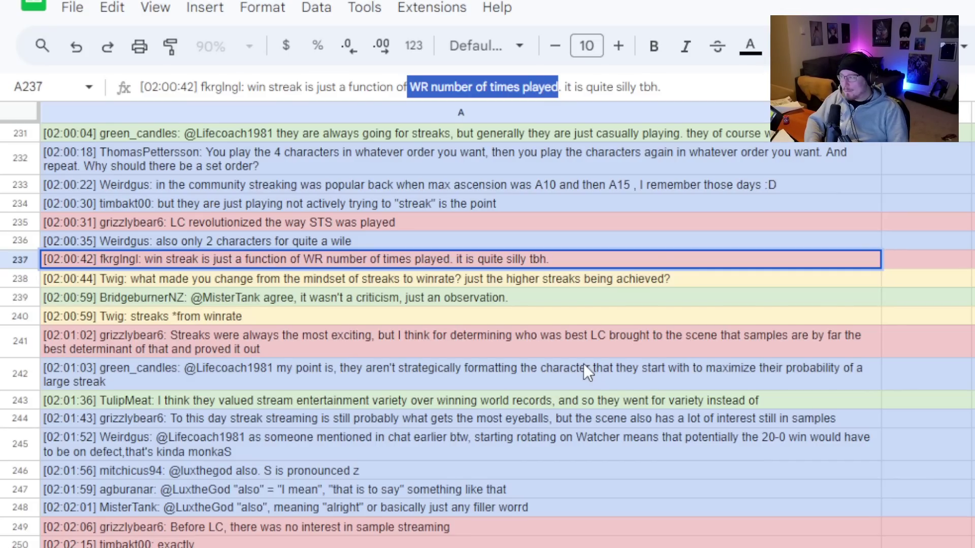
Review the chat messages about streaks and samples in cells A241 and A243 and the rows following them.
left_click(701, 344)
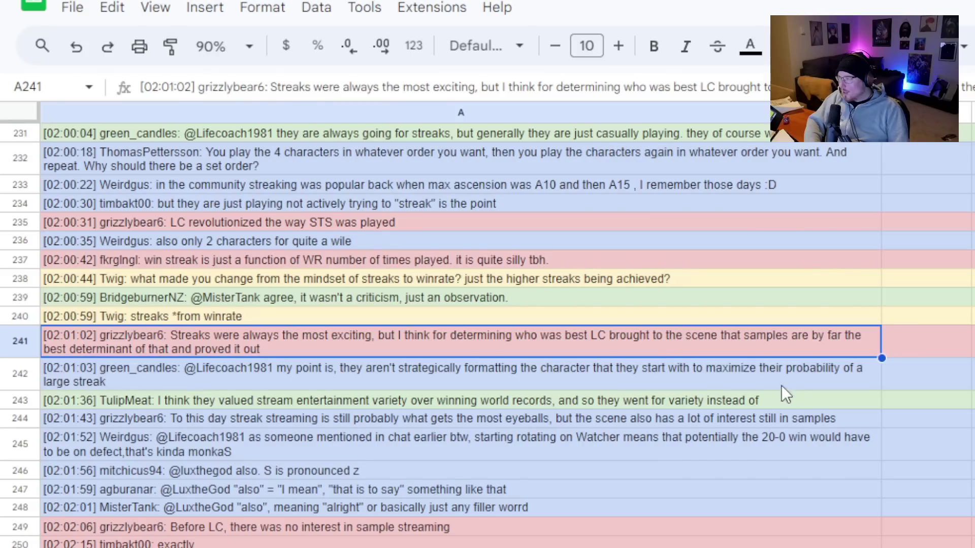
left_click(770, 404)
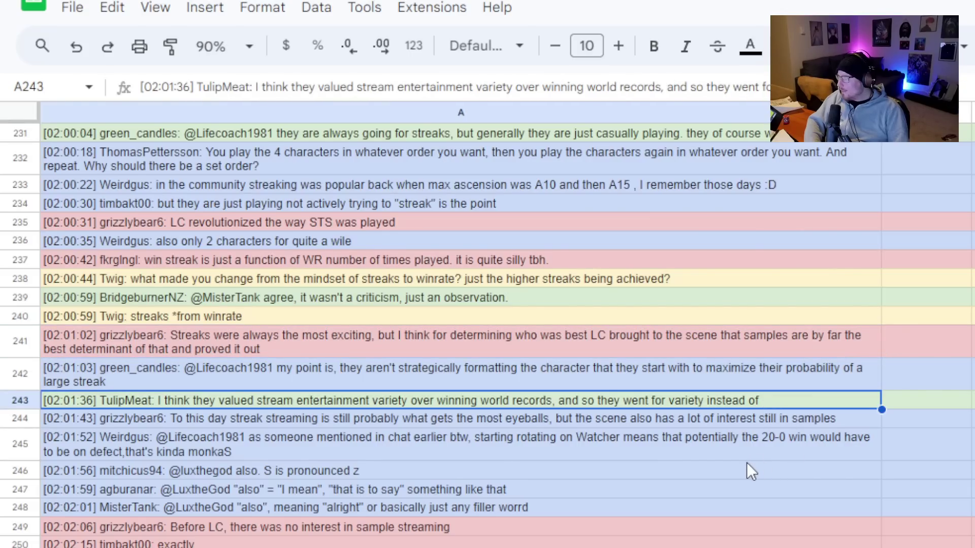
scroll(753, 463, "down", 1)
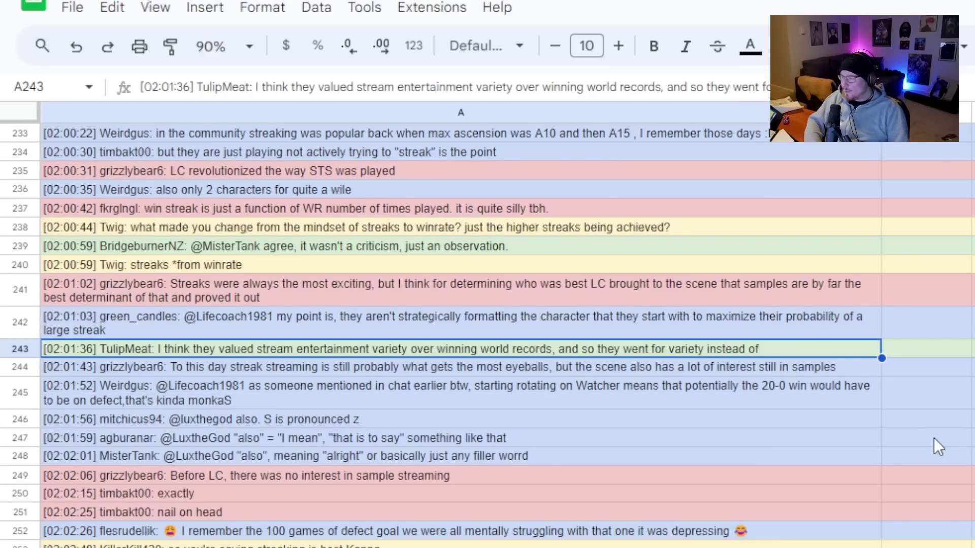
scroll(934, 445, "down", 1)
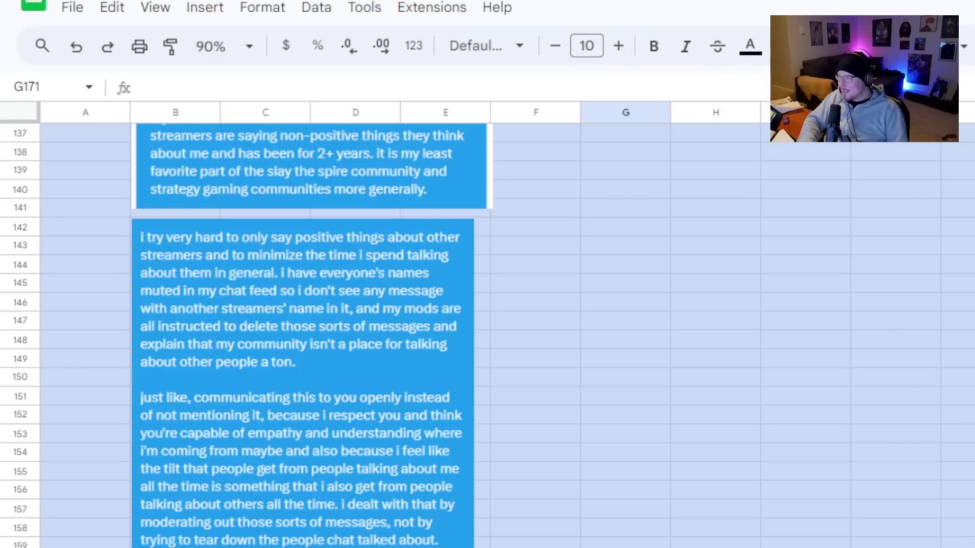
Look through the private-message screenshots on the other sheet, from row 1 down to about row 50.
scroll(488, 325, "up", 15)
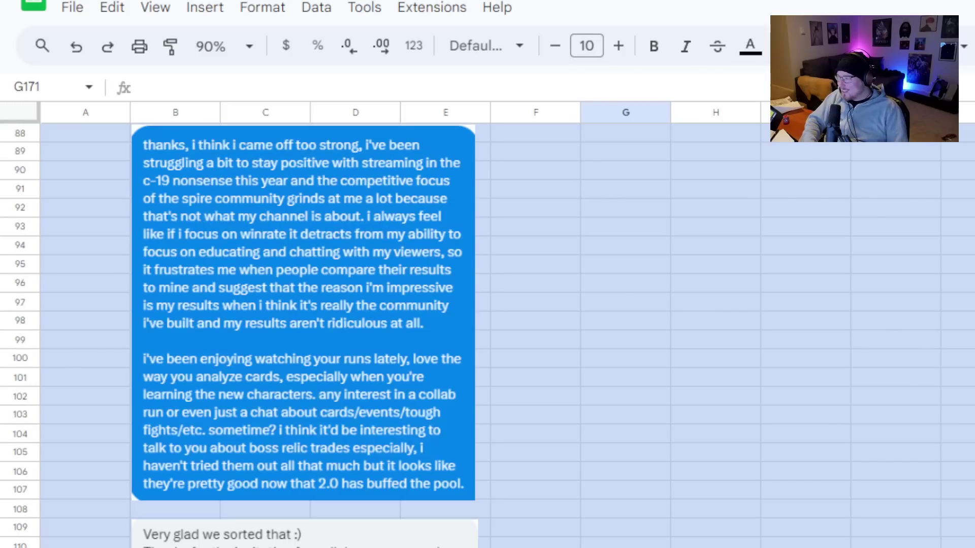
scroll(488, 325, "up", 5)
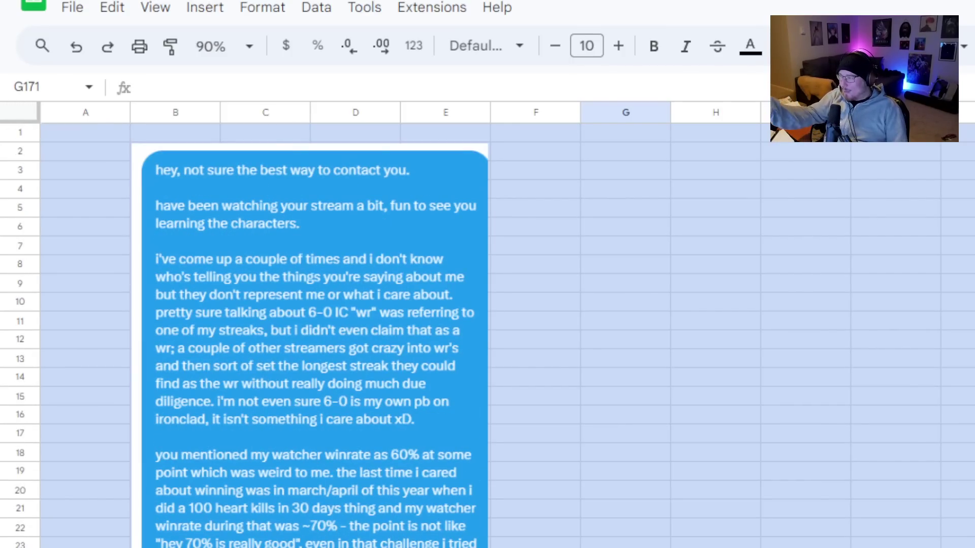
scroll(487, 326, "down", 7)
scroll(487, 326, "down", 3)
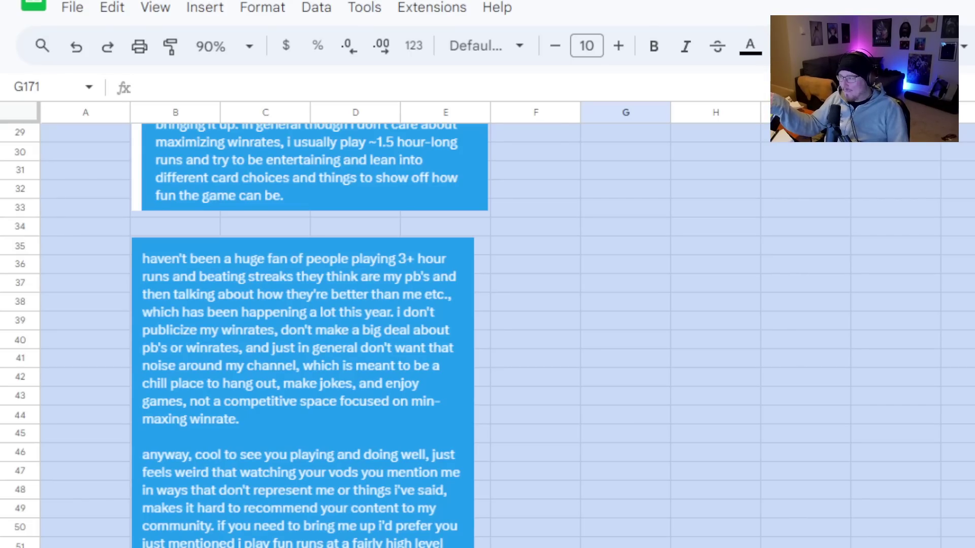
Return to the chat log sheet and review the sample-streaming messages in A249:A251 and the following ones through row 255.
key("ctrl+Page_Down")
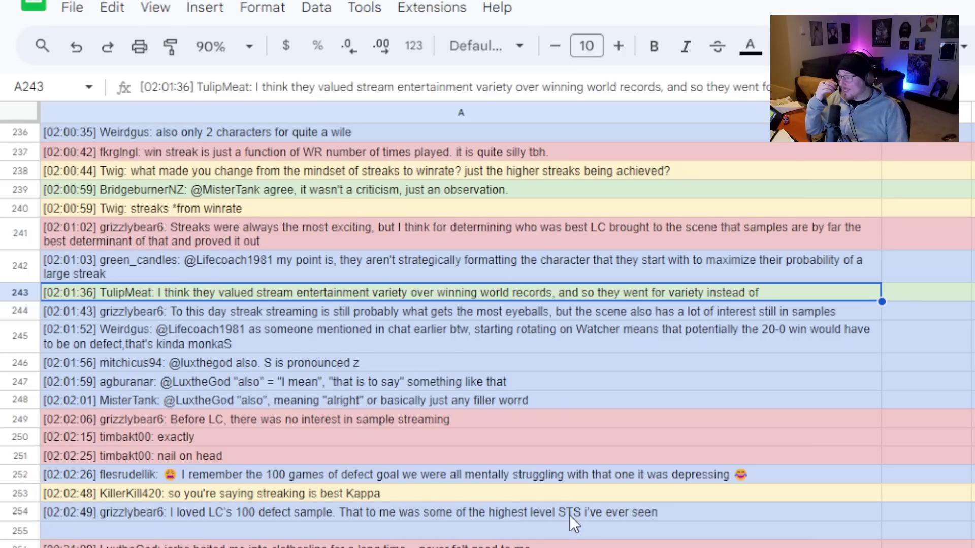
left_click(439, 442)
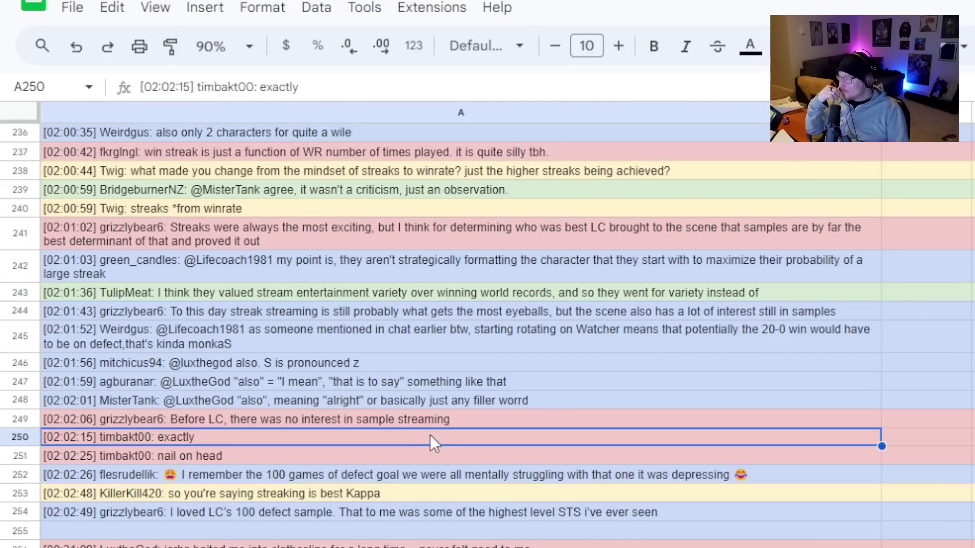
left_click_drag(429, 420, 422, 457)
scroll(726, 400, "down", 1)
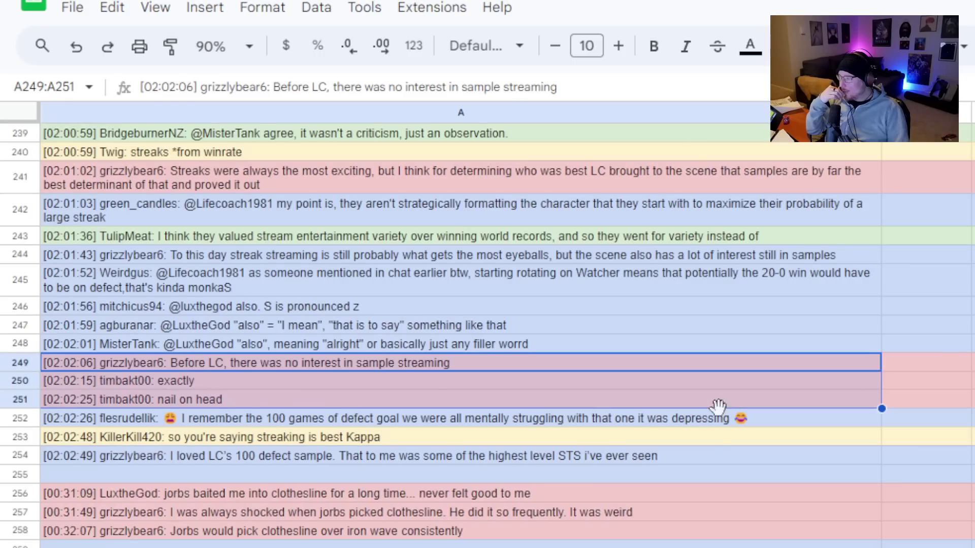
left_click(468, 439)
scroll(828, 515, "down", 1)
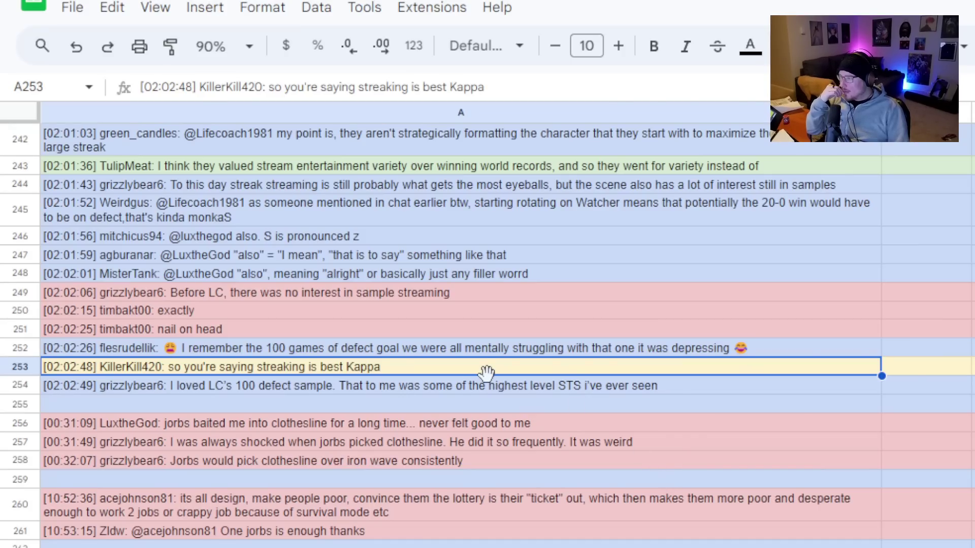
left_click(479, 402)
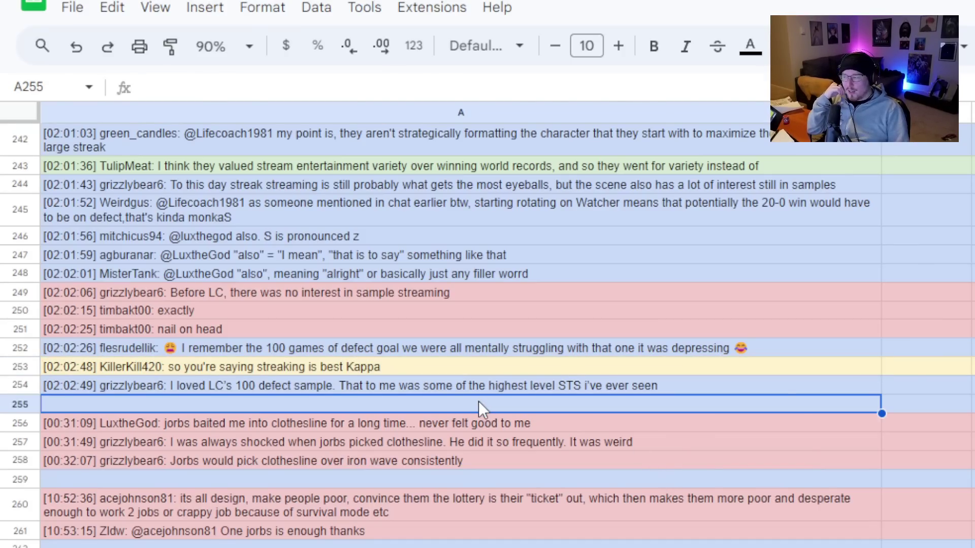
Read through the clothesline messages one by one in cells A256, A257 and A258.
scroll(479, 401, "down", 3)
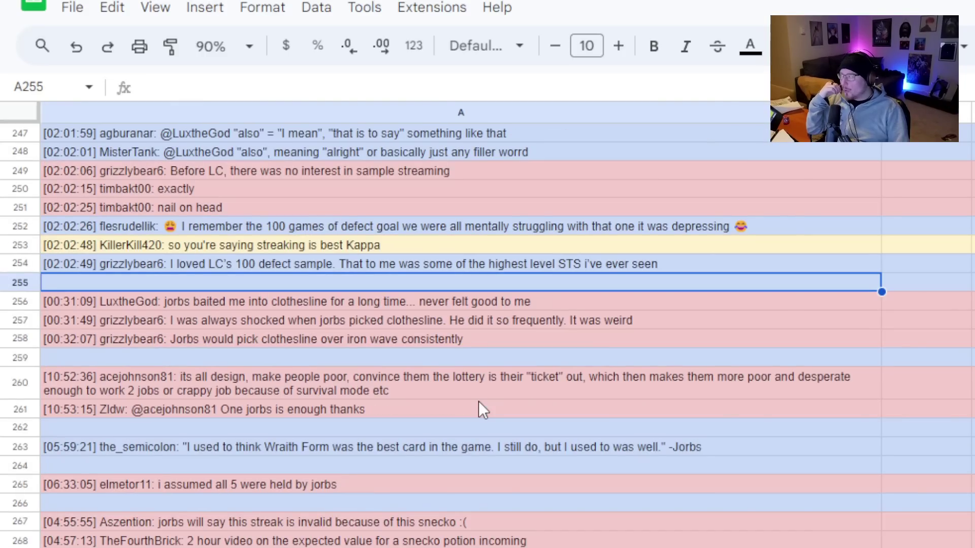
scroll(479, 402, "down", 2)
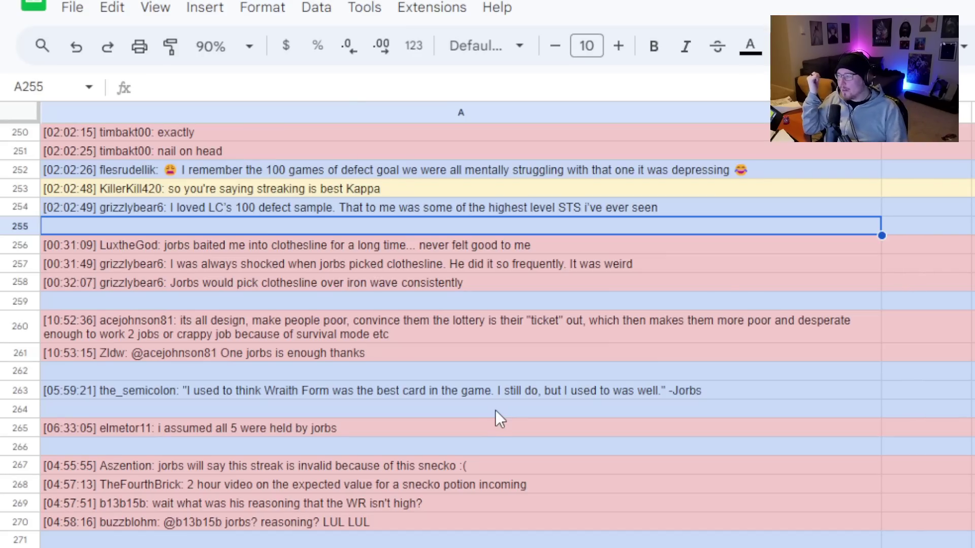
left_click(323, 254)
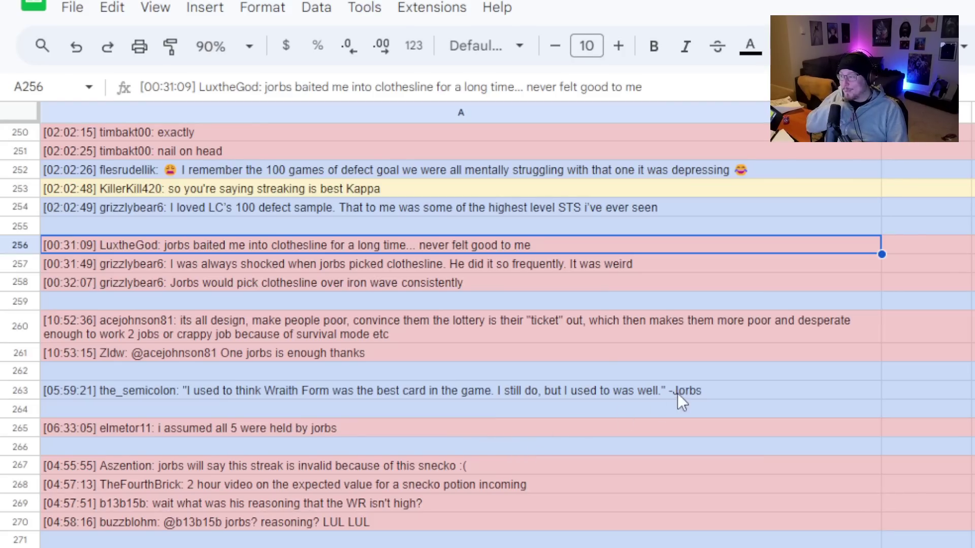
left_click(777, 268)
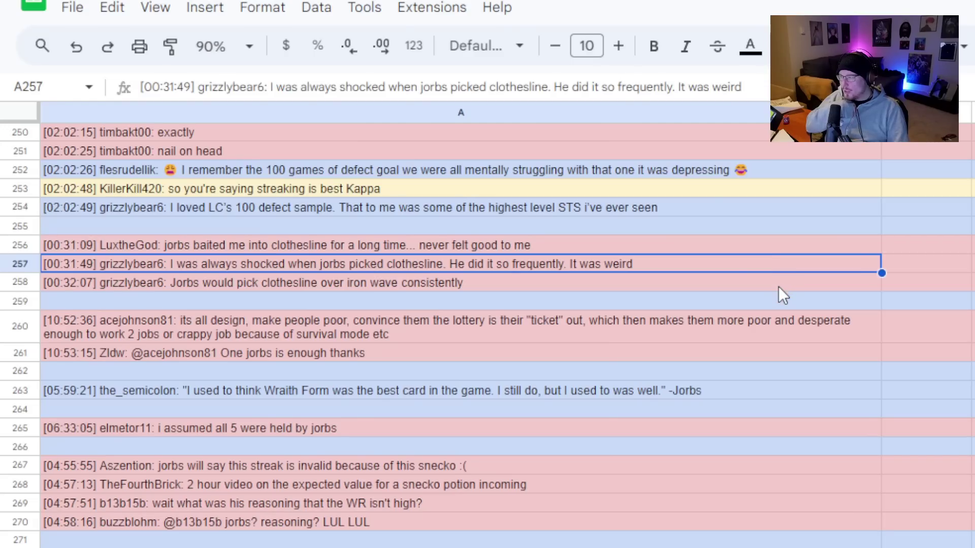
left_click(776, 284)
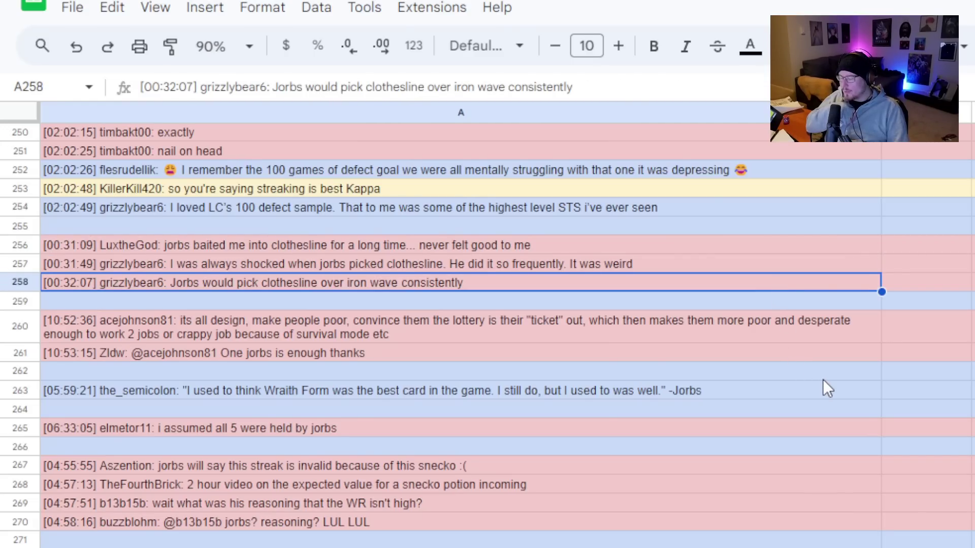
Read the chat messages in cells A260, A261 and A265, then bring the snecko messages into view.
scroll(822, 381, "down", 1)
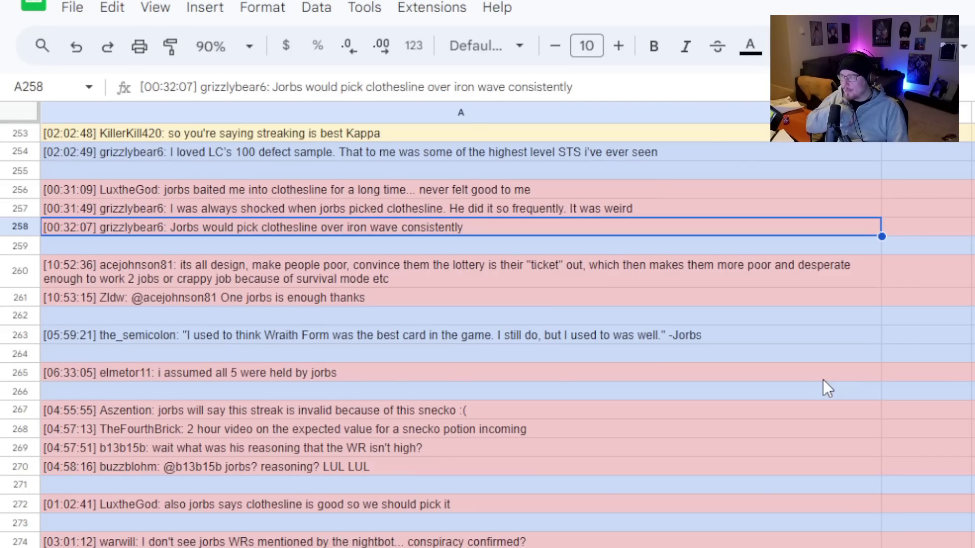
left_click(419, 275)
scroll(781, 325, "down", 1)
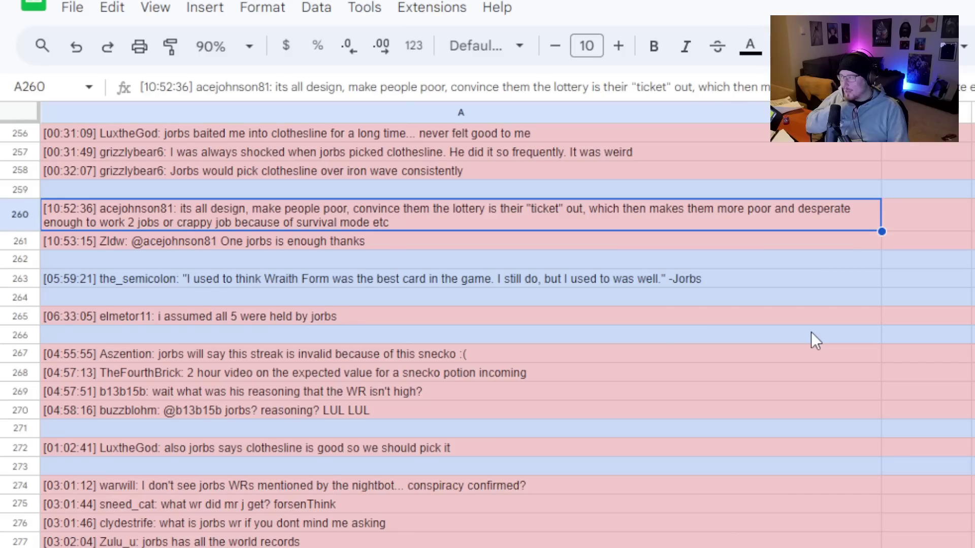
left_click(441, 240)
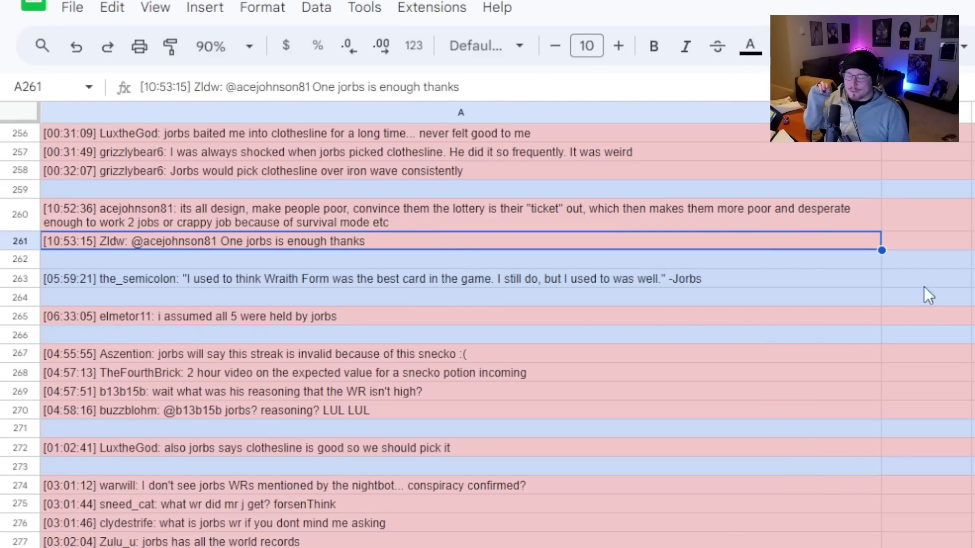
left_click(295, 320)
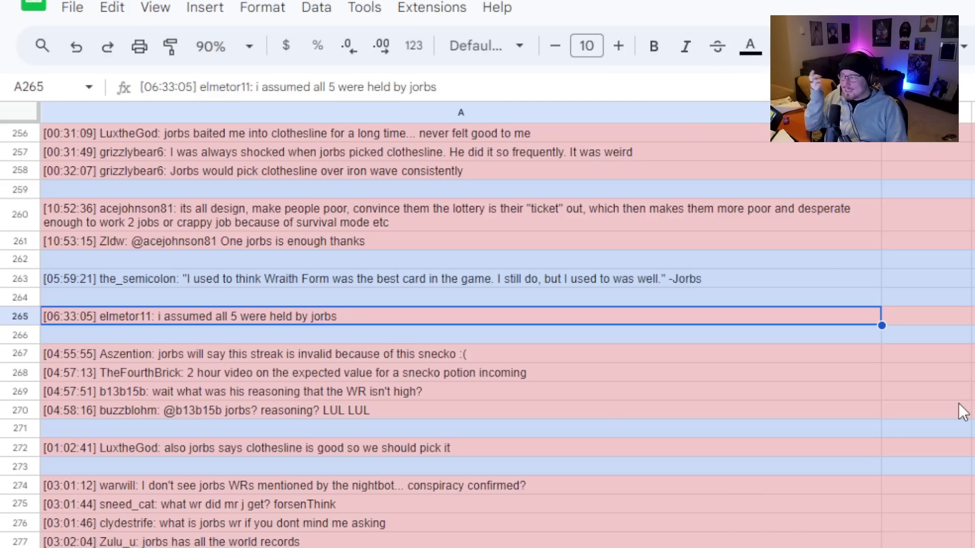
scroll(960, 403, "down", 1)
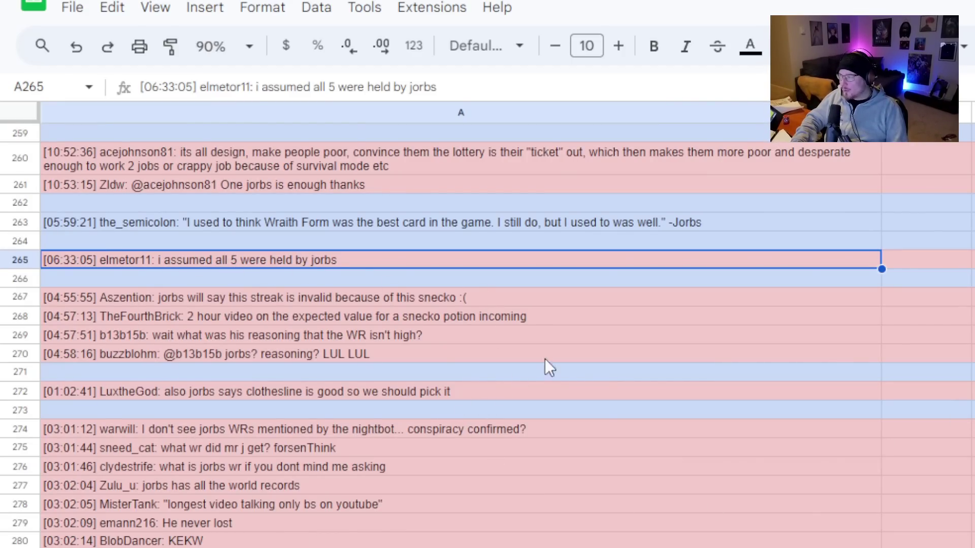
Move the note "lifecoach smiles and says "yeah, probably"" from F267 to B267, beside the snecko message.
left_click(928, 298)
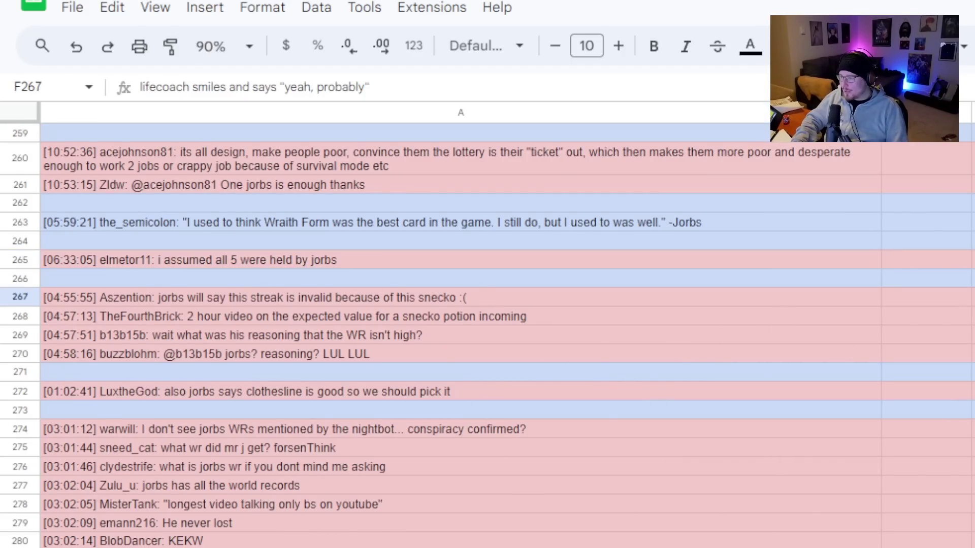
double_click(932, 303)
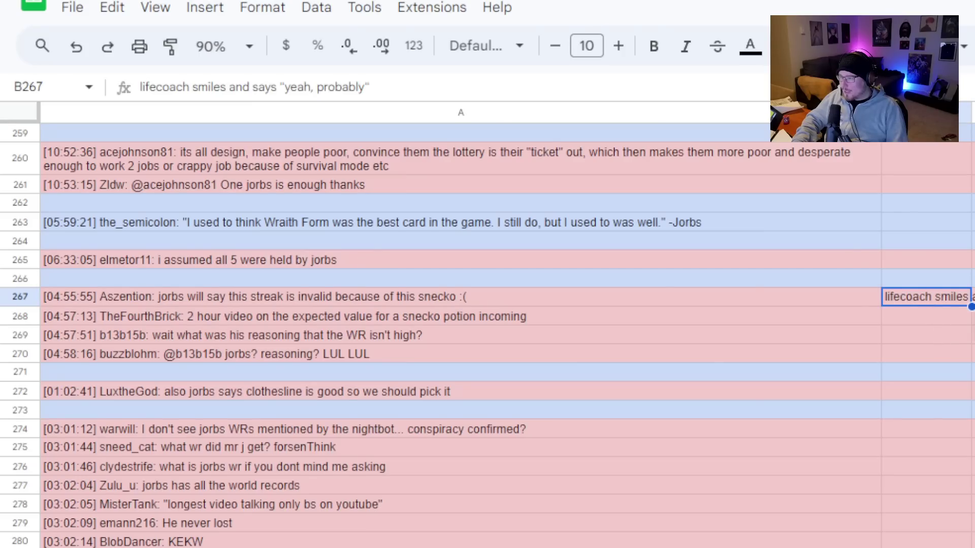
key("Escape")
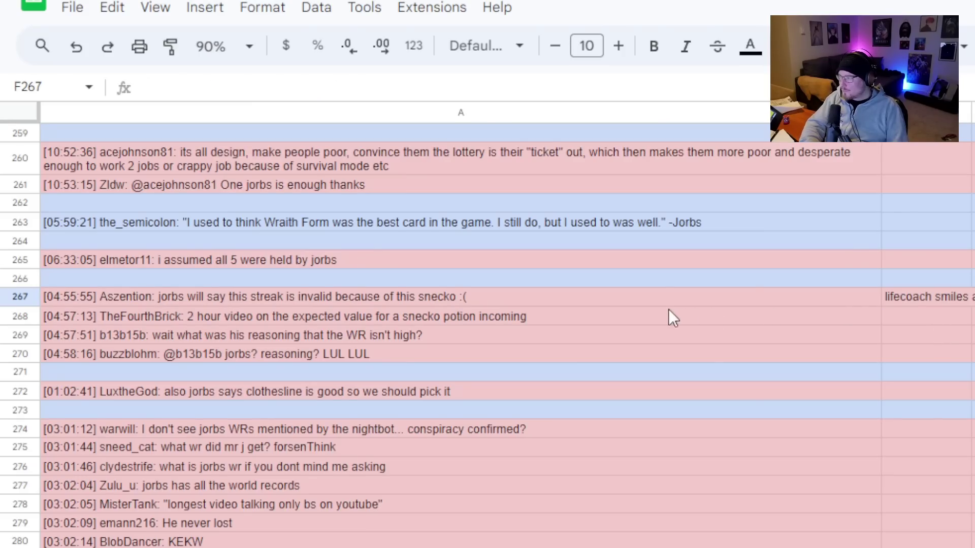
left_click(659, 310)
left_click(648, 298)
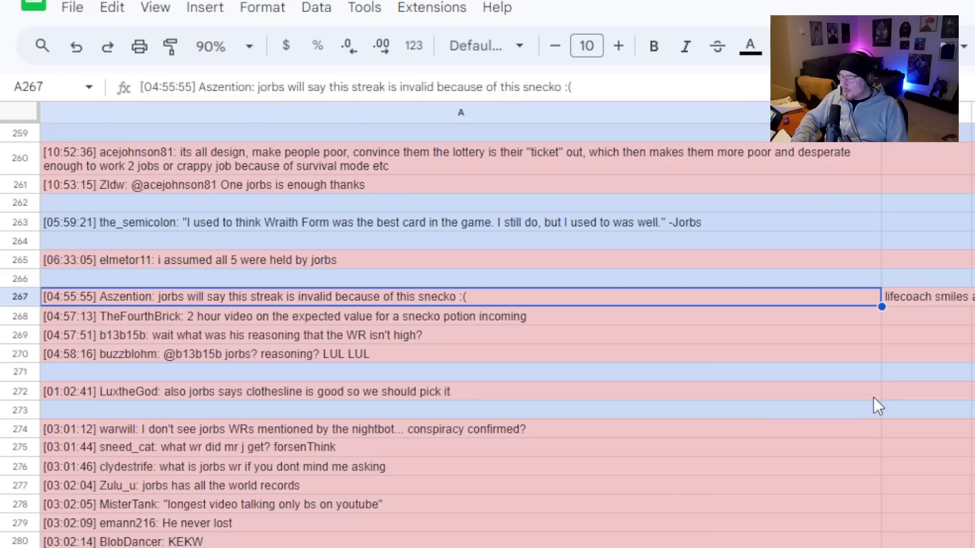
left_click(923, 306)
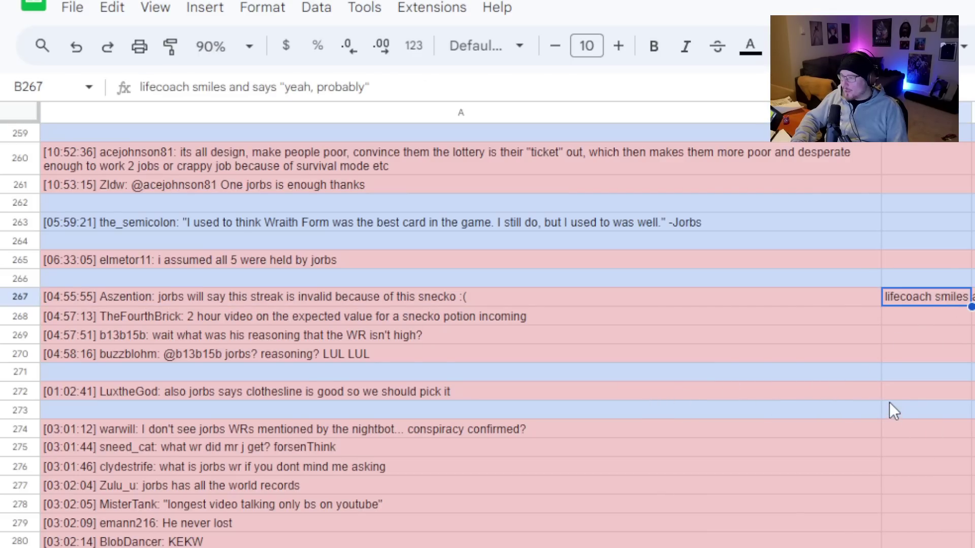
Move the note "where he explains 2 hours why our watcher winstreak cannot be very high" from G268 to B268.
left_click_drag(890, 411, 894, 394)
left_click(974, 392)
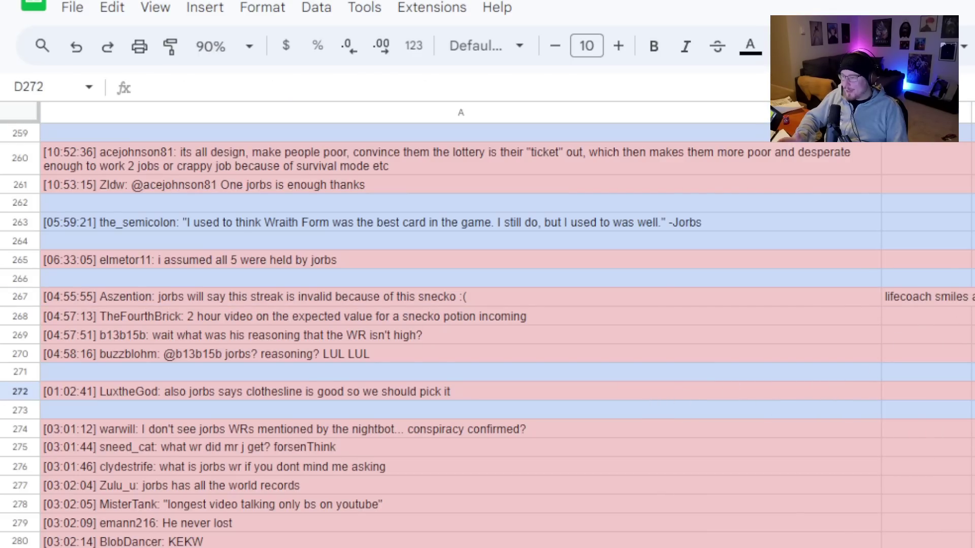
left_click(974, 316)
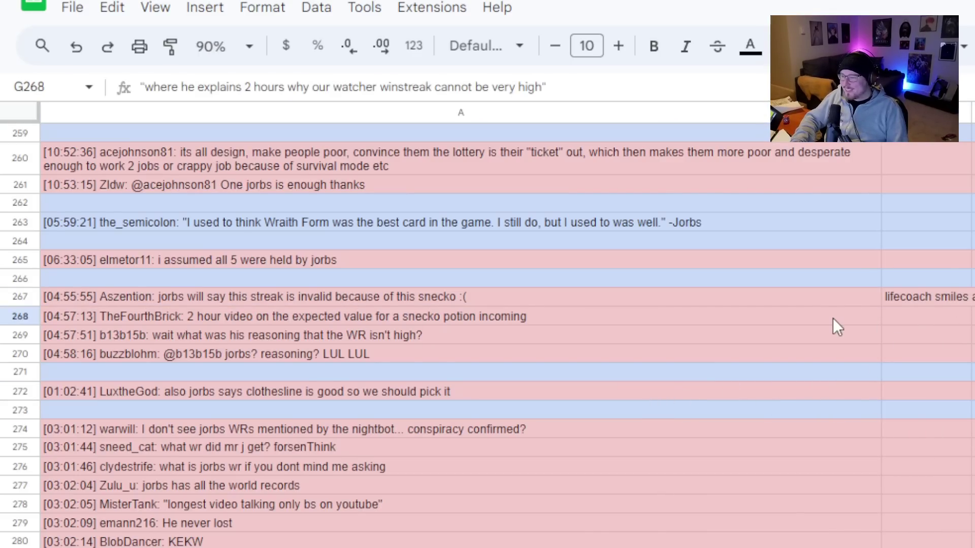
left_click(899, 320)
type("\"where he explains 2 hours why our watcher winstreak cannot be very high\"")
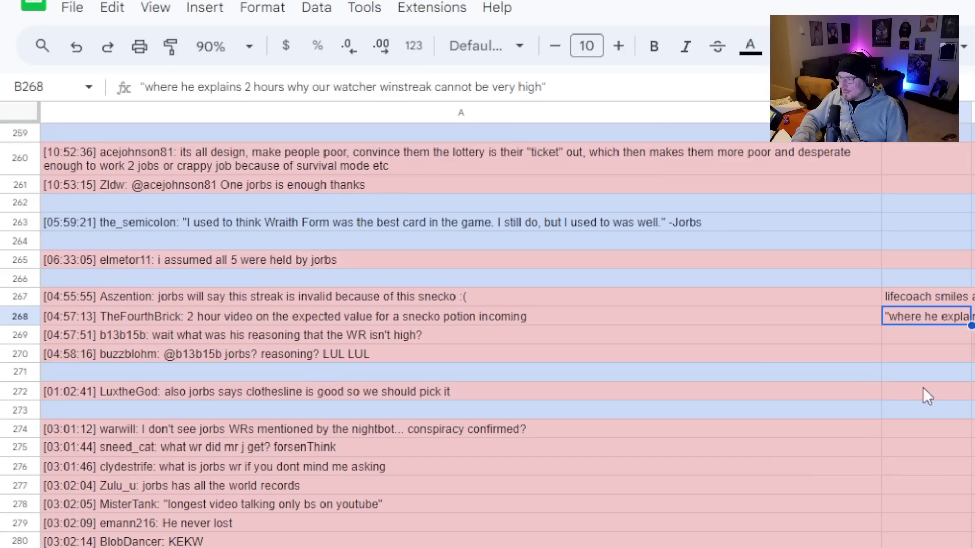
left_click(974, 316)
key("Delete")
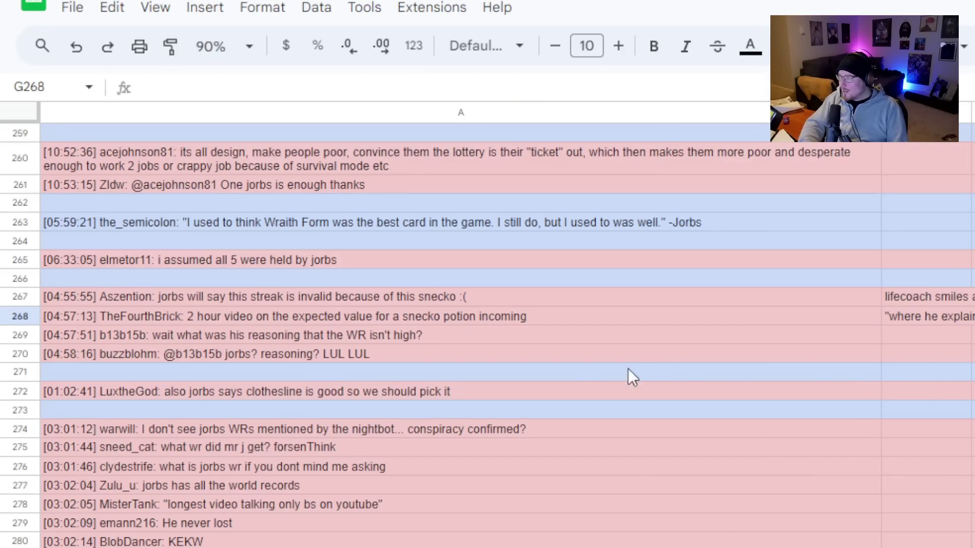
left_click(700, 394)
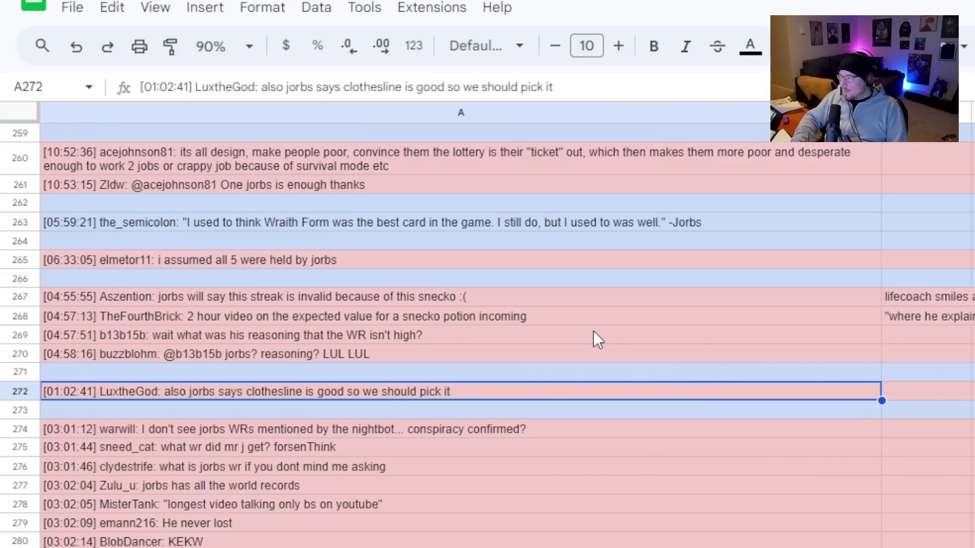
left_click(946, 317)
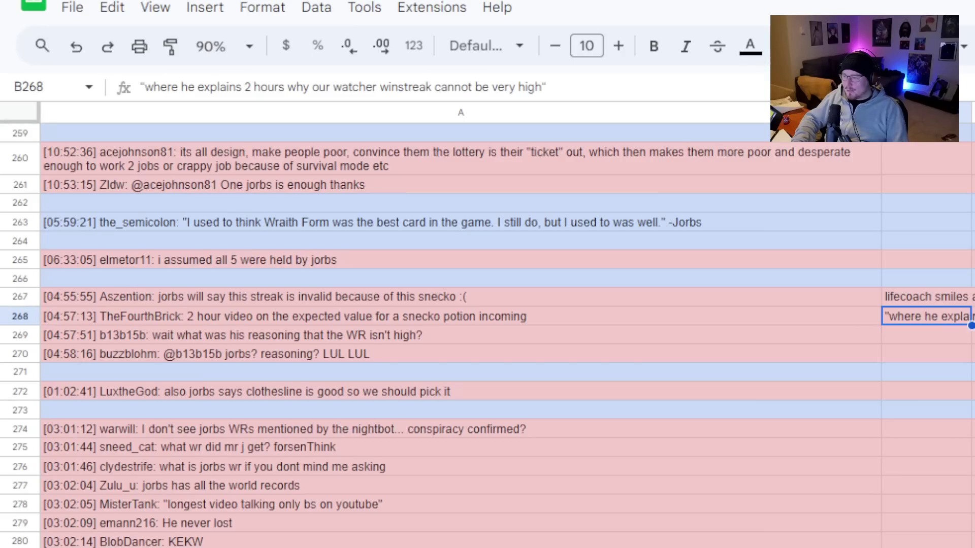
Move the note "reality denied overexplain" from G269 to B269, beside the message asking about the reasoning.
left_click(974, 336)
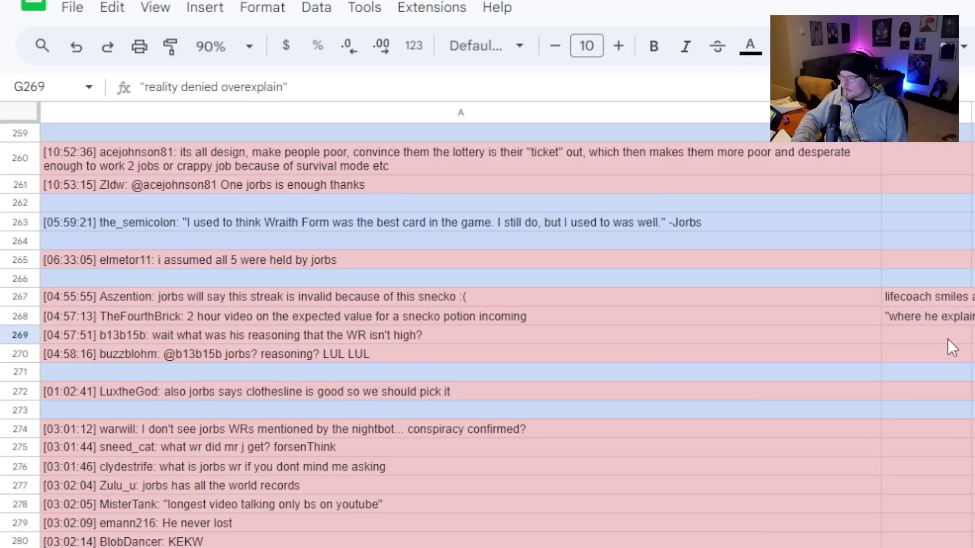
left_click(948, 338)
type("\"reality denied overexplain\"")
left_click(973, 336)
key("Delete")
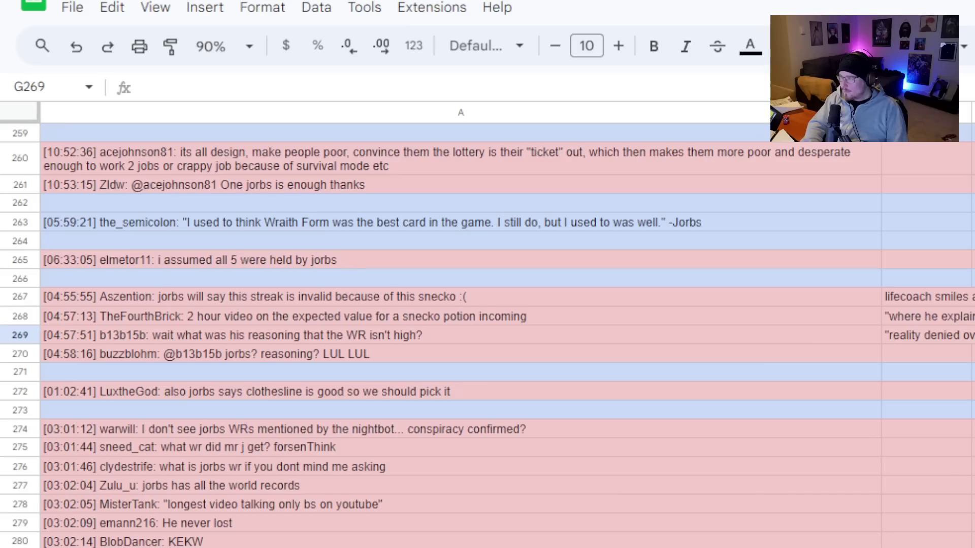
left_click(869, 391)
left_click(942, 340)
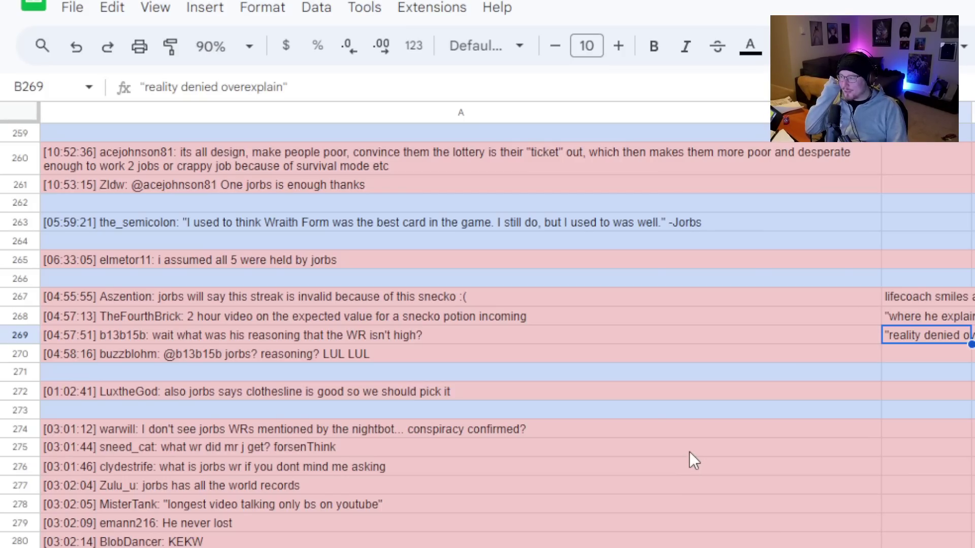
Read the chat messages in cells A269, A270 and A272 in turn.
scroll(718, 431, "down", 1)
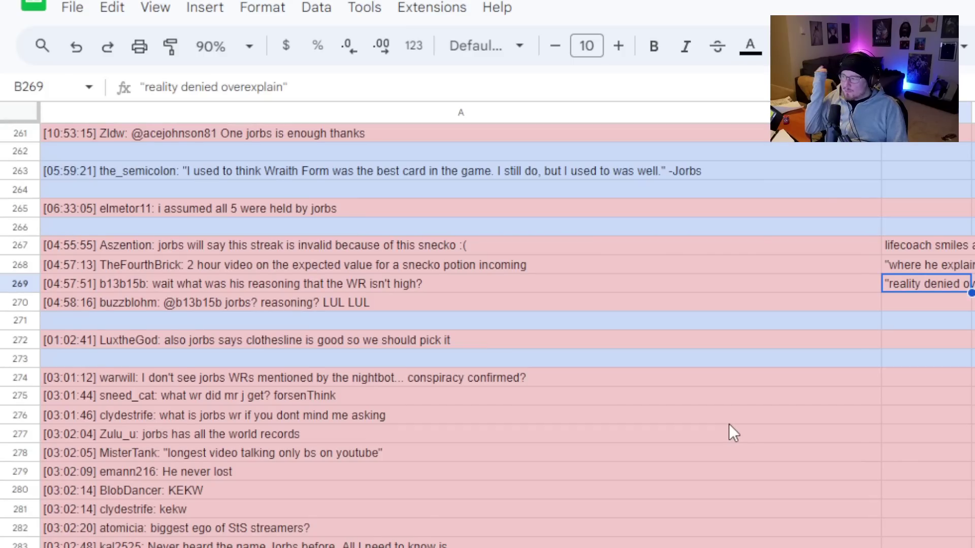
scroll(729, 433, "down", 1)
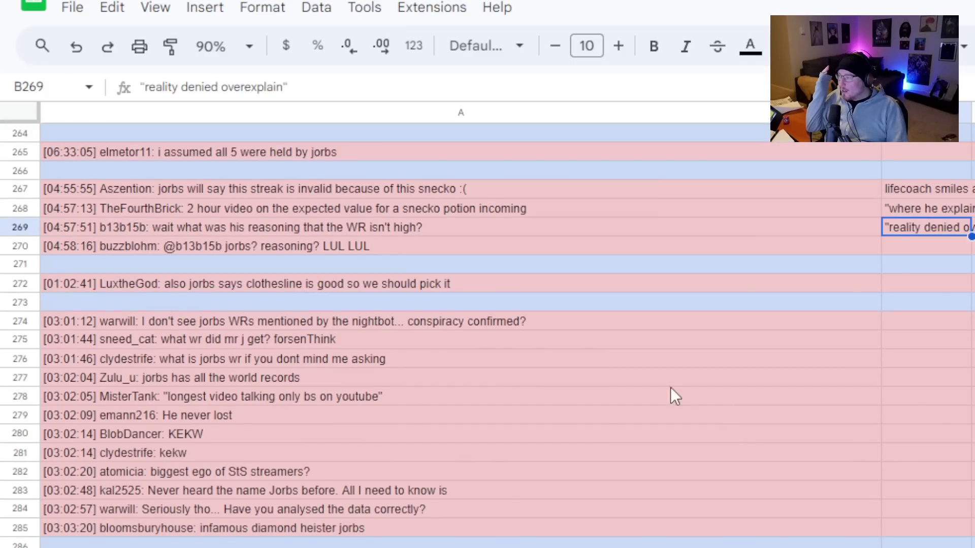
key("Left")
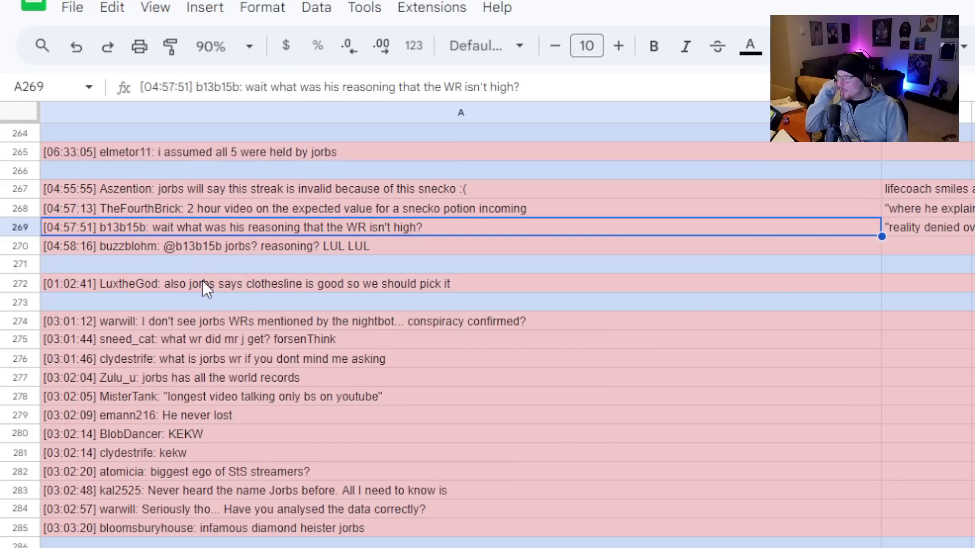
left_click(482, 248)
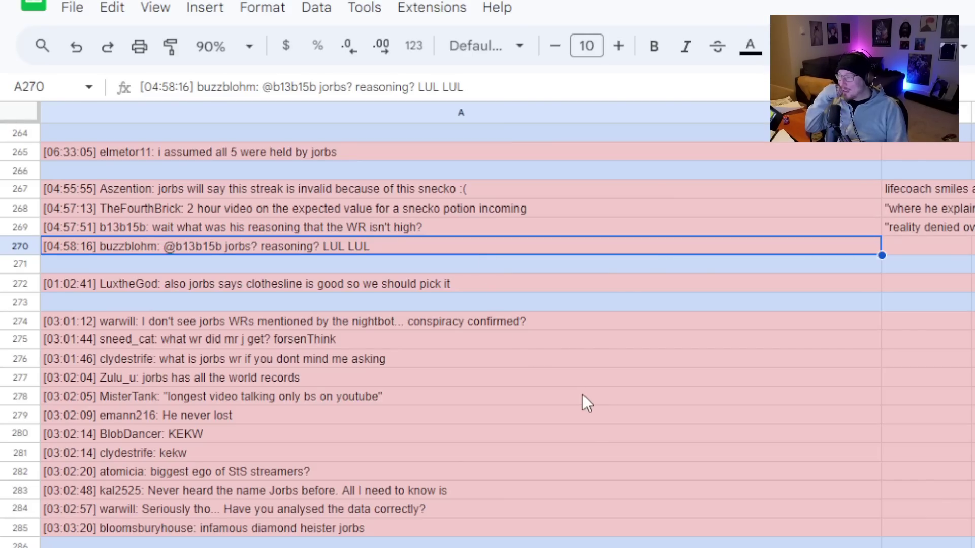
left_click(541, 287)
scroll(612, 345, "down", 1)
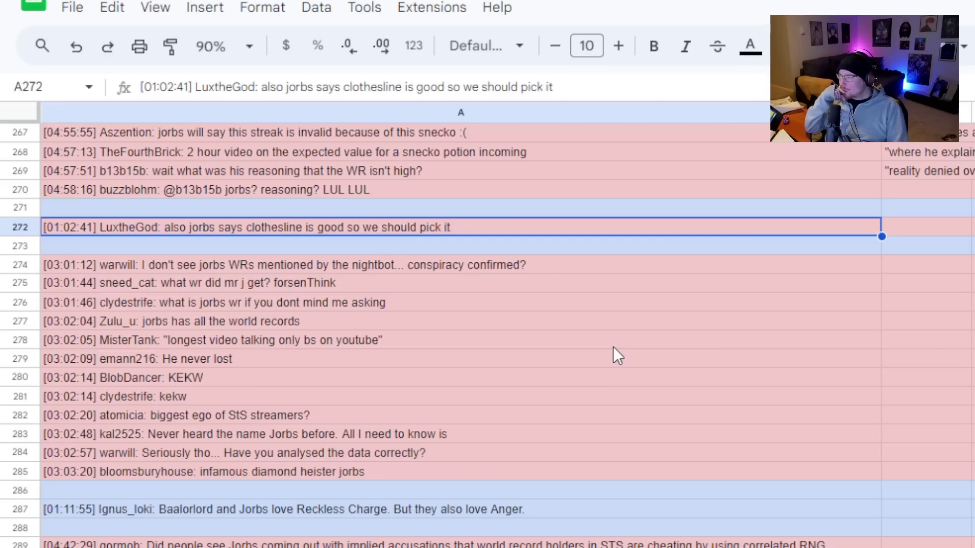
Compare the two clothesline messages from the same chatter by selecting A256 and A272 together.
scroll(614, 346, "up", 5)
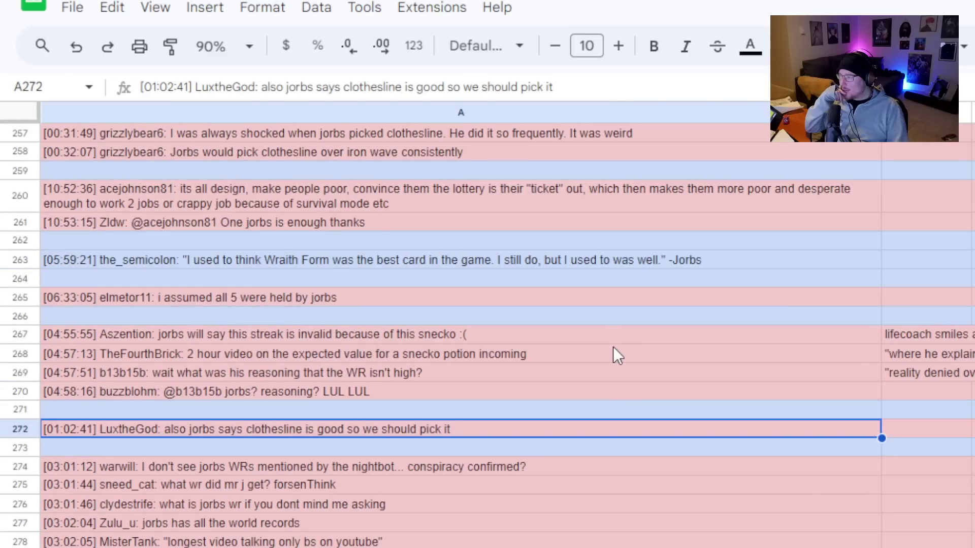
scroll(614, 346, "up", 2)
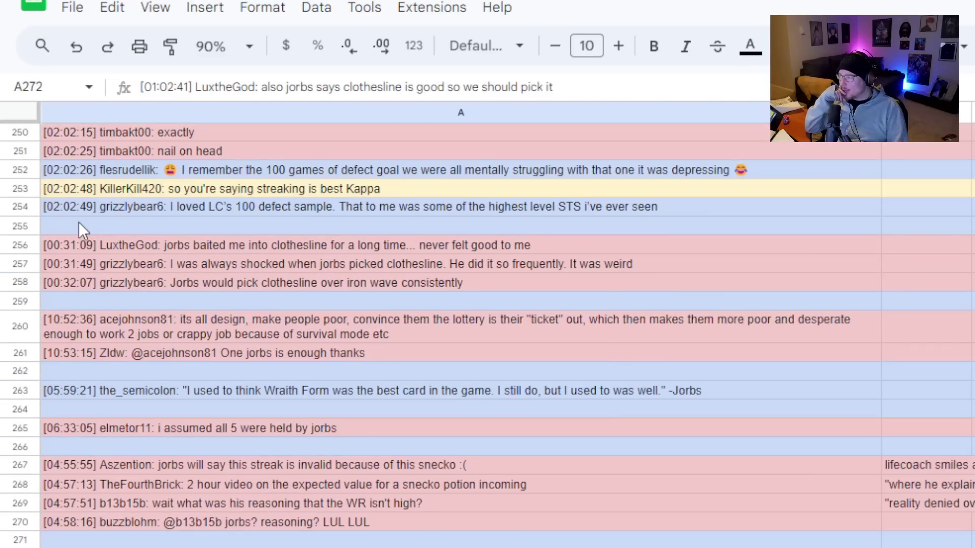
left_click(121, 247)
left_click(518, 547, "ctrl")
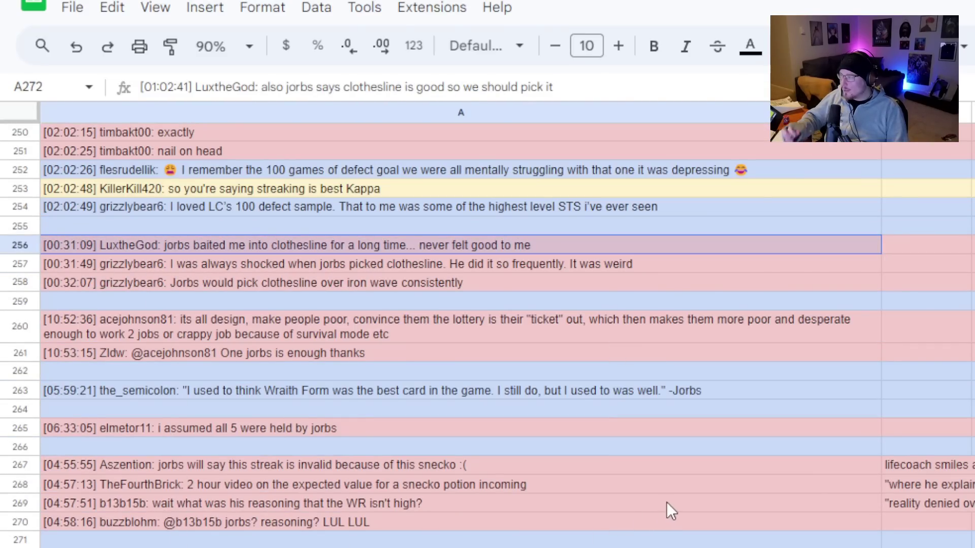
scroll(667, 501, "down", 3)
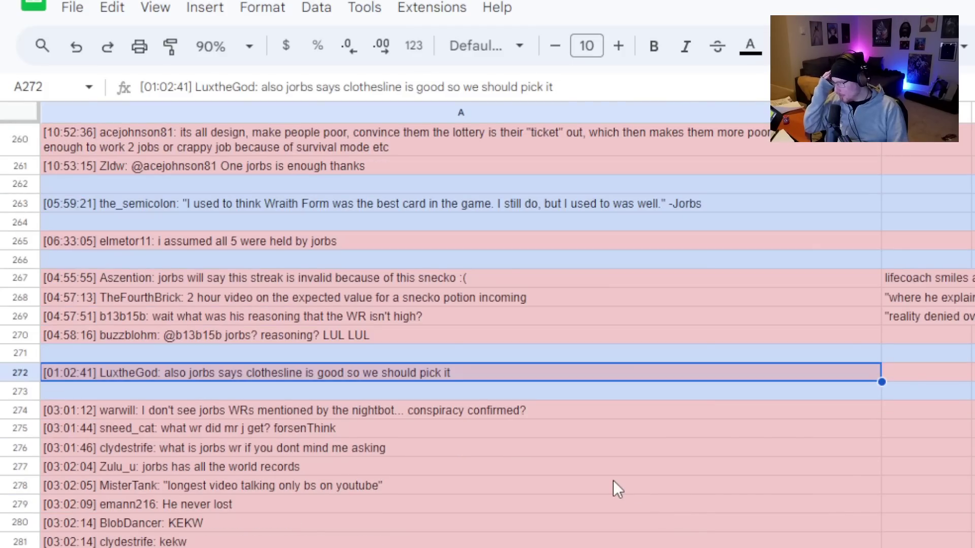
Read through the messages about Jorbs' world records one by one in cells A274 to A278.
scroll(614, 481, "down", 2)
left_click(520, 289)
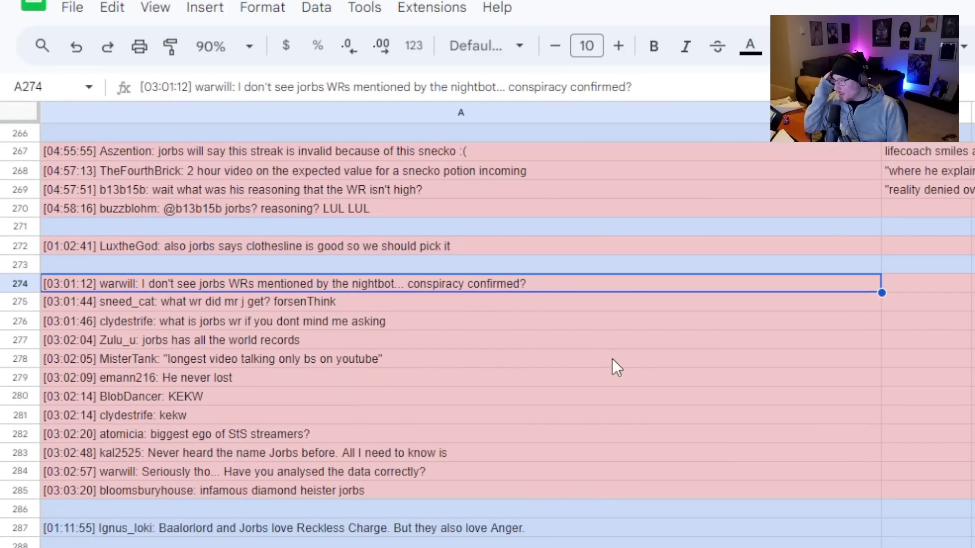
scroll(613, 359, "down", 1)
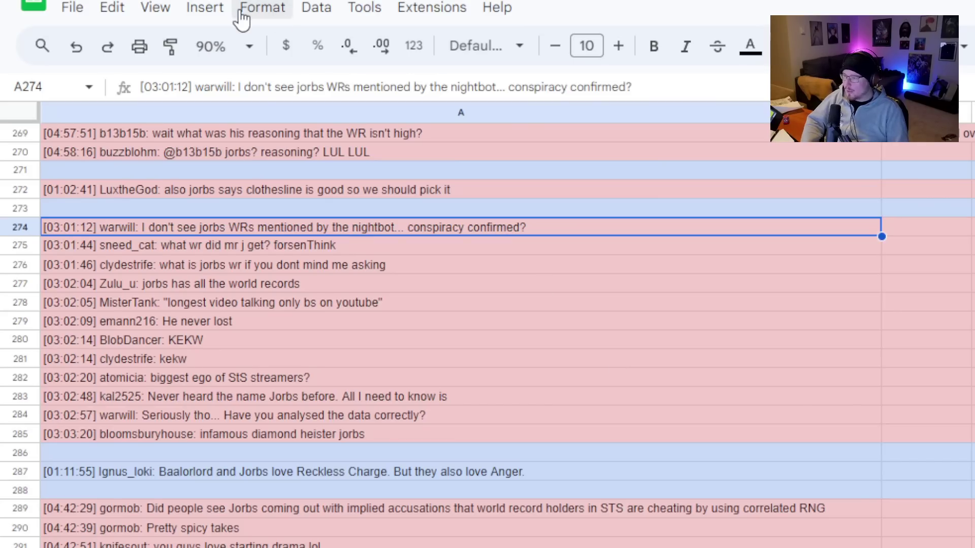
key("Down")
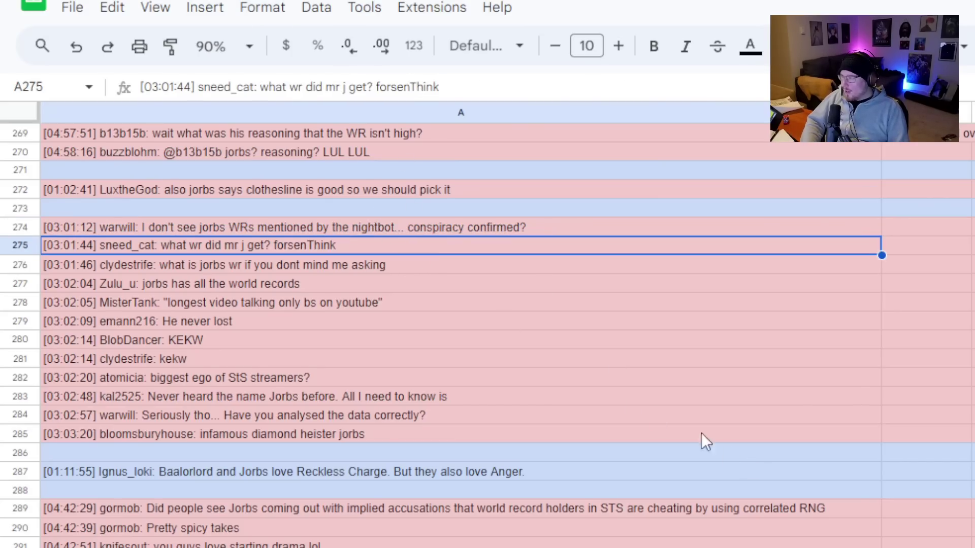
key("Down")
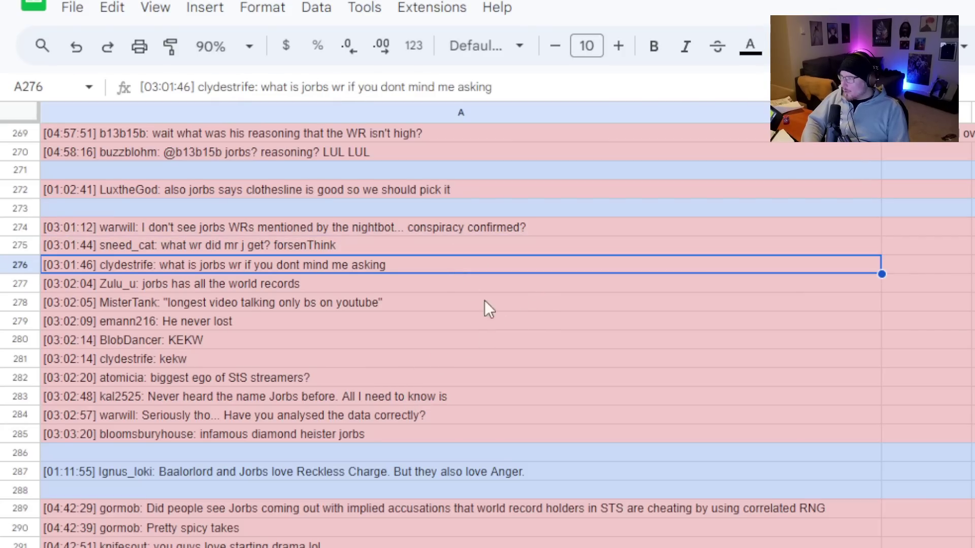
left_click(468, 290)
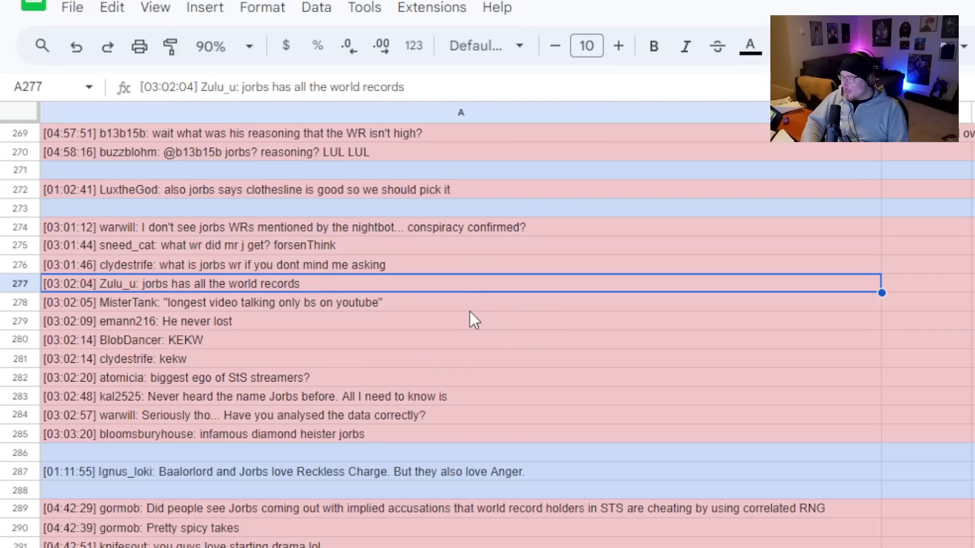
left_click(468, 307)
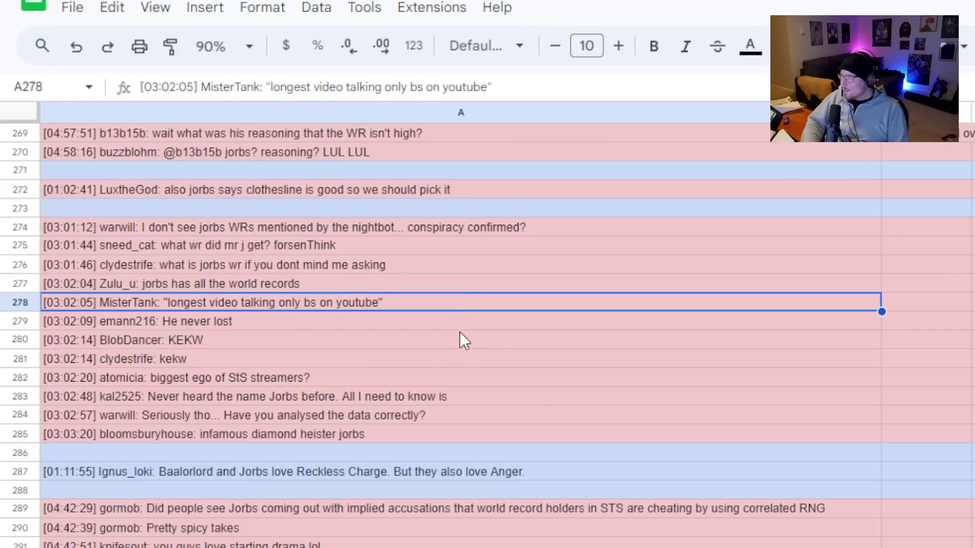
Continue reading the Jorbs discussion one message at a time in cells A279 to A284.
left_click(458, 326)
left_click(463, 347)
left_click(465, 363)
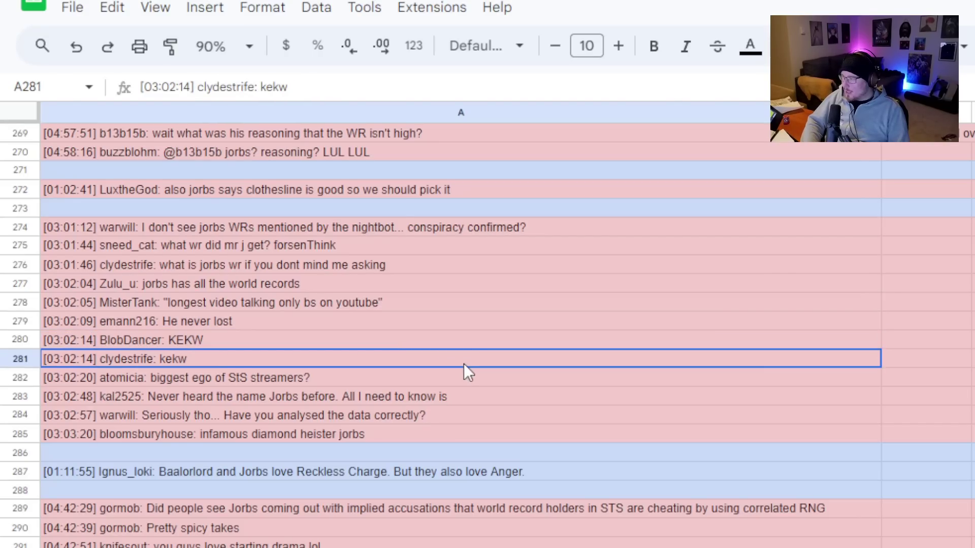
left_click(464, 382)
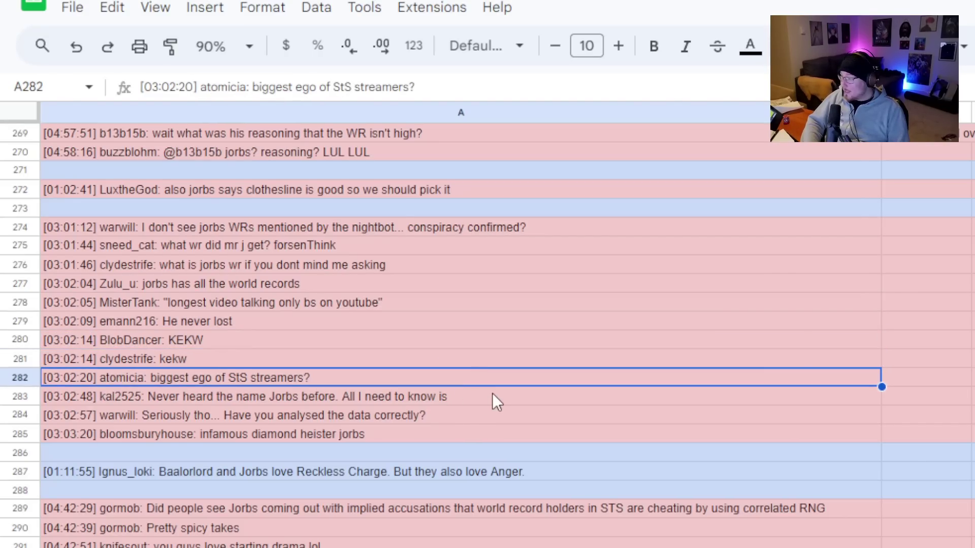
left_click(508, 396)
scroll(634, 372, "down", 1)
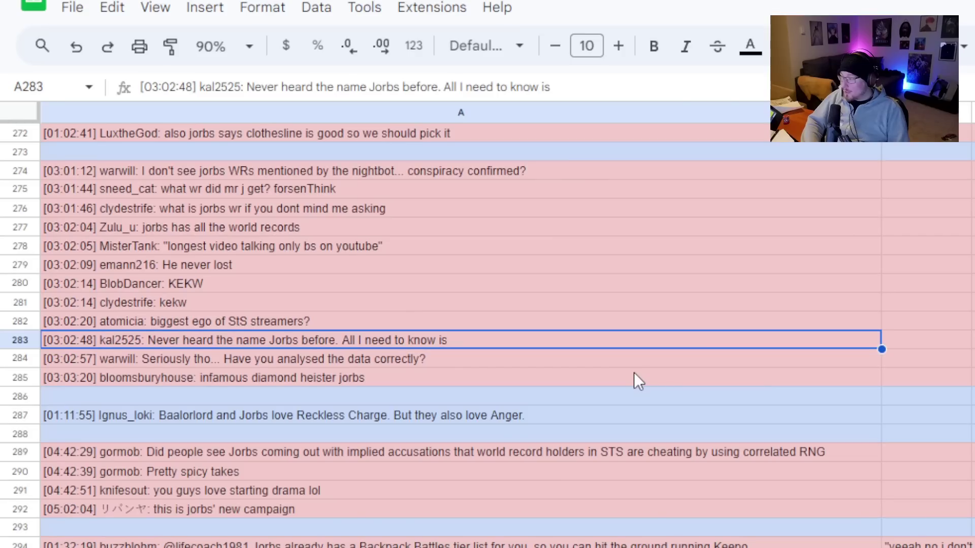
left_click(552, 360)
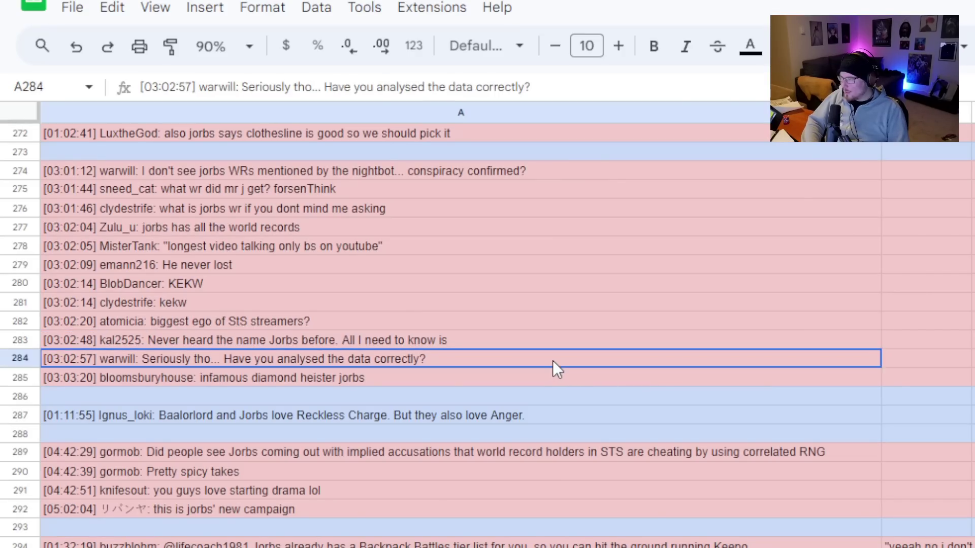
Change the fill colour of the "infamous diamond heister jorbs" message in A285 to light green.
left_click(521, 380)
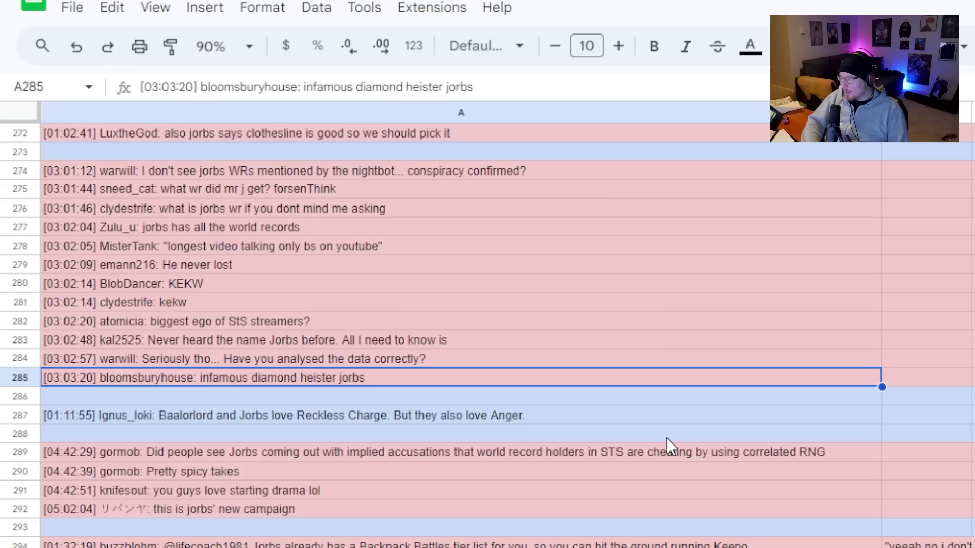
left_click(782, 46)
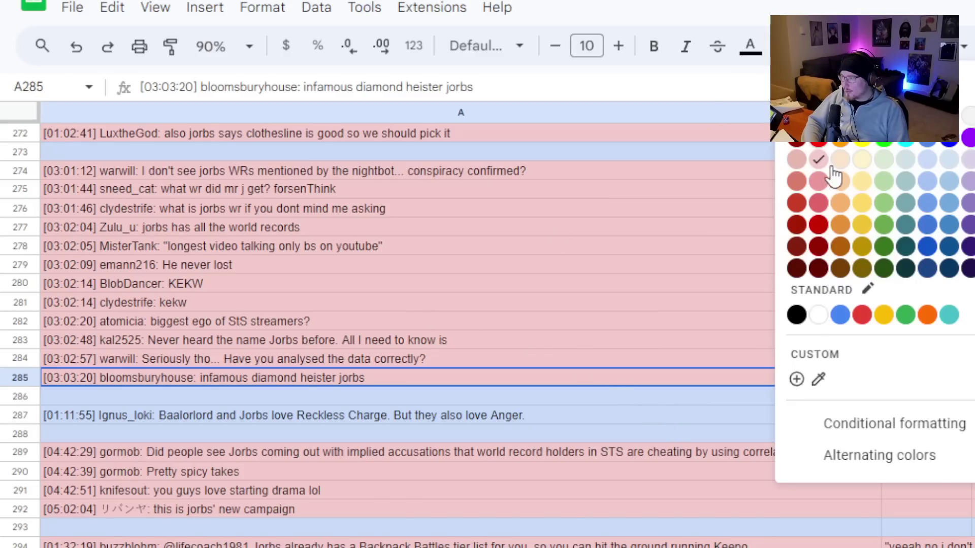
left_click(879, 161)
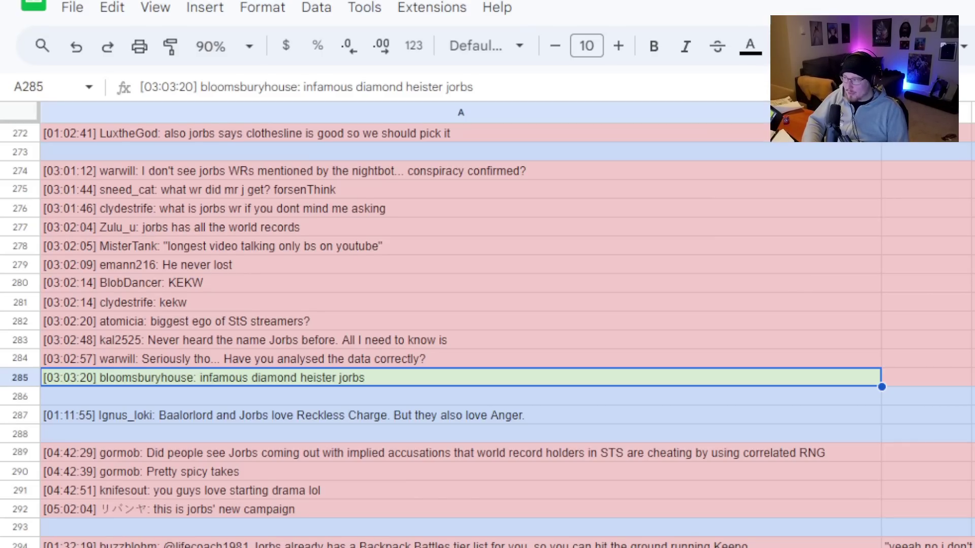
Look over the chat messages that follow row 285, from the Reckless Charge message in row 287 onward.
scroll(460, 330, "down", 1)
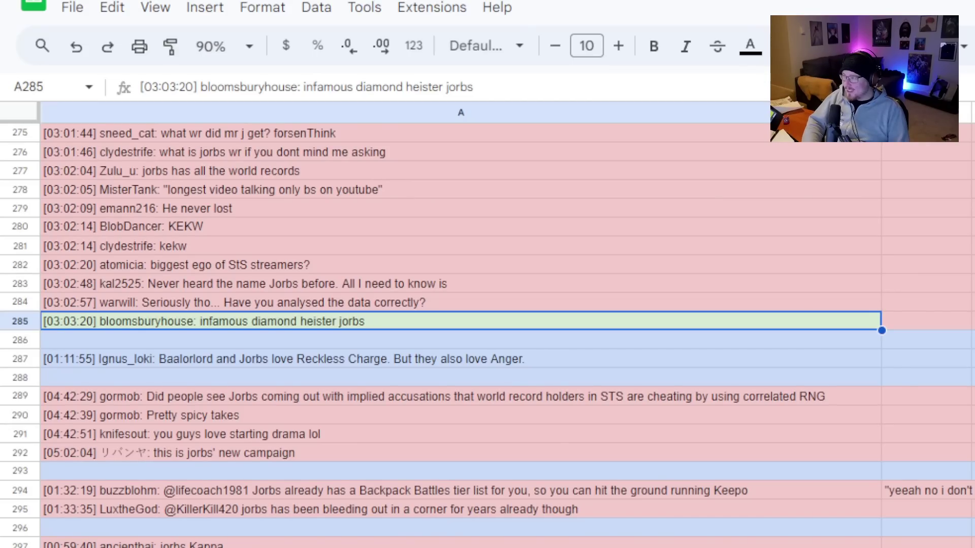
scroll(461, 330, "down", 1)
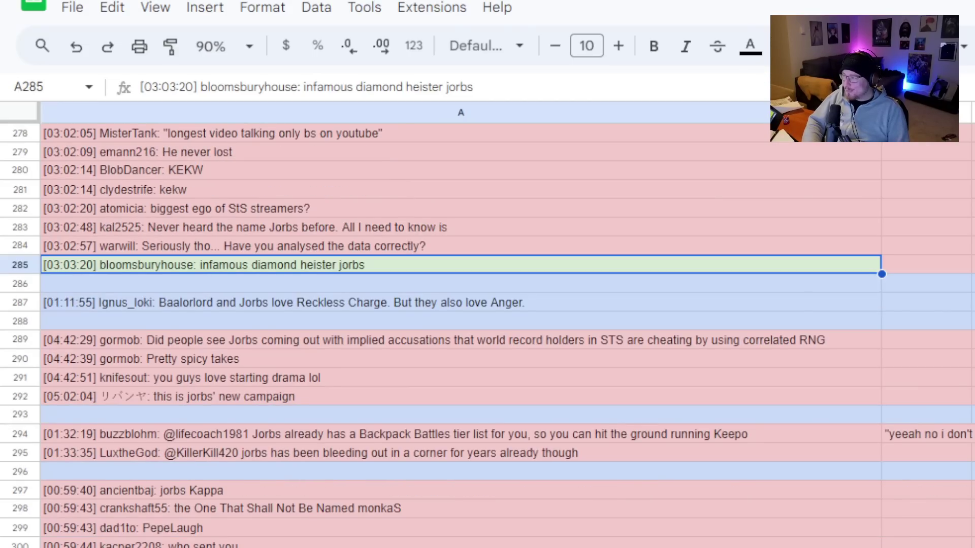
scroll(461, 330, "down", 1)
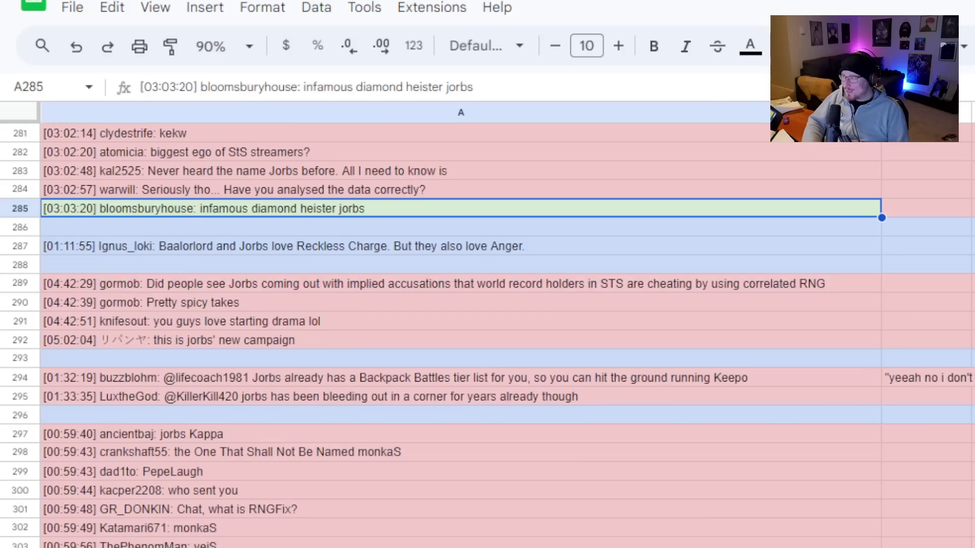
scroll(461, 330, "down", 1)
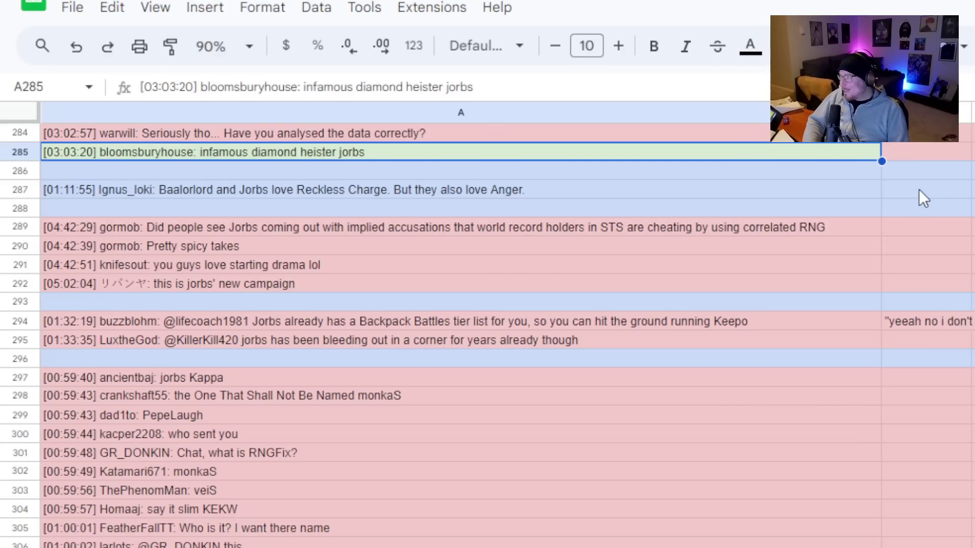
Read the messages about correlated RNG accusations one by one in A289 to A292, and highlight that block from A288 to A293.
scroll(920, 190, "down", 1)
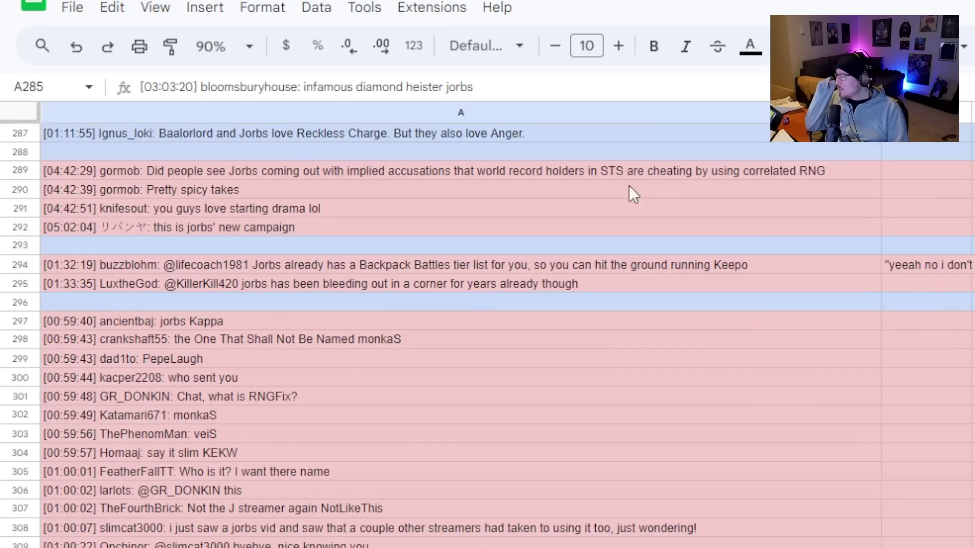
left_click(560, 175)
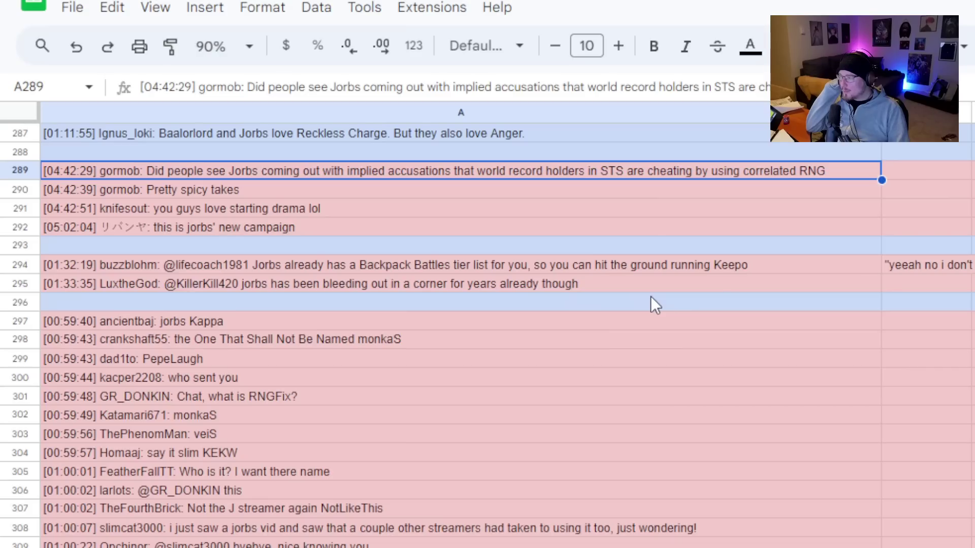
left_click(735, 189)
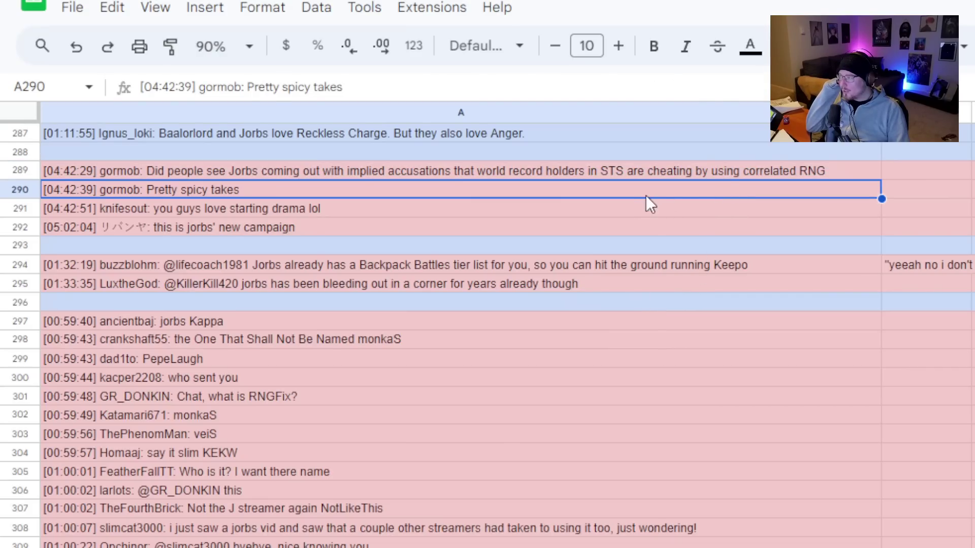
left_click(622, 209)
left_click(514, 231)
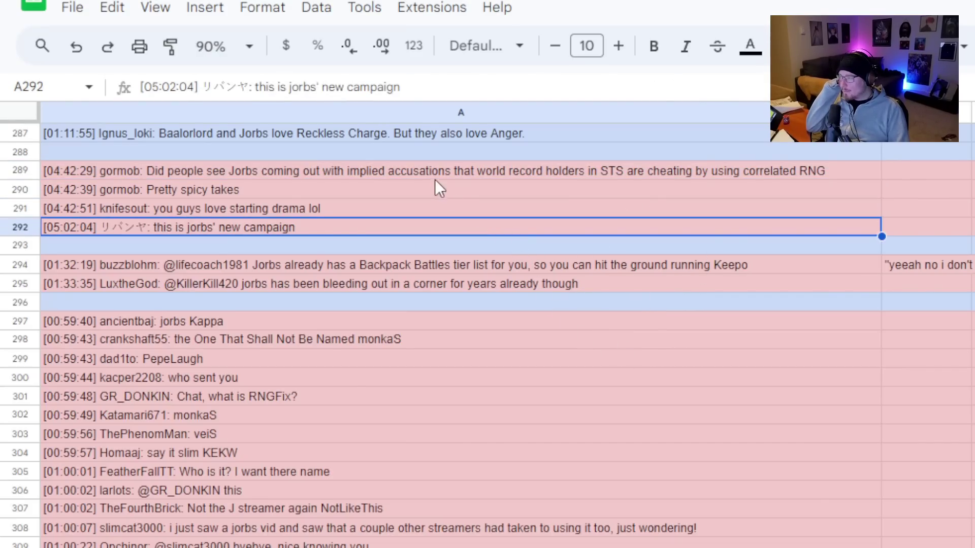
left_click_drag(449, 151, 435, 246)
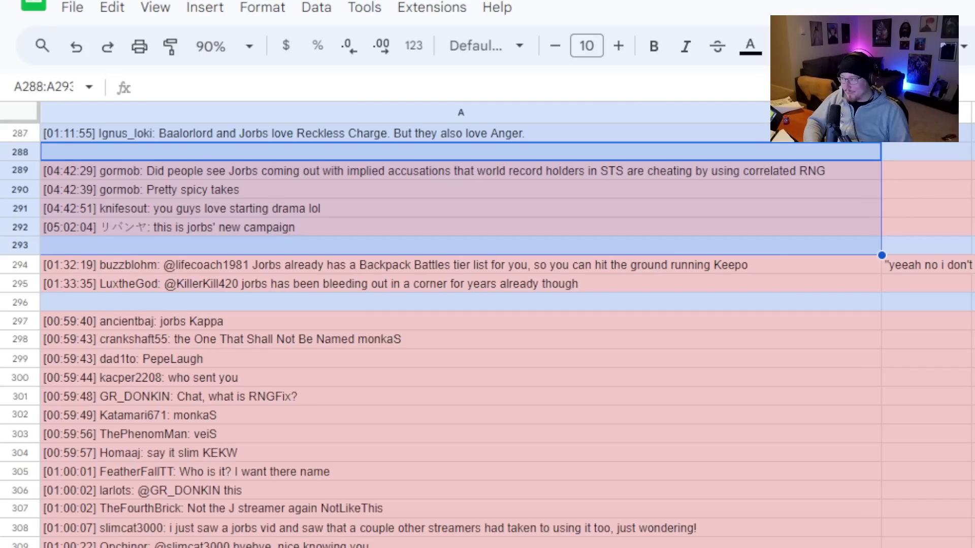
Skim back through the earlier chat log to around row 92 and return to the messages below row 283.
scroll(457, 330, "up", 20)
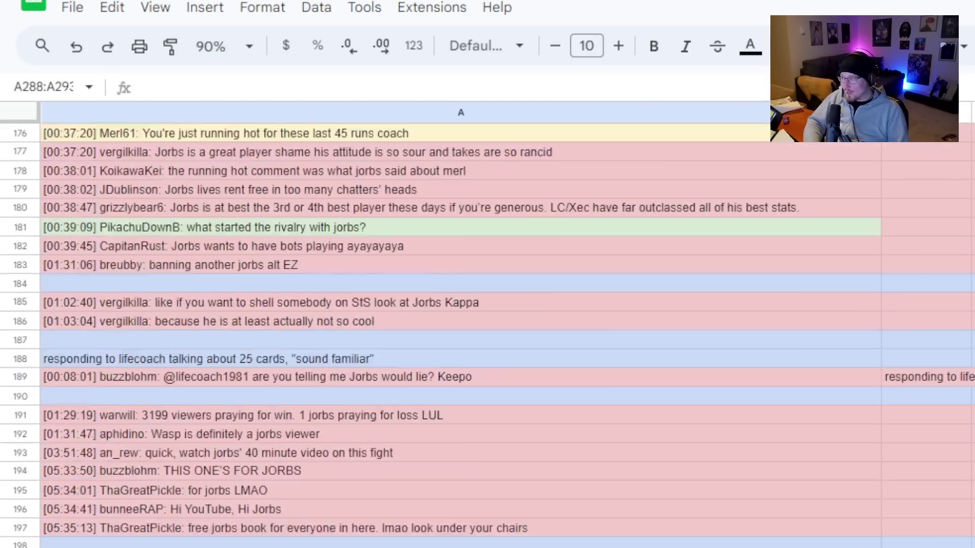
scroll(457, 330, "down", 20)
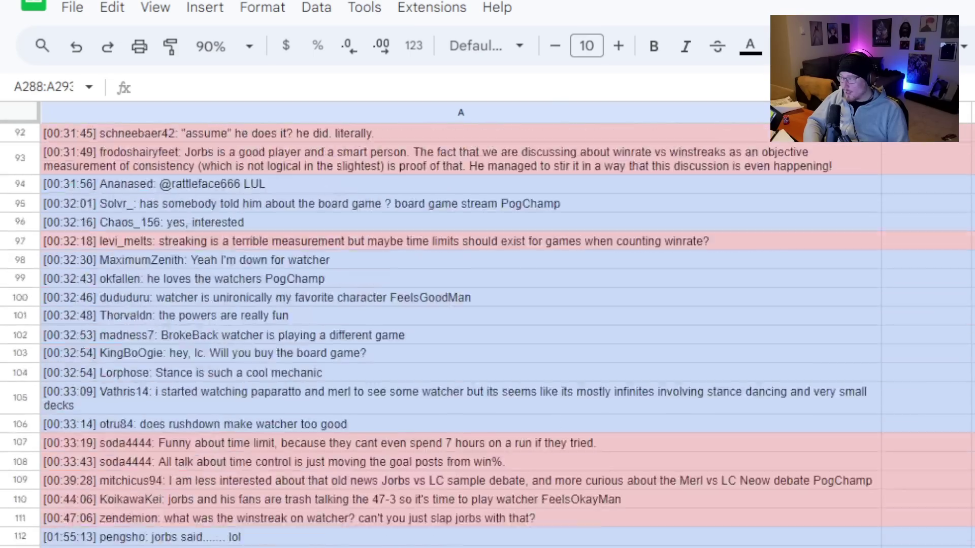
scroll(457, 330, "down", 20)
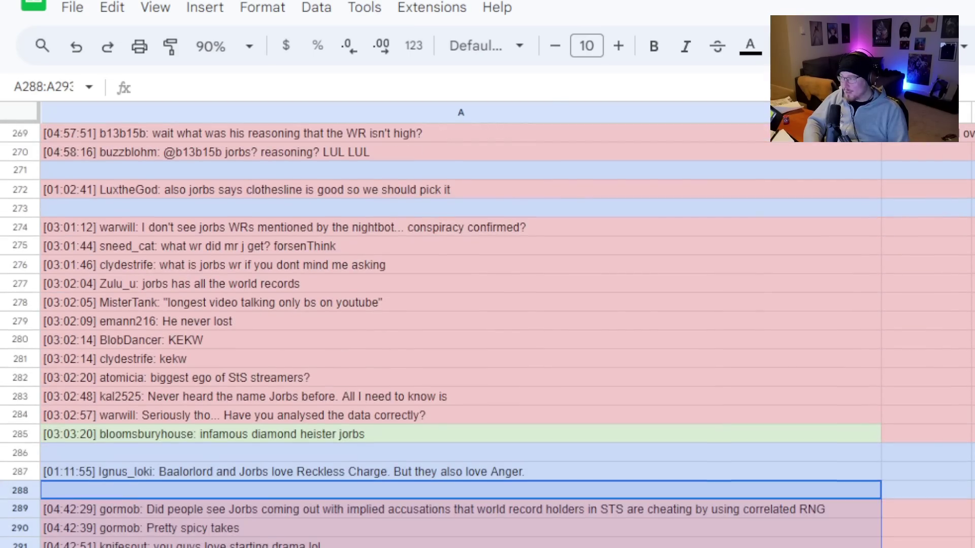
scroll(457, 329, "down", 6)
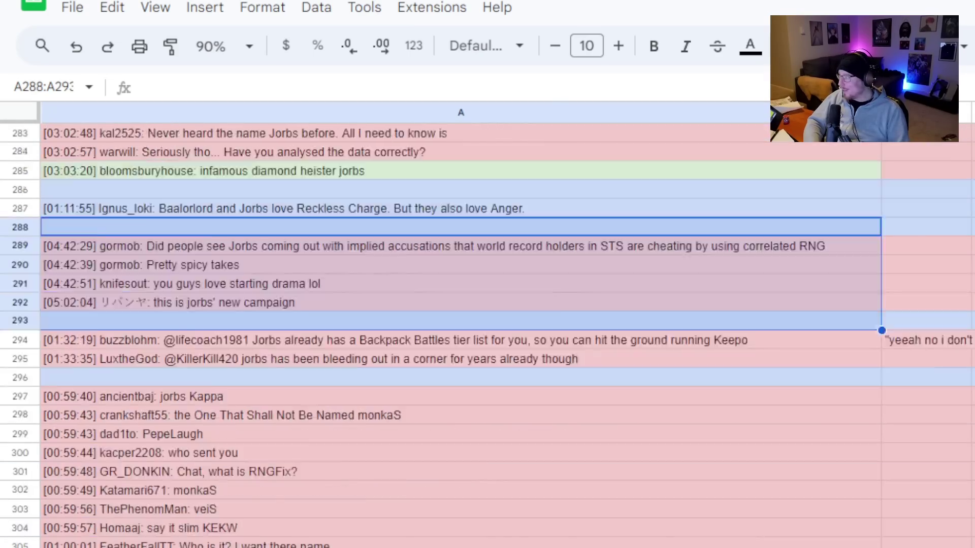
scroll(457, 330, "up", 1)
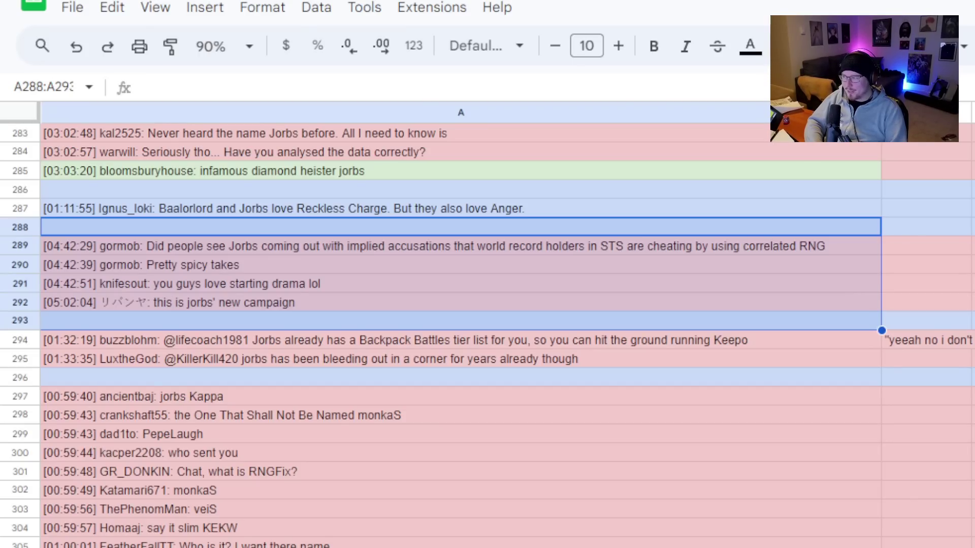
left_click(927, 528)
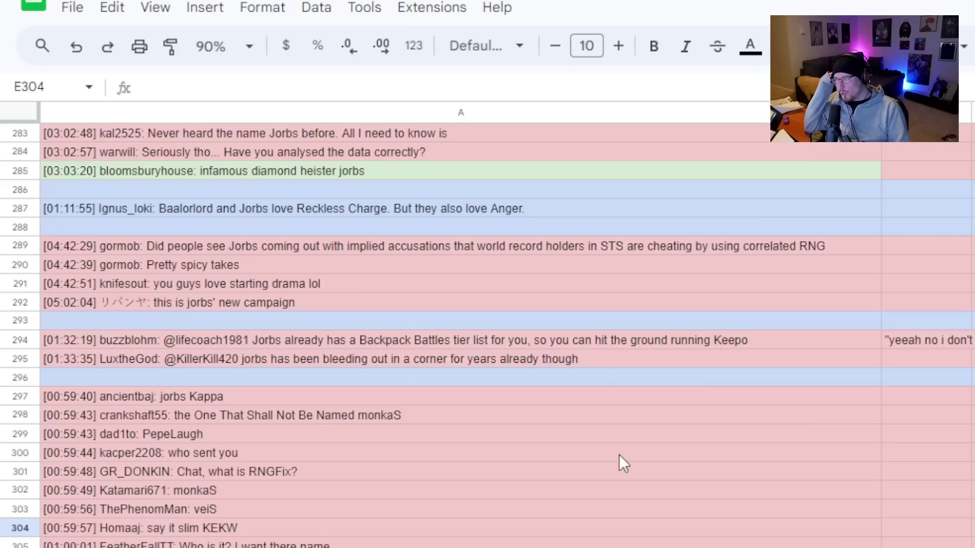
Revisit the correlated RNG message in A289 and compare it with the earlier Jorbs discussions back to around row 124.
left_click(214, 248)
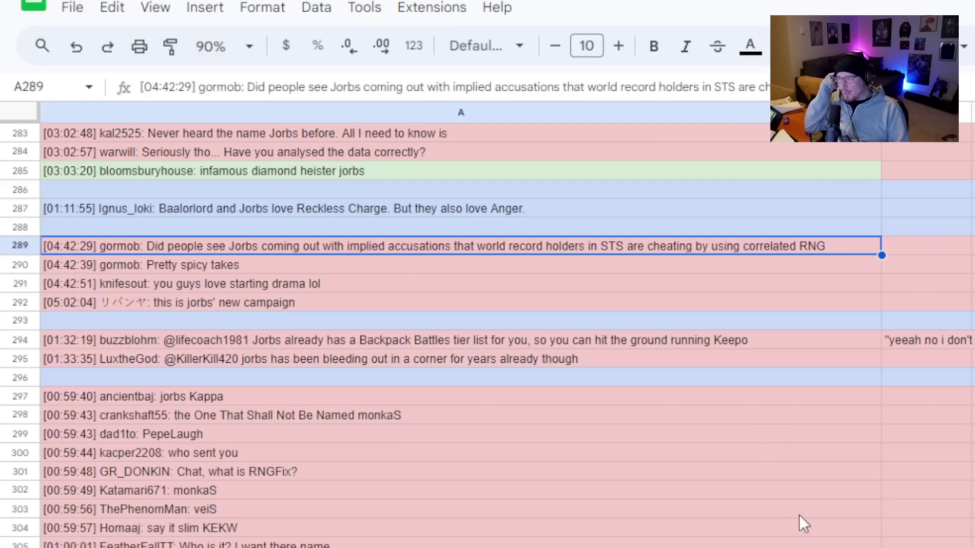
scroll(807, 526, "up", 3)
scroll(461, 335, "up", 1)
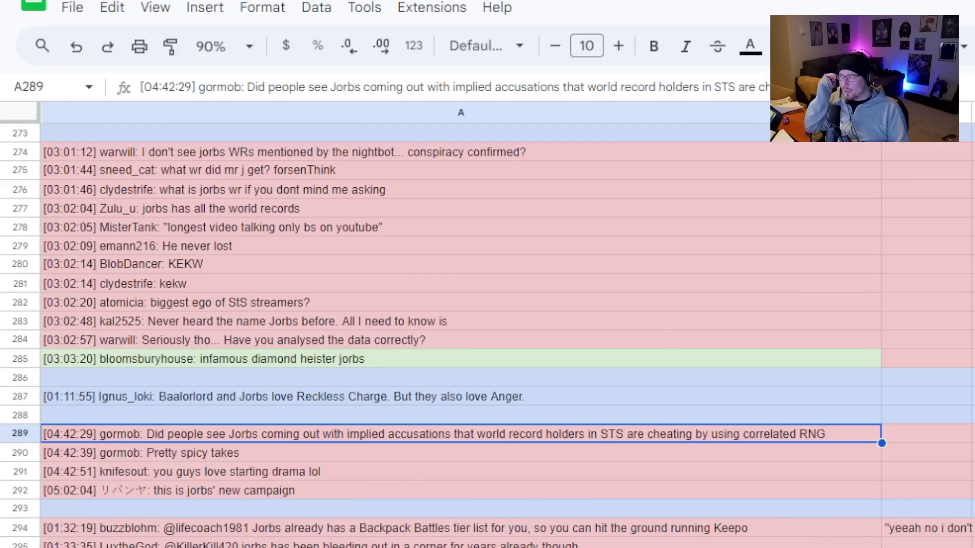
scroll(461, 336, "up", 20)
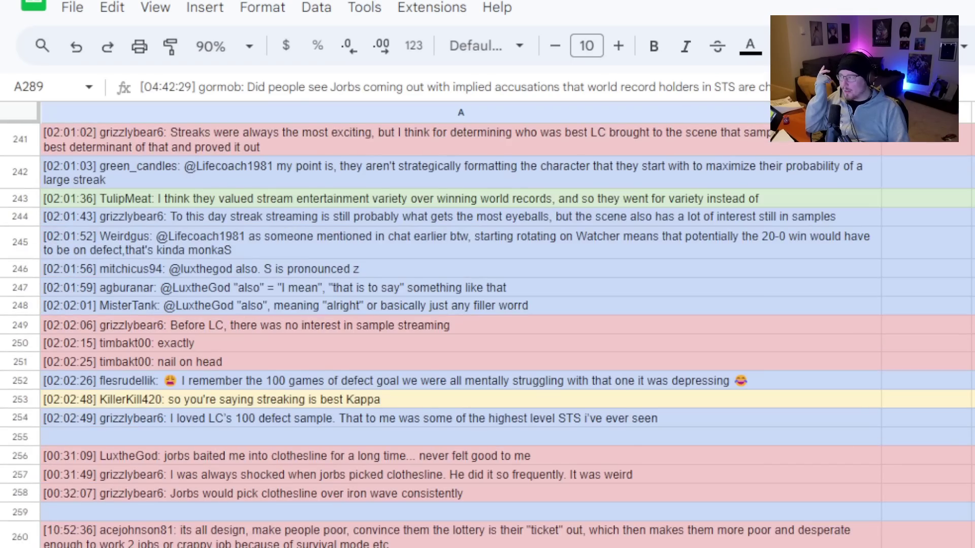
scroll(460, 335, "up", 20)
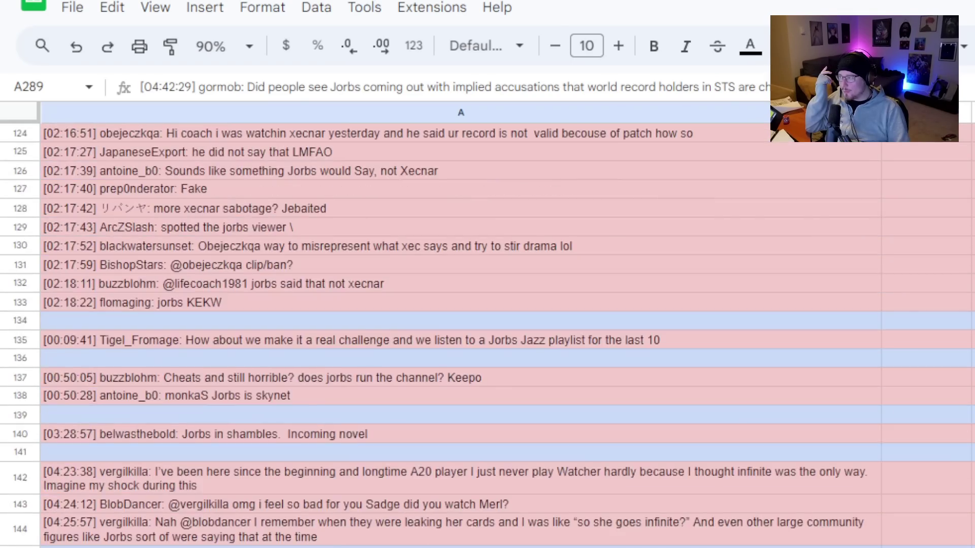
scroll(461, 336, "up", 3)
scroll(461, 335, "down", 20)
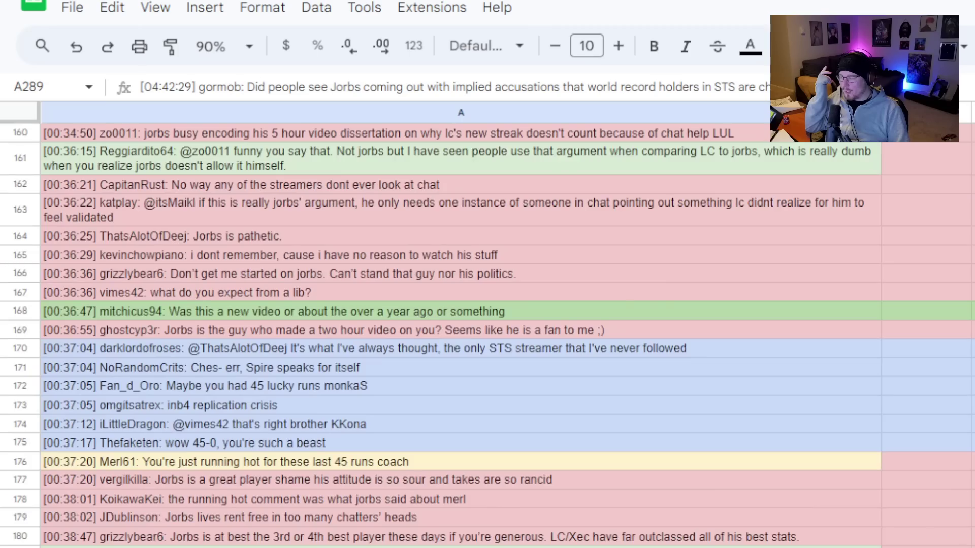
scroll(461, 335, "down", 20)
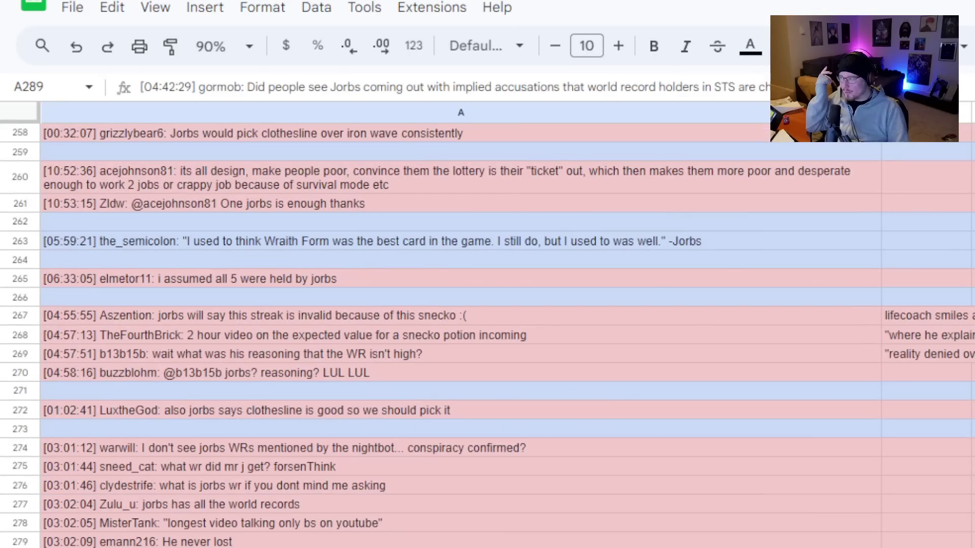
scroll(461, 336, "down", 2)
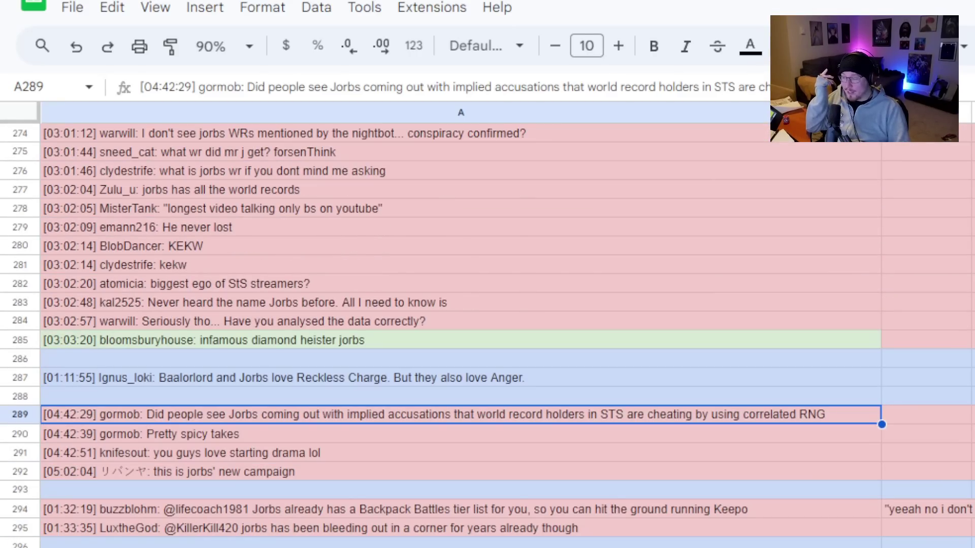
scroll(461, 335, "down", 4)
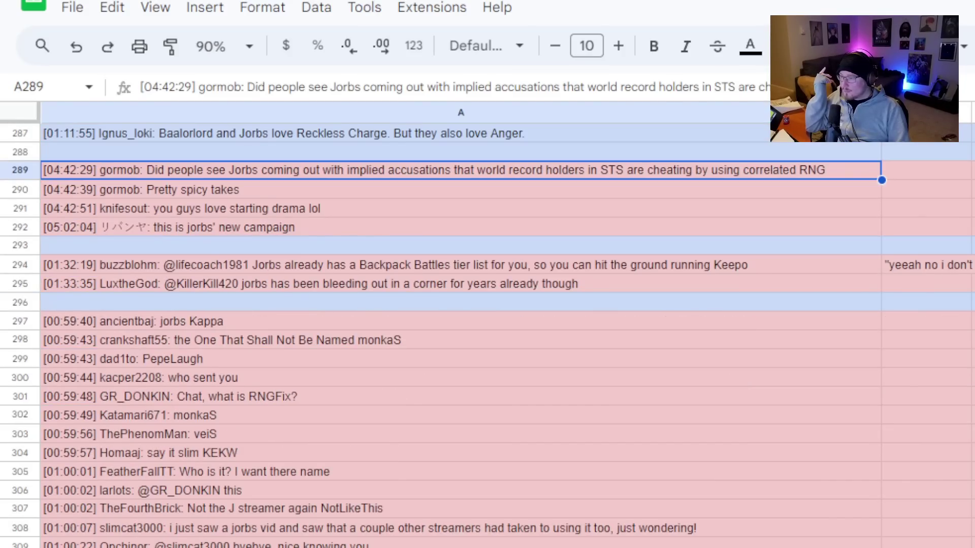
Read the Backpack Battles tier list message in A294 and highlight the correlated RNG messages in A289:A292 again.
left_click(482, 266)
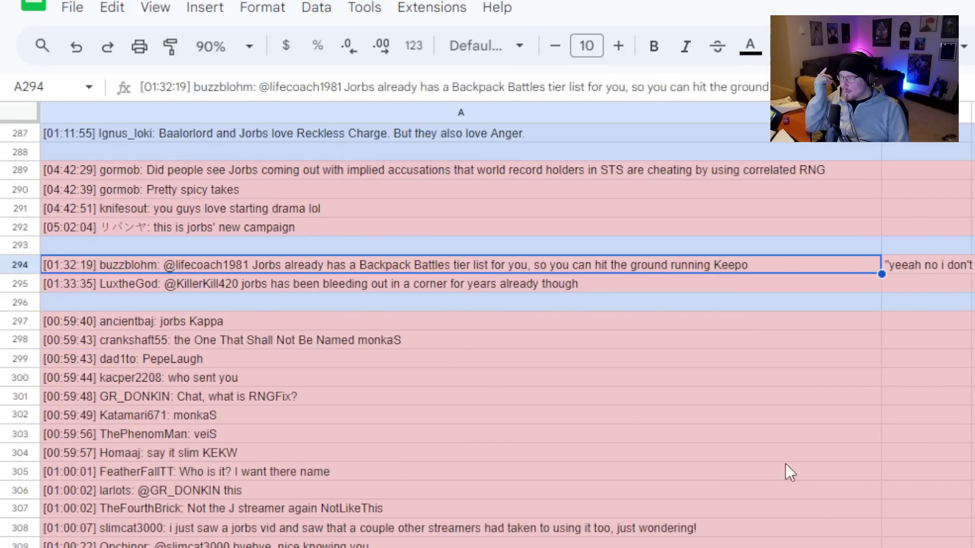
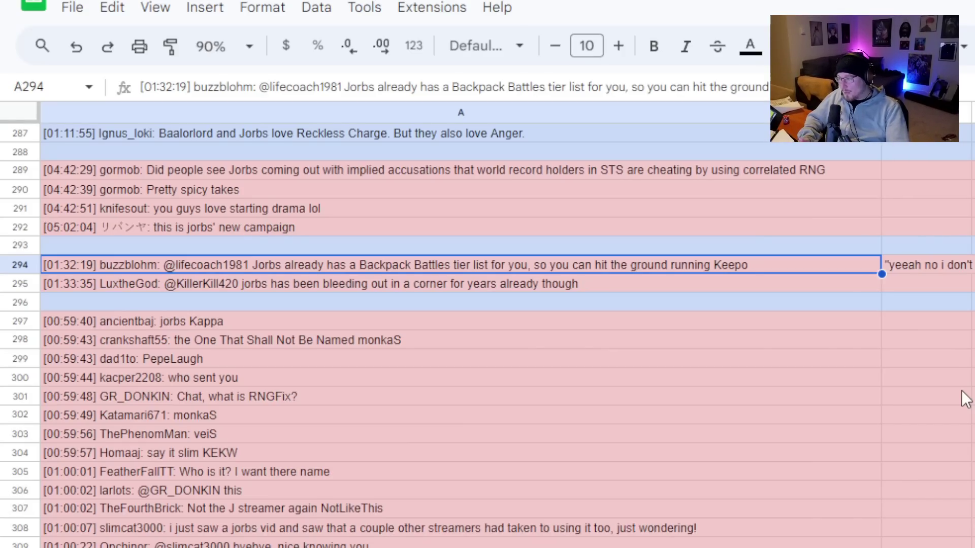
scroll(916, 399, "up", 3)
left_click_drag(203, 305, 208, 361)
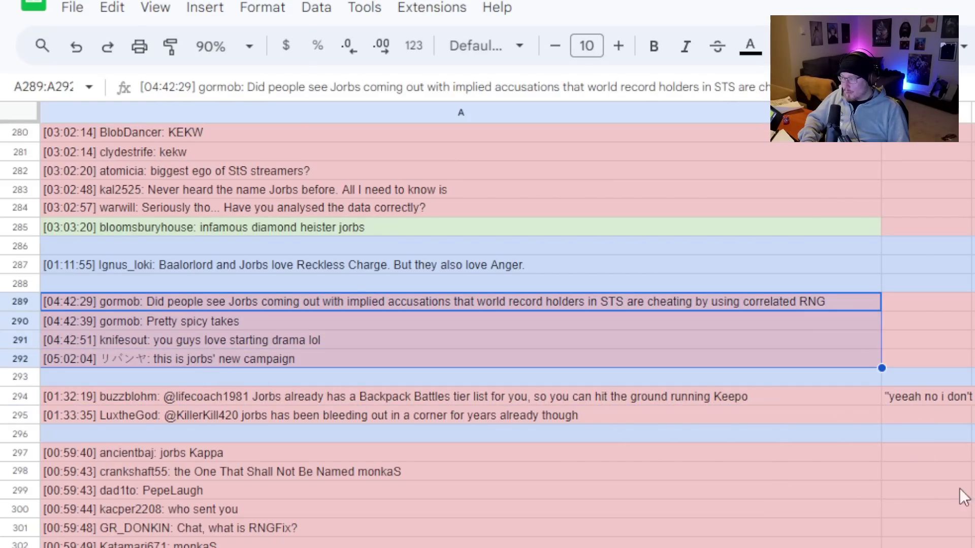
scroll(869, 443, "down", 1)
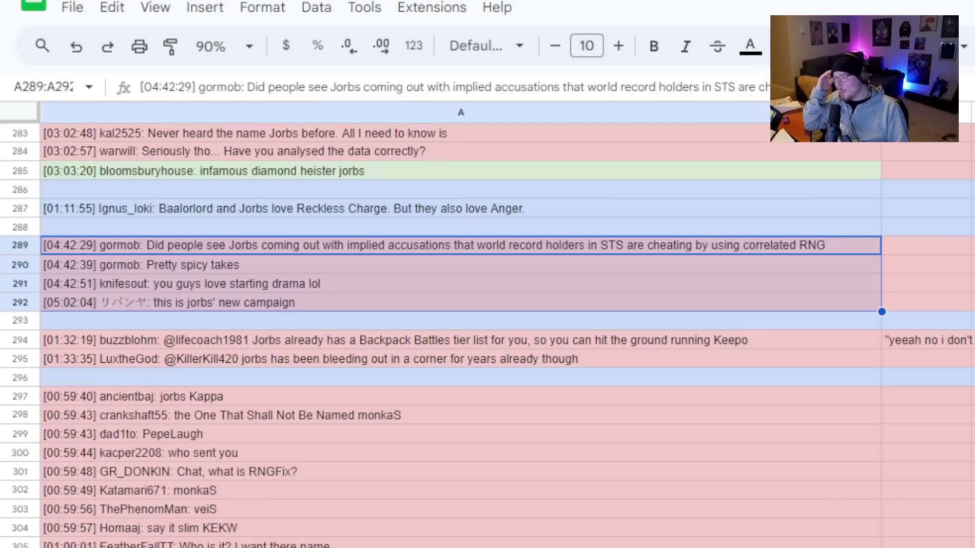
scroll(457, 325, "down", 1)
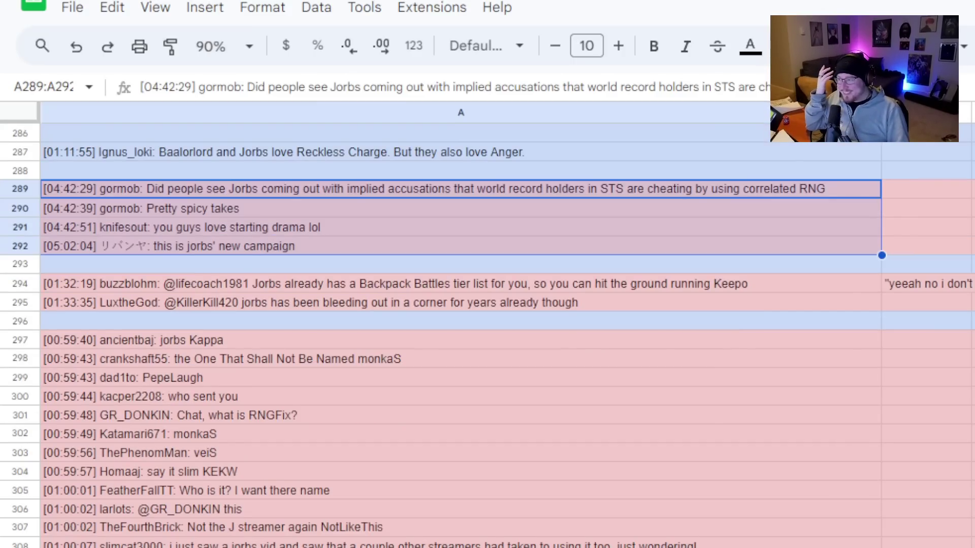
Copy the quoted side note from B294 into the blank cell A293 above its message.
left_click(920, 284)
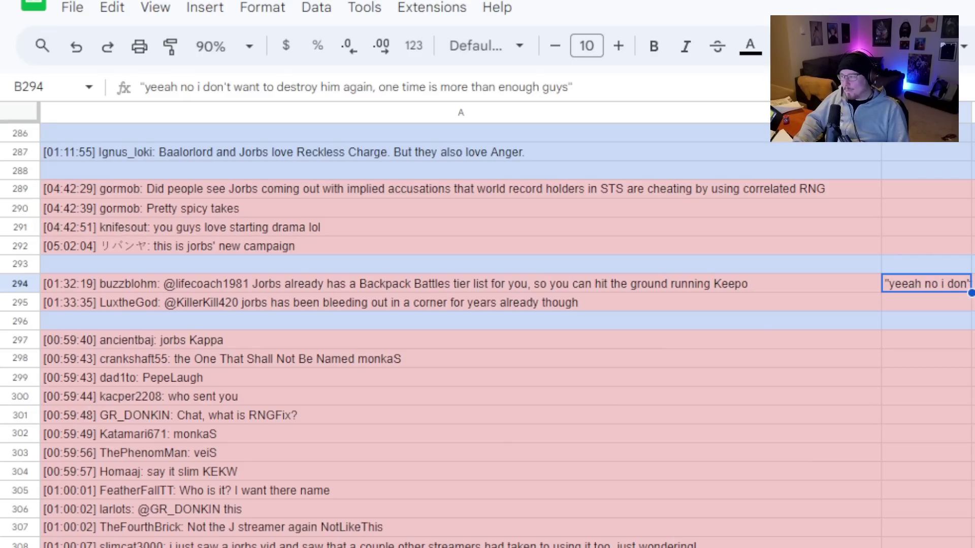
key("ctrl+c")
left_click(484, 260)
key("ctrl+v")
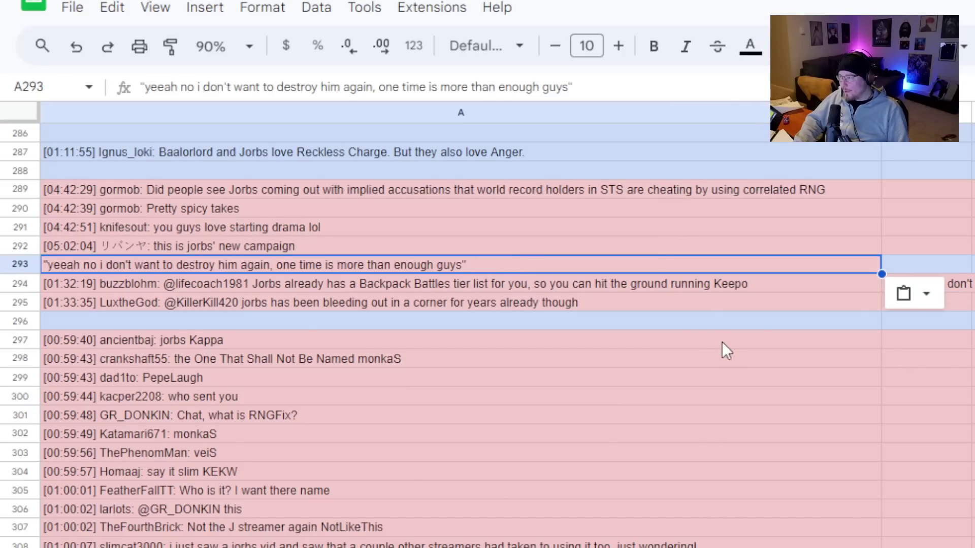
Clear the copied quote from cell A293.
left_click(749, 327)
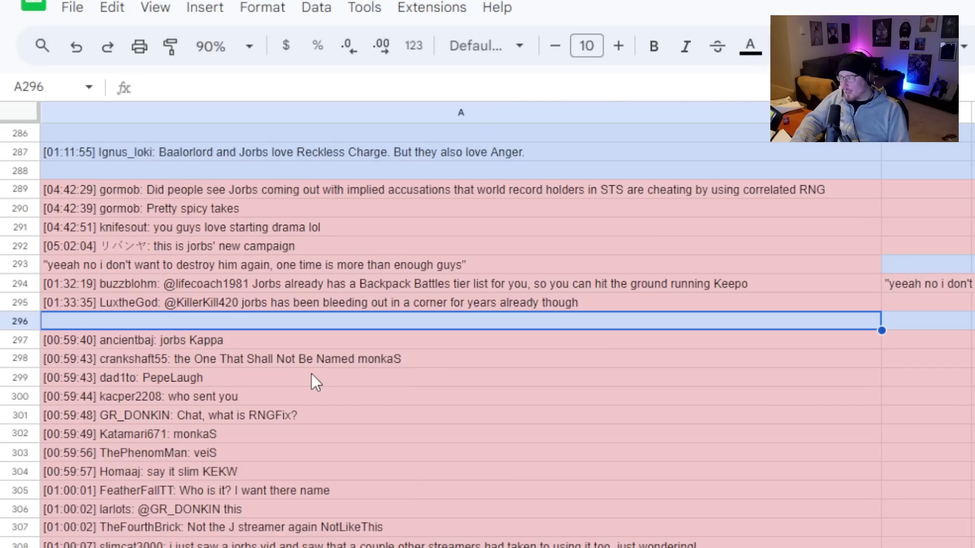
left_click(296, 272)
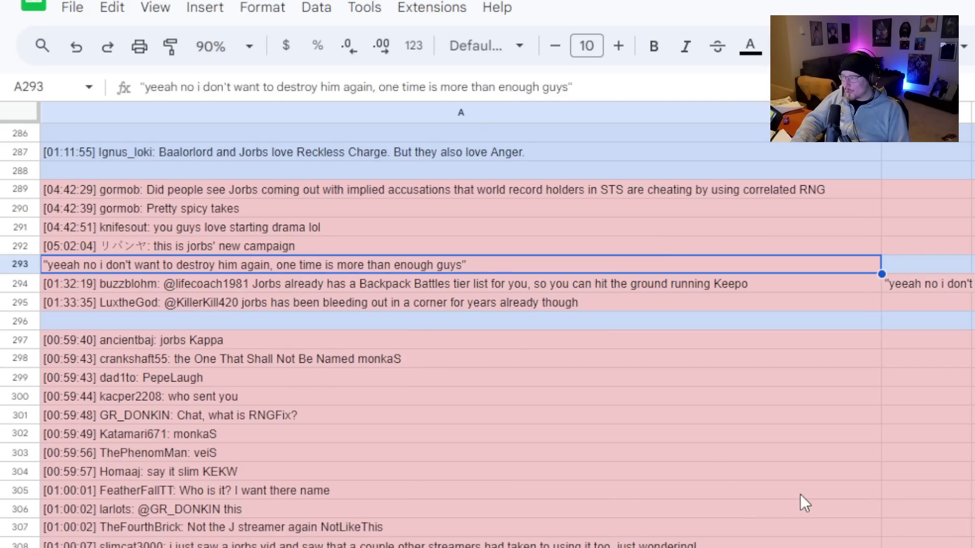
key("Delete")
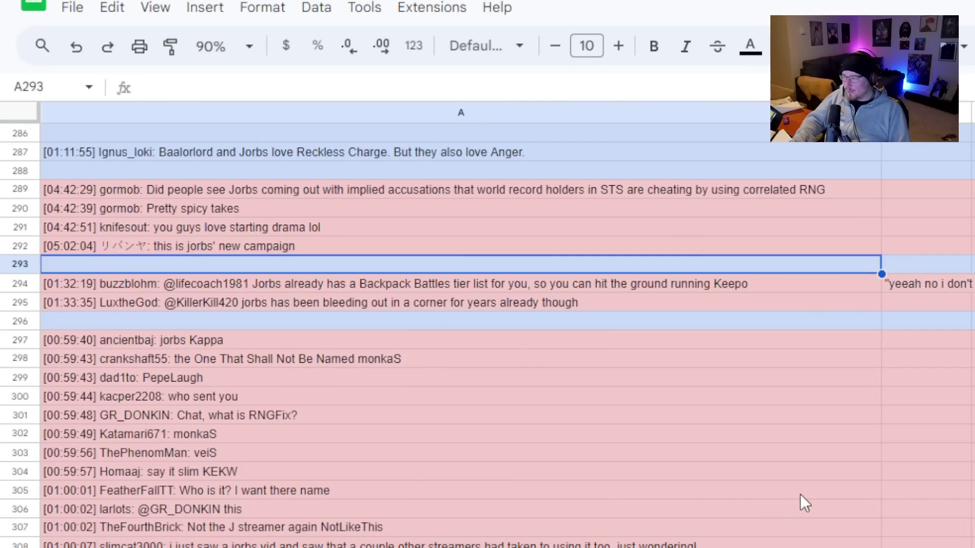
Read the chat messages in A297:A304, from the opening Jorbs mention through the question about what RNGFix is.
left_click(721, 322)
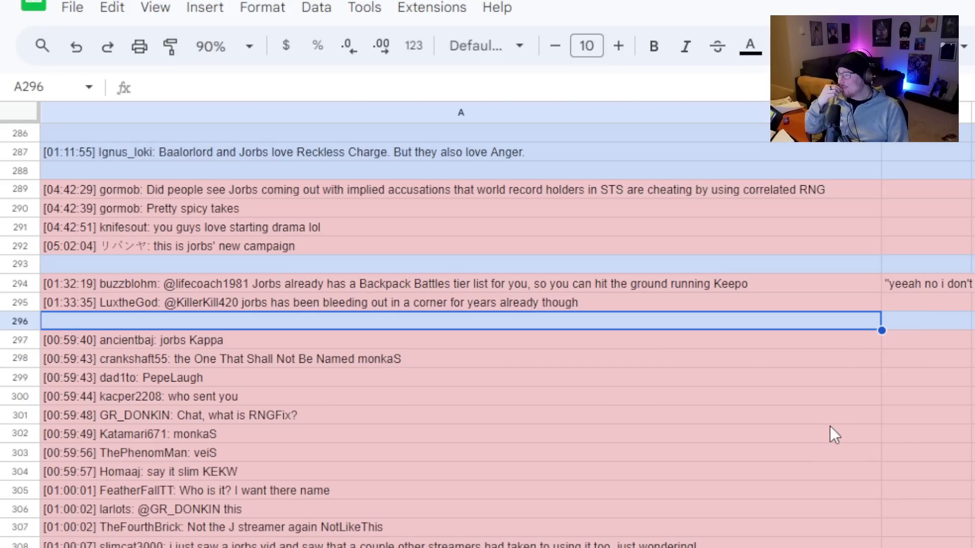
left_click(728, 339)
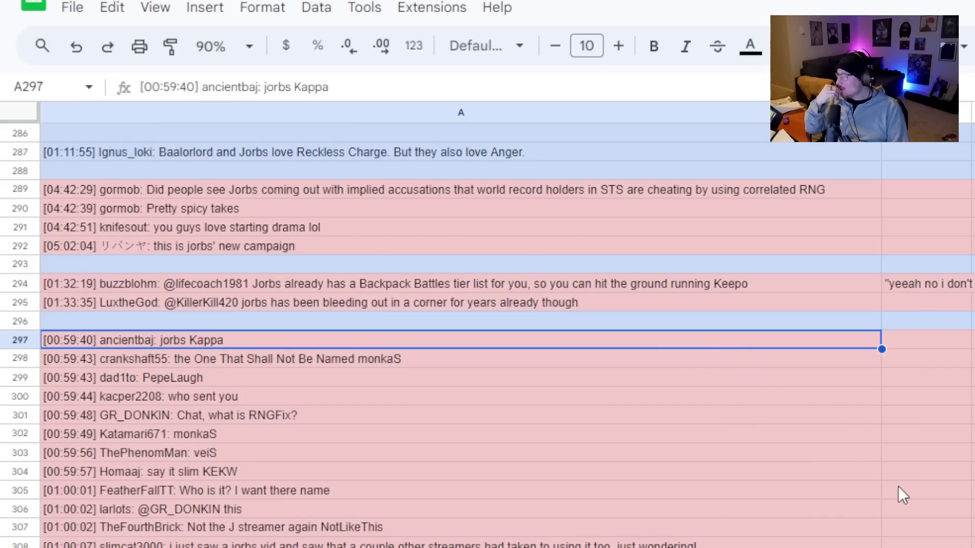
scroll(898, 487, "down", 3)
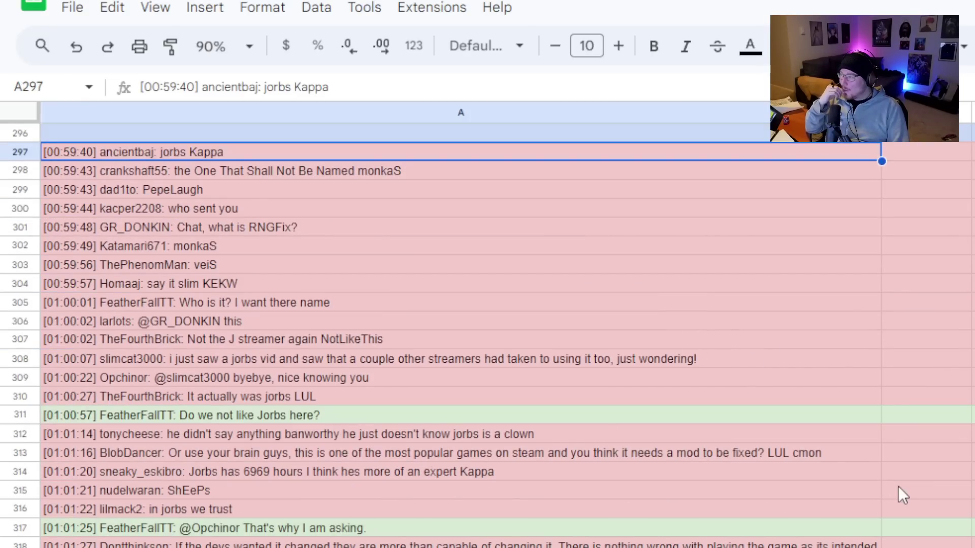
scroll(898, 486, "up", 1)
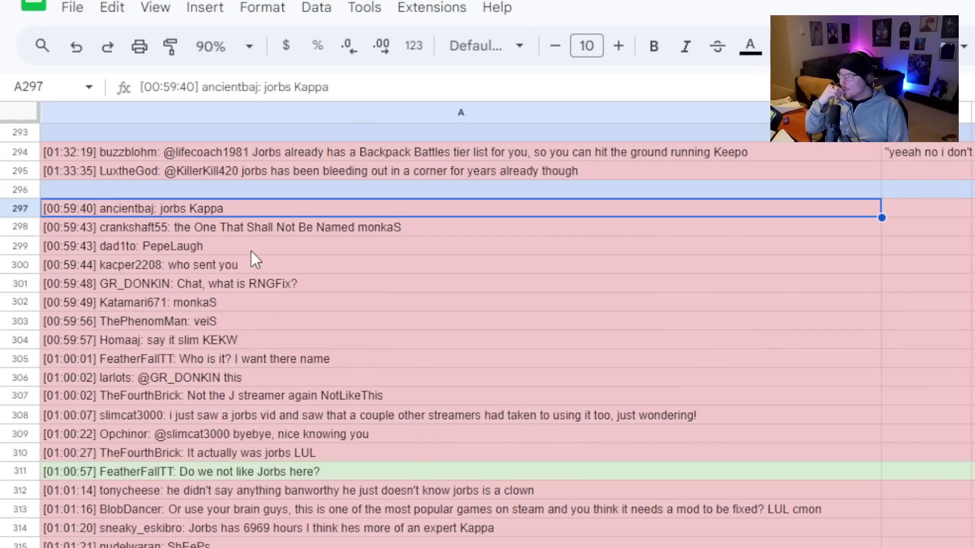
left_click(273, 232)
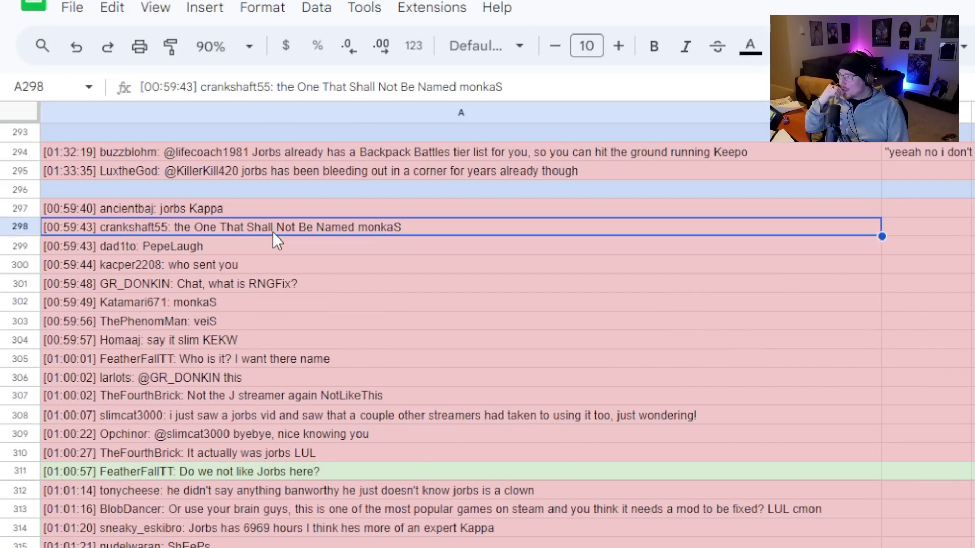
left_click(273, 268)
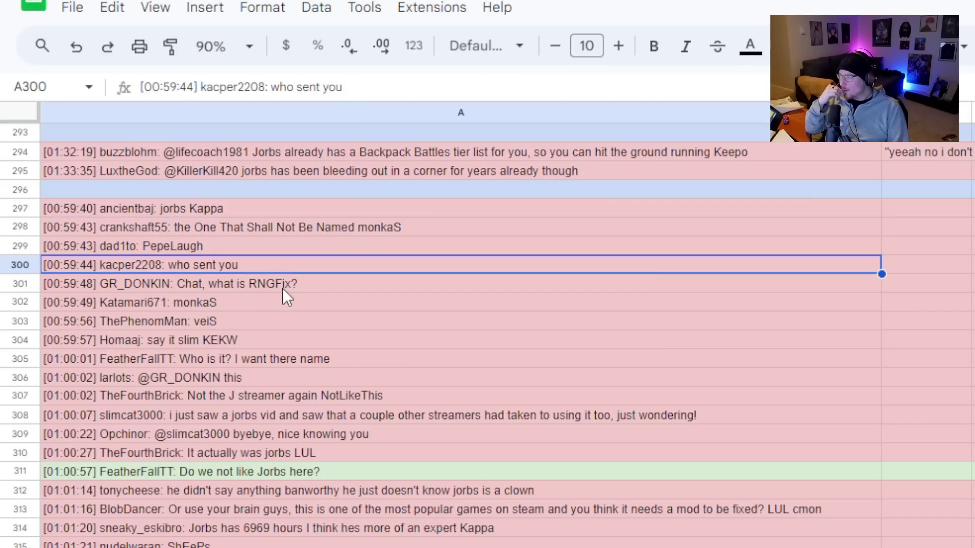
left_click(237, 287)
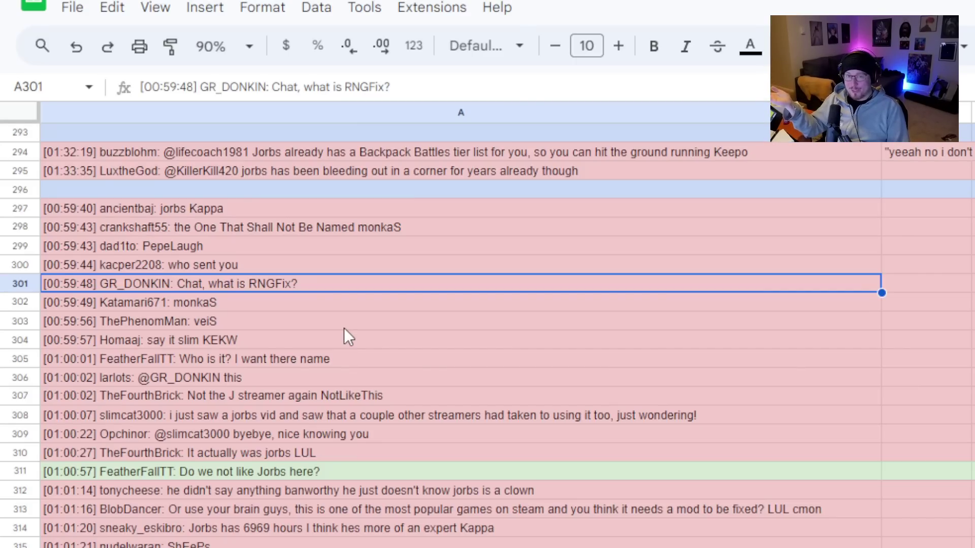
left_click(336, 308)
left_click(331, 321)
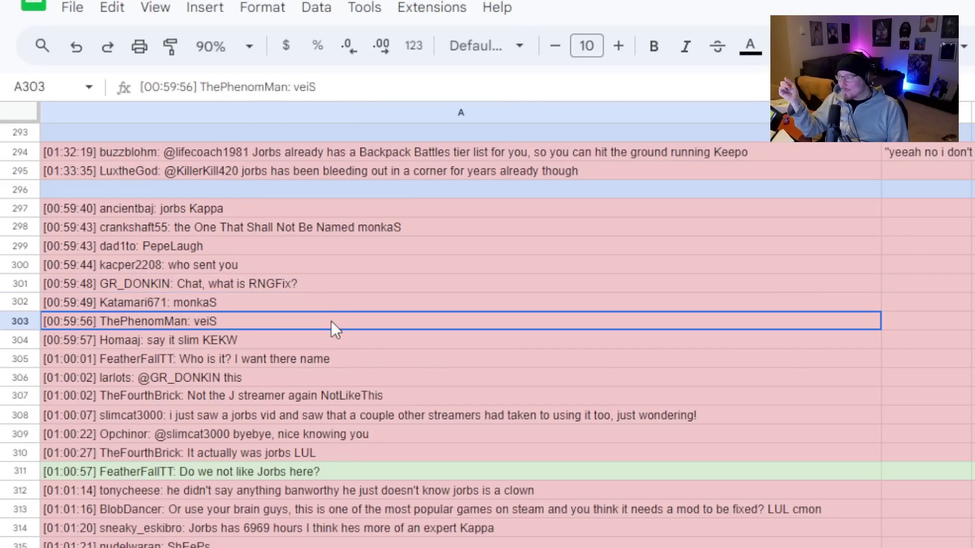
left_click(330, 344)
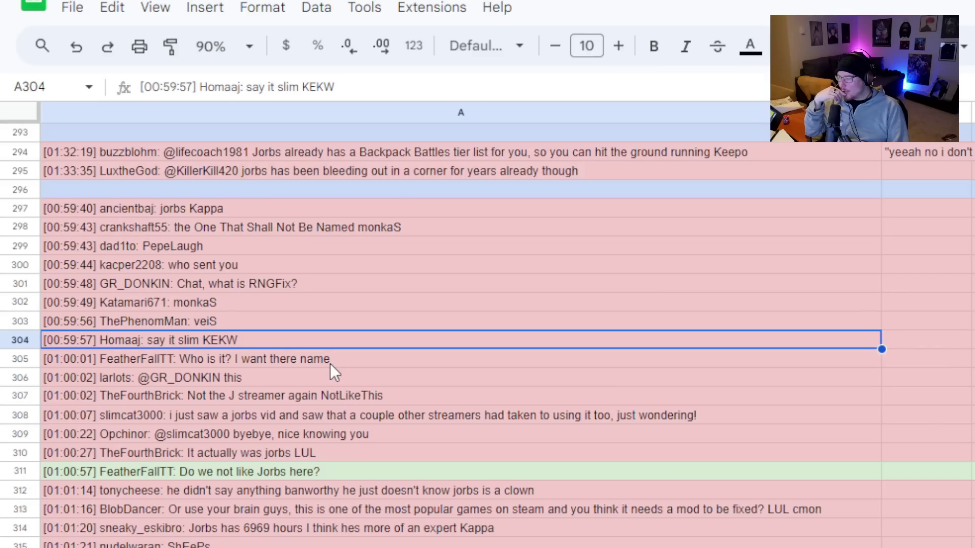
Read the follow-up messages in A305:A310 about the J streamer and the Jorbs video, one cell at a time.
left_click(285, 407)
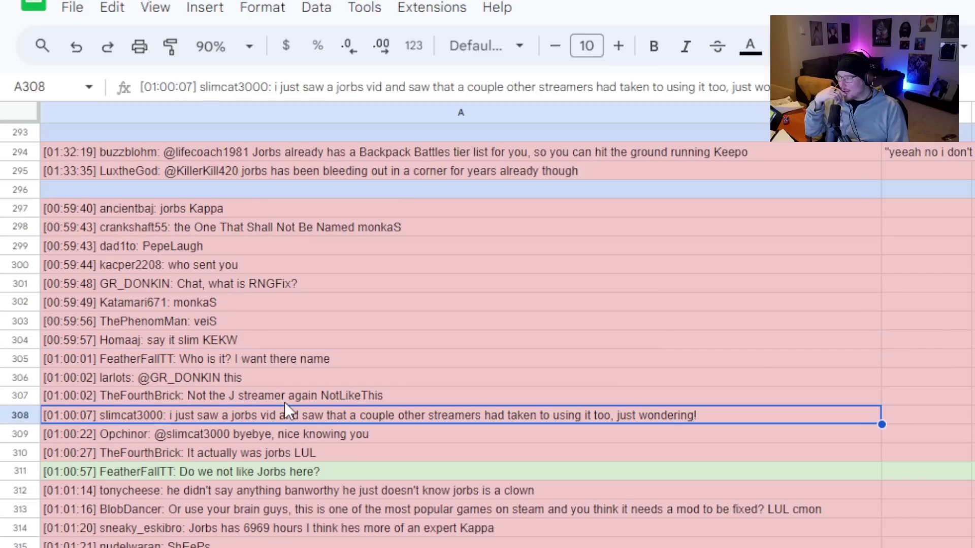
left_click(277, 359)
left_click(346, 379)
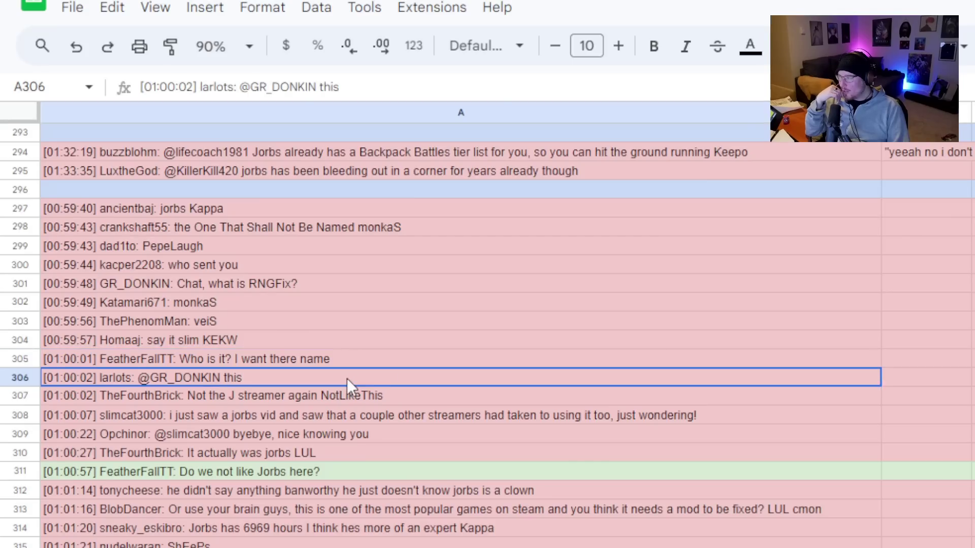
scroll(492, 361, "down", 1)
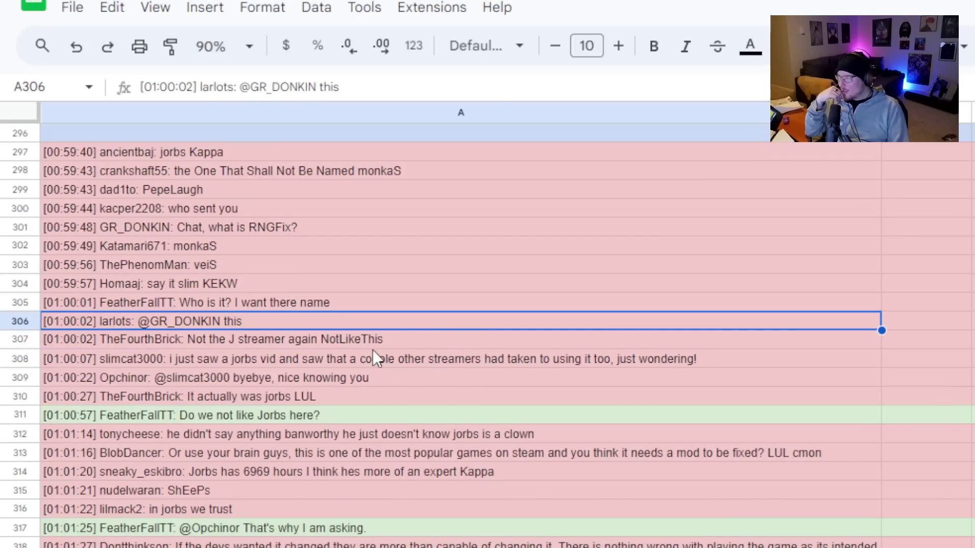
left_click(357, 347)
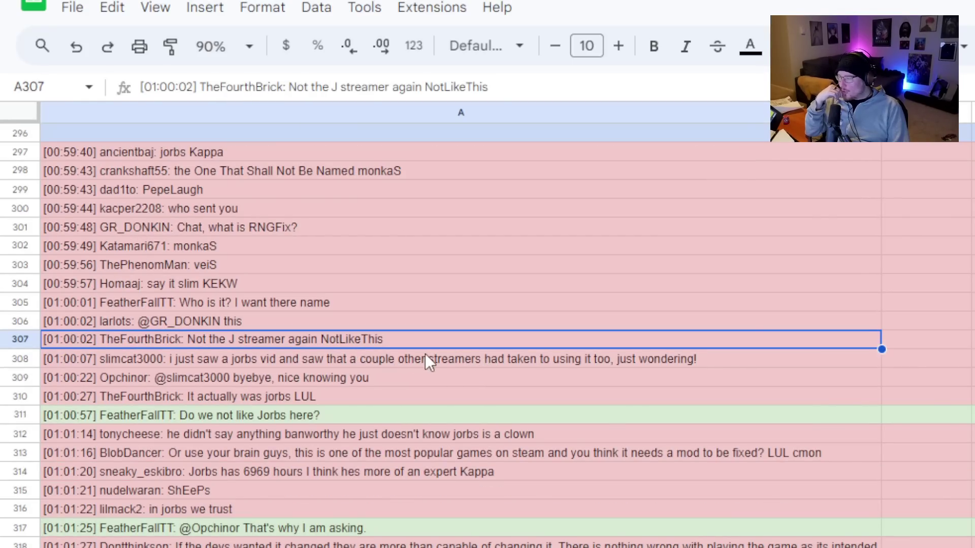
left_click(399, 363)
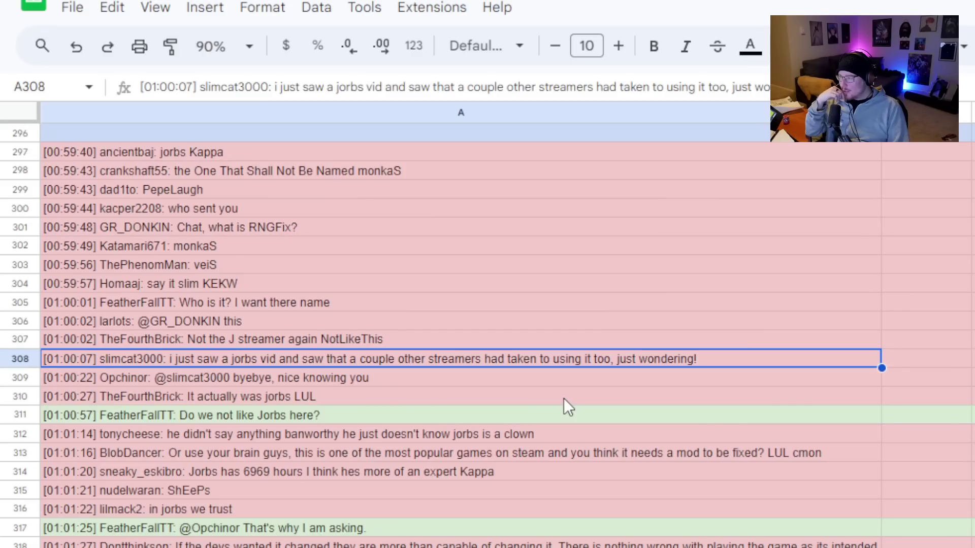
left_click(548, 381)
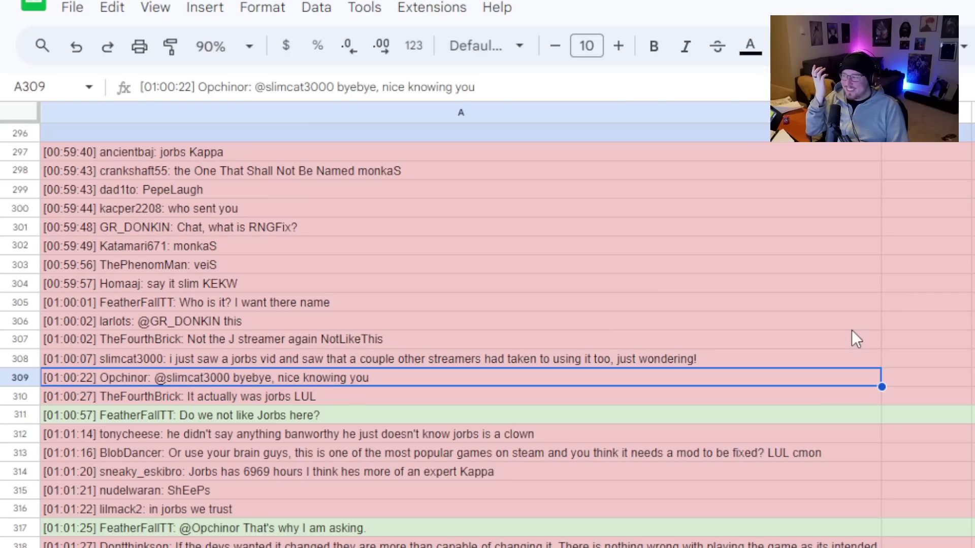
scroll(842, 318, "down", 1)
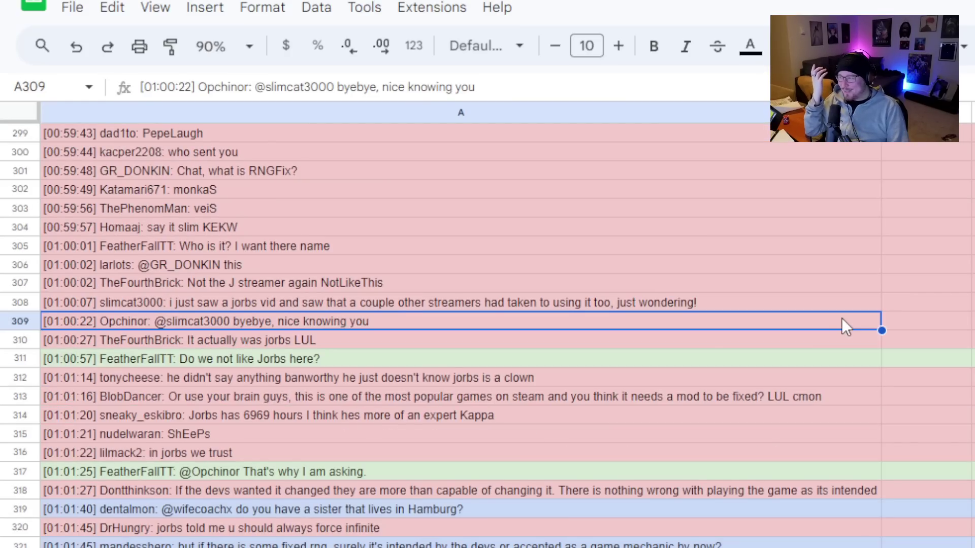
left_click(803, 338)
scroll(803, 341, "down", 1)
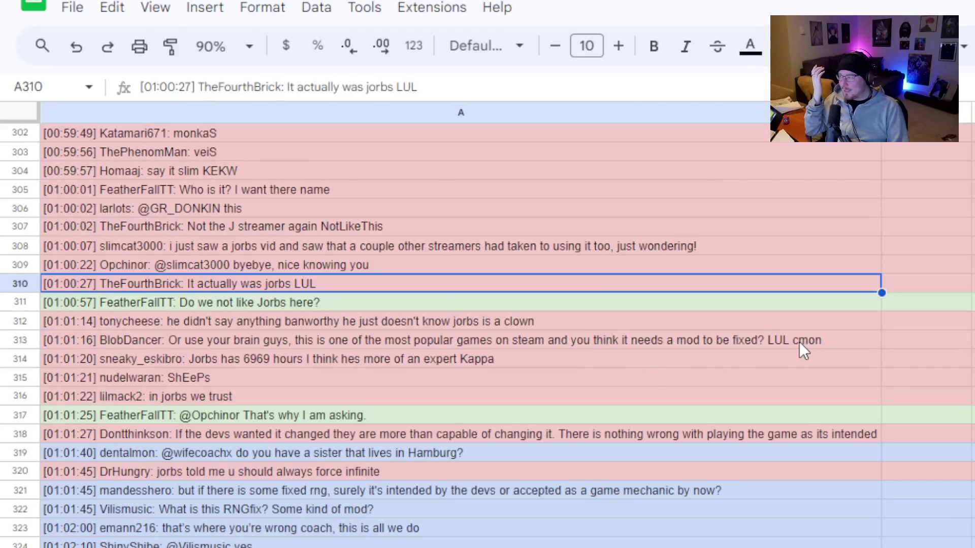
Examine the replies in A311:A315, from the question about disliking Jorbs to the 6969 hours joke and the emote below it.
left_click(411, 304)
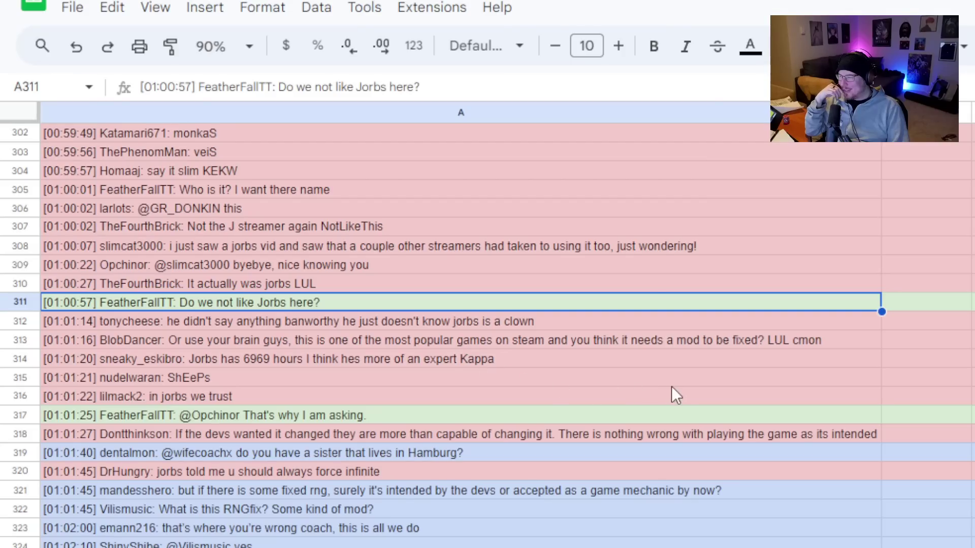
left_click(555, 345)
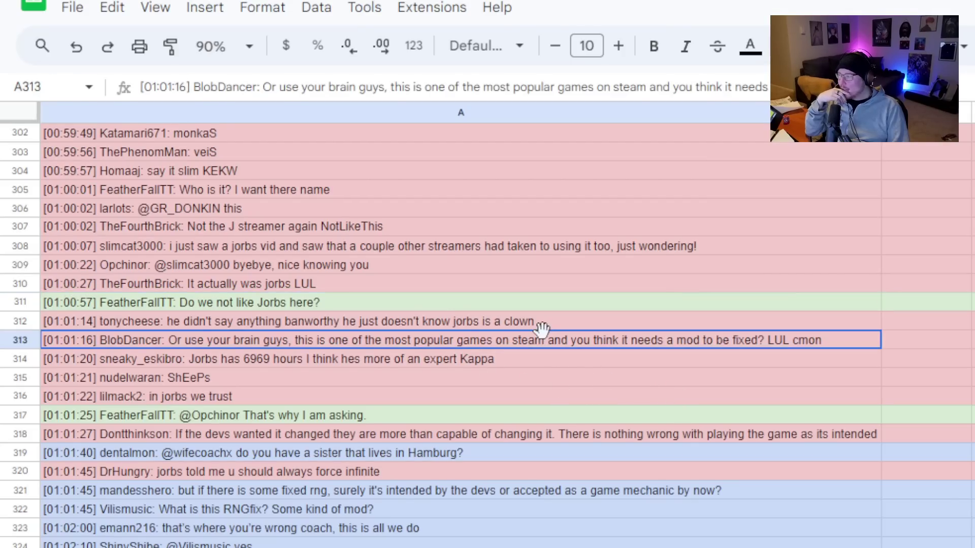
left_click(551, 328)
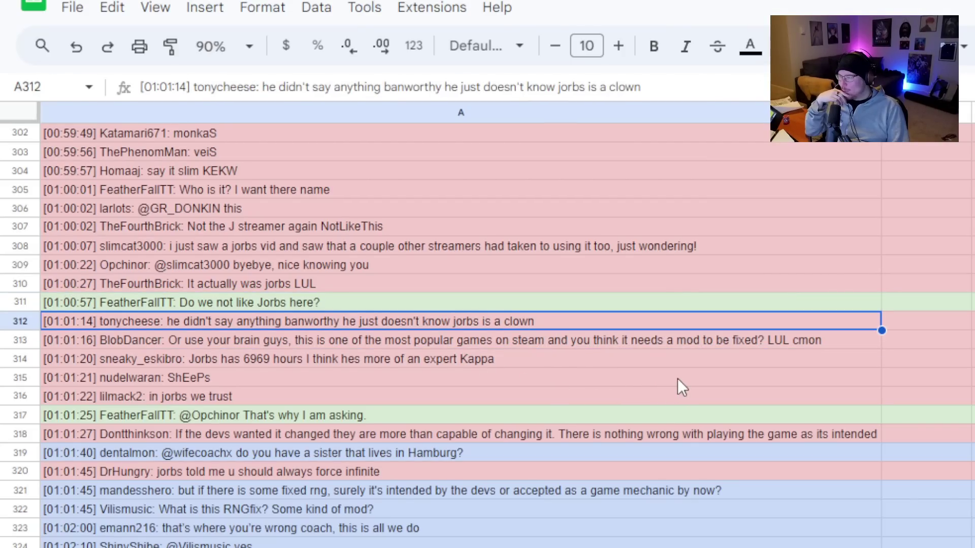
left_click(636, 343)
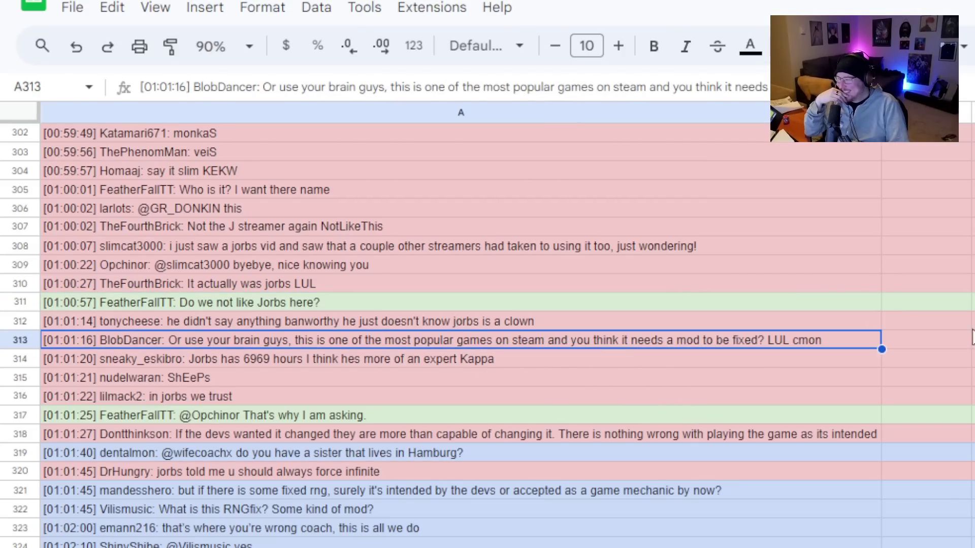
scroll(972, 337, "down", 1)
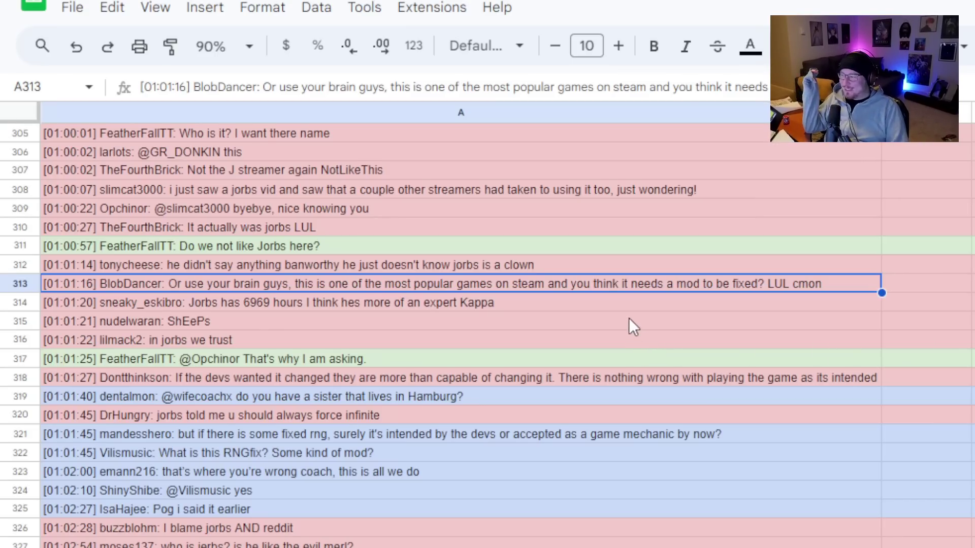
left_click(629, 303)
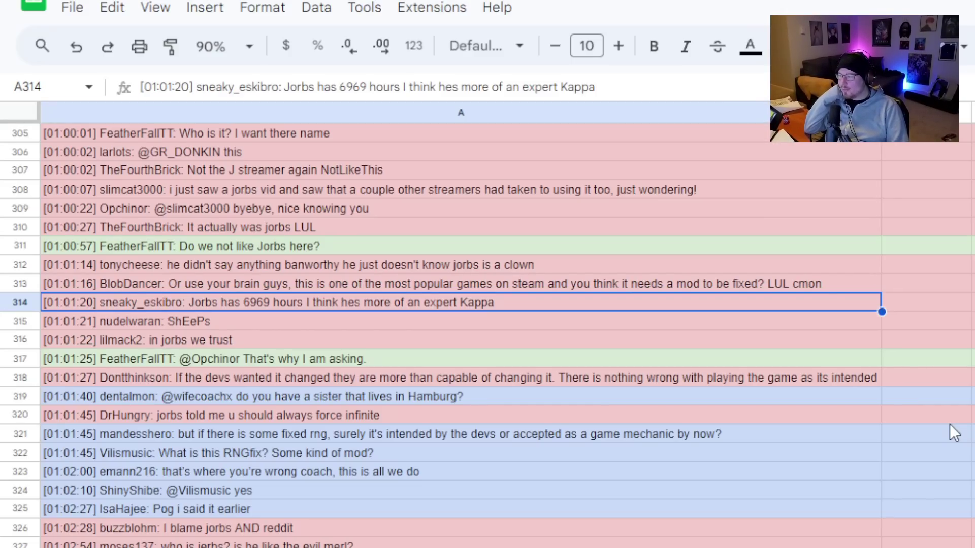
left_click(484, 324)
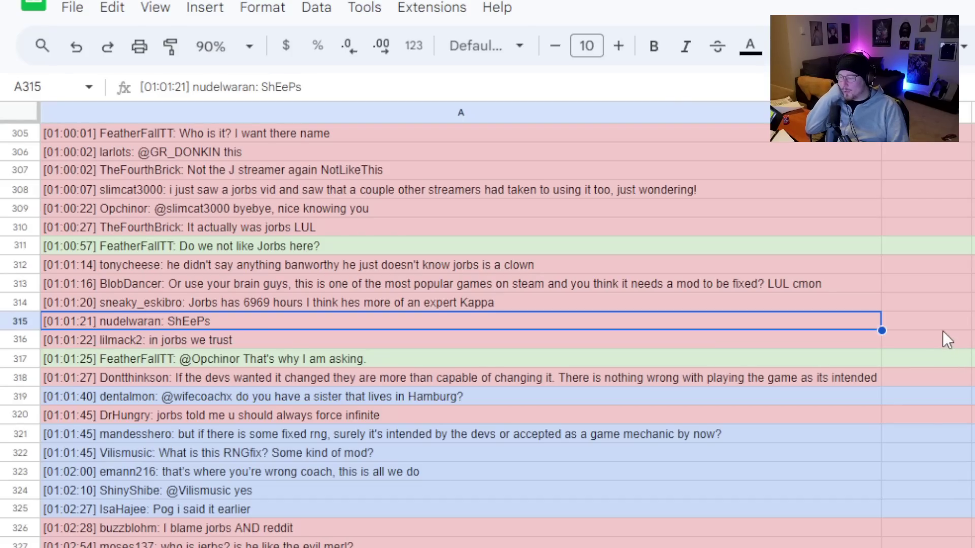
scroll(943, 326, "down", 1)
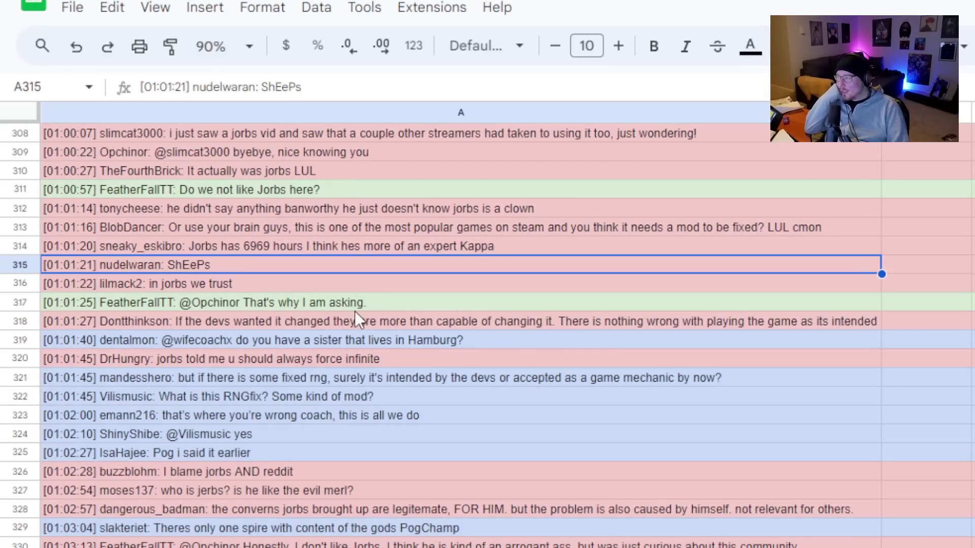
Recolour the "in jorbs we trust" message in A316 with a light green fill.
left_click(276, 280)
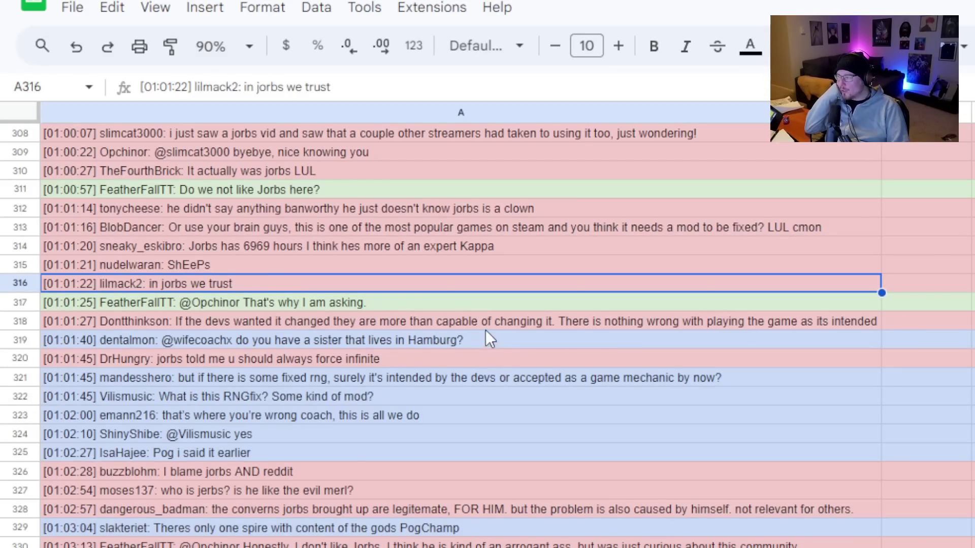
key("Down")
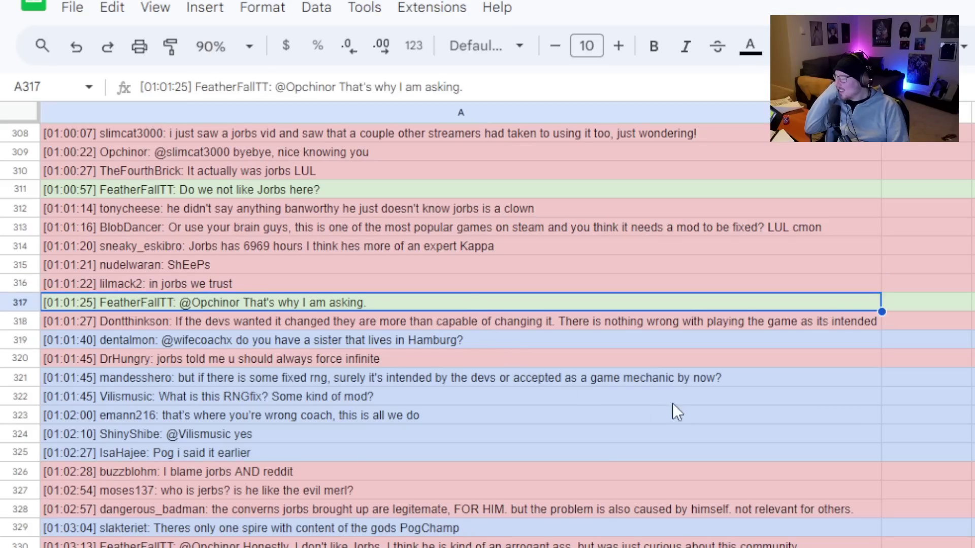
key("Up")
left_click(782, 46)
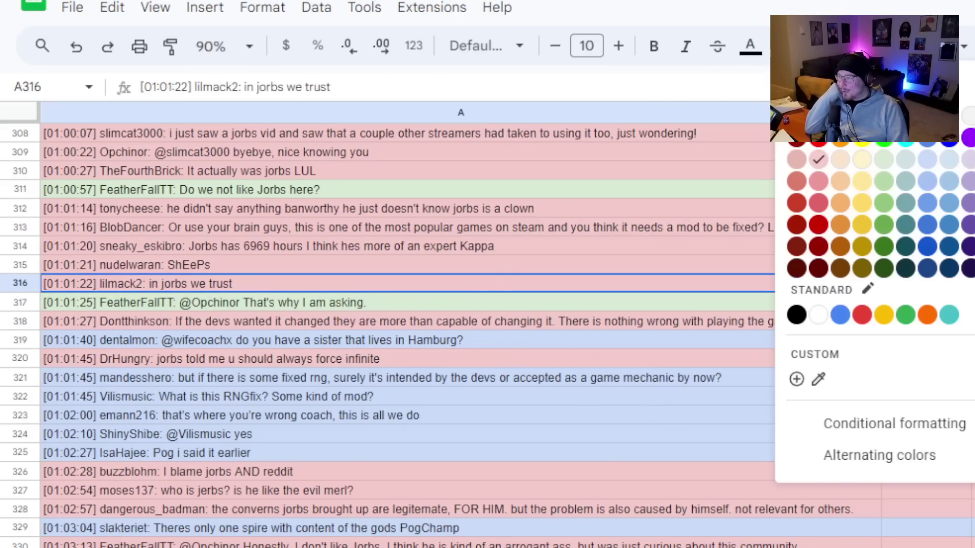
left_click(823, 167)
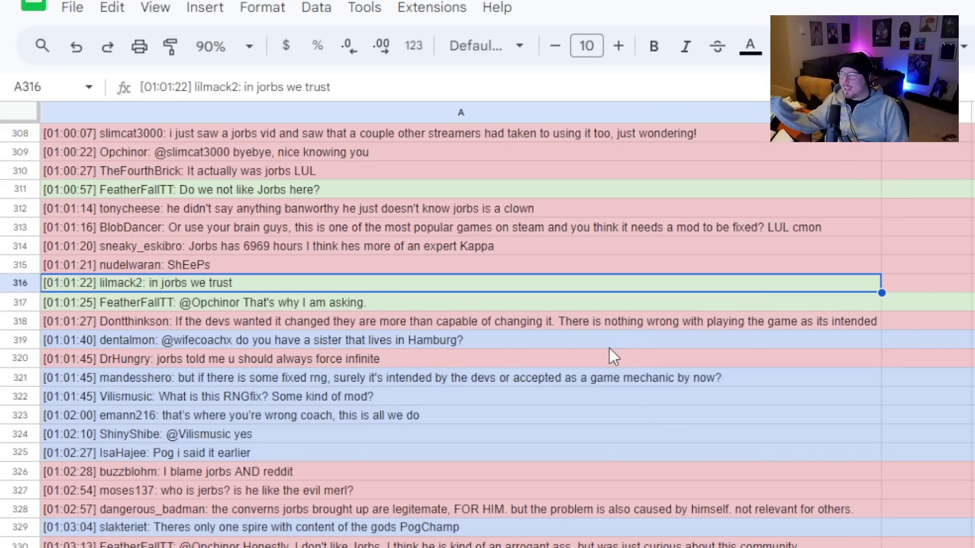
Compare the reply in A317 with A309, and read the messages in A318, A320 and A326 about the devs, forcing infinite and blaming Jorbs.
left_click(584, 306)
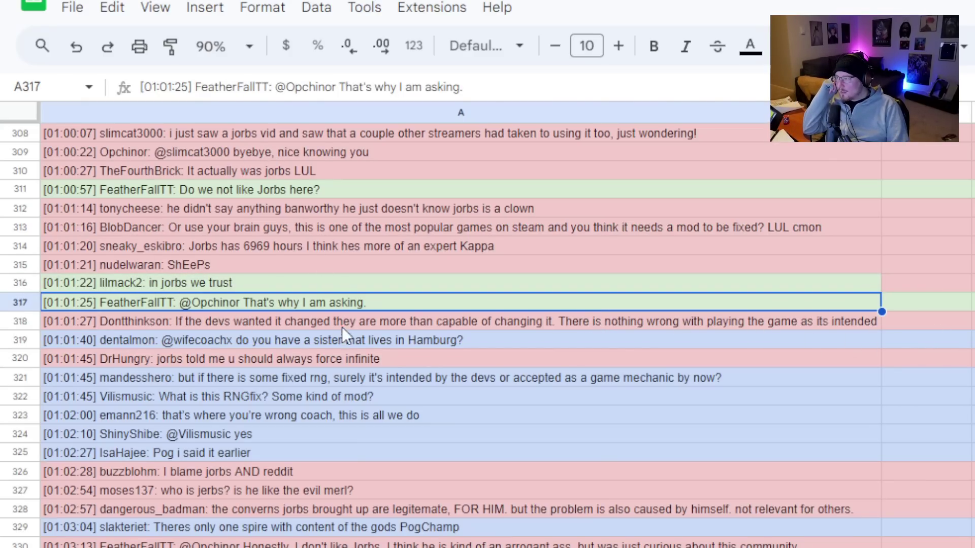
left_click(238, 155)
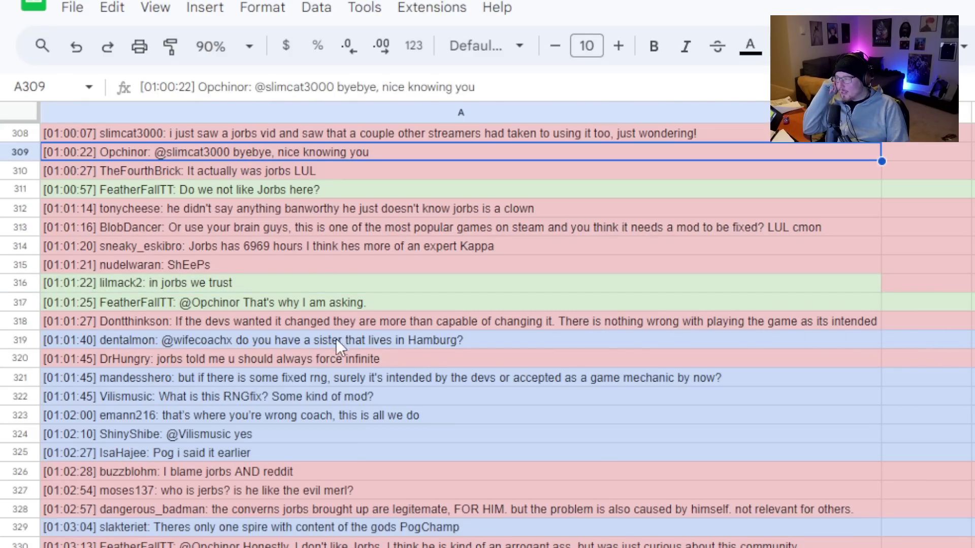
left_click(361, 323)
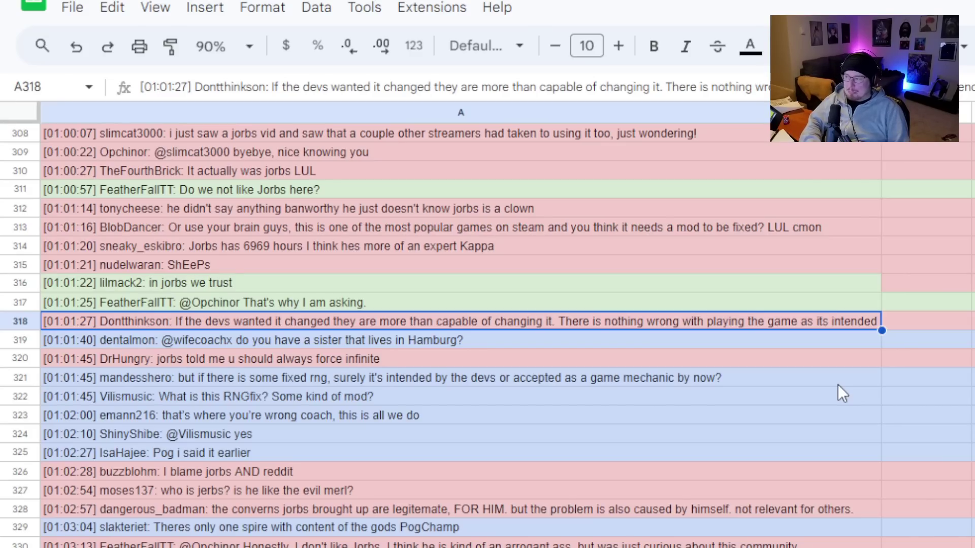
left_click(534, 366)
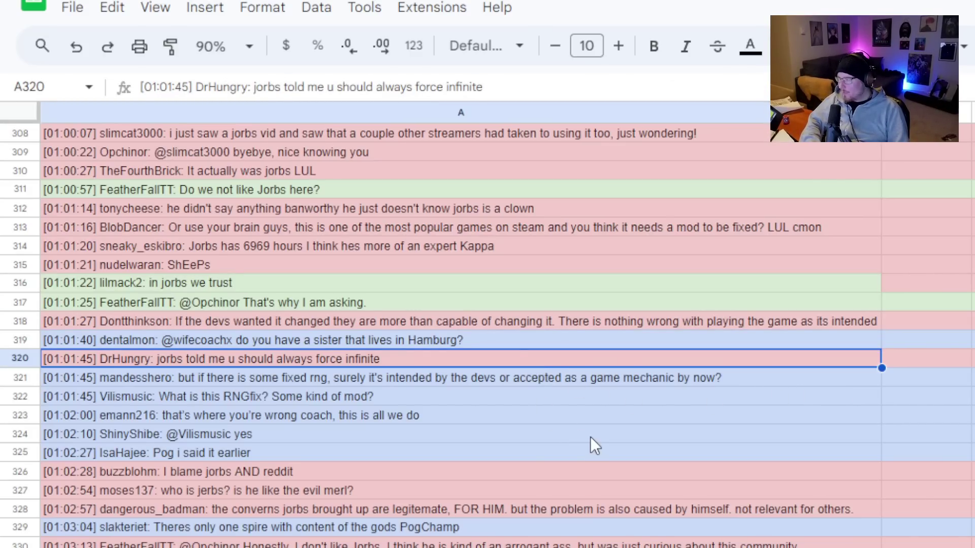
scroll(590, 438, "down", 1)
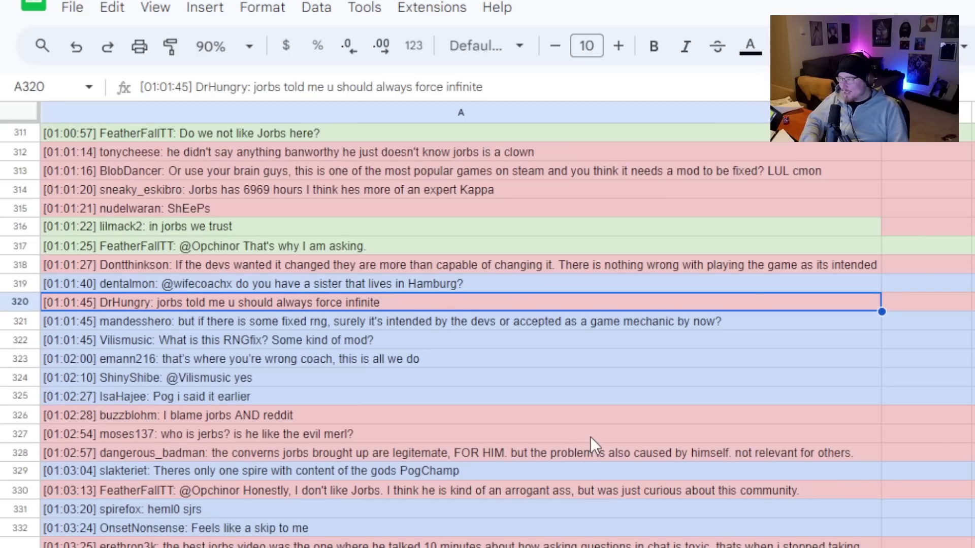
scroll(590, 437, "down", 1)
left_click(492, 361)
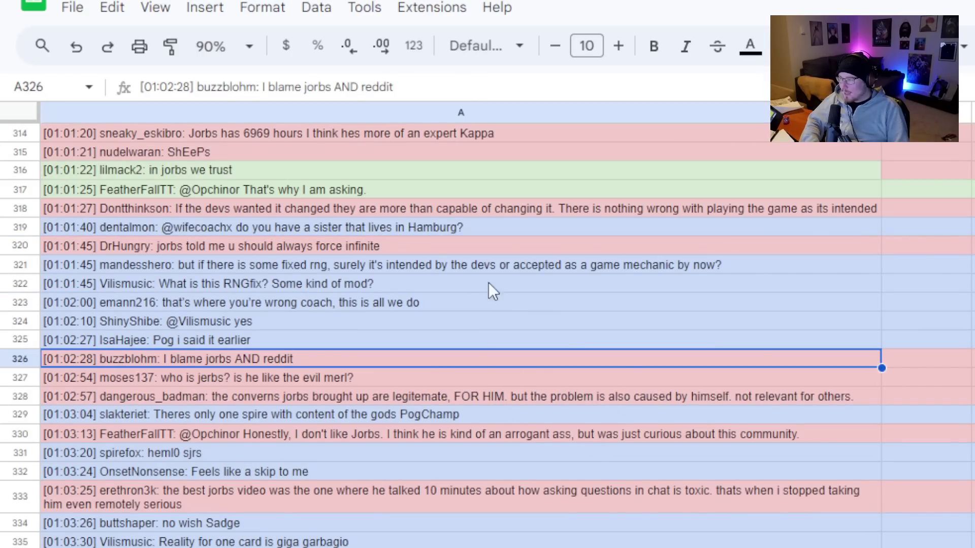
Go back to the message in A320 about always forcing infinite, and return to the one in A326 blaming Jorbs and reddit.
key("Up")
key("Up")
key("Up")
key("Up")
key("Up")
key("Up")
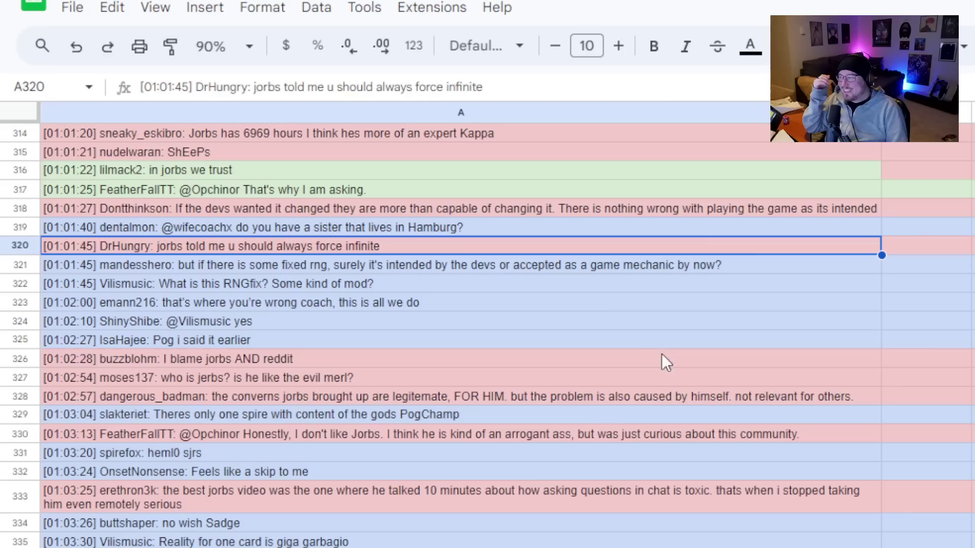
left_click(842, 360)
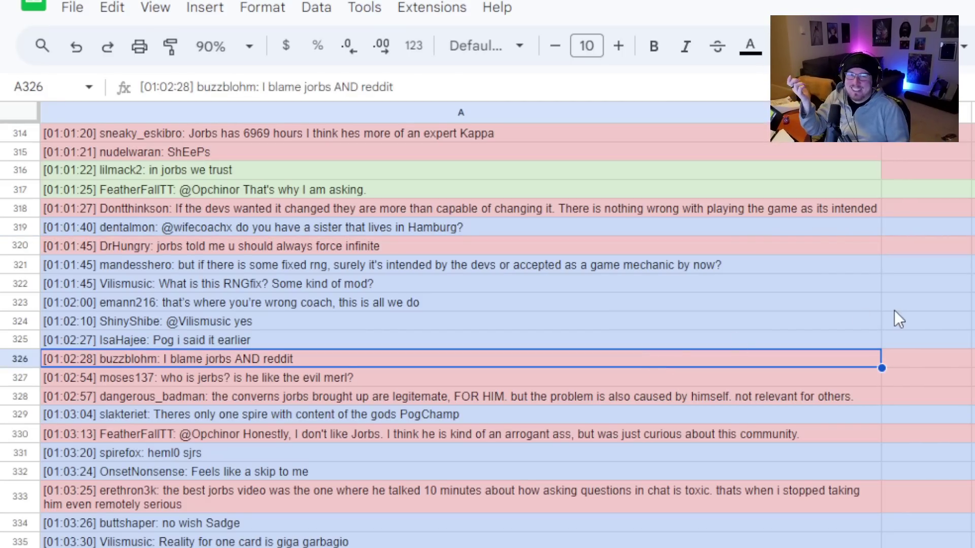
Read the red-filled Jorbs messages in A327, A328 and A330, one cell at a time.
scroll(896, 309, "down", 1)
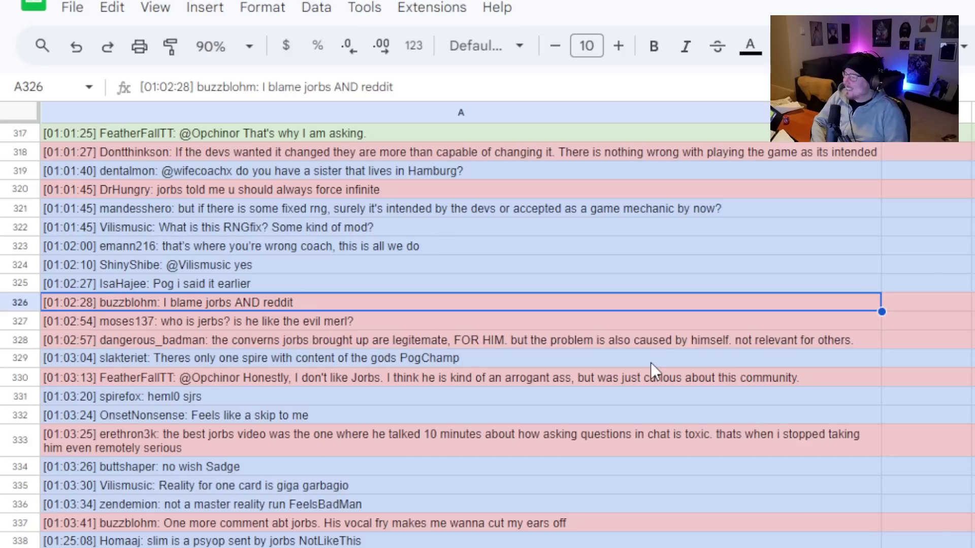
key("Down")
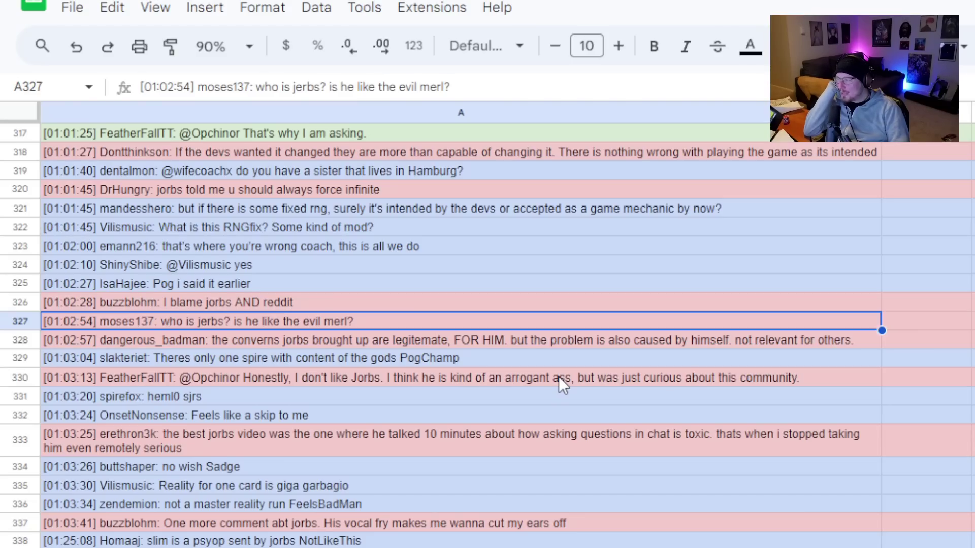
left_click(395, 344)
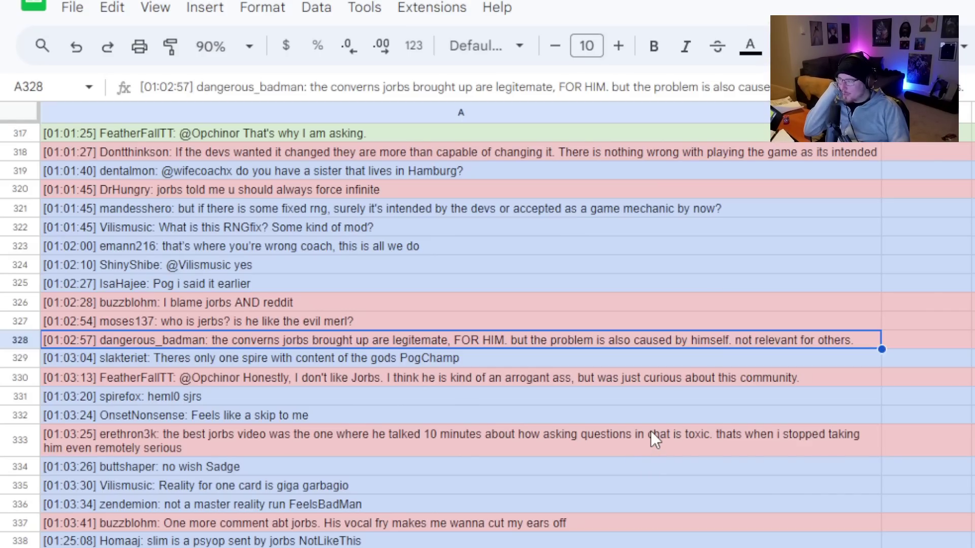
left_click(643, 394)
left_click(648, 377)
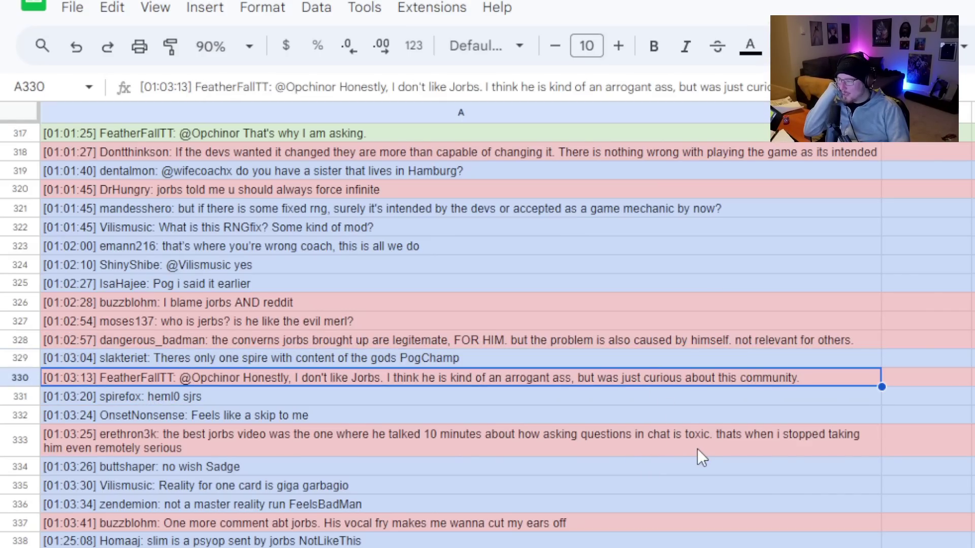
Read the messages in A333, A337 and A339 about the best Jorbs video, his vocal fry and the Jorbs roast request.
scroll(697, 449, "down", 1)
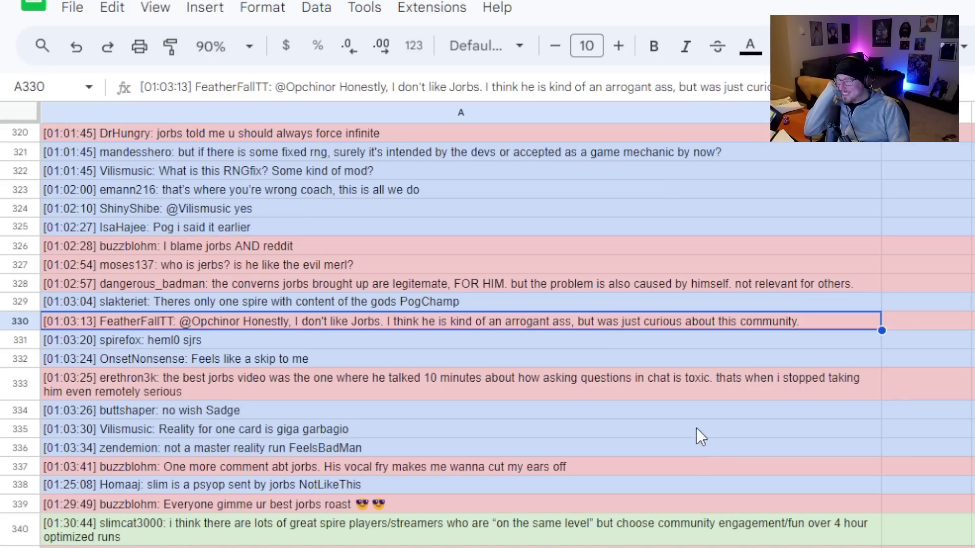
scroll(697, 428, "down", 1)
left_click(561, 330)
scroll(686, 421, "down", 1)
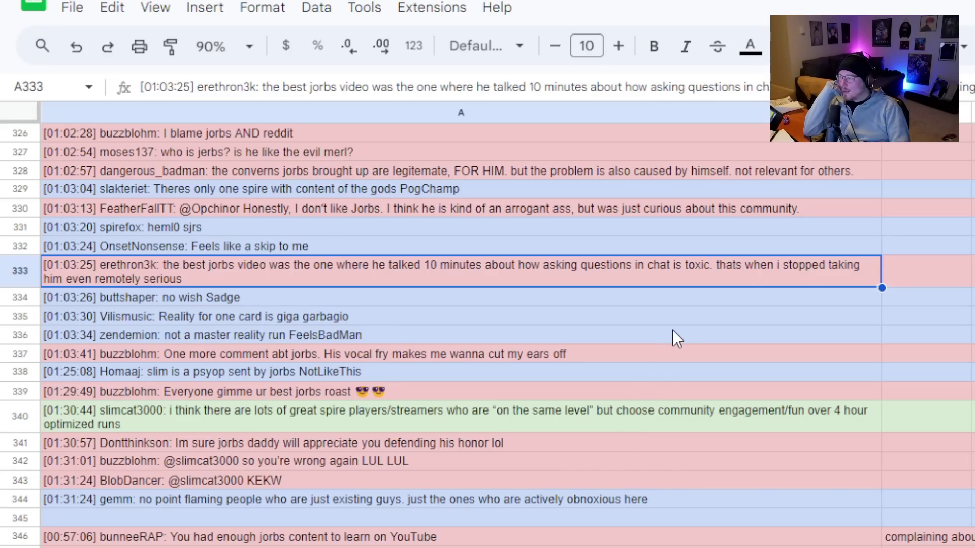
scroll(675, 320, "down", 1)
left_click(680, 284)
left_click(682, 296)
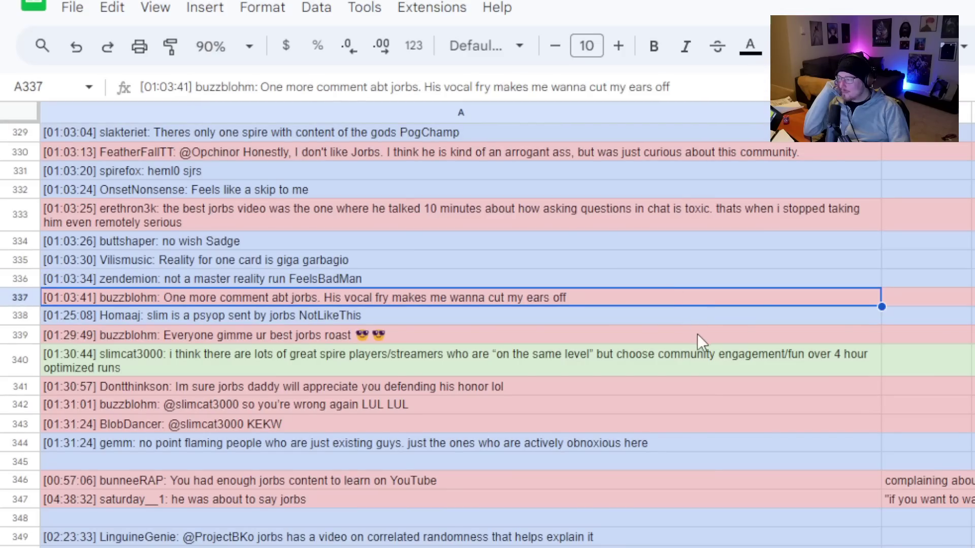
left_click(245, 215)
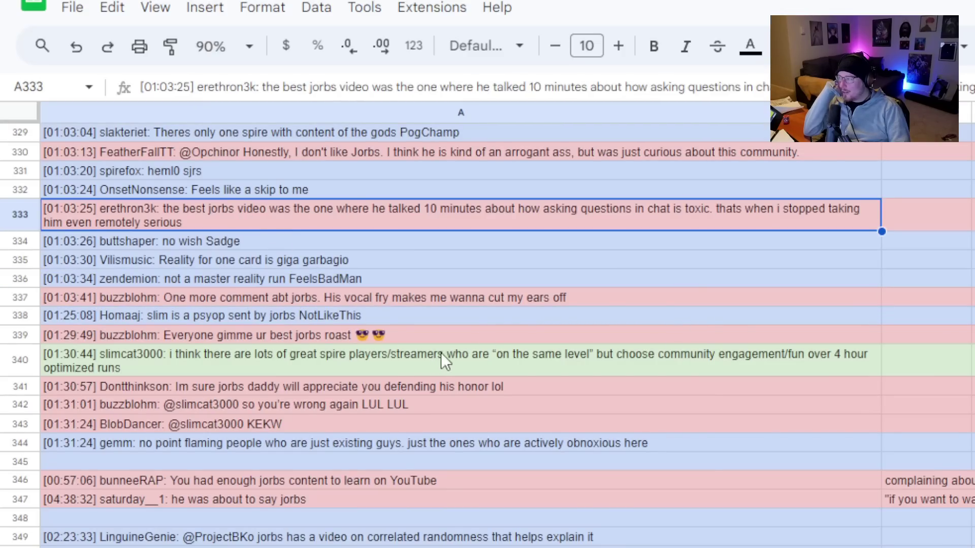
left_click(601, 299)
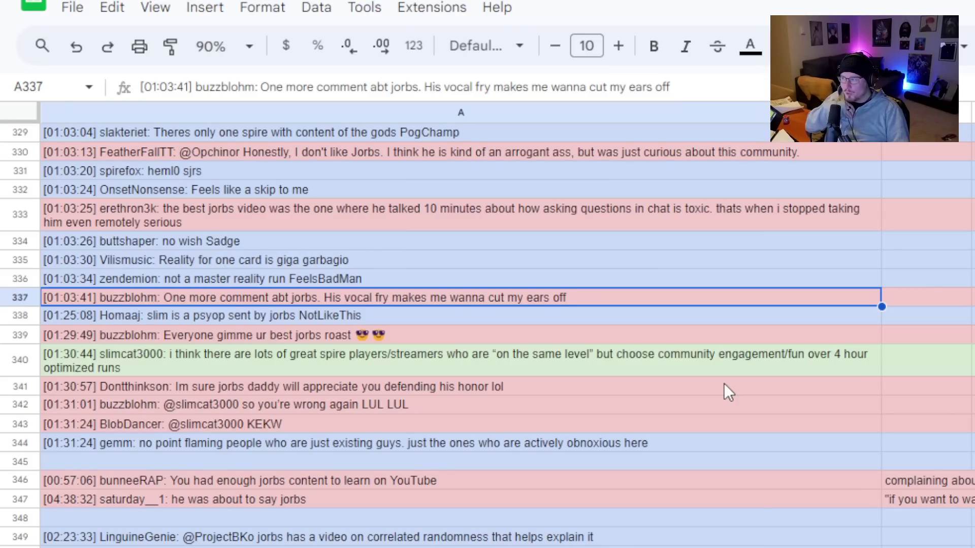
scroll(757, 329, "down", 1)
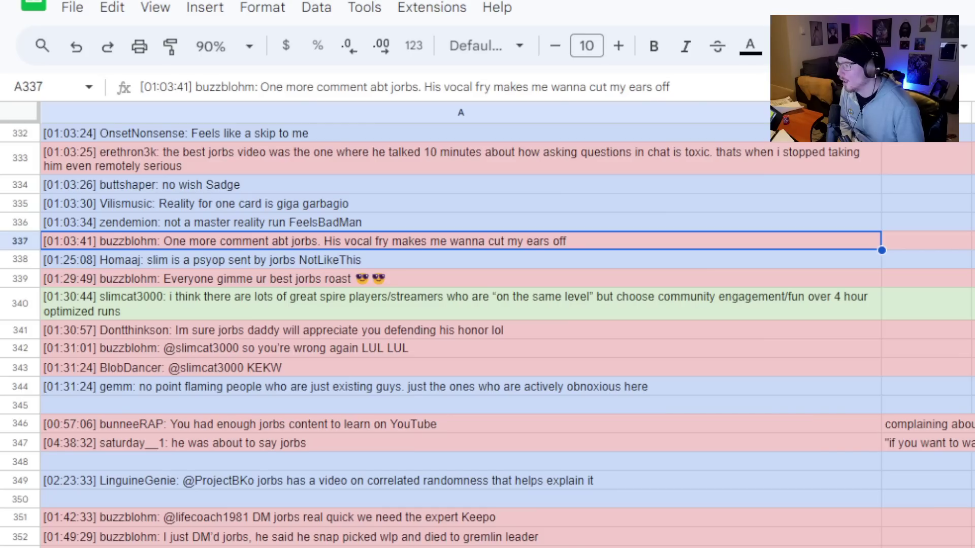
left_click(621, 277)
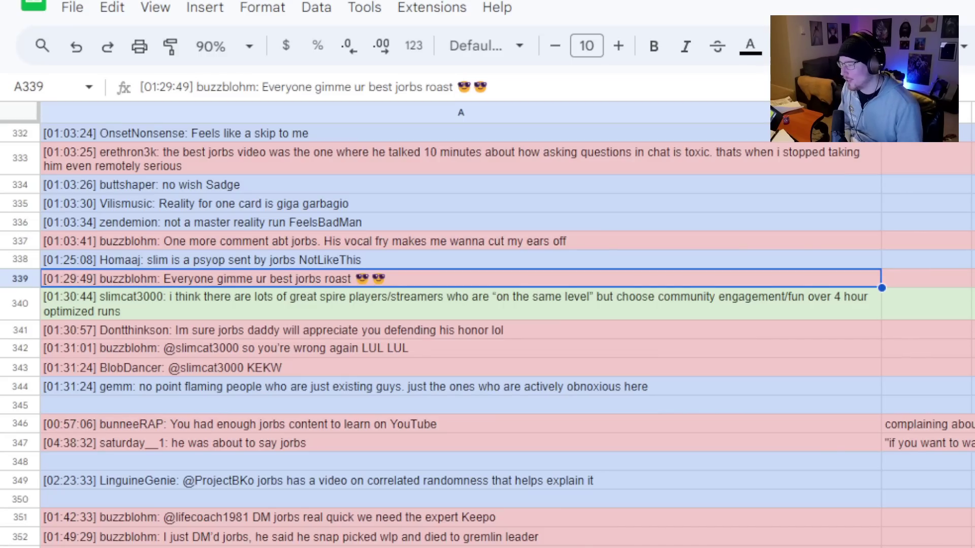
Skim the direct-message screenshots on the next sheet down to row 179, and return to the chat log.
key("ctrl+Page_Down")
scroll(305, 335, "up", 10)
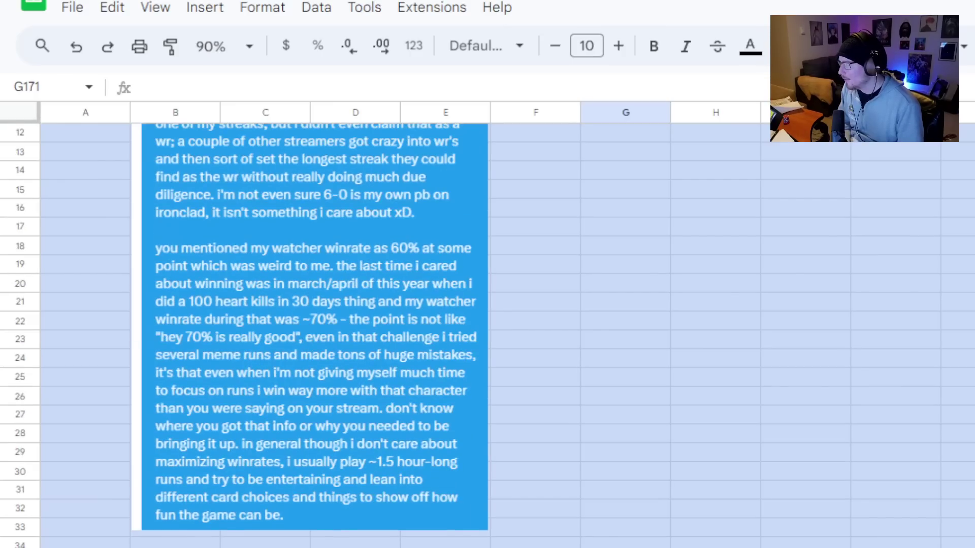
scroll(305, 335, "down", 20)
scroll(305, 335, "down", 20)
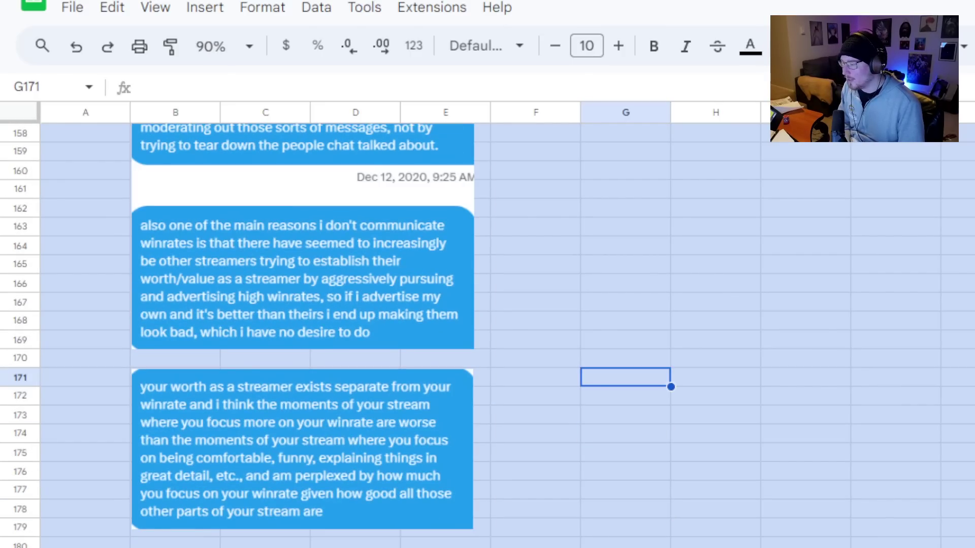
key("ctrl+Page_Up")
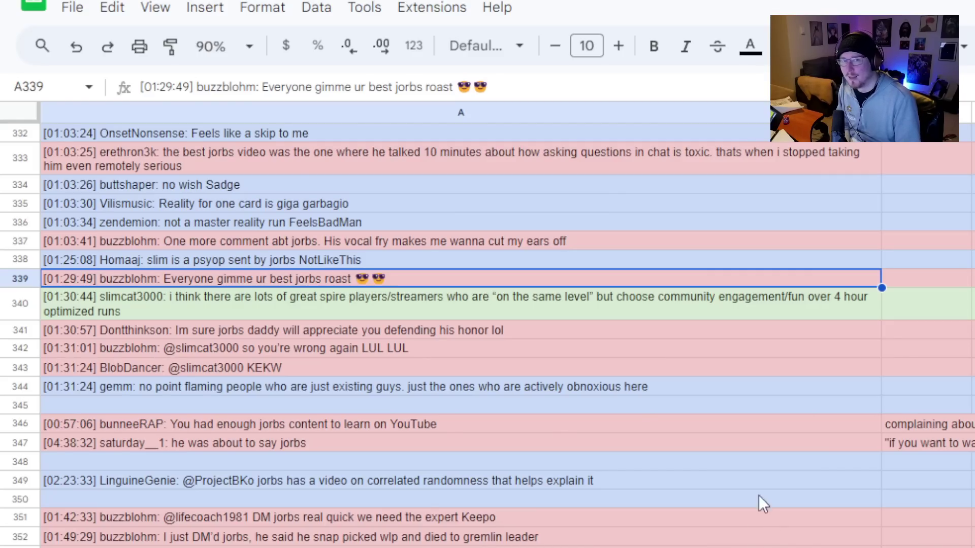
Read the roast replies in A340:A343 one by one, and the message in A346 about learning from Jorbs content on YouTube.
left_click(777, 318)
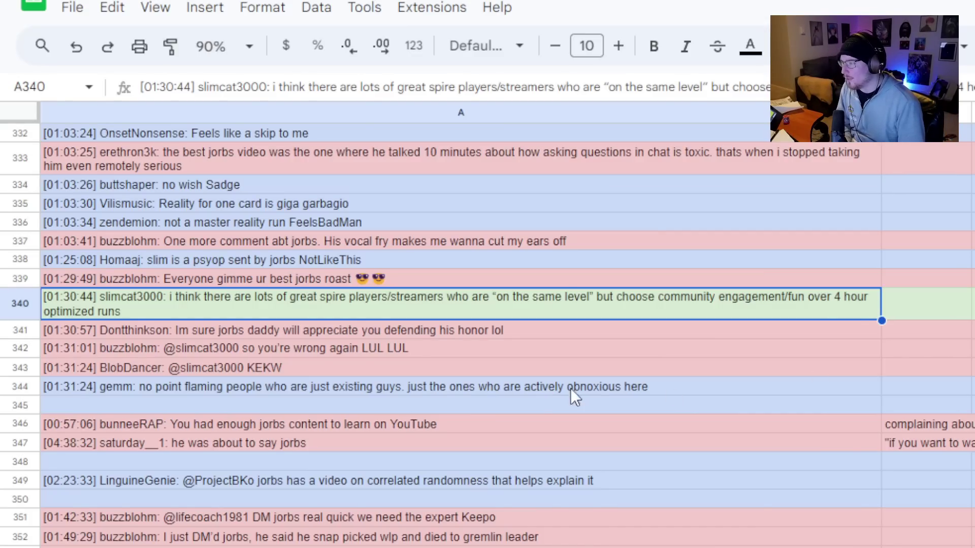
left_click(538, 331)
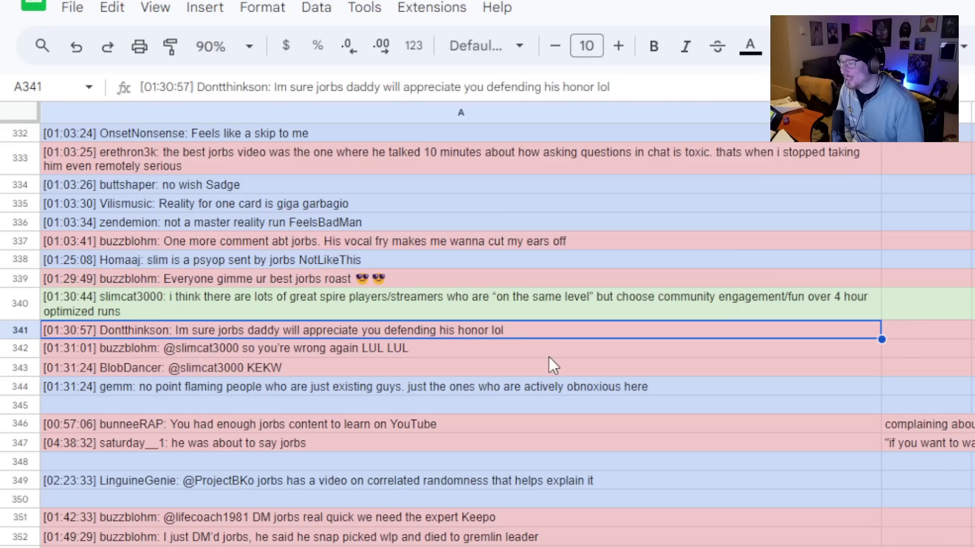
left_click(549, 349)
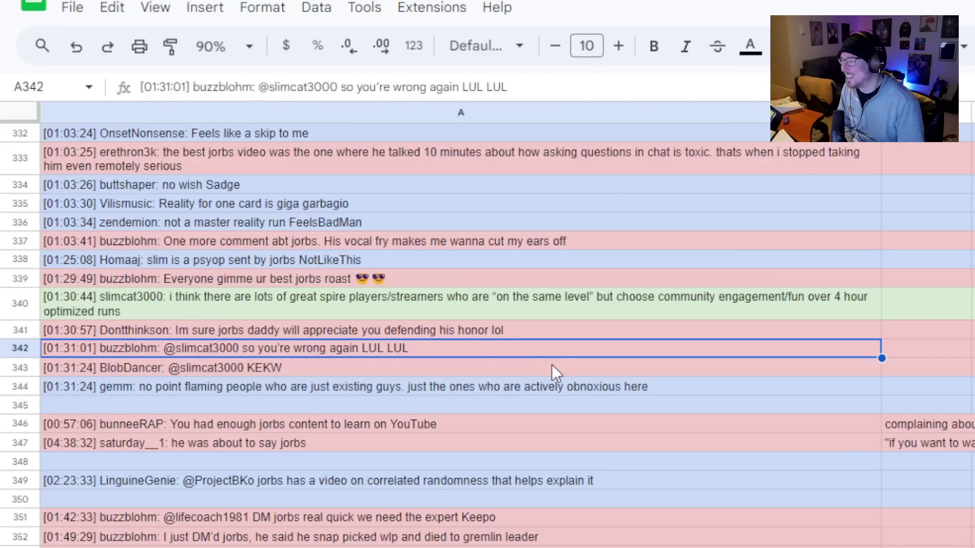
left_click(551, 364)
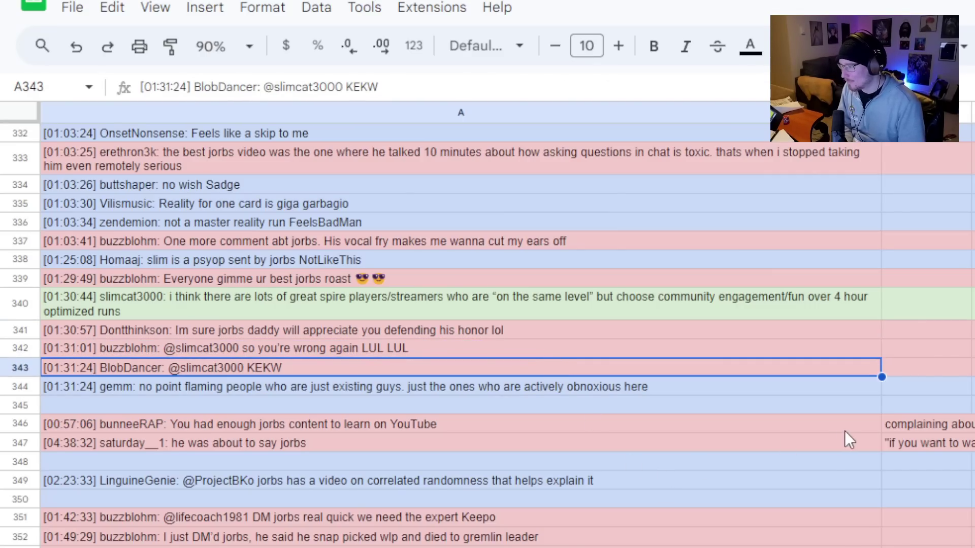
scroll(893, 380, "down", 2)
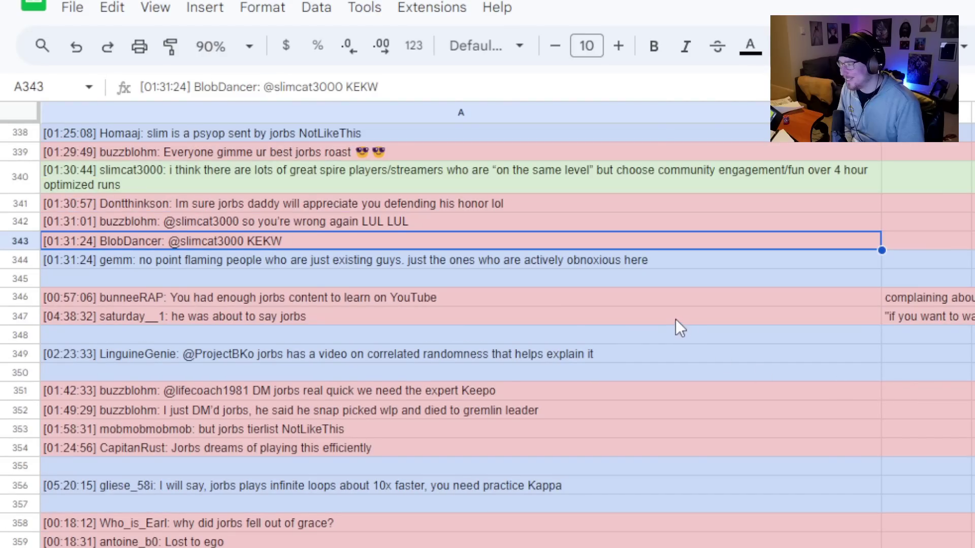
left_click(668, 305)
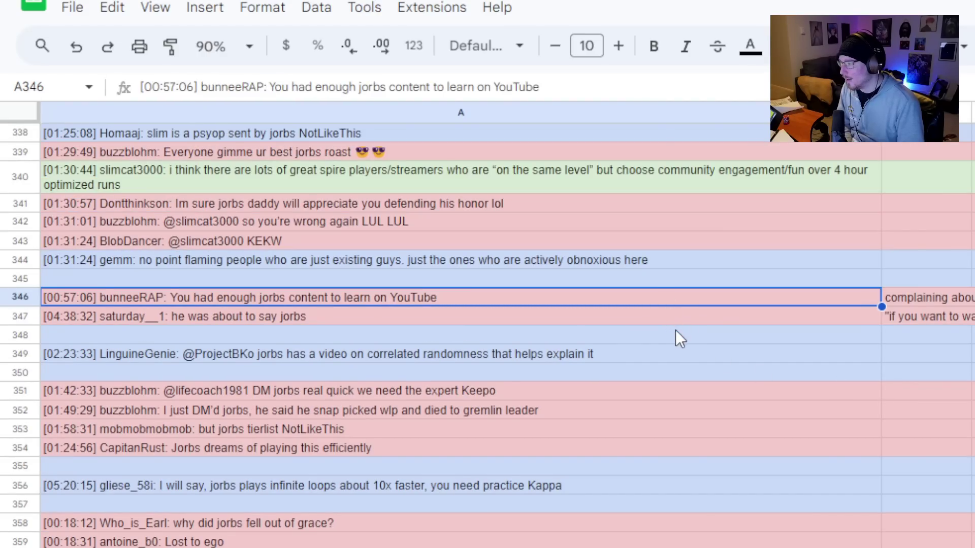
Copy the note in B346 about people coming to his channel into the empty cell A345.
left_click(931, 297)
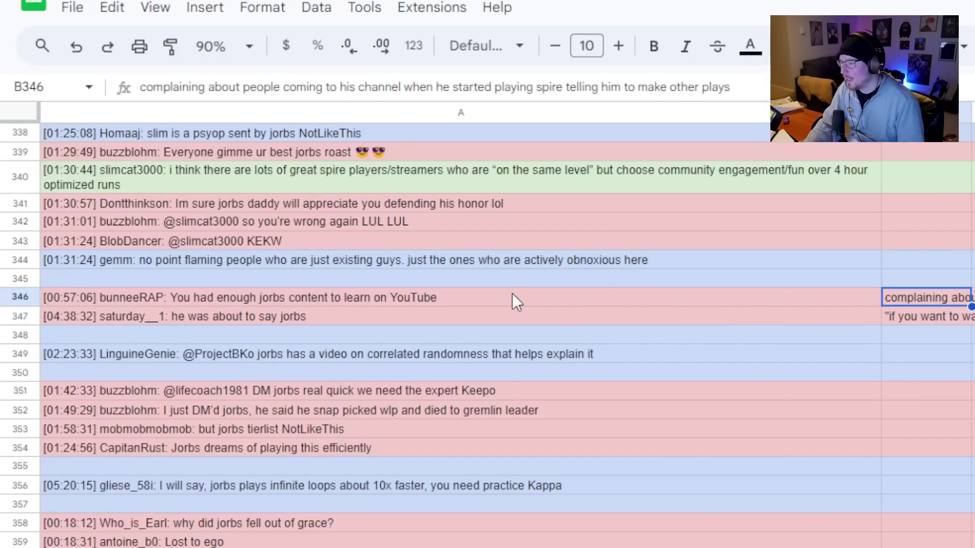
key("ctrl+c")
left_click(504, 280)
key("ctrl+v")
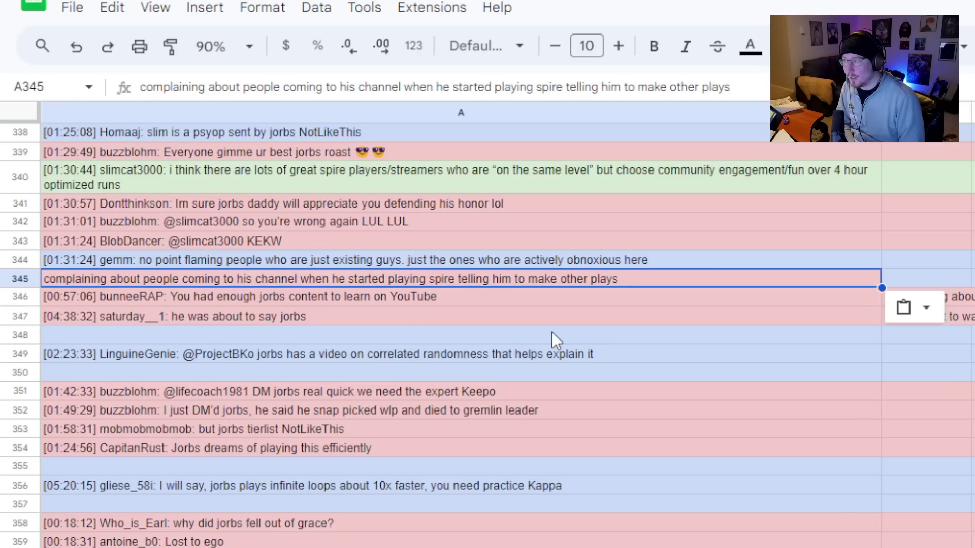
Look back through the earlier Jorbs messages above row 300, and return to the copied note in A345.
scroll(552, 331, "up", 10)
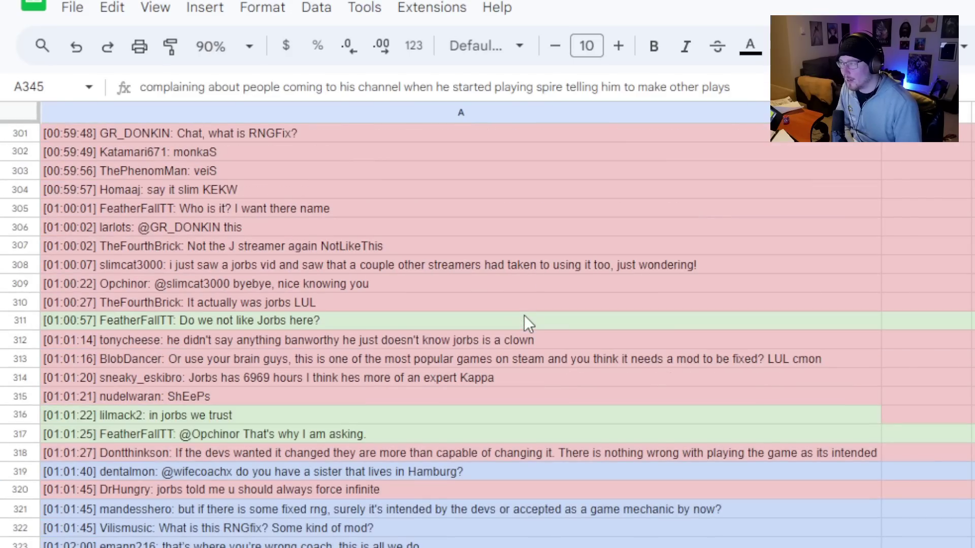
scroll(525, 317, "up", 3)
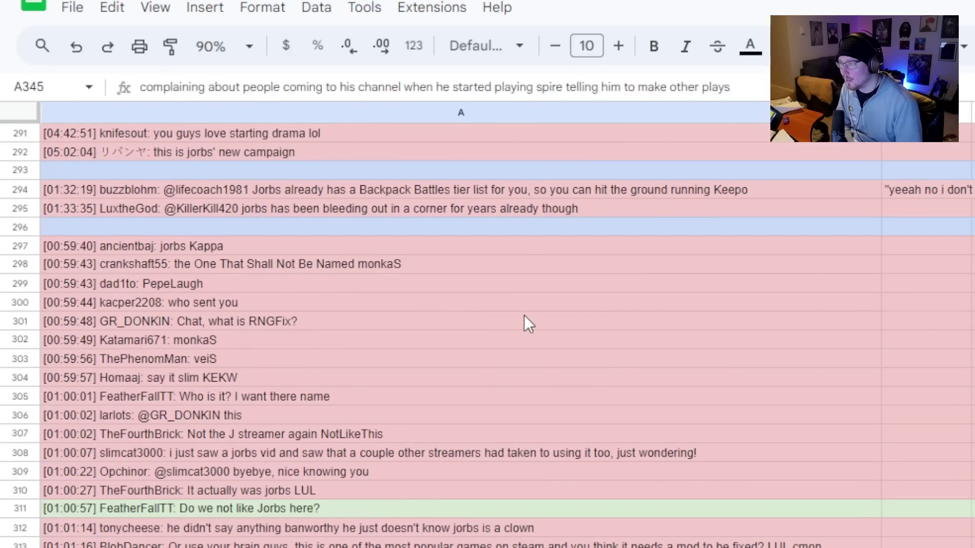
scroll(525, 316, "up", 9)
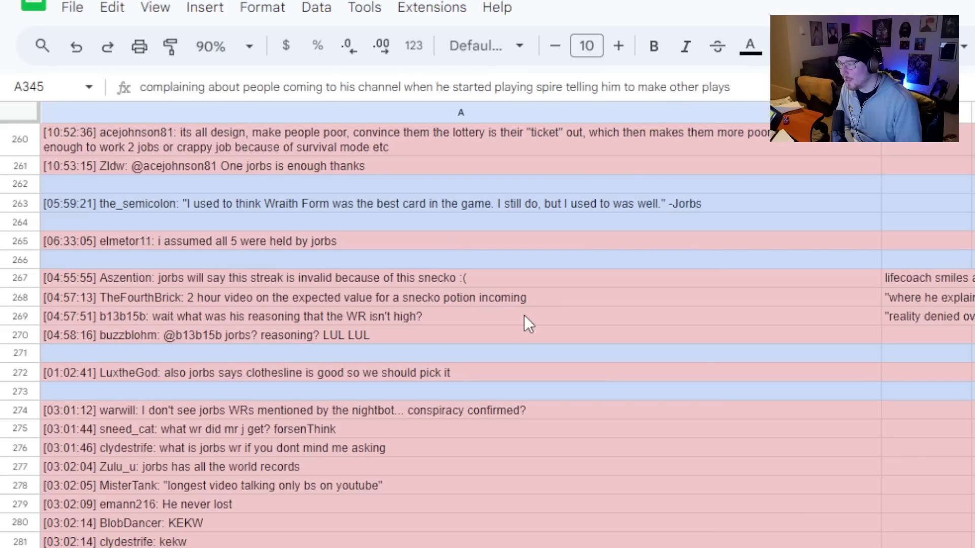
scroll(525, 316, "down", 4)
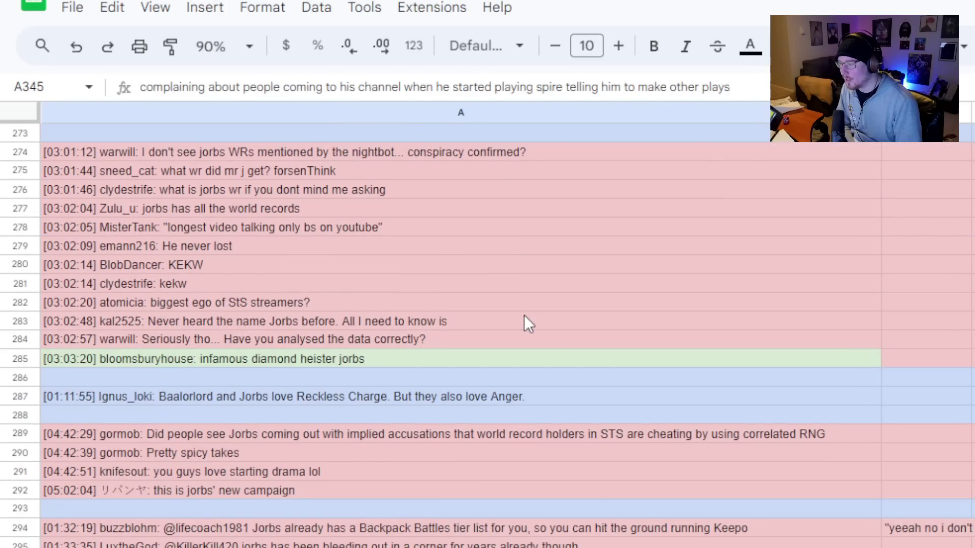
scroll(525, 316, "up", 7)
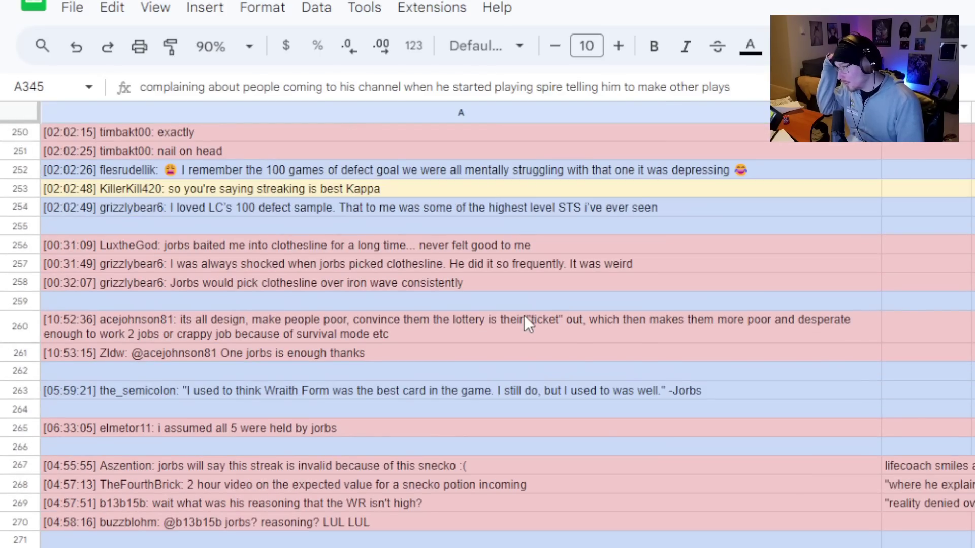
scroll(525, 315, "up", 4)
scroll(524, 315, "up", 3)
scroll(612, 360, "down", 20)
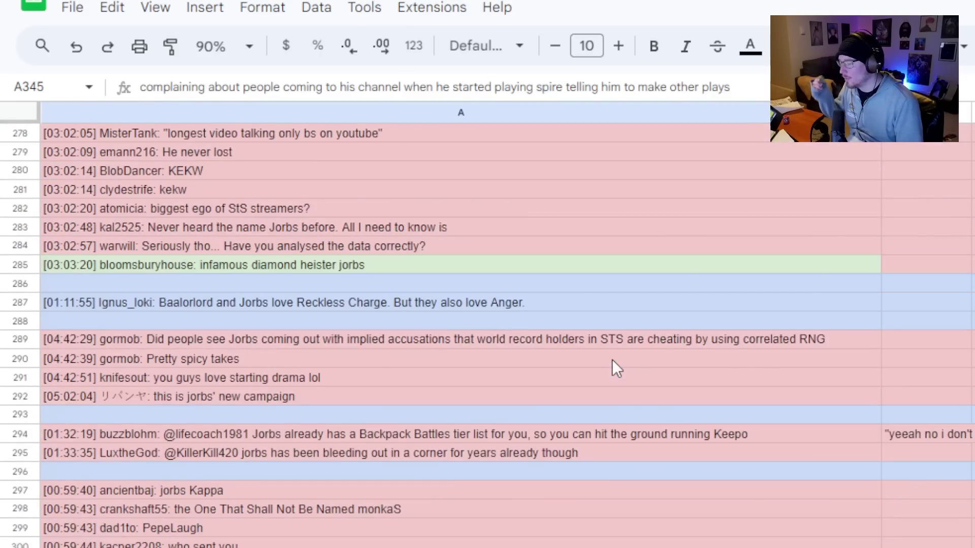
scroll(680, 539, "down", 3)
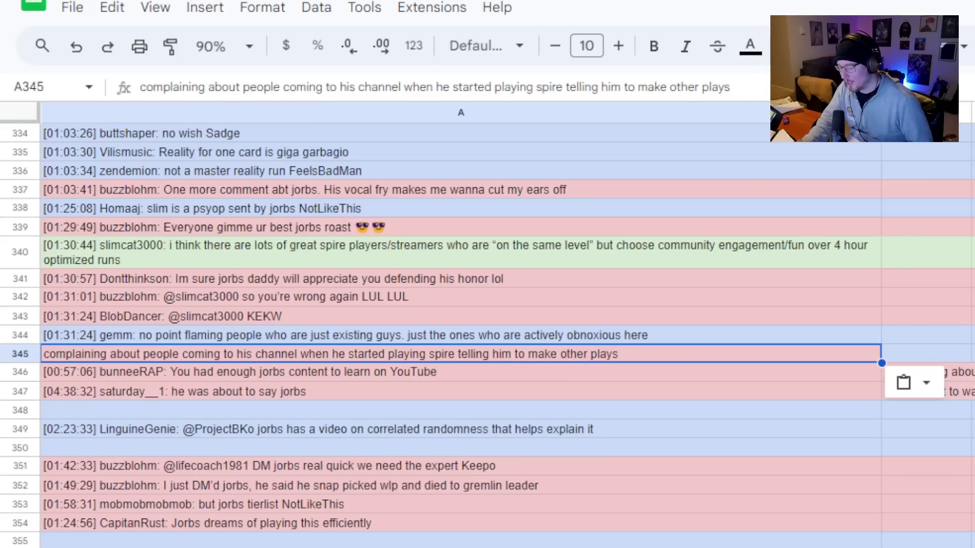
Clear the copied note from A345.
key("Delete")
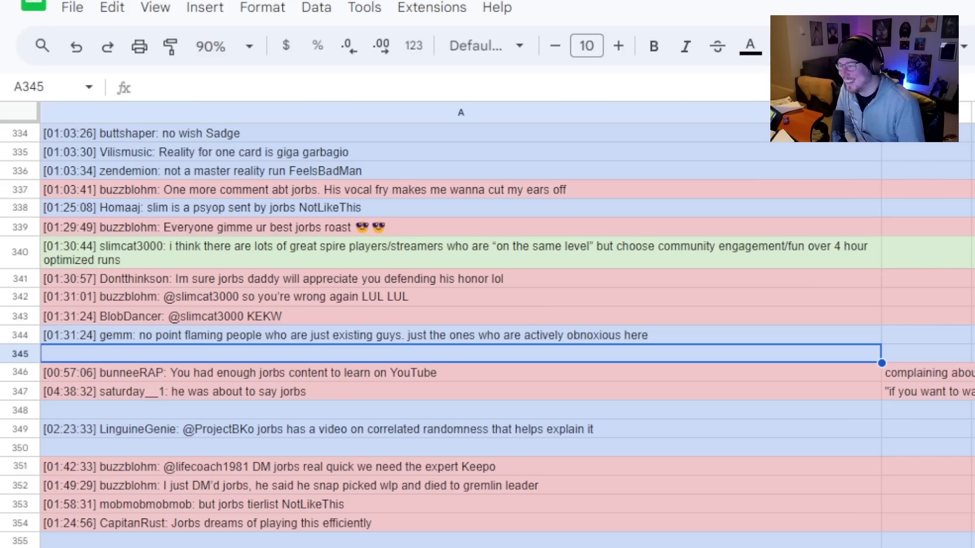
Return to the direct-message screenshots sheet and find the message near row 134 about people coming in from other channels.
left_click(489, 378)
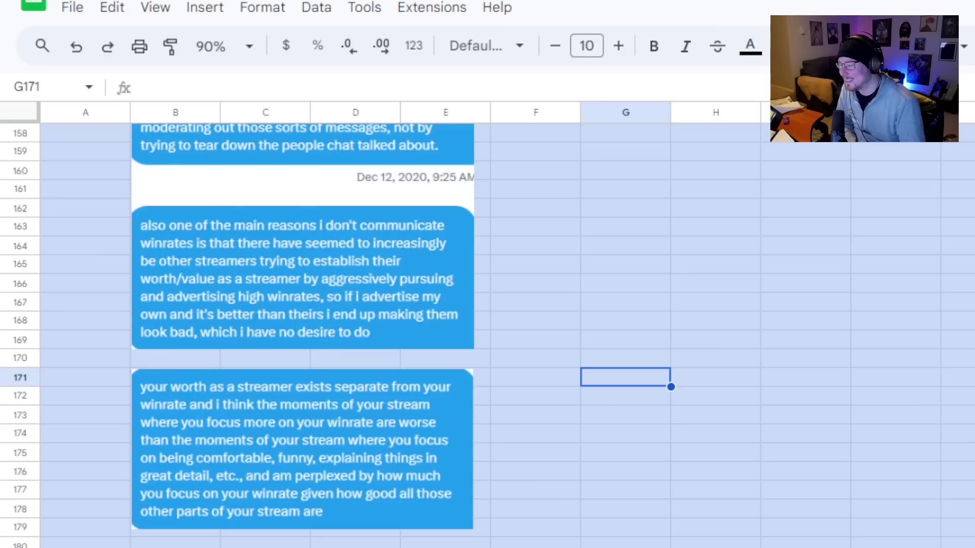
scroll(487, 335, "up", 5)
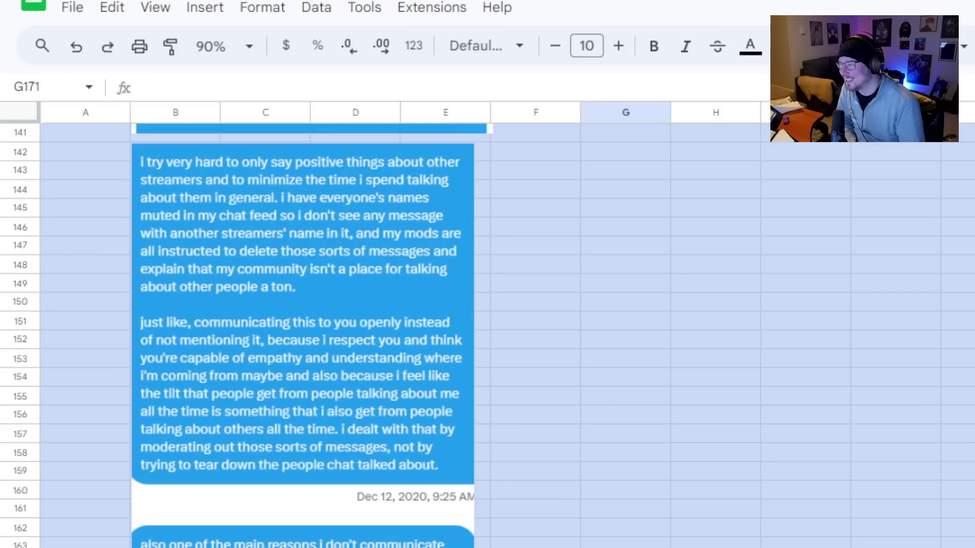
scroll(487, 336, "up", 3)
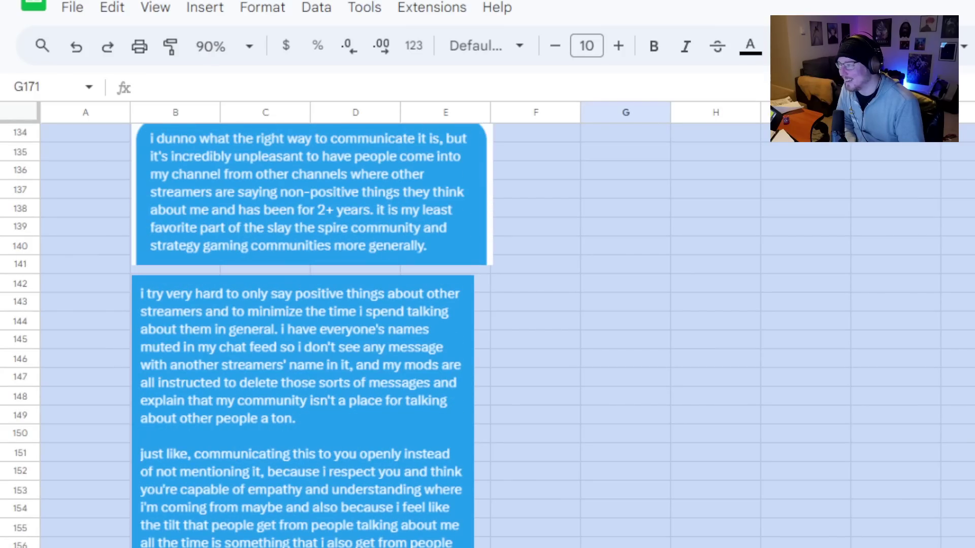
Read the direct messages in rows 134 to 158 about people coming from other channels and talking about other streamers.
scroll(488, 335, "up", 2)
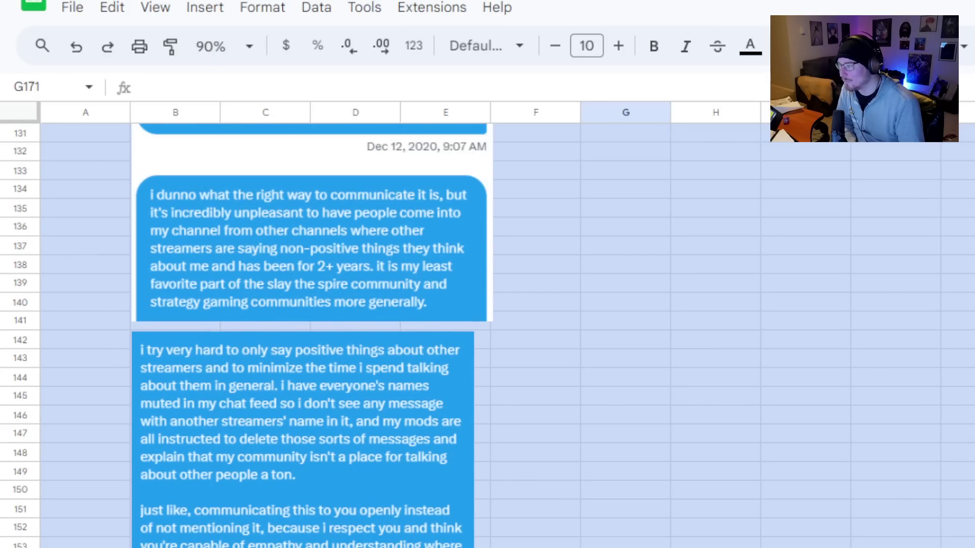
scroll(488, 335, "down", 3)
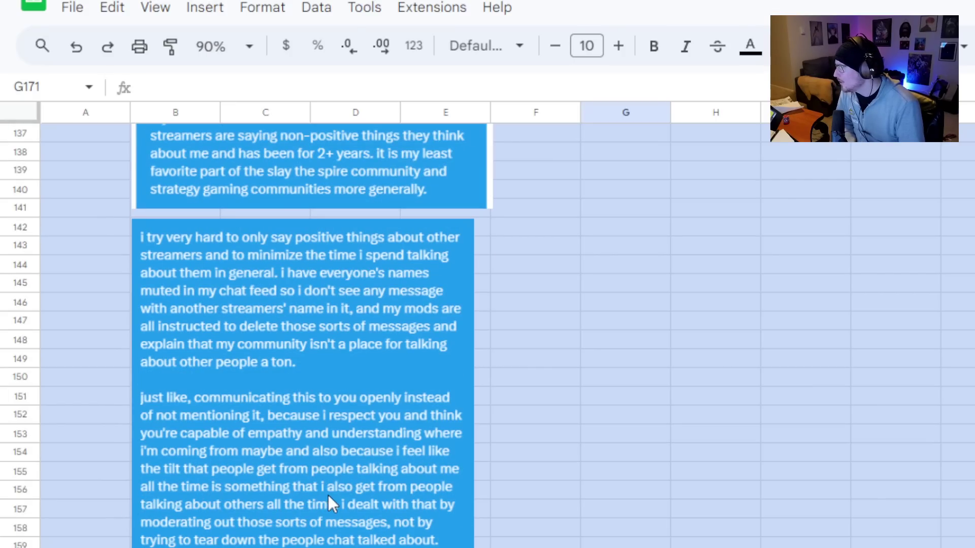
scroll(343, 525, "down", 1)
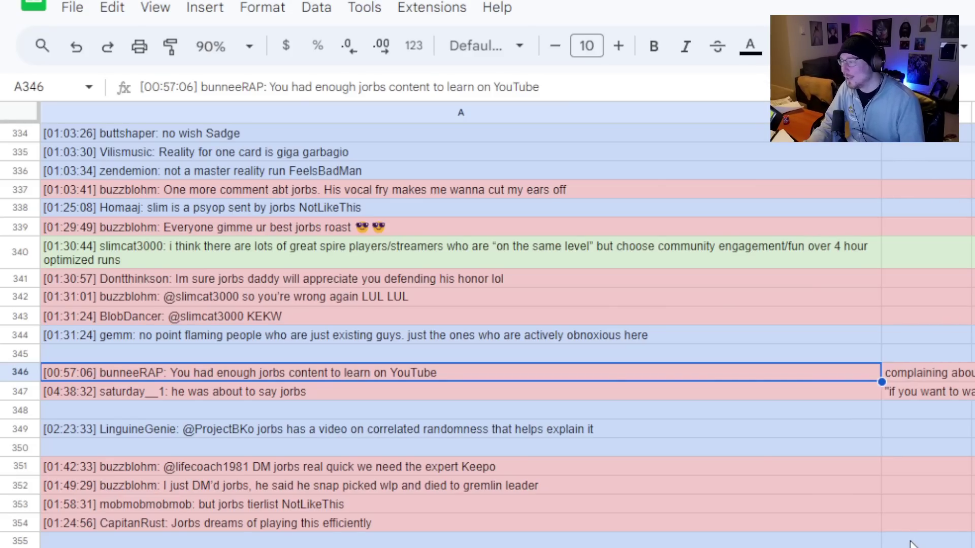
Copy the note in B347 about watching somebody whine into the empty cell A348.
left_click(589, 397)
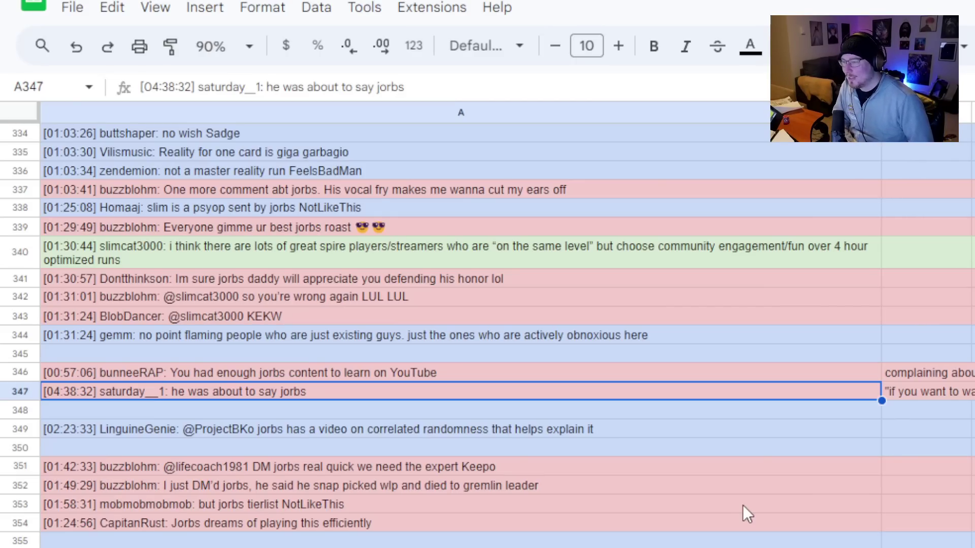
left_click(907, 390)
key("ctrl+c")
left_click(707, 413)
key("ctrl+v")
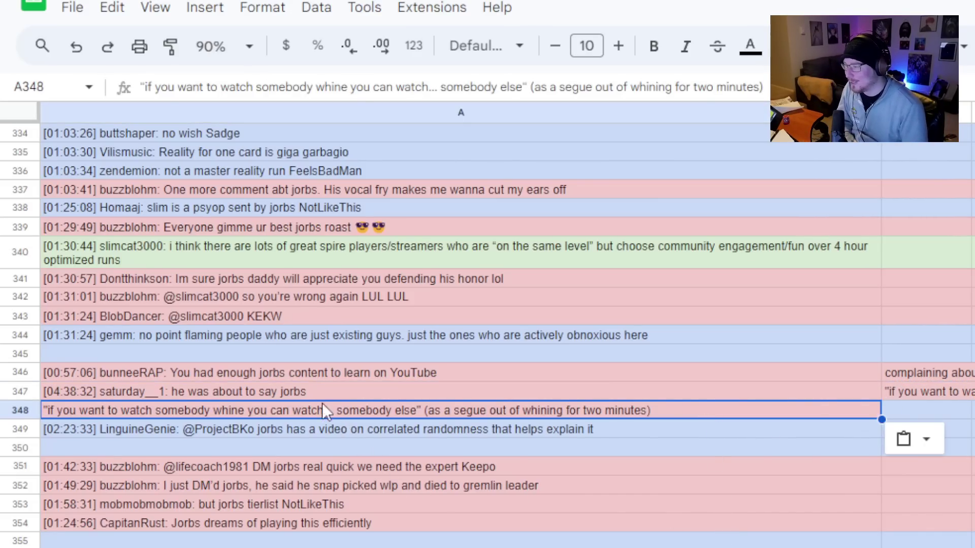
Compare the entry in A347 with the copied note below it, and clear the note from A348.
left_click(307, 392)
left_click(615, 412)
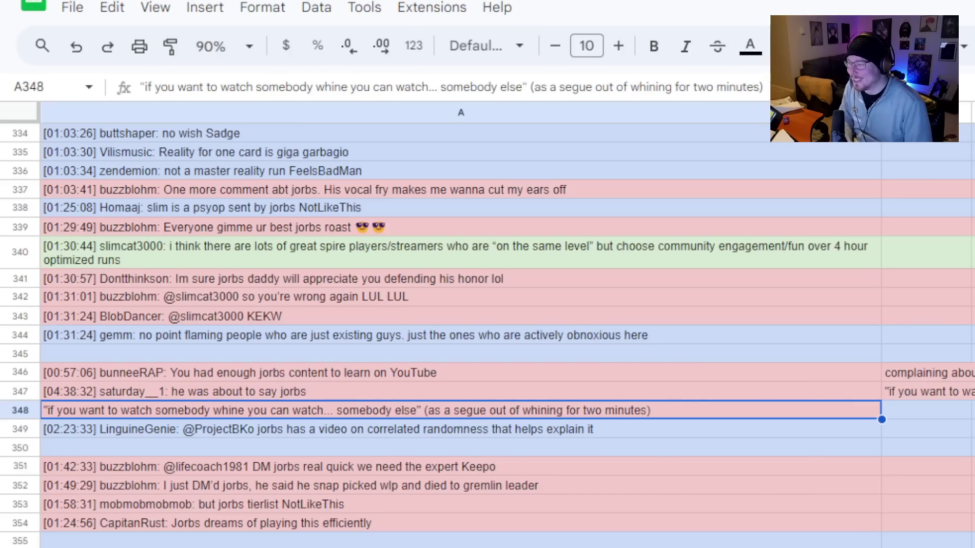
key("Delete")
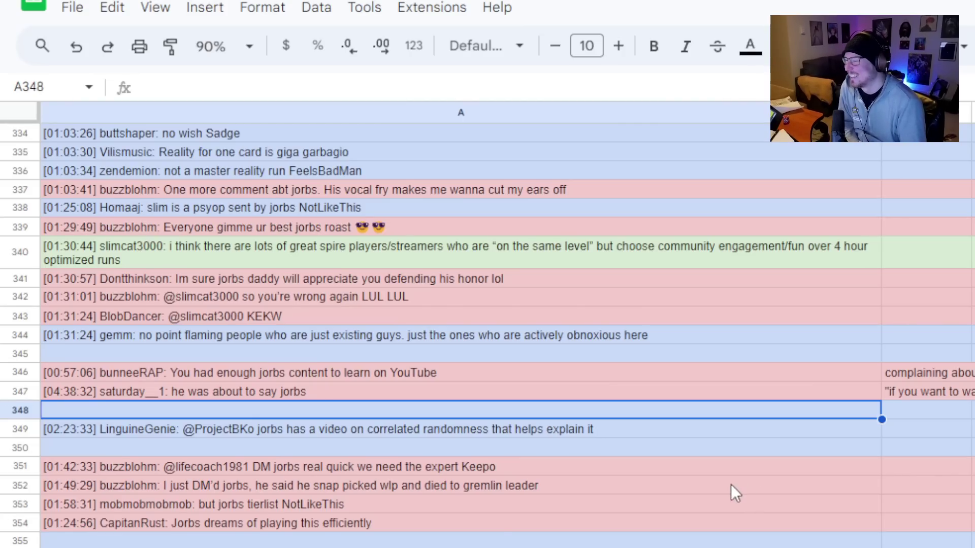
Go through the chat entries in rows 349 to 354, from the correlated randomness video to the remark about playing efficiently.
scroll(730, 483, "down", 1)
scroll(730, 483, "down", 1)
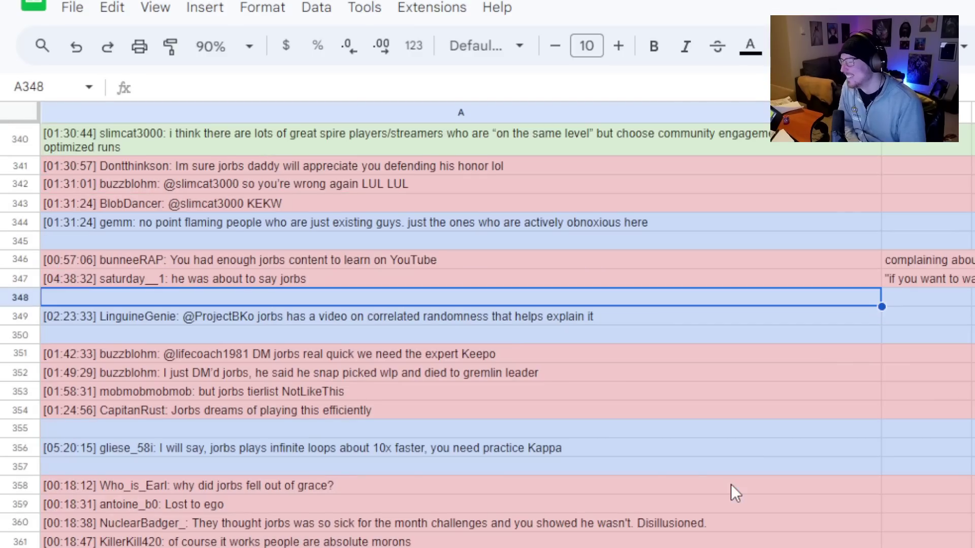
left_click(253, 318)
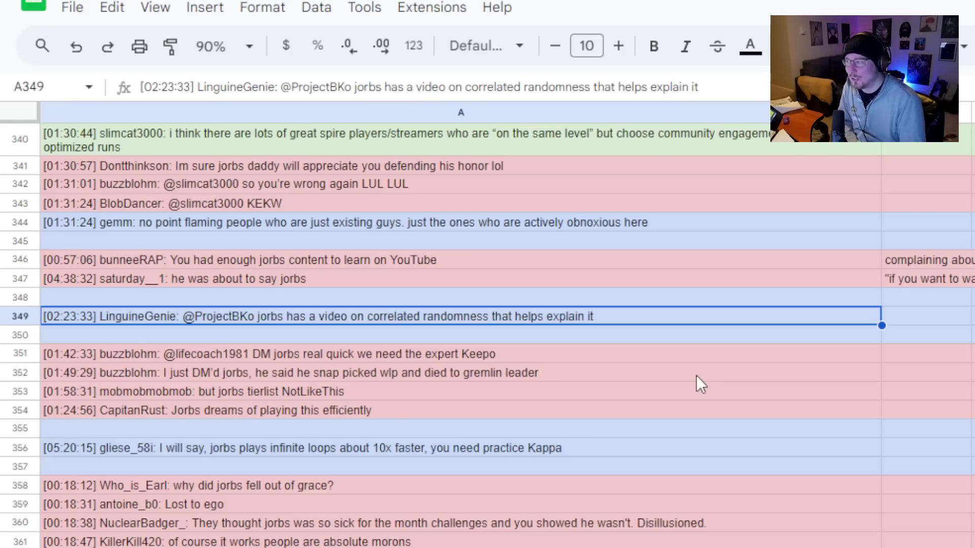
scroll(696, 376, "down", 1)
left_click(663, 318)
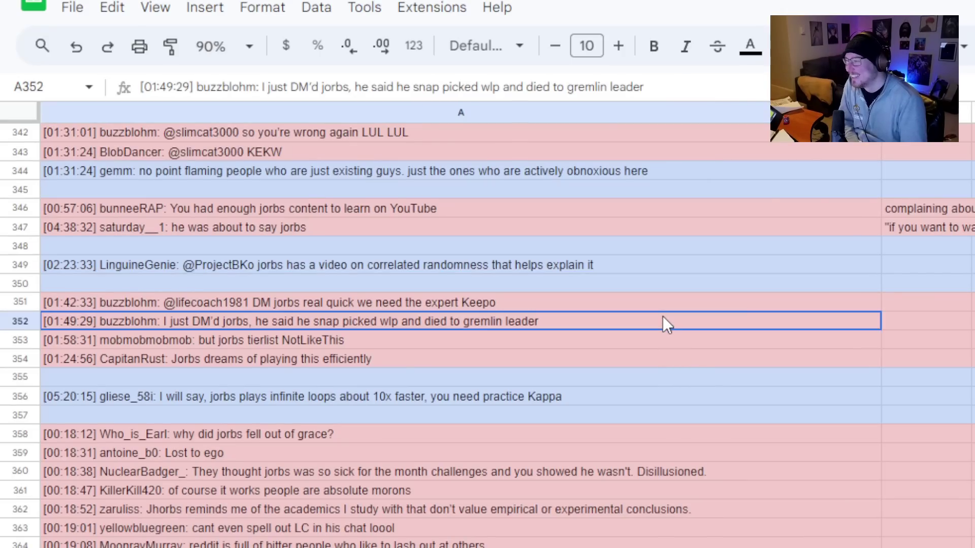
left_click(665, 307)
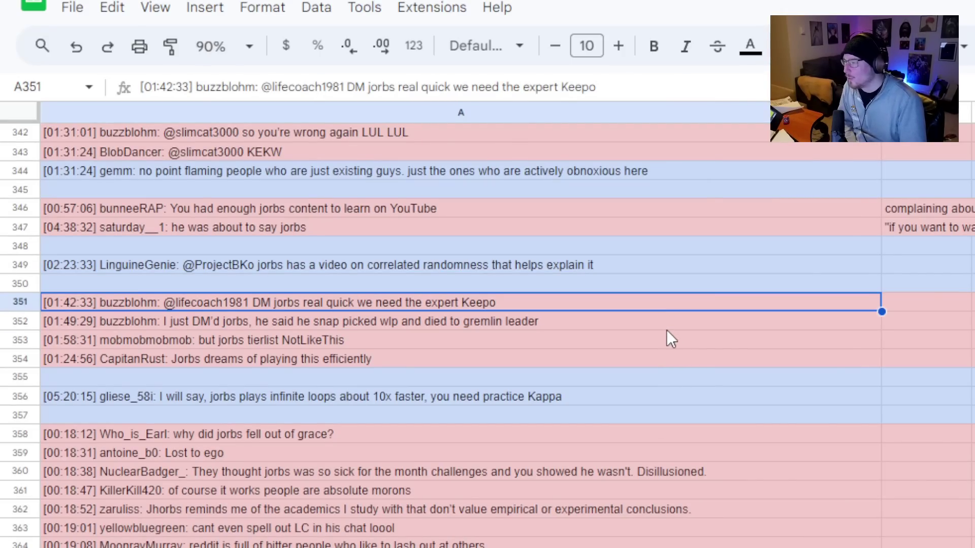
key("Down")
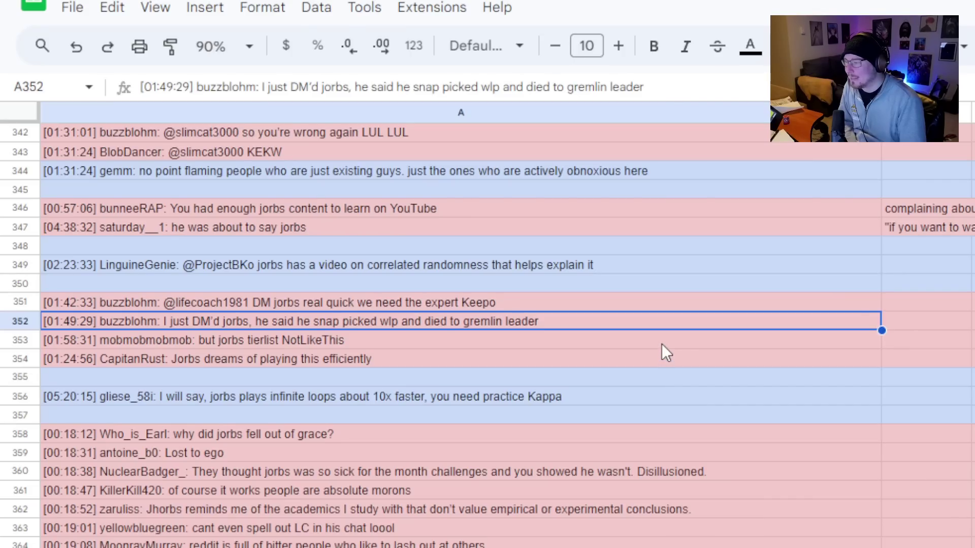
key("Down")
scroll(662, 344, "down", 1)
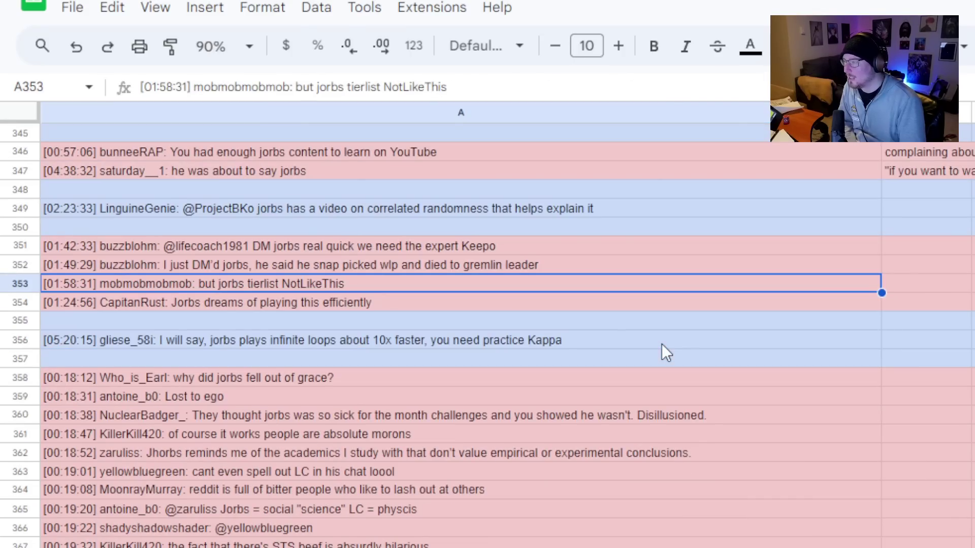
left_click(566, 303)
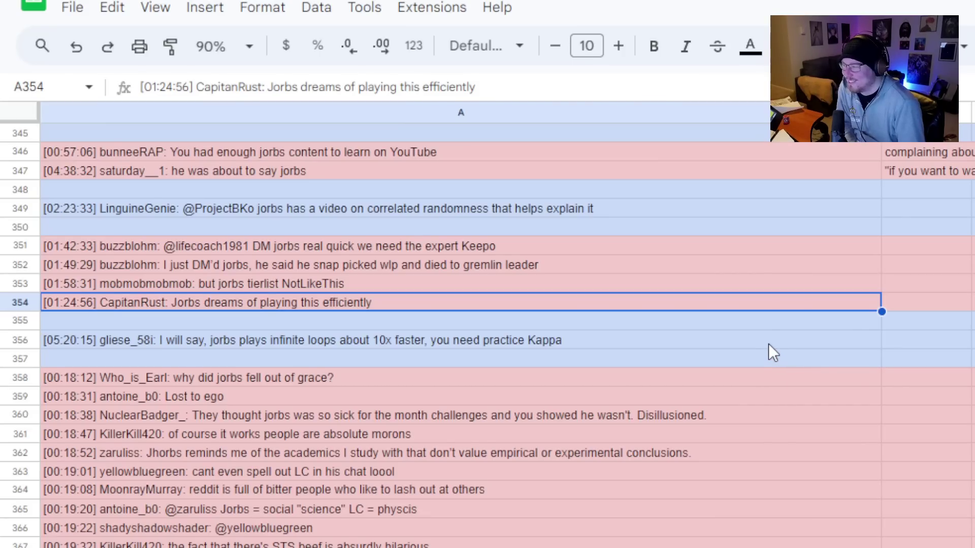
scroll(772, 346, "down", 1)
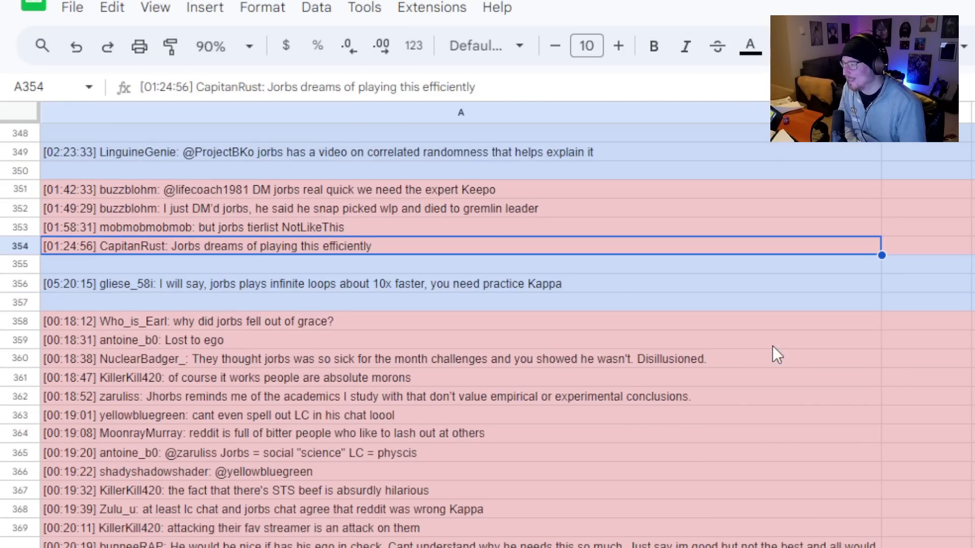
scroll(772, 346, "down", 1)
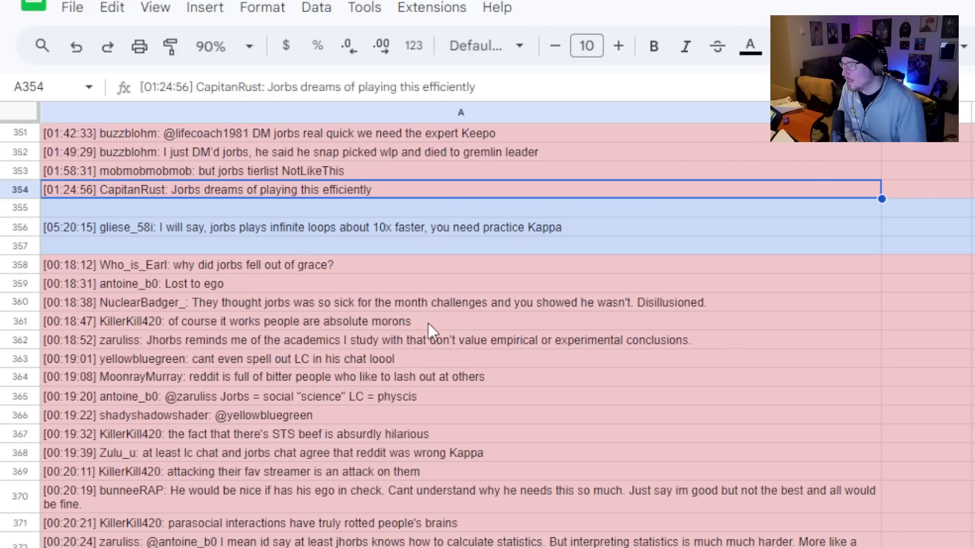
Fill row 356, the remark about Jorbs playing infinite loops faster, with light purple and reselect its entry in column A.
left_click(21, 227)
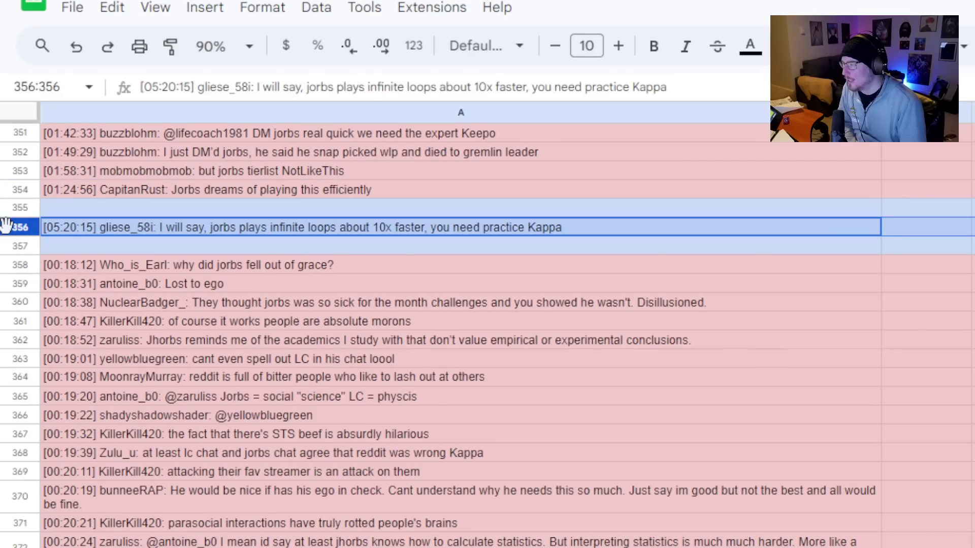
left_click(783, 45)
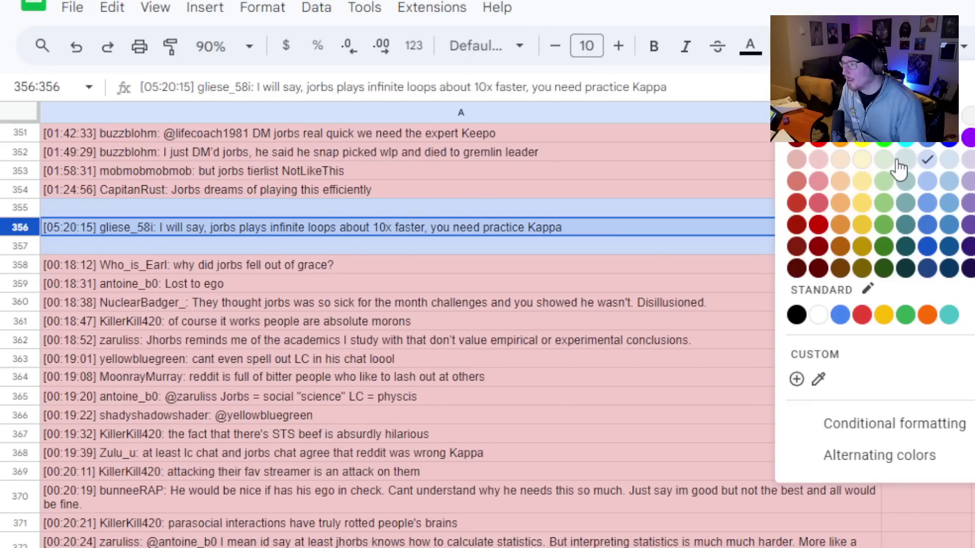
left_click(968, 181)
left_click(538, 249)
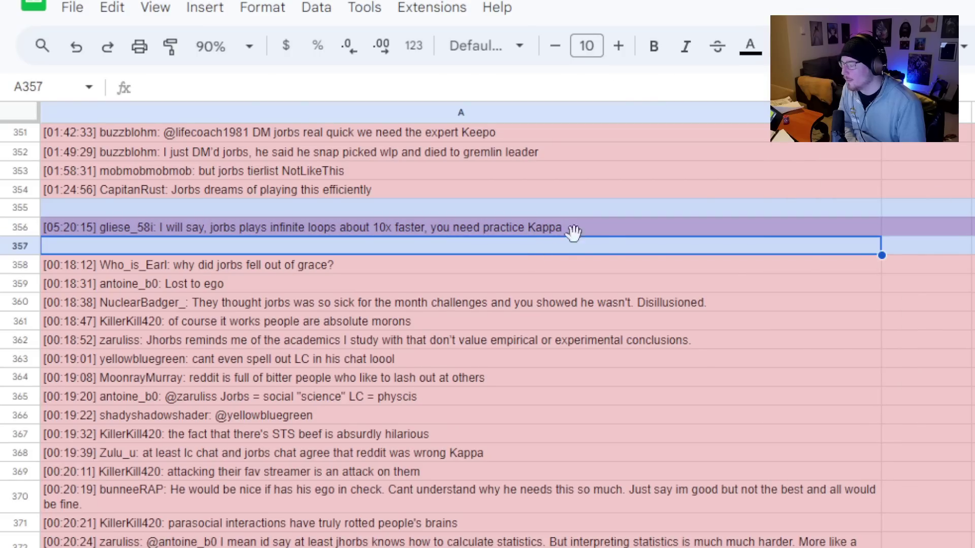
left_click(617, 209)
left_click(619, 226)
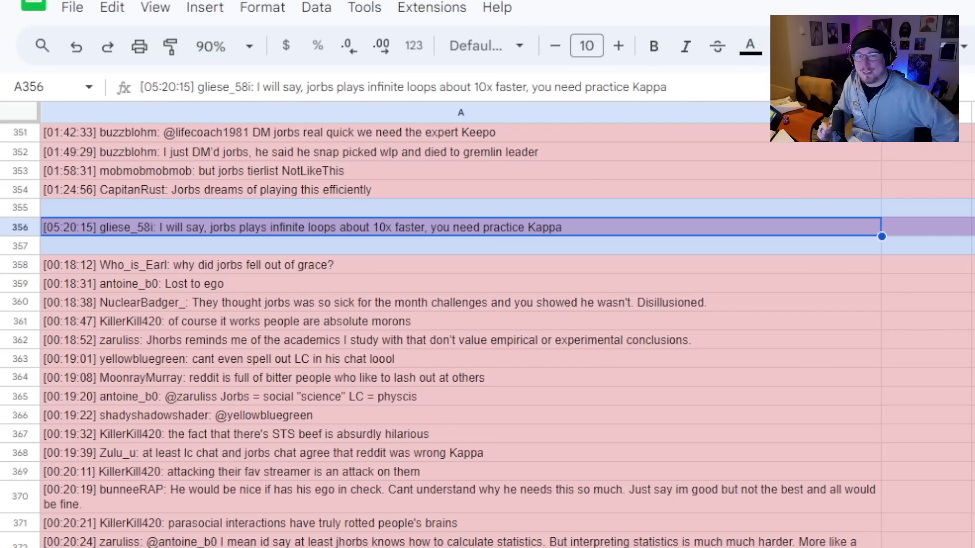
left_click(587, 403)
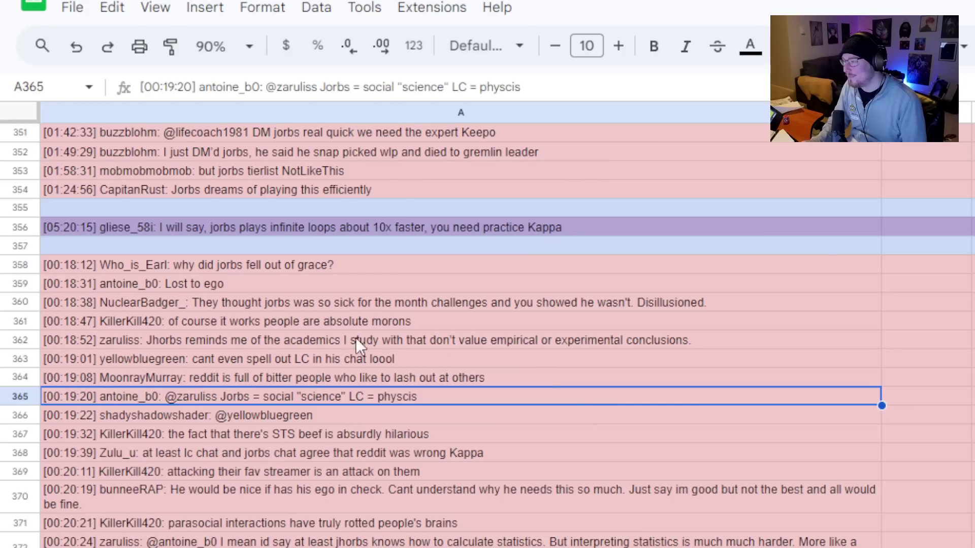
left_click(341, 232)
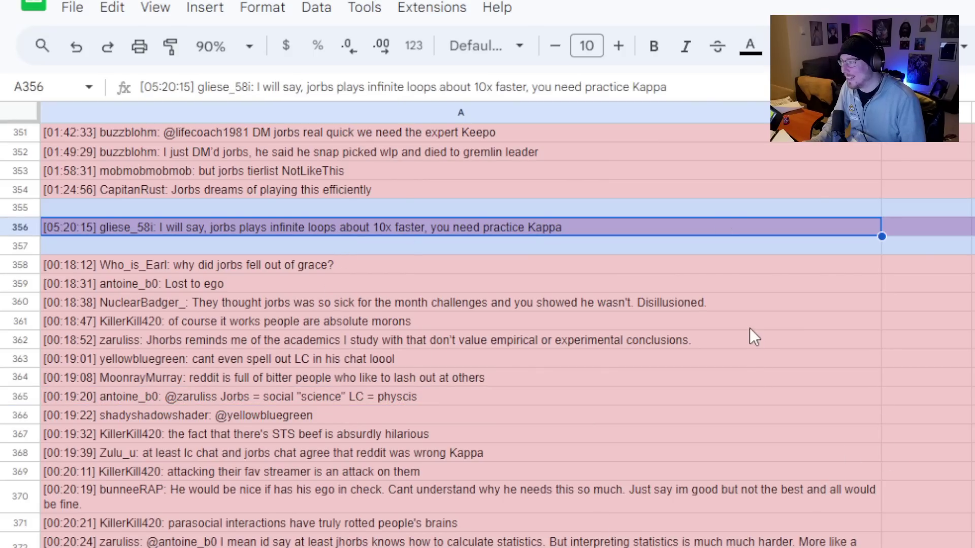
Examine the entries in rows 358 to 360 about why Jorbs fell out of grace, lost ego and the month challenges.
scroll(749, 335, "down", 1)
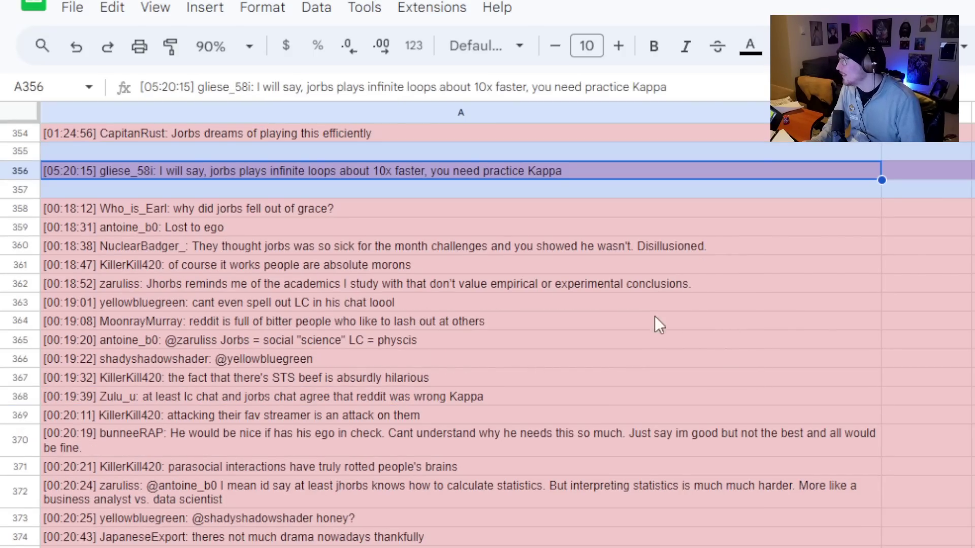
left_click(431, 212)
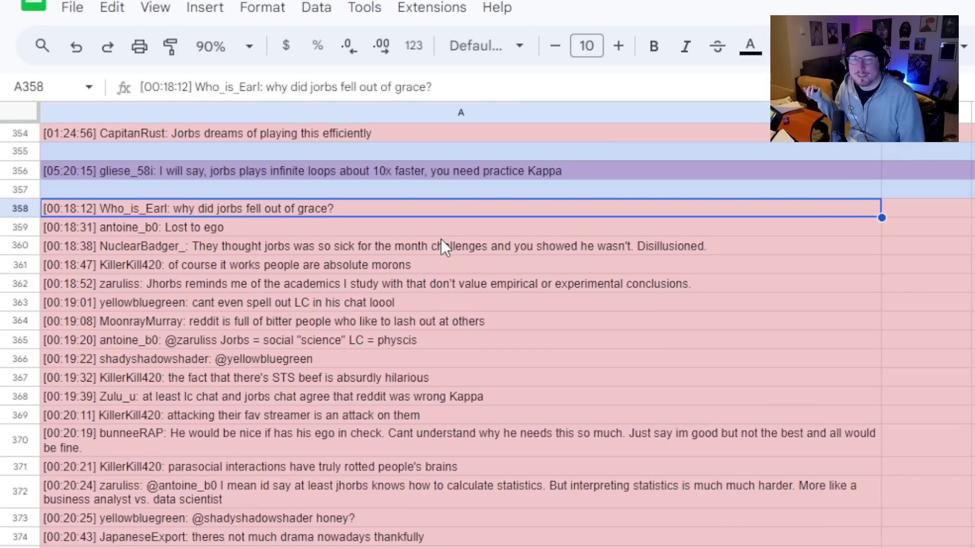
left_click(440, 232)
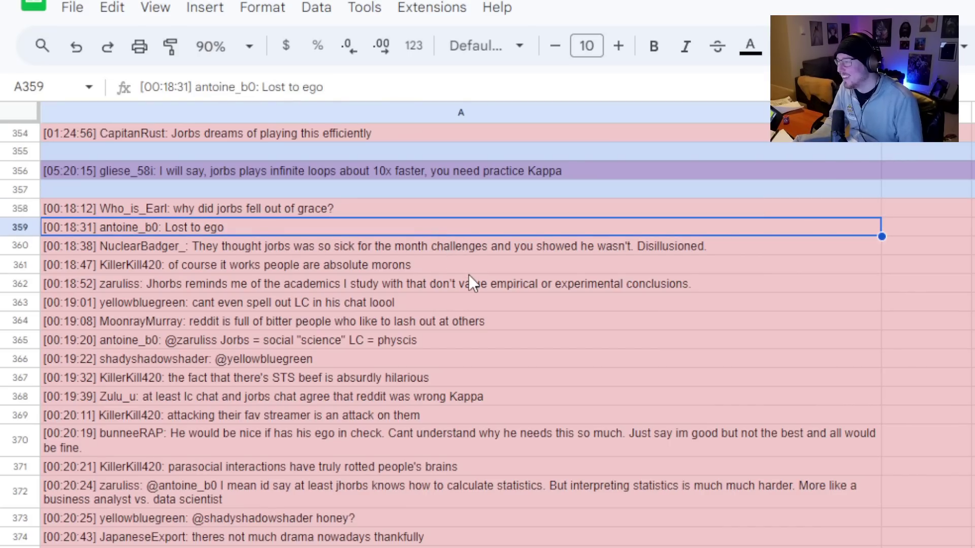
left_click(475, 248)
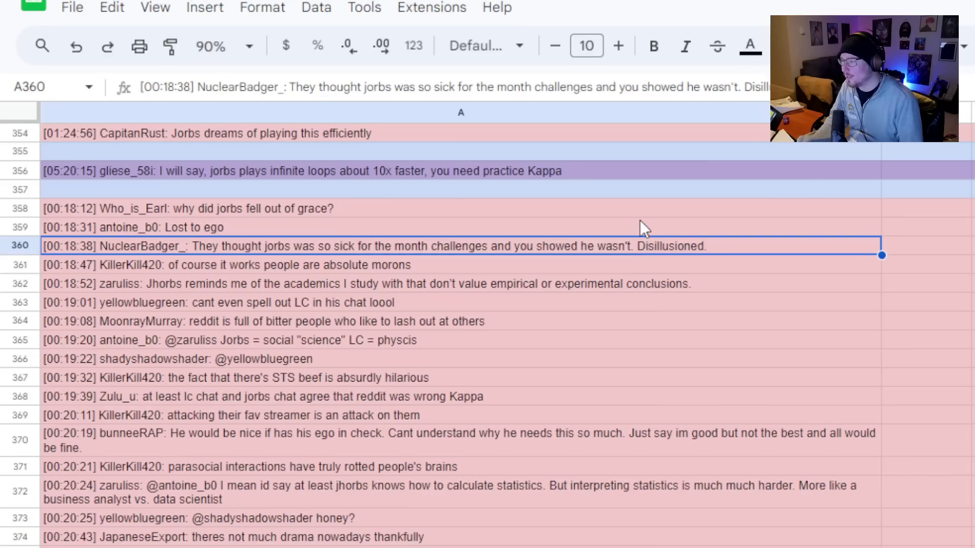
key("Up")
key("Up")
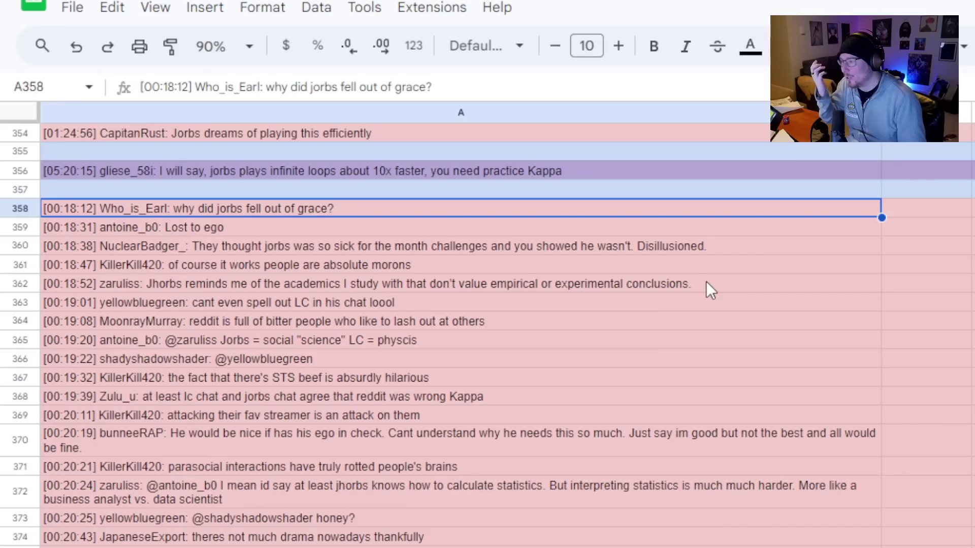
left_click(741, 250)
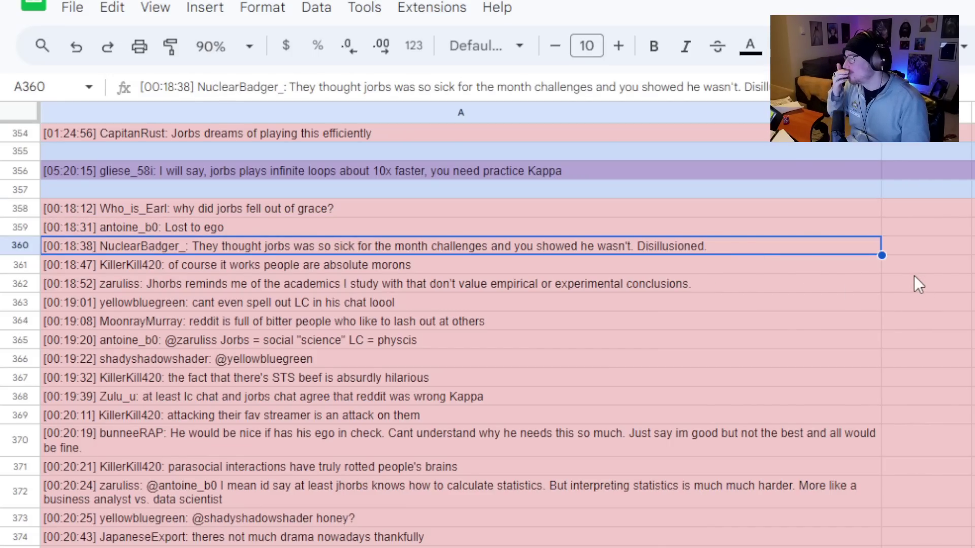
left_click(459, 216)
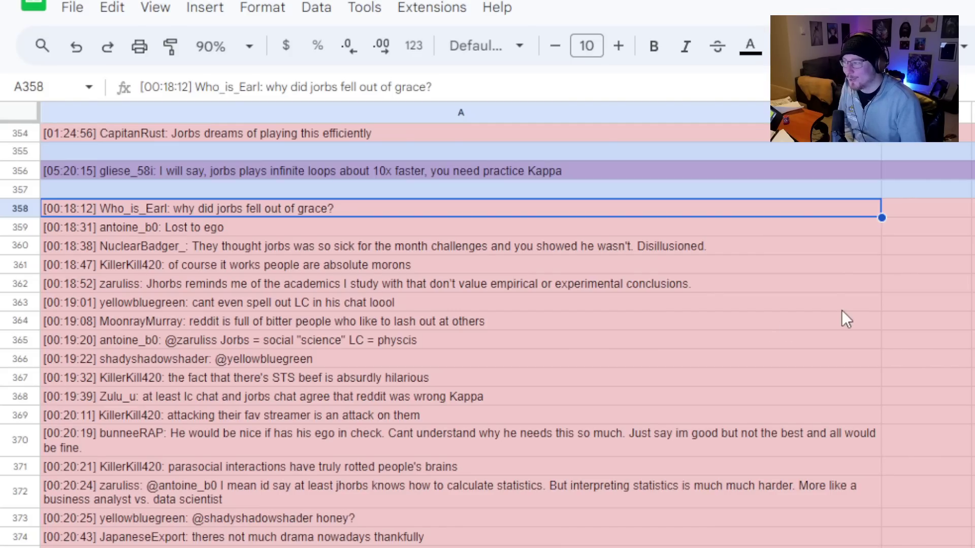
left_click(809, 231)
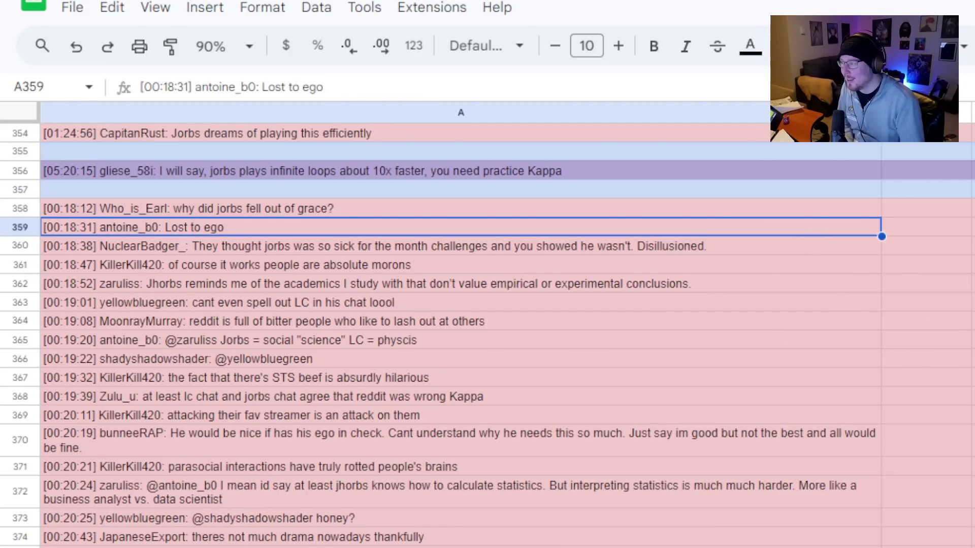
left_click(733, 242)
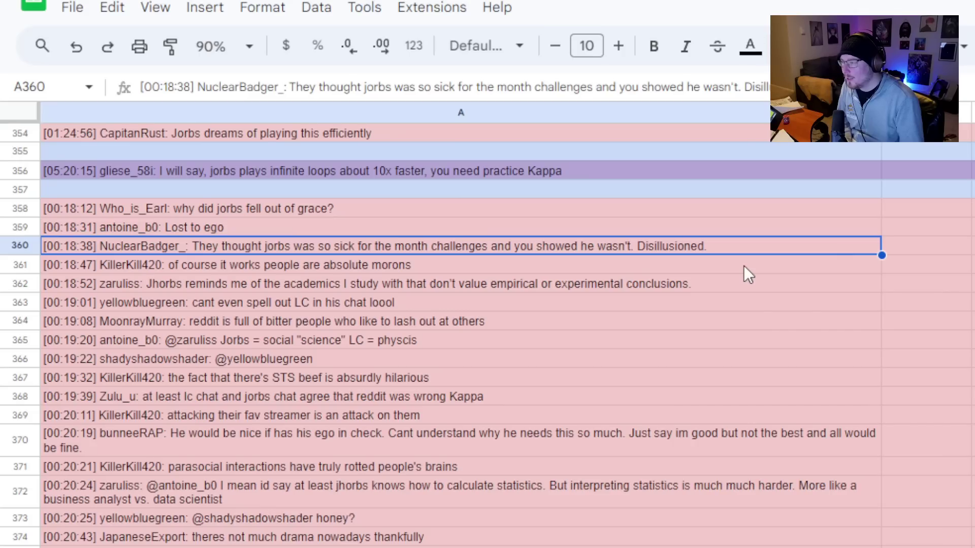
Read the entries in rows 361 and 362 about morons and empirical conclusions, and switch to the binomial distribution calculator.
left_click(775, 265)
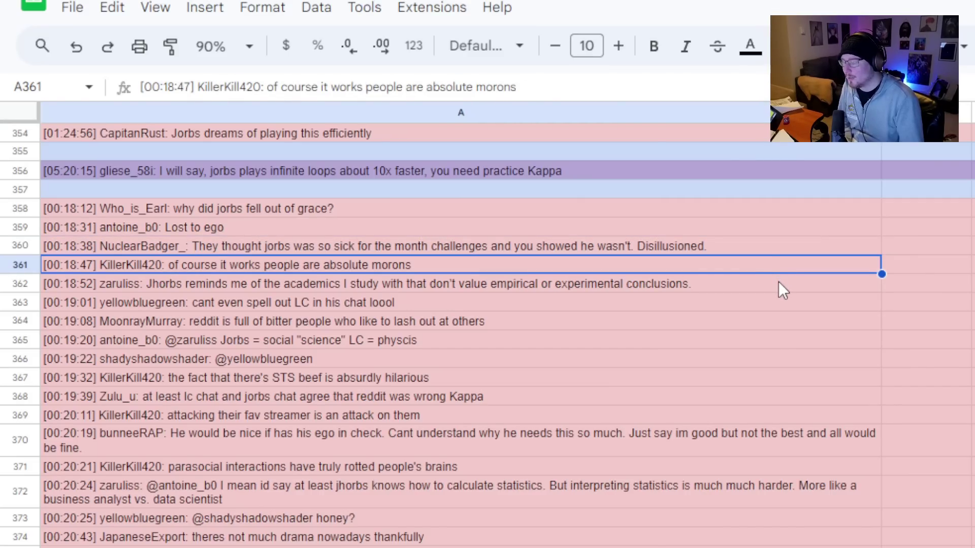
left_click(778, 282)
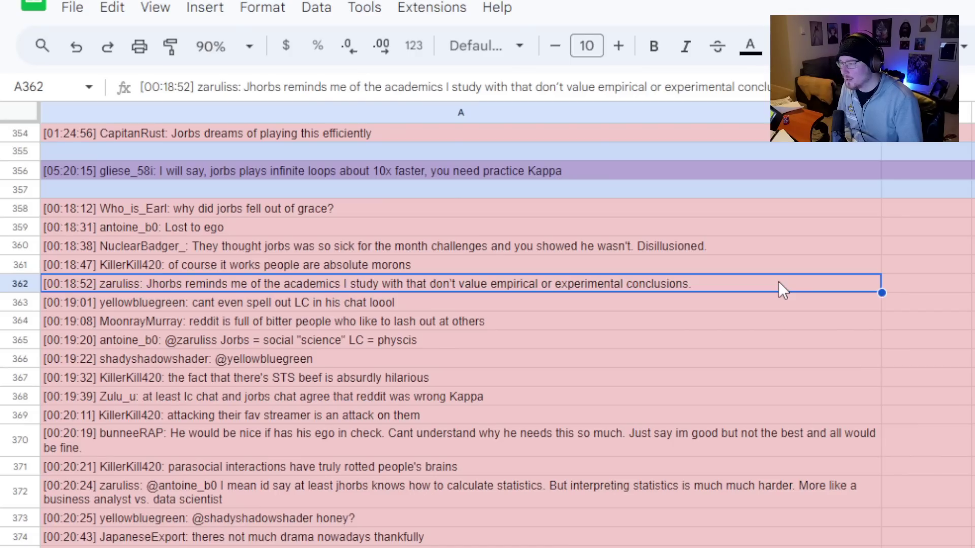
scroll(778, 282, "down", 1)
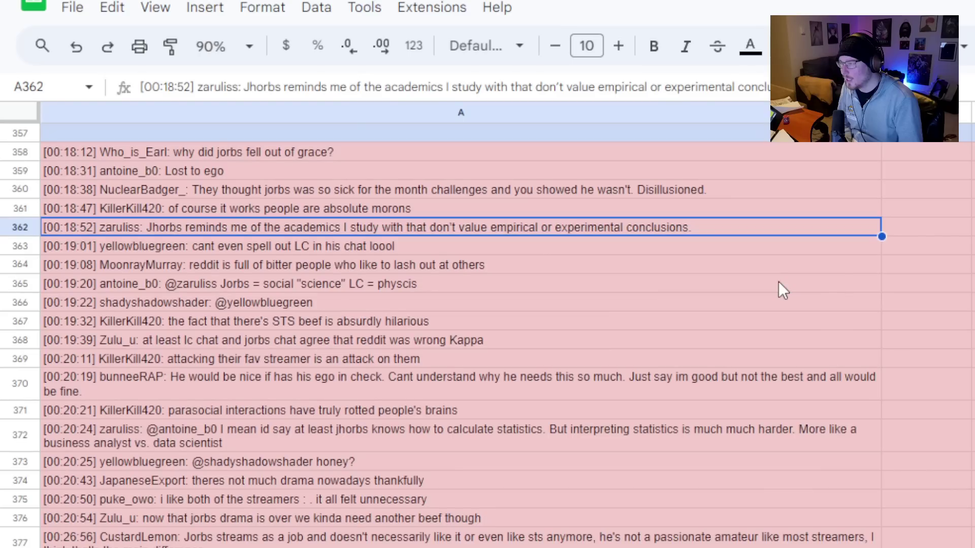
key("ctrl+Tab")
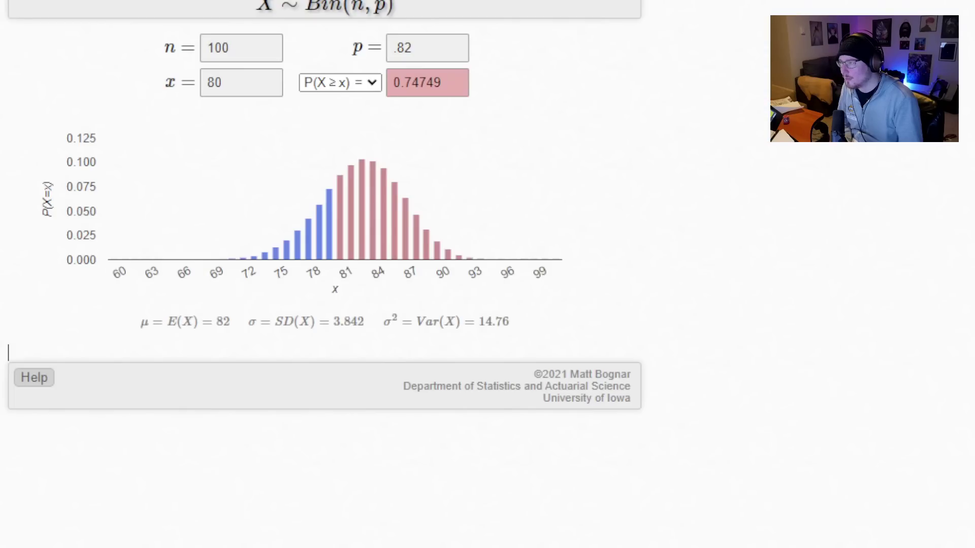
Return to the chat log and read the entries in rows 363 to 367, from spelling out LC to the STS beef.
key("ctrl+shift+Tab")
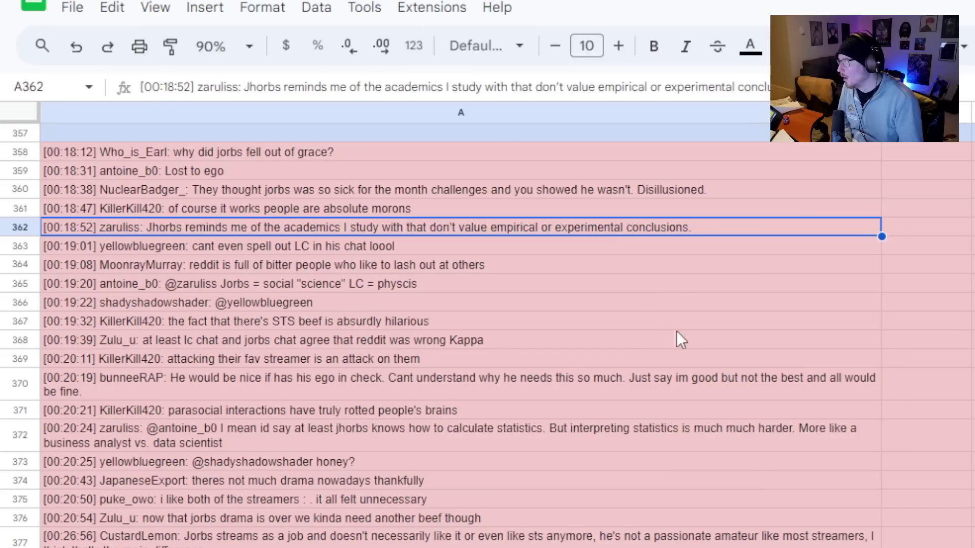
left_click(417, 247)
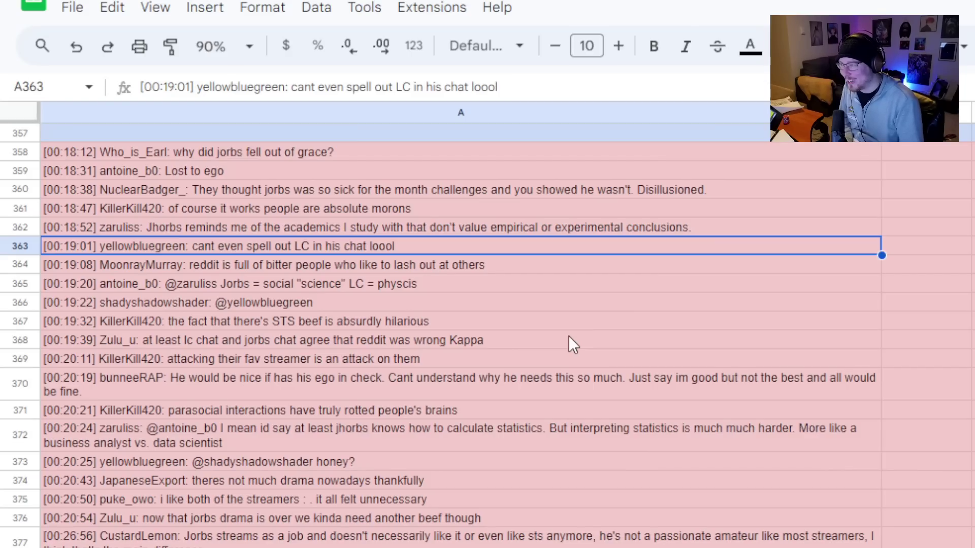
left_click(572, 273)
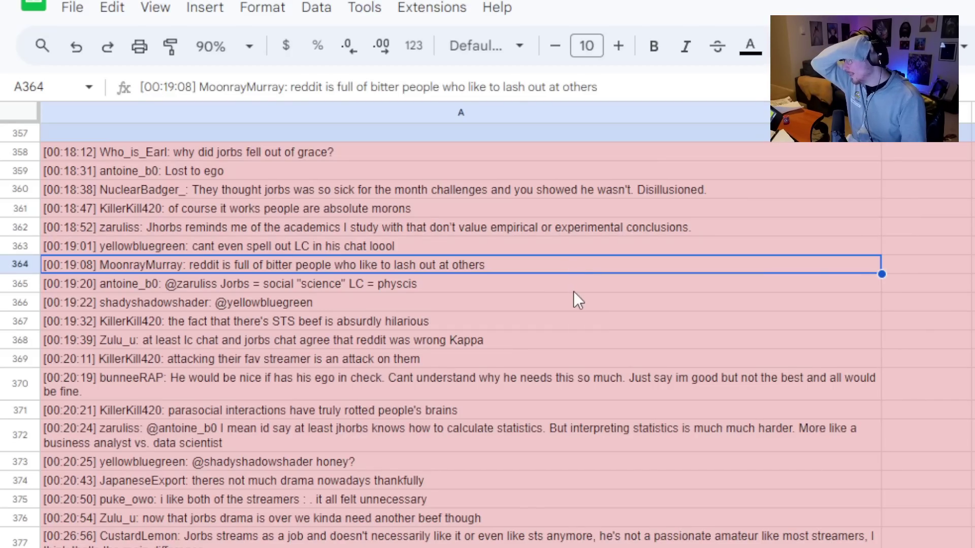
left_click(574, 291)
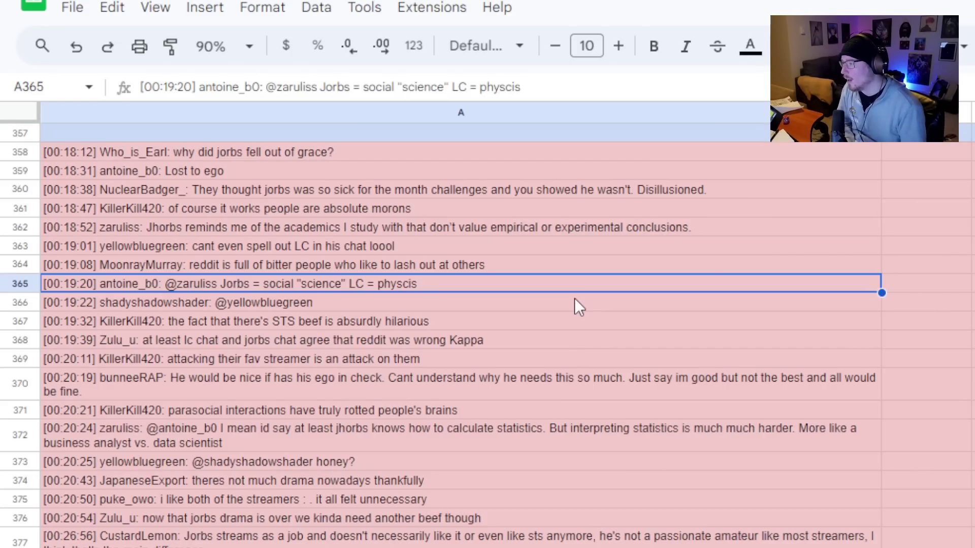
scroll(575, 299, "down", 1)
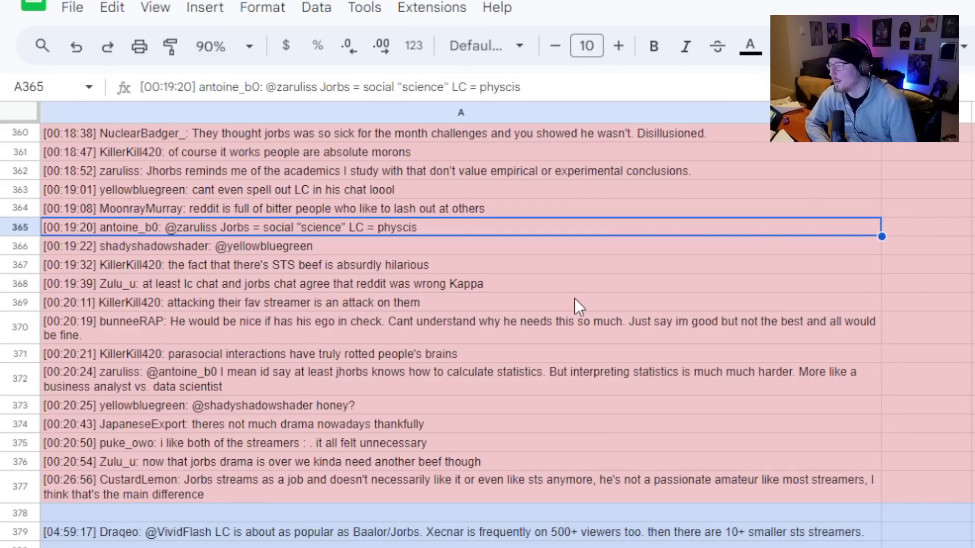
left_click(504, 245)
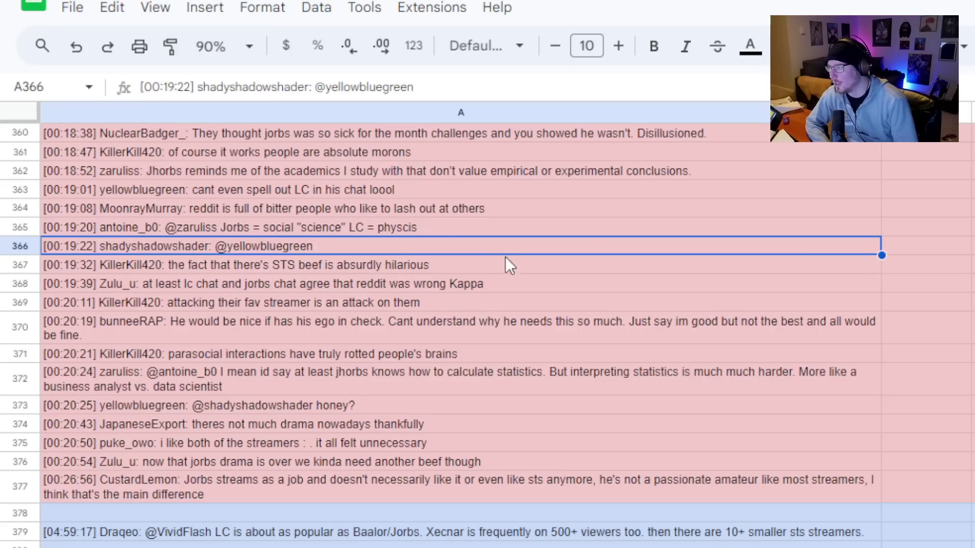
left_click(509, 263)
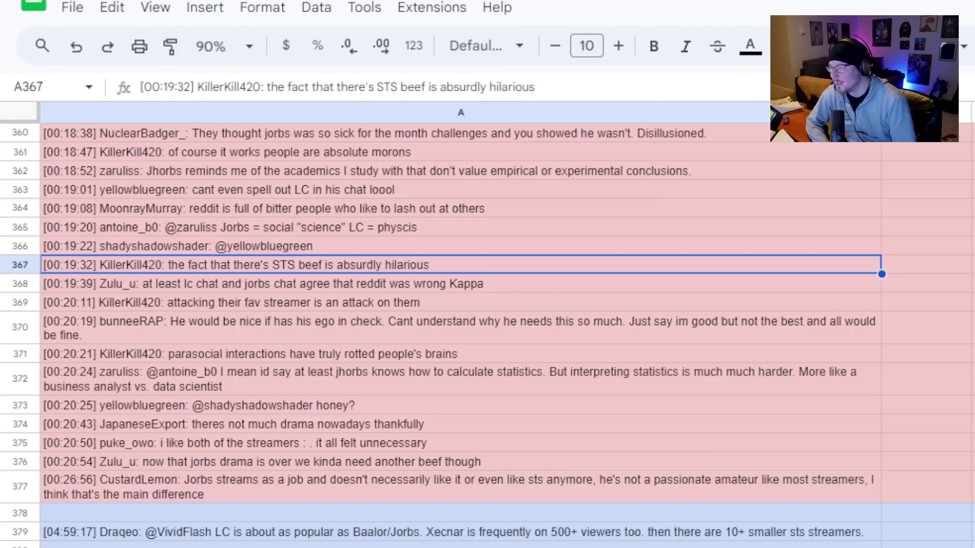
Skim the earlier chat entries and return to the STS beef comment in row 367.
scroll(461, 335, "up", 20)
scroll(461, 335, "down", 20)
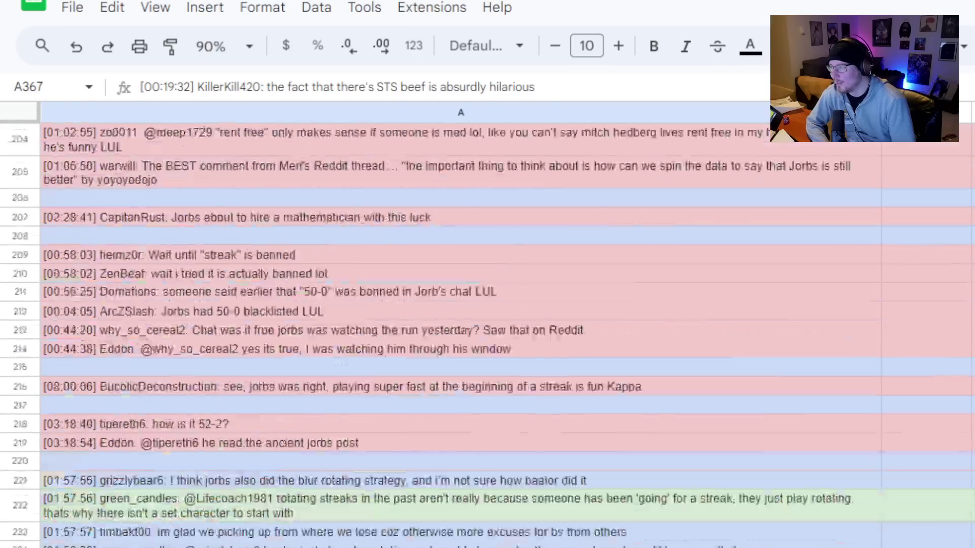
scroll(461, 335, "down", 20)
scroll(461, 335, "down", 3)
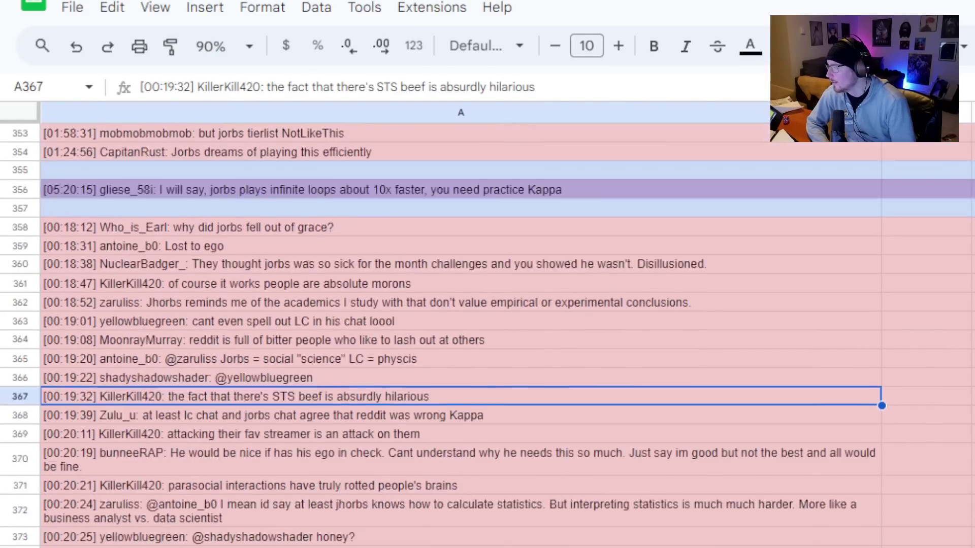
scroll(461, 336, "down", 2)
scroll(861, 345, "down", 1)
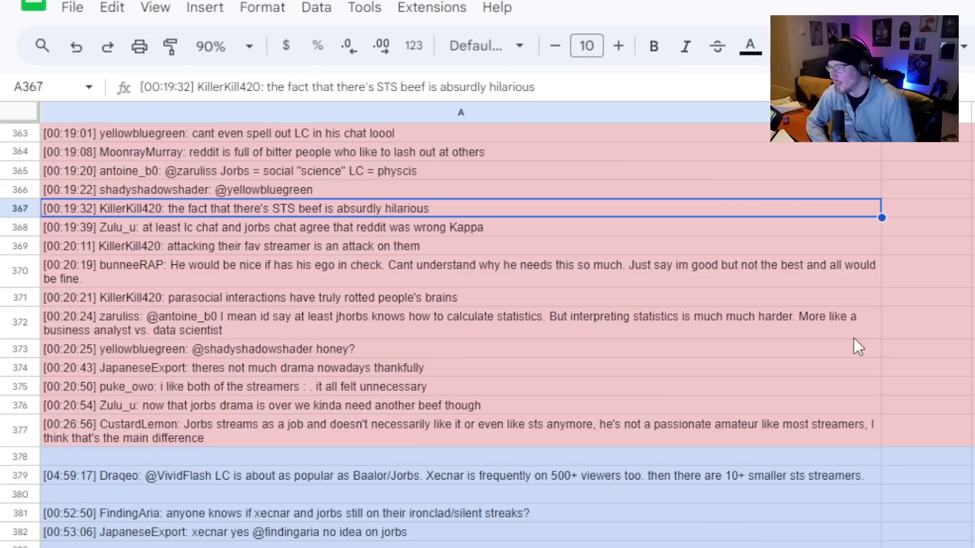
Read the entries in rows 368 to 370 about reddit being wrong, attacks on a favourite streamer and keeping ego in check.
left_click(727, 223)
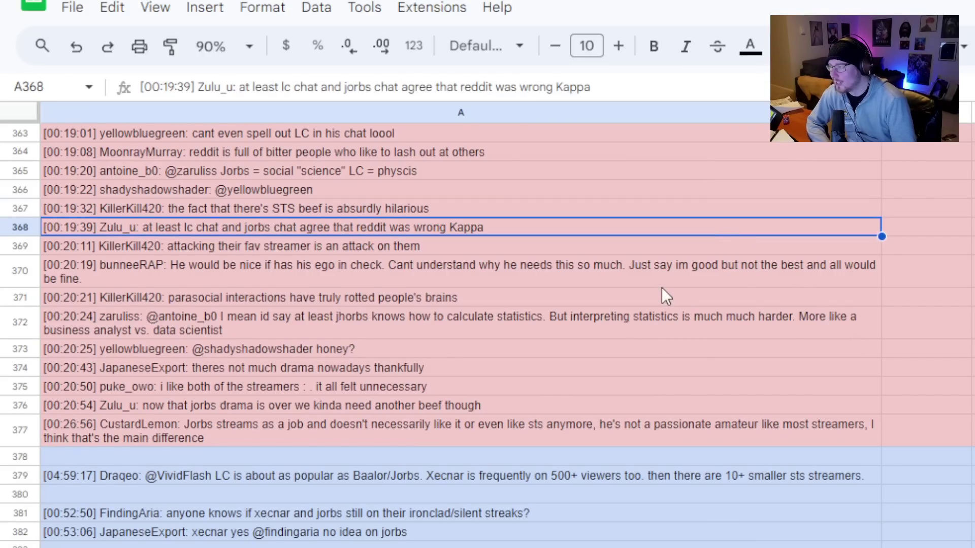
left_click(595, 251)
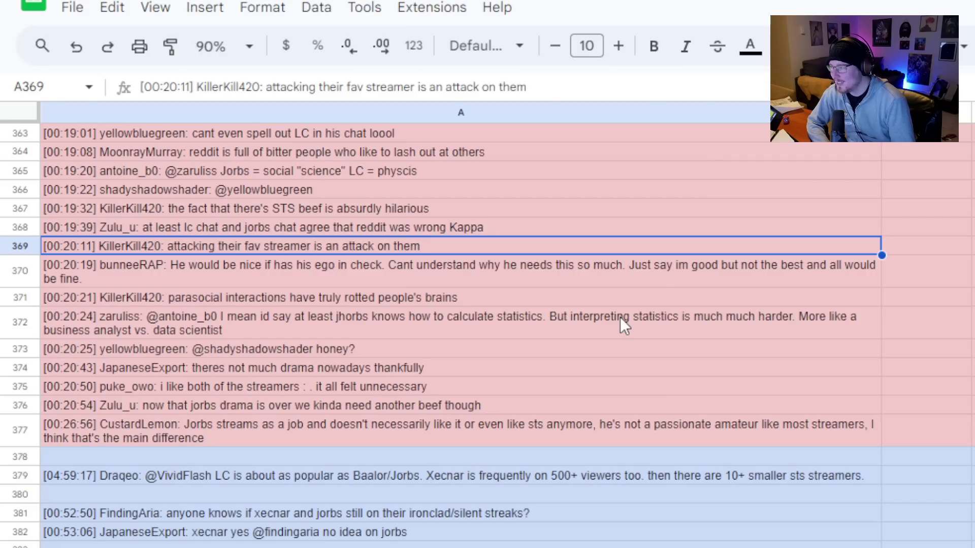
left_click(725, 283)
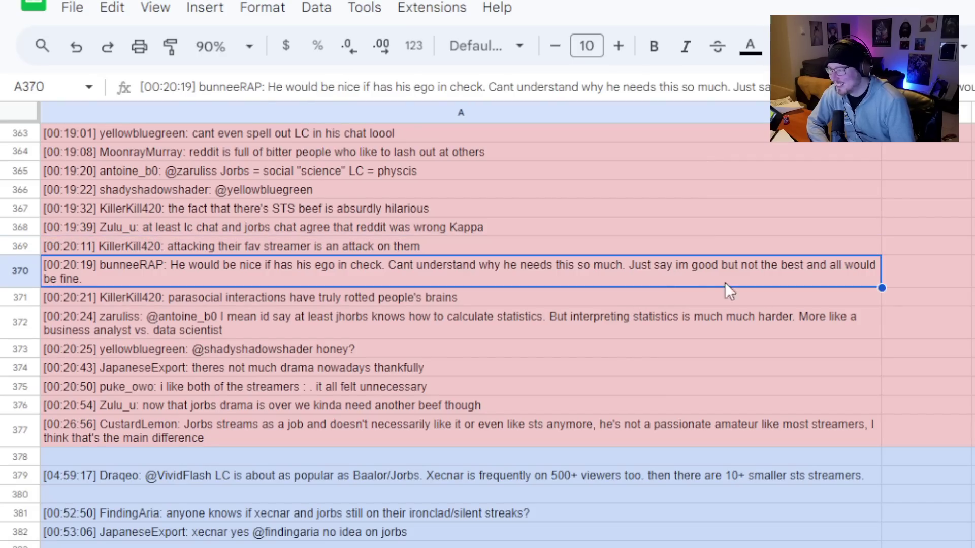
scroll(488, 331, "down", 1)
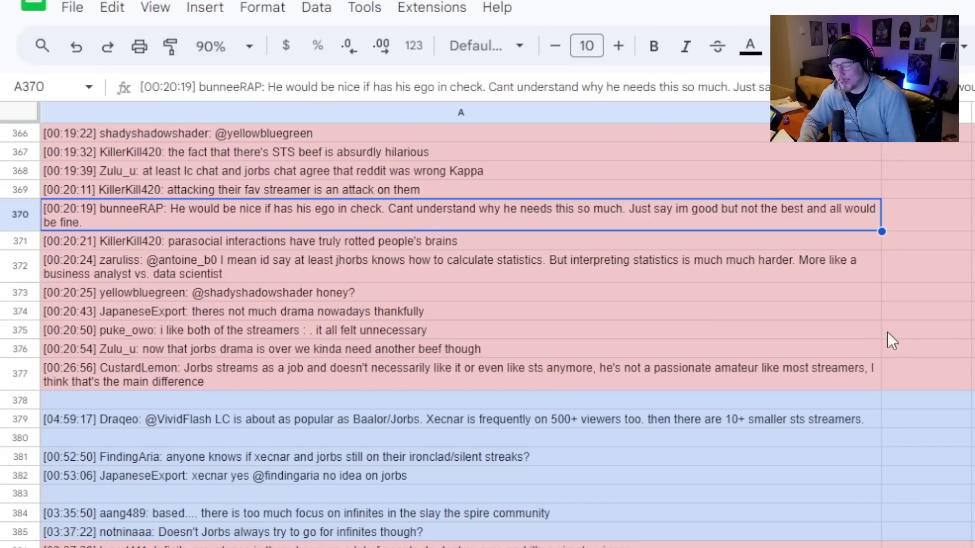
Examine rows 371 and 372 about parasocial interactions and interpreting statistics, rechecking the favourite streamer remark in row 369.
left_click(822, 238)
scroll(822, 238, "down", 1)
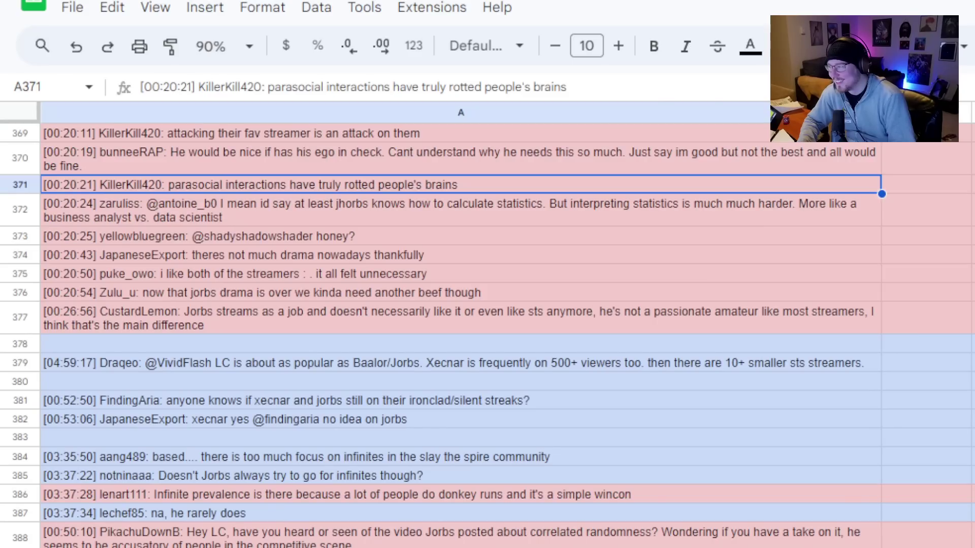
scroll(487, 333, "up", 1)
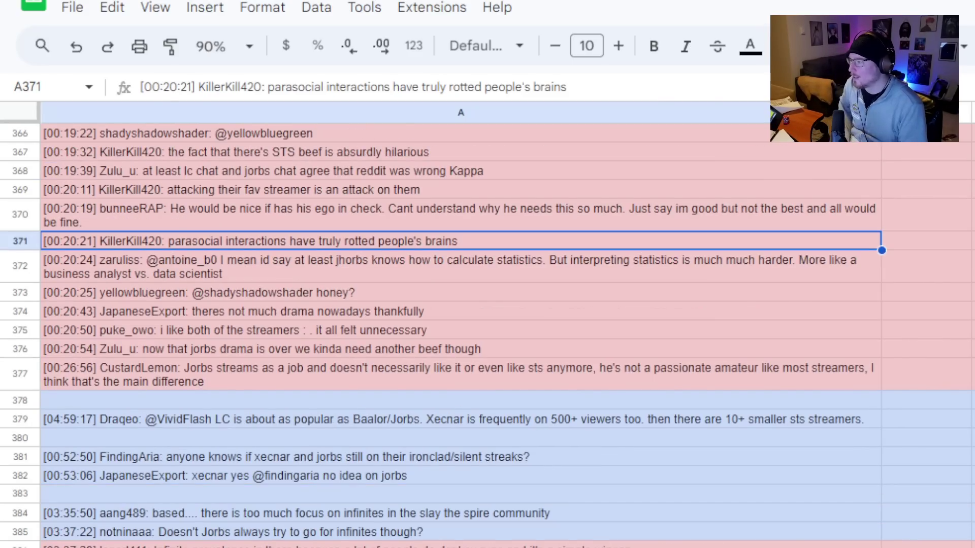
left_click(388, 191)
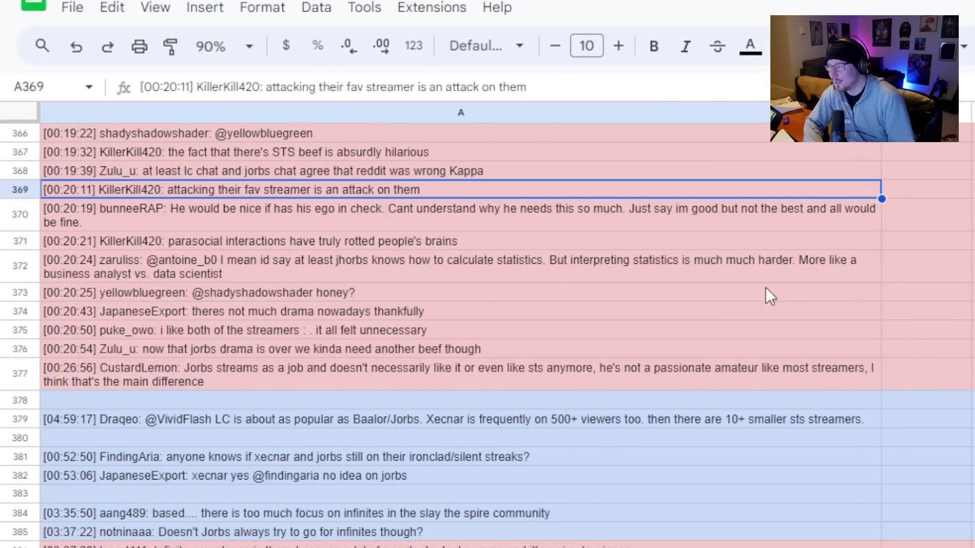
left_click(541, 273)
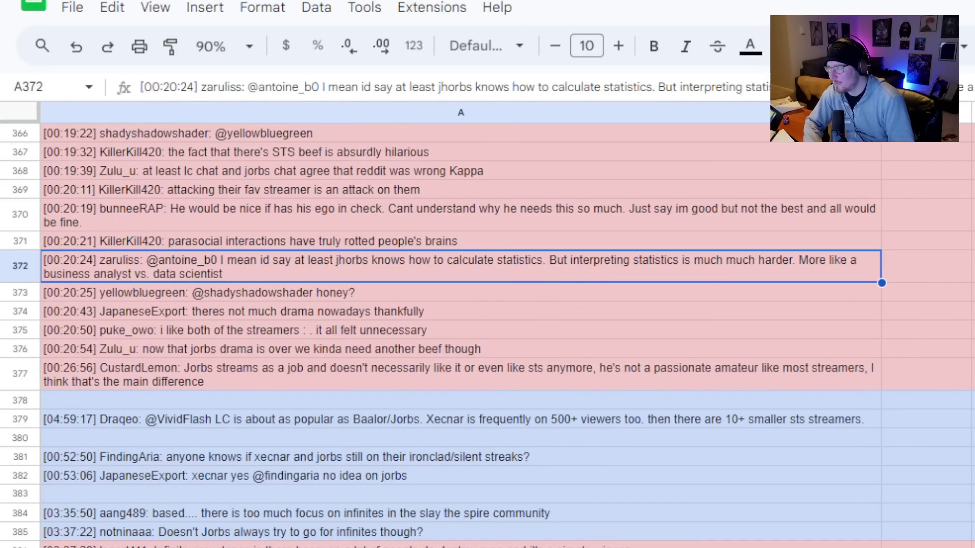
scroll(487, 335, "down", 1)
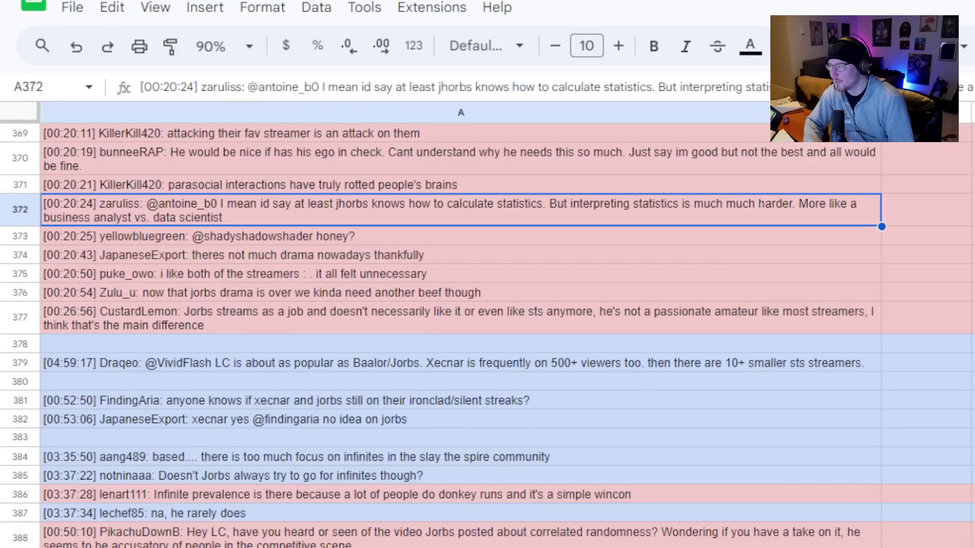
scroll(573, 293, "up", 2)
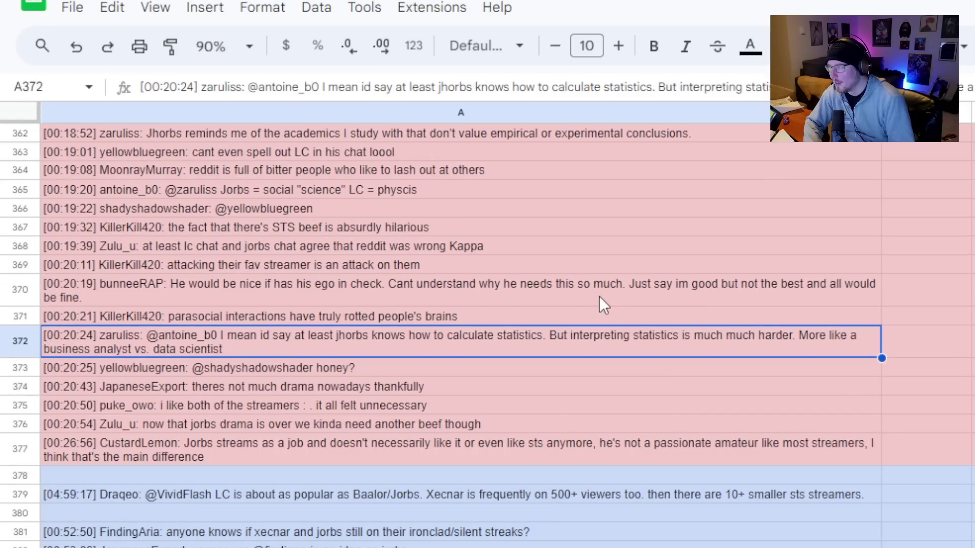
scroll(600, 297, "down", 2)
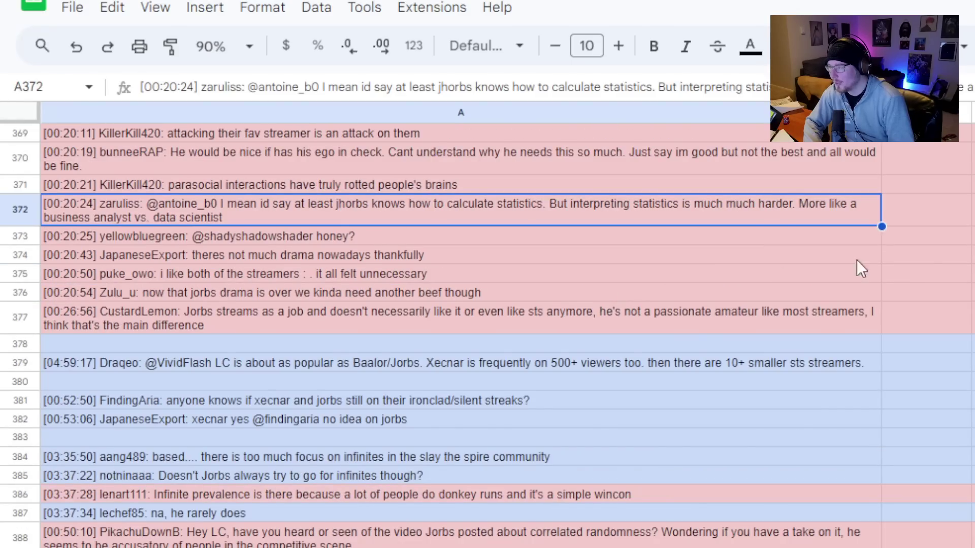
Switch to the binomial calculator and compute P(X ≥ x) for n = 50, p = .9 and x = 47.
key("ctrl+Tab")
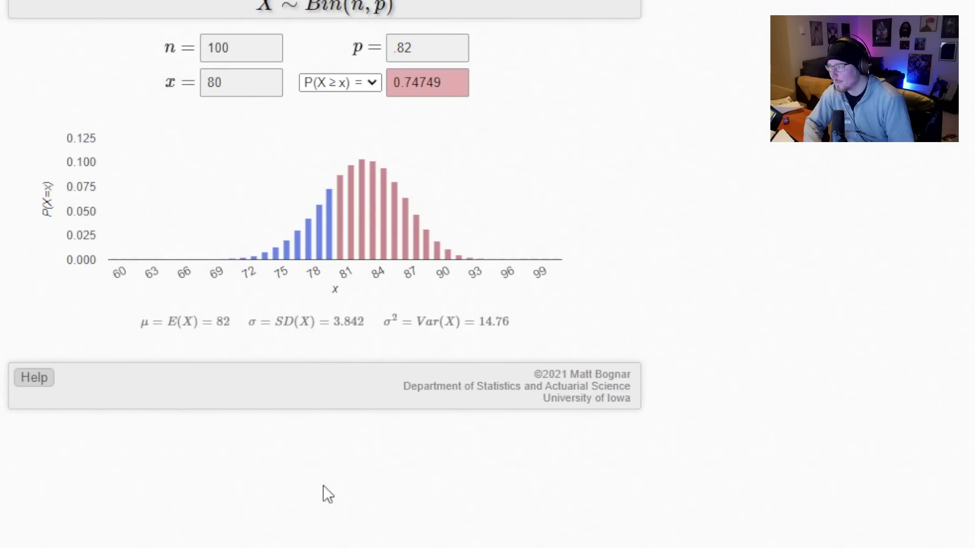
left_click_drag(254, 48, 143, 47)
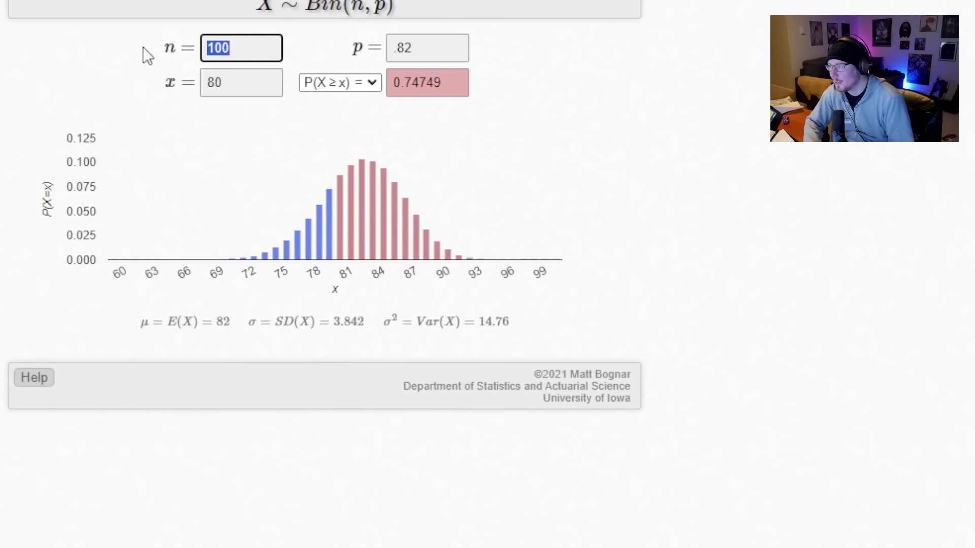
type("50")
left_click_drag(397, 48, 543, 46)
type("9")
left_click_drag(244, 75, 163, 87)
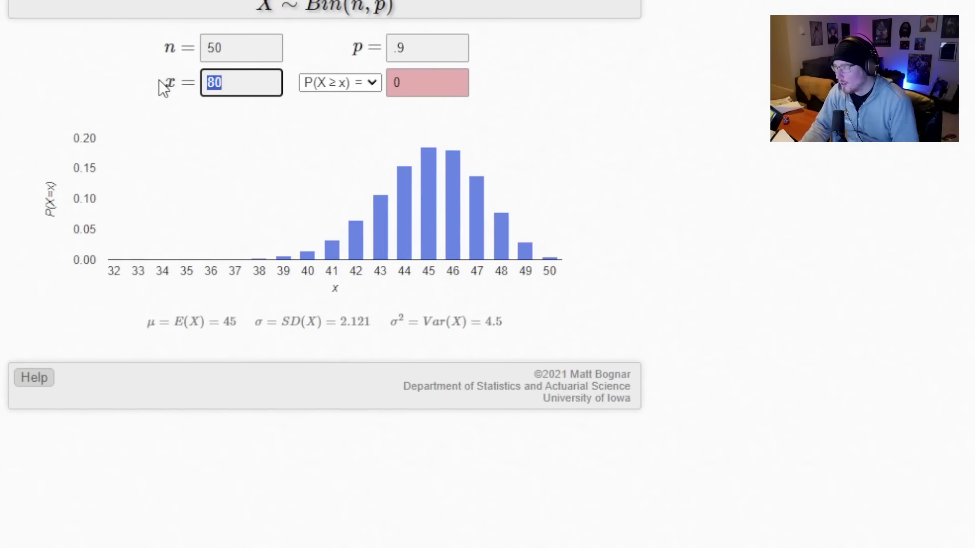
type("47")
left_click(705, 97)
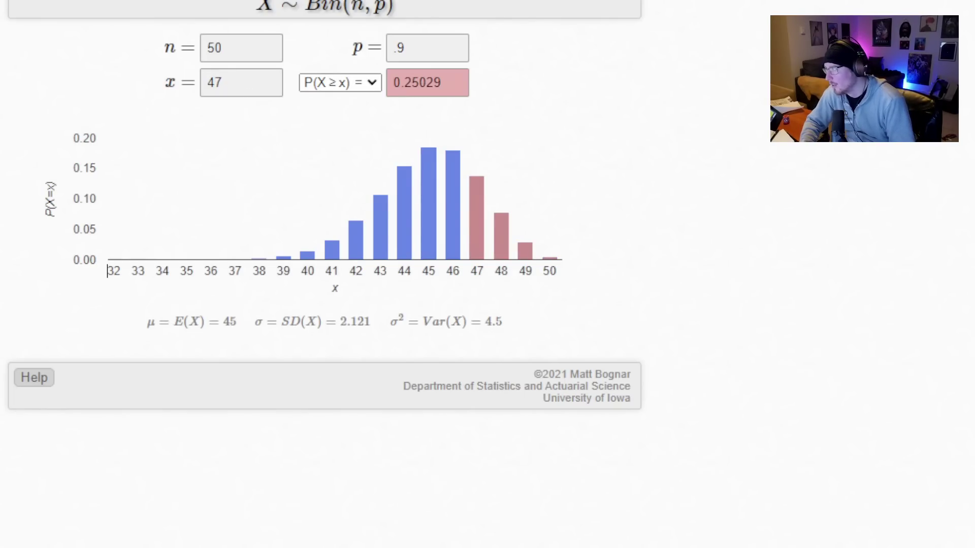
Go back to the chat log, read the row 374 remark about little drama nowadays, and skim the earlier entries for comparison.
key("alt+Tab")
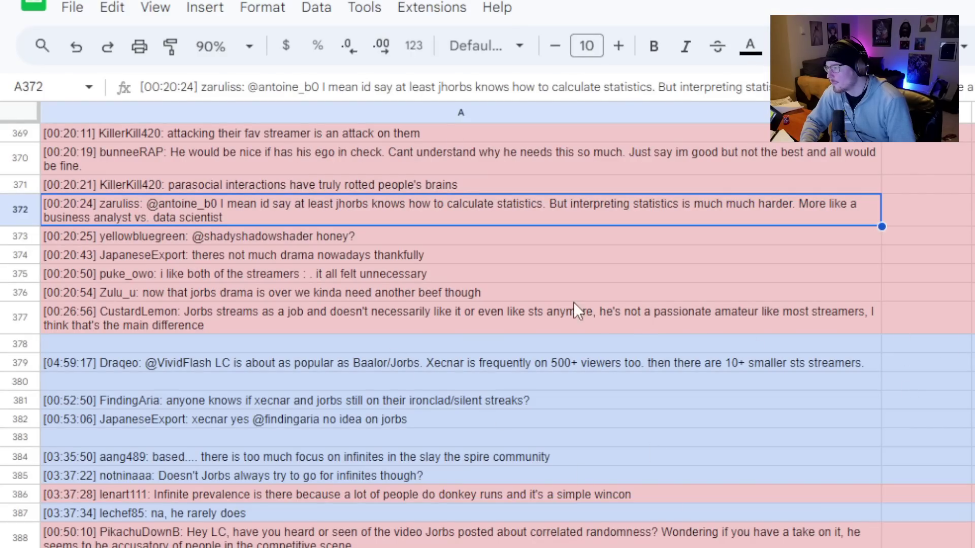
left_click(440, 262)
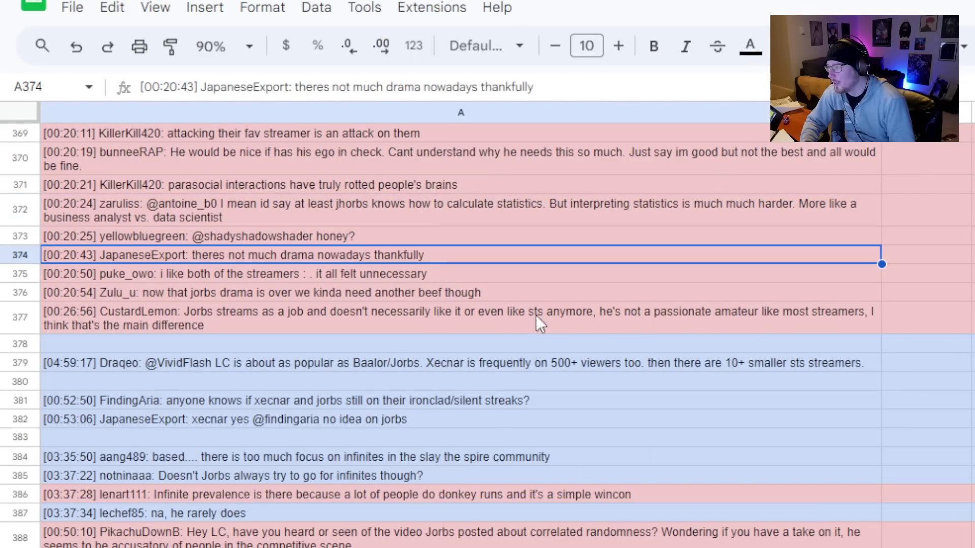
scroll(535, 315, "up", 1)
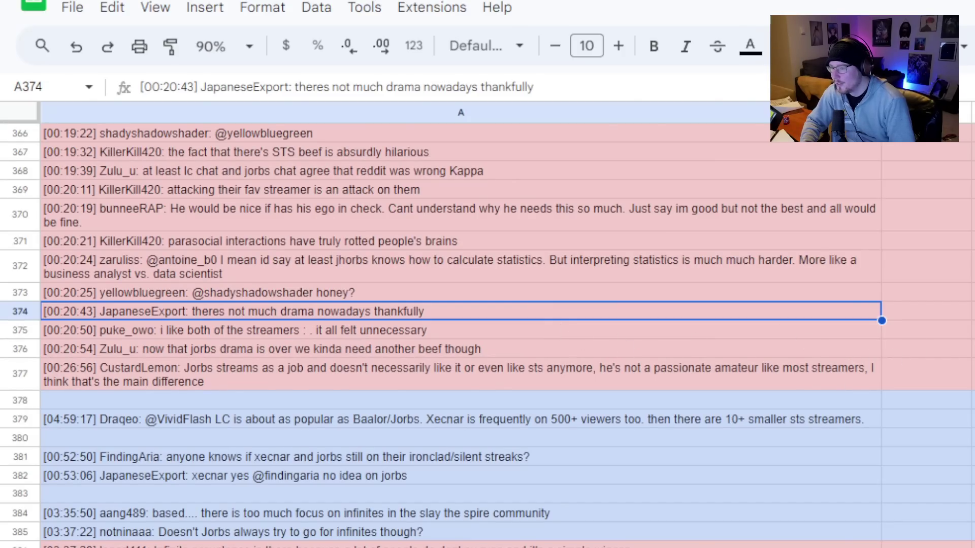
scroll(461, 335, "up", 1)
scroll(462, 335, "up", 20)
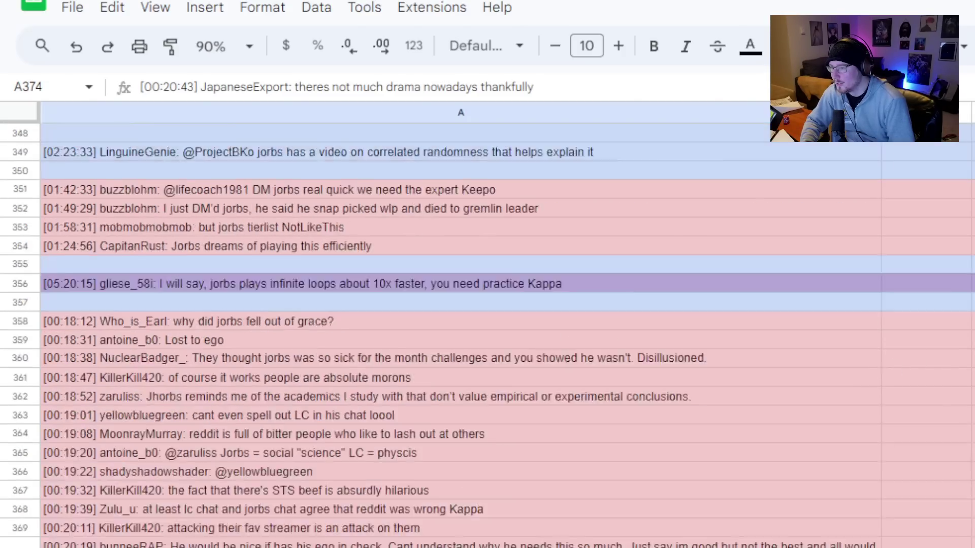
scroll(461, 335, "down", 20)
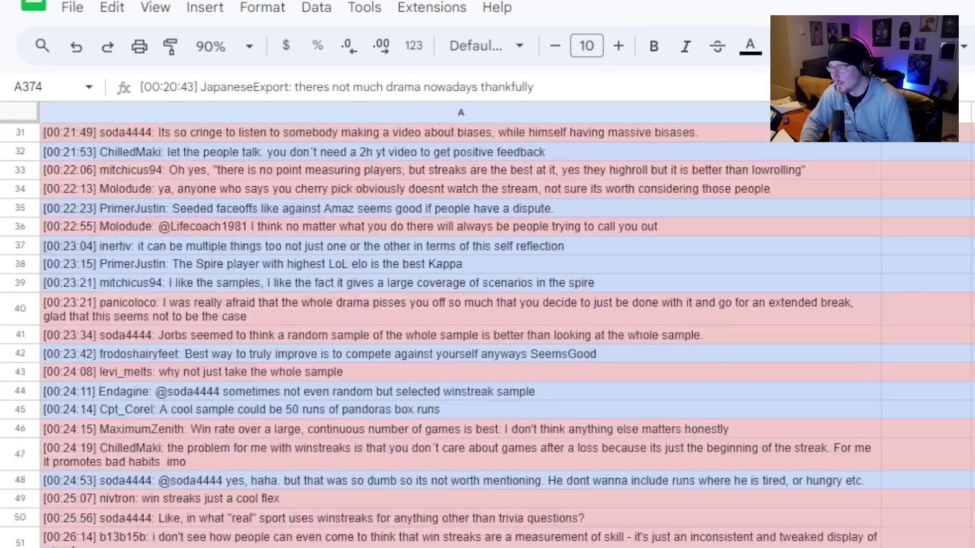
scroll(461, 335, "down", 5)
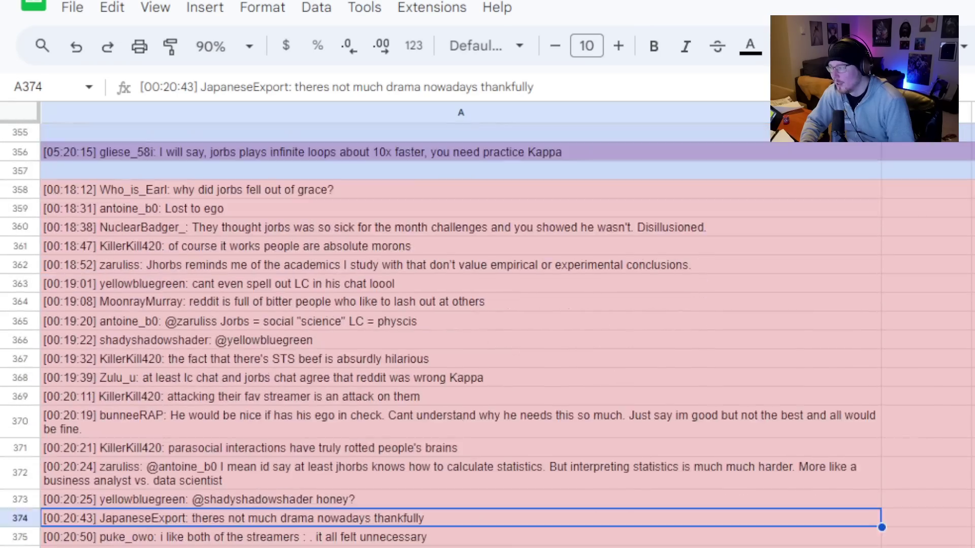
scroll(461, 335, "down", 2)
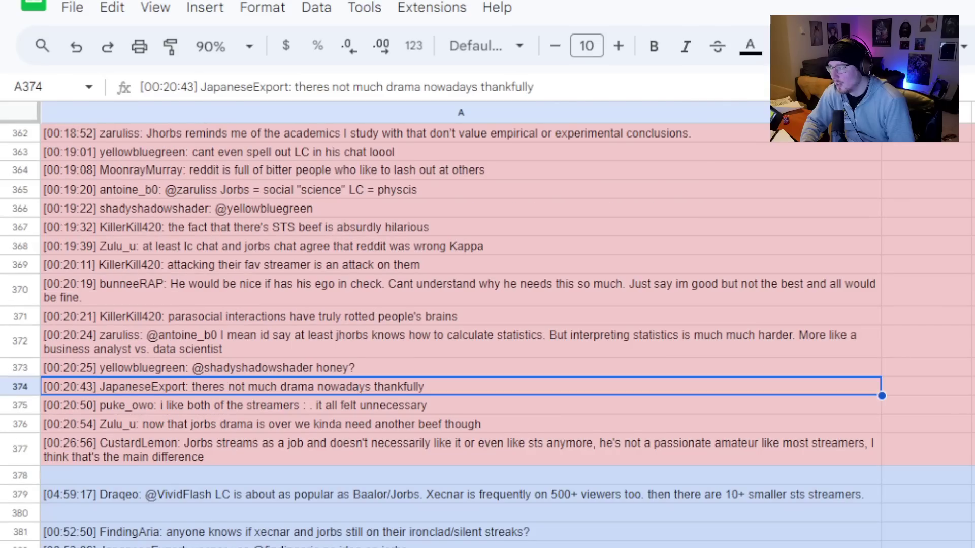
scroll(461, 335, "down", 1)
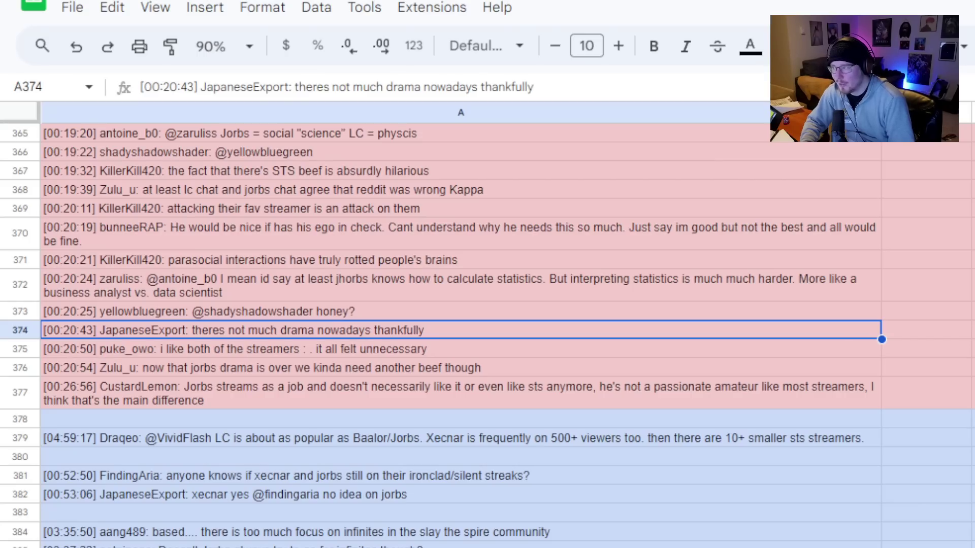
Read the entries in rows 375 to 377 about liking both streamers, needing another beef and Jorbs streaming as a job.
left_click(34, 351)
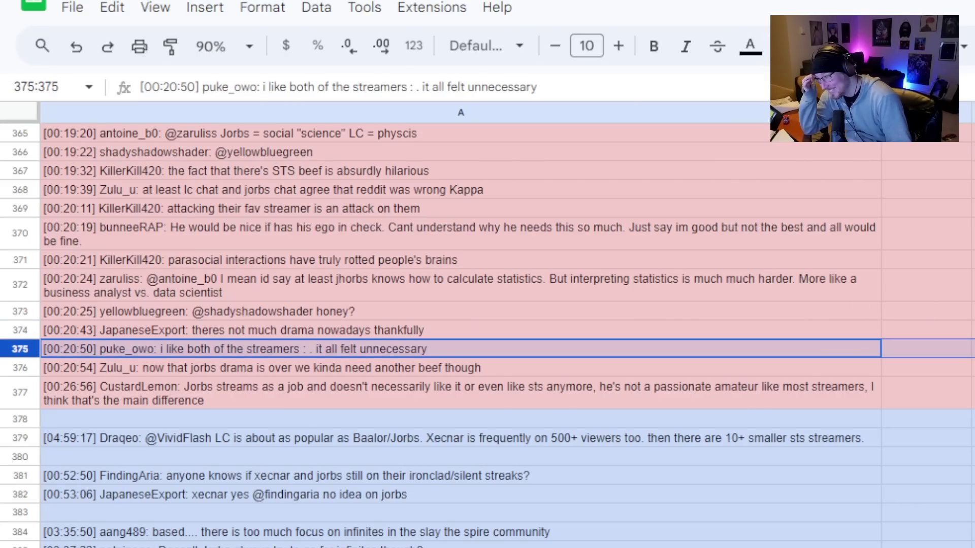
scroll(462, 330, "down", 1)
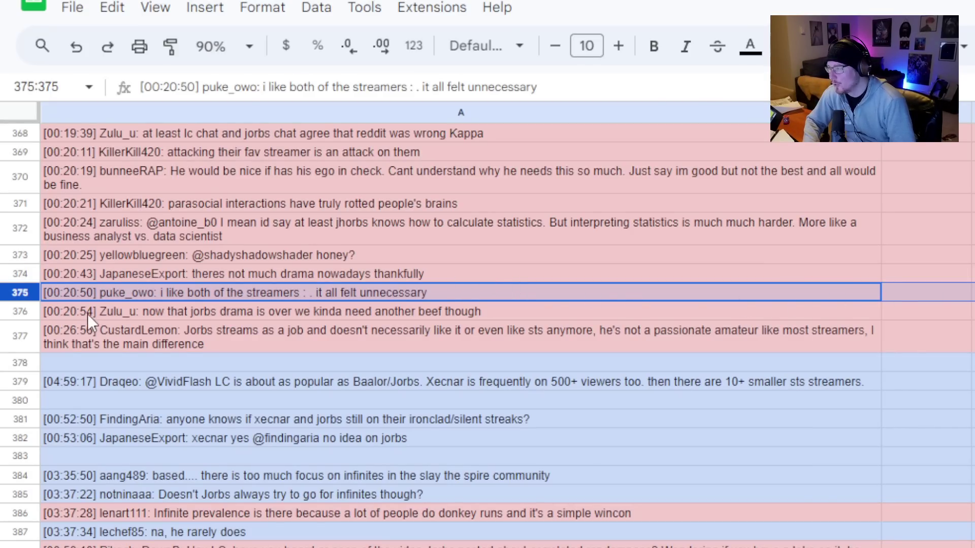
left_click(32, 313)
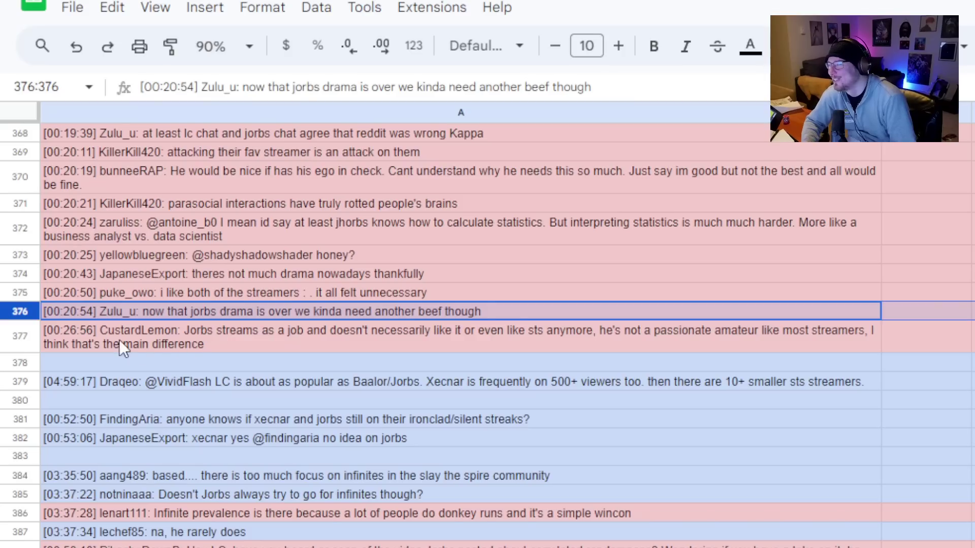
left_click(32, 335)
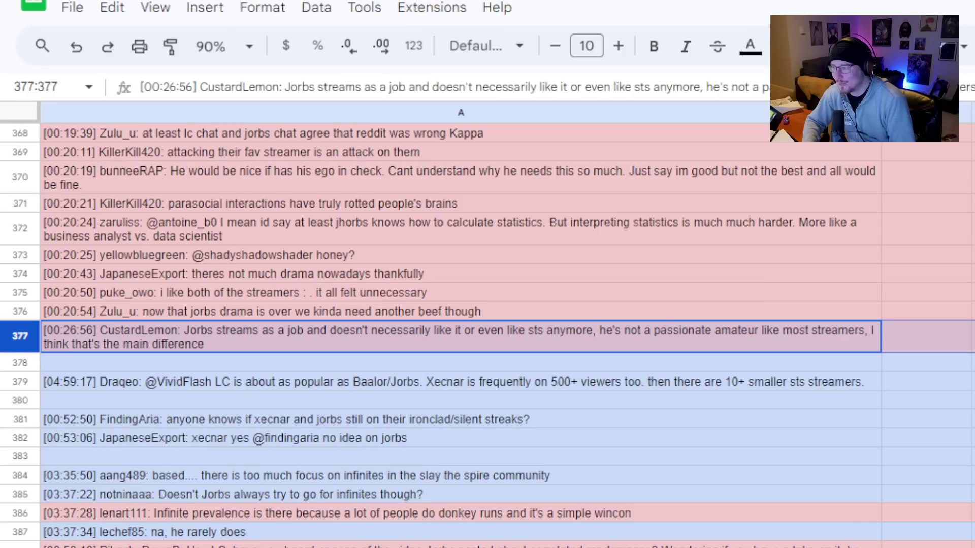
Skim the earlier chat entries from the start of the log back down to row 377 for comparison.
scroll(457, 330, "up", 3)
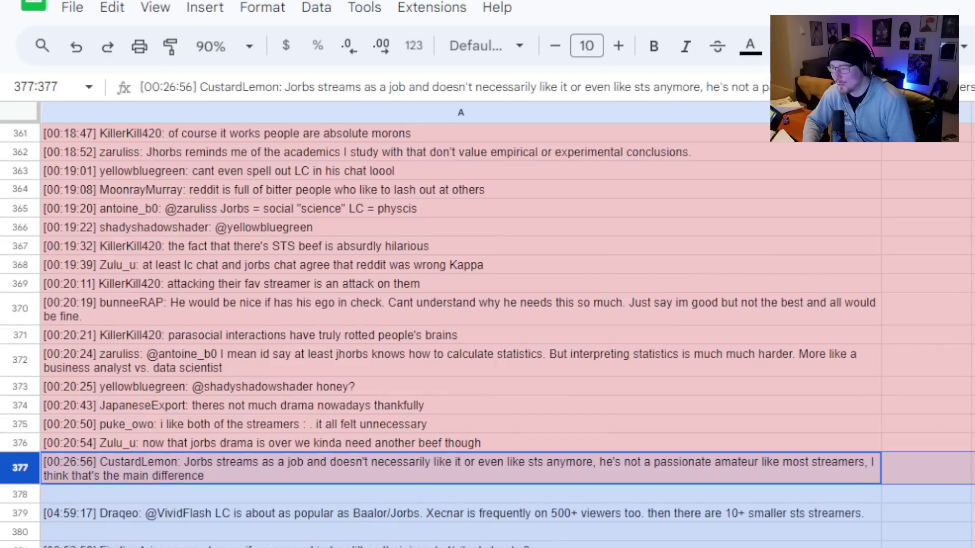
scroll(457, 330, "up", 20)
scroll(457, 330, "down", 10)
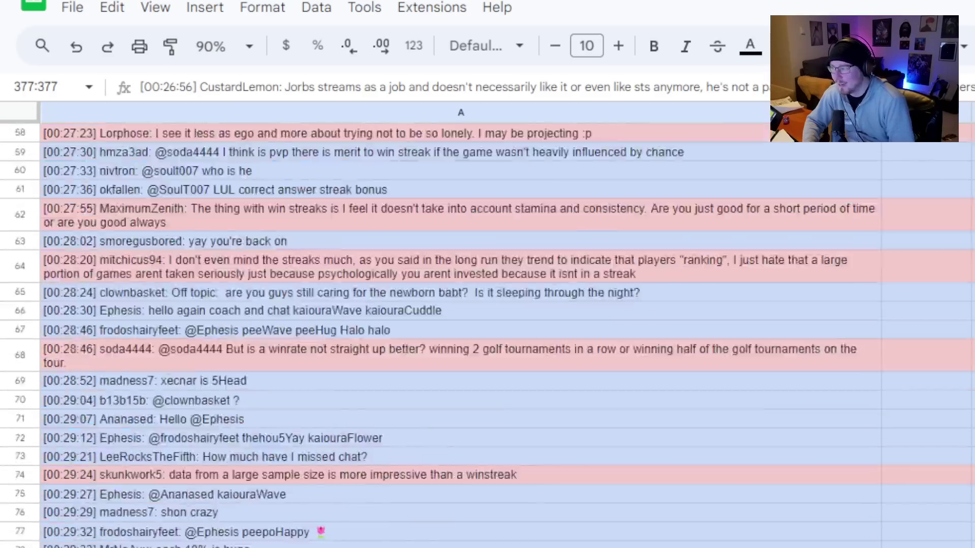
scroll(457, 330, "down", 20)
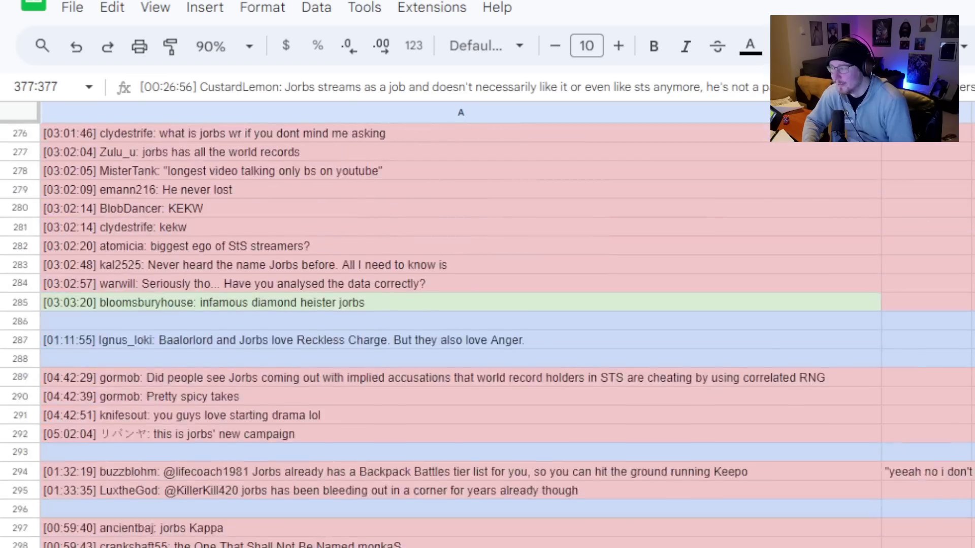
scroll(811, 394, "down", 20)
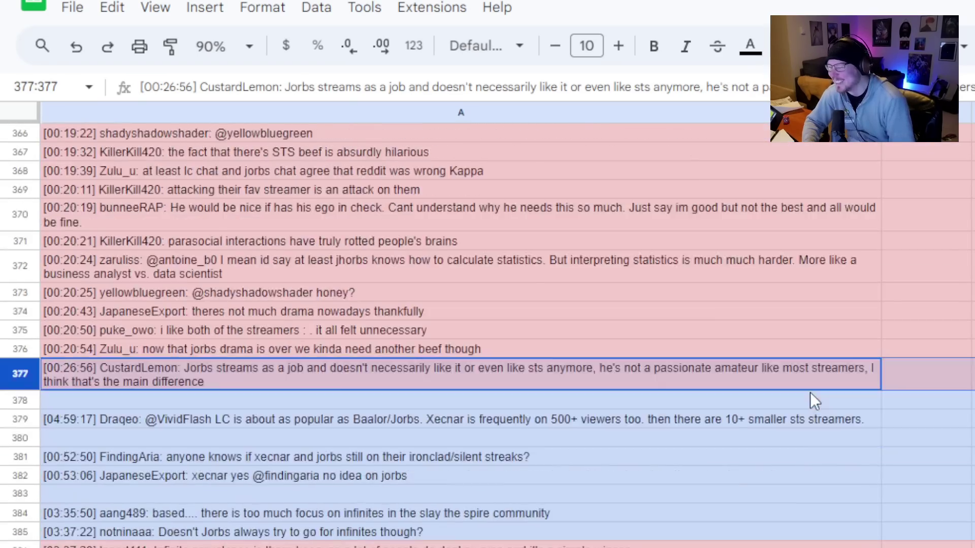
Read the entries in rows 381 and 382 about the ironclad and silent streaks of xecnar and Jorbs.
scroll(810, 393, "down", 2)
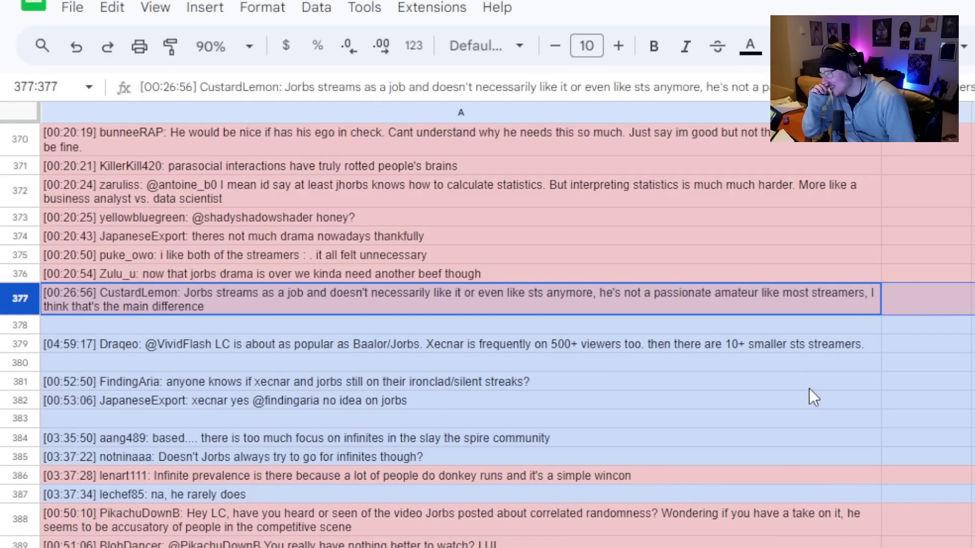
scroll(809, 388, "down", 1)
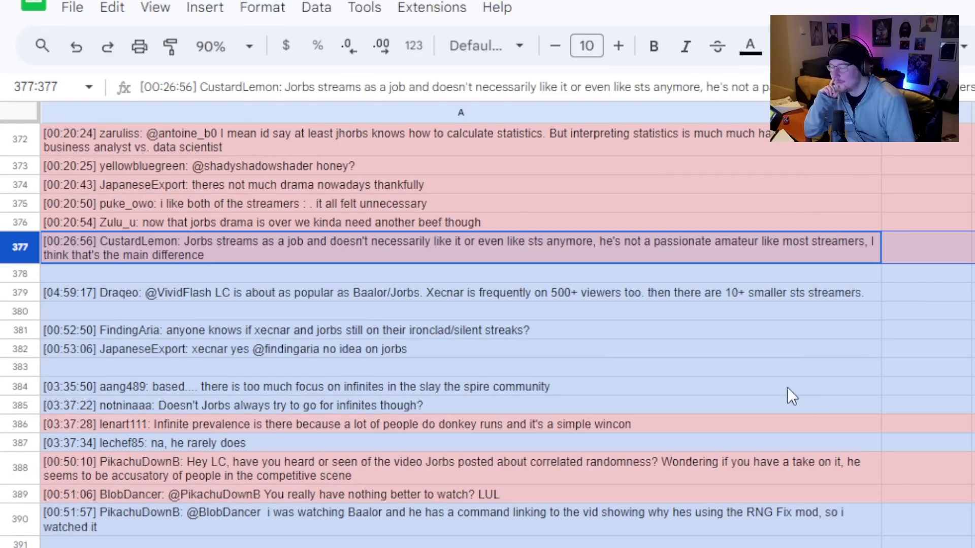
left_click(26, 329)
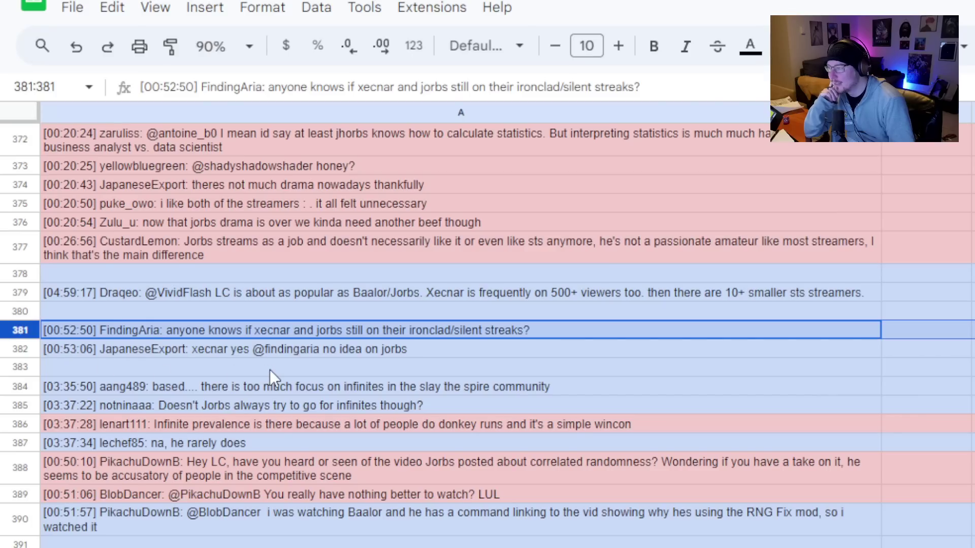
left_click(28, 349)
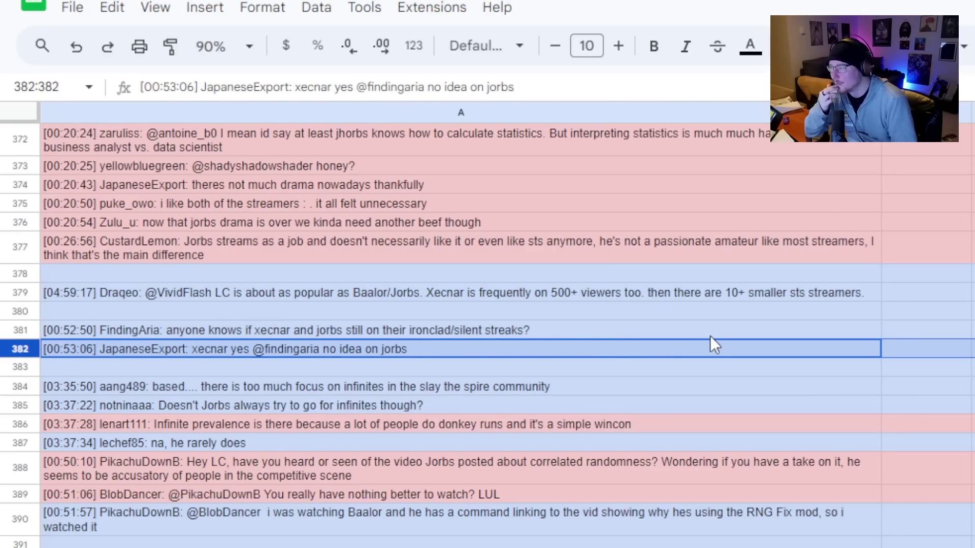
Examine row 386 on infinite prevalence and rows 388 and 389 on the correlated randomness video.
scroll(710, 336, "down", 1)
scroll(710, 336, "down", 1)
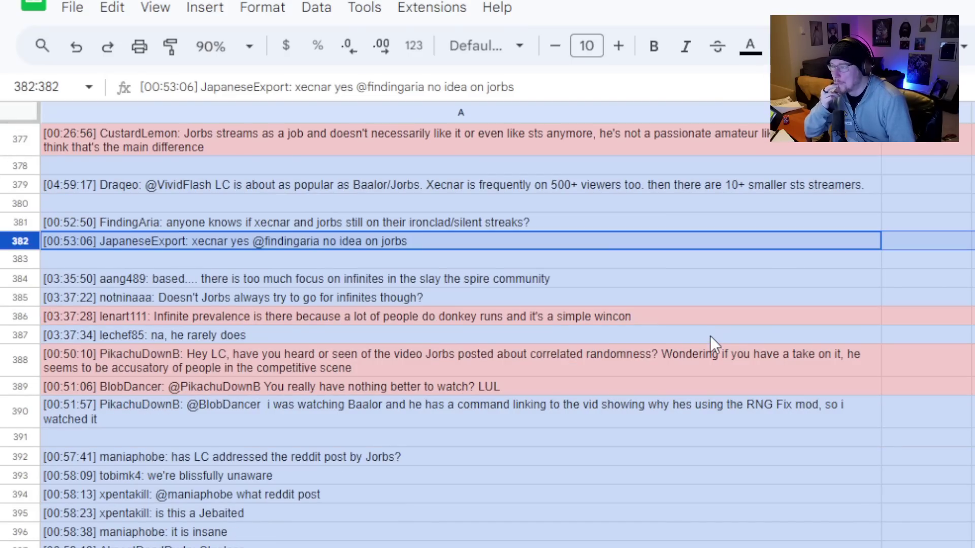
left_click(19, 317)
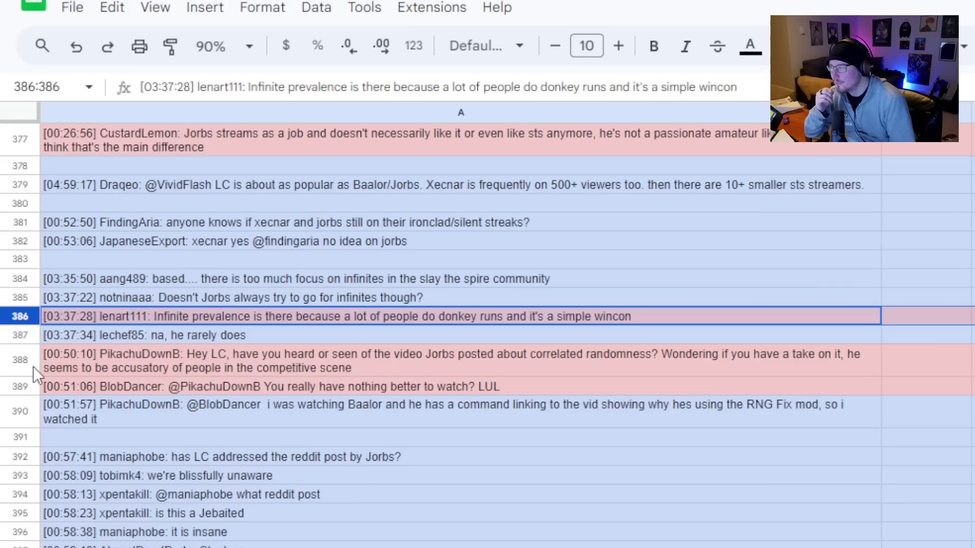
left_click(21, 384)
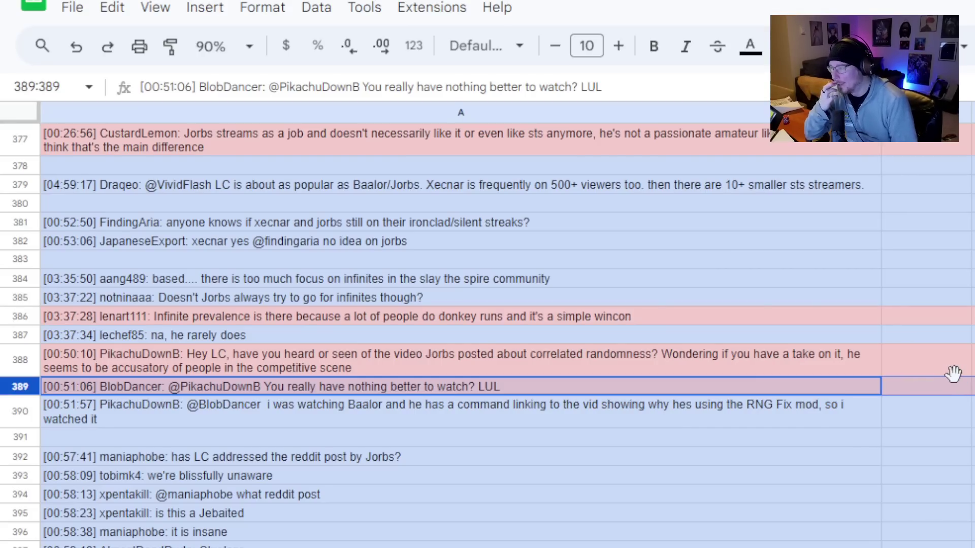
Skim the entries on either side of row 389, from row 341 down to about row 423, for comparison.
scroll(955, 376, "down", 3)
scroll(955, 385, "down", 3)
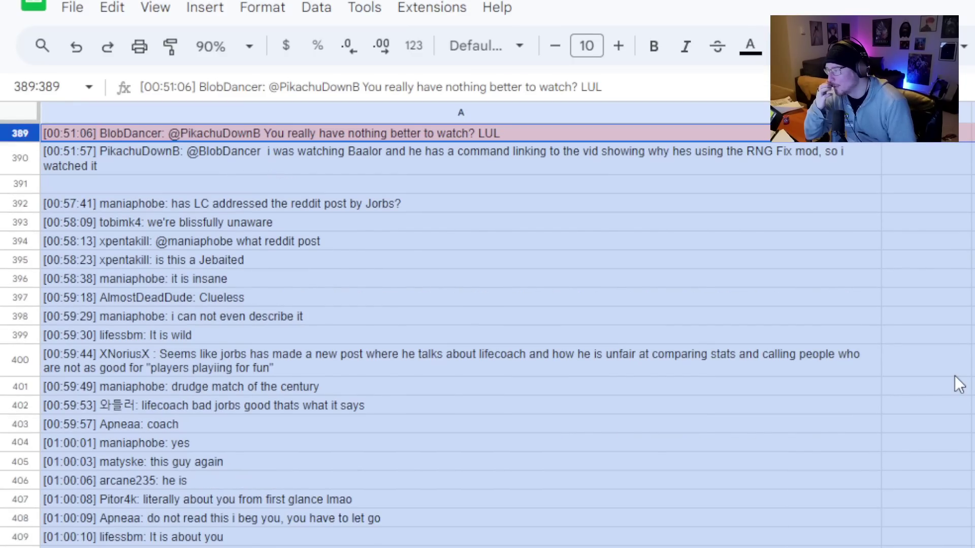
scroll(955, 376, "down", 6)
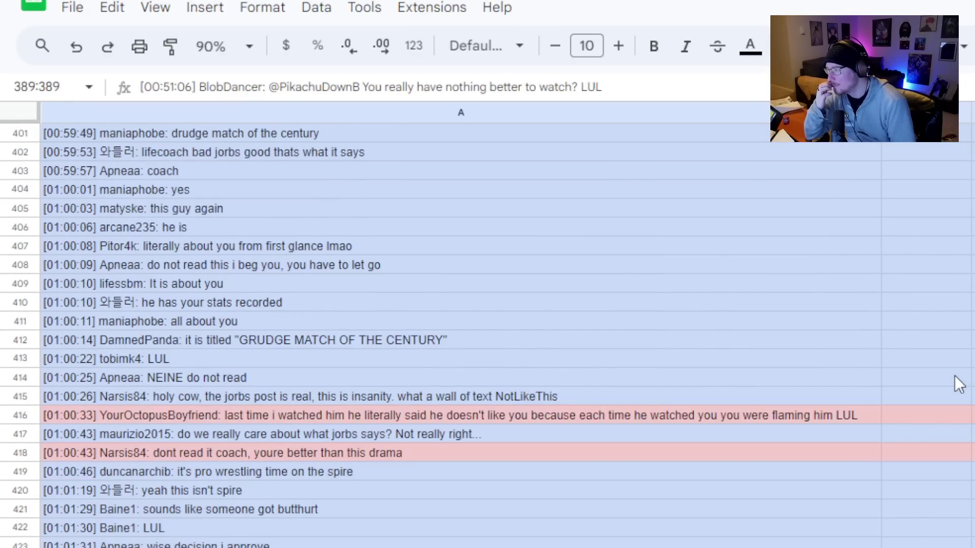
scroll(955, 376, "up", 6)
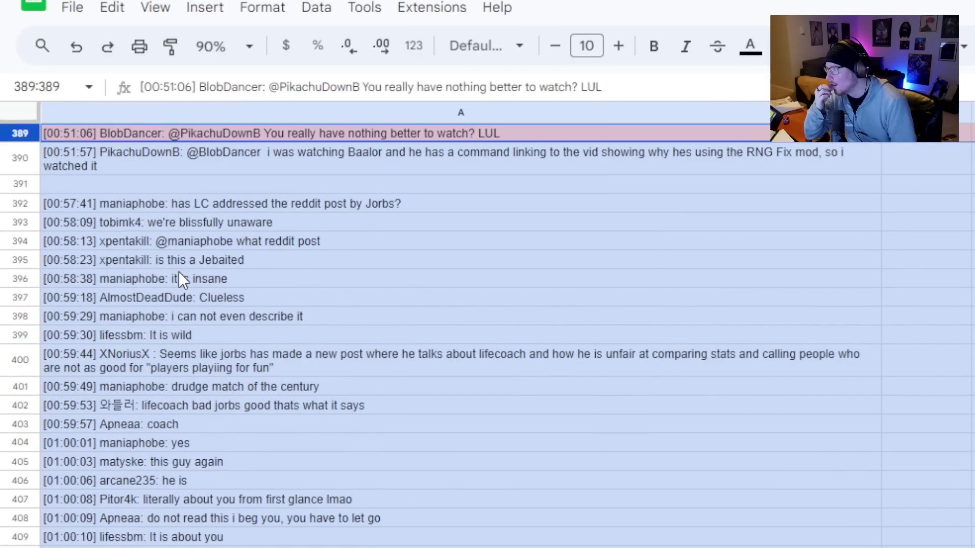
scroll(517, 374, "up", 6)
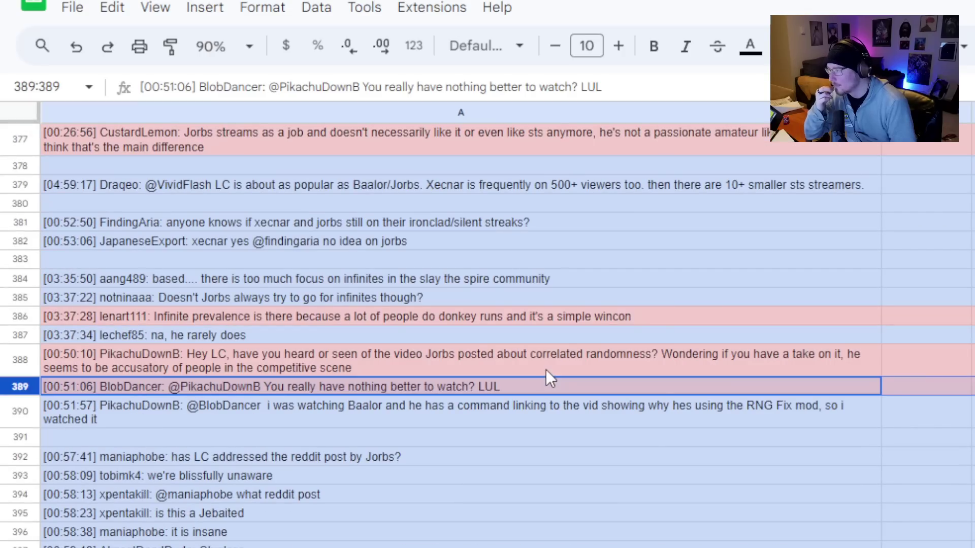
scroll(589, 373, "up", 18)
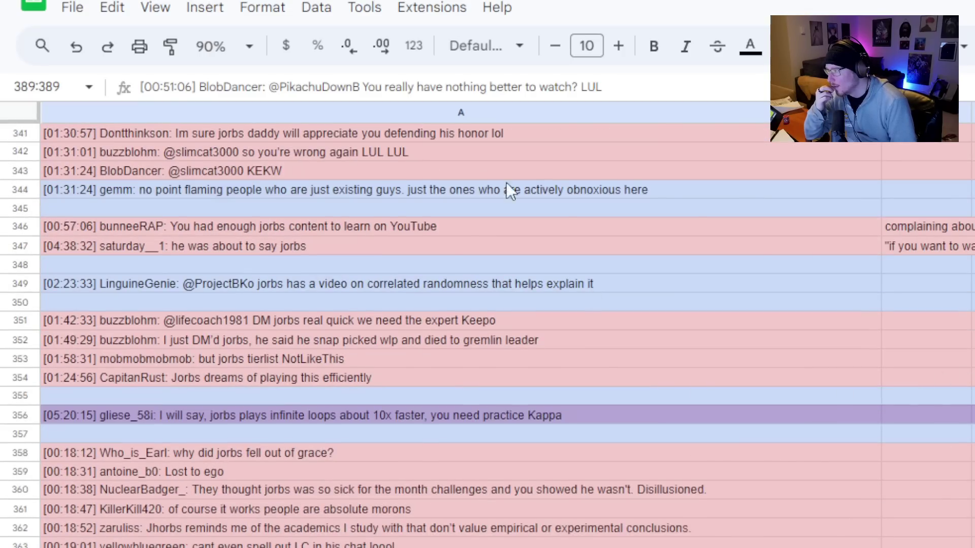
scroll(507, 191, "down", 4)
scroll(898, 345, "down", 11)
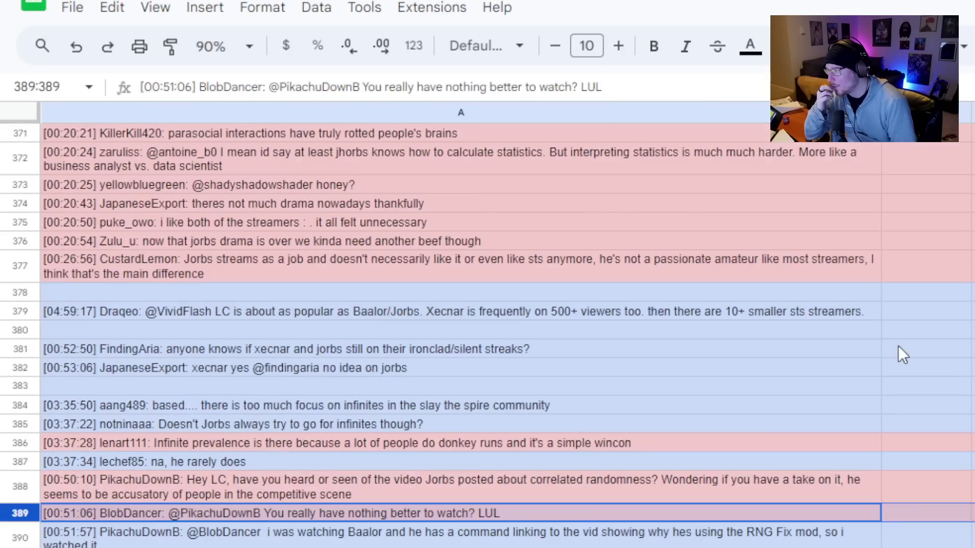
scroll(898, 345, "down", 3)
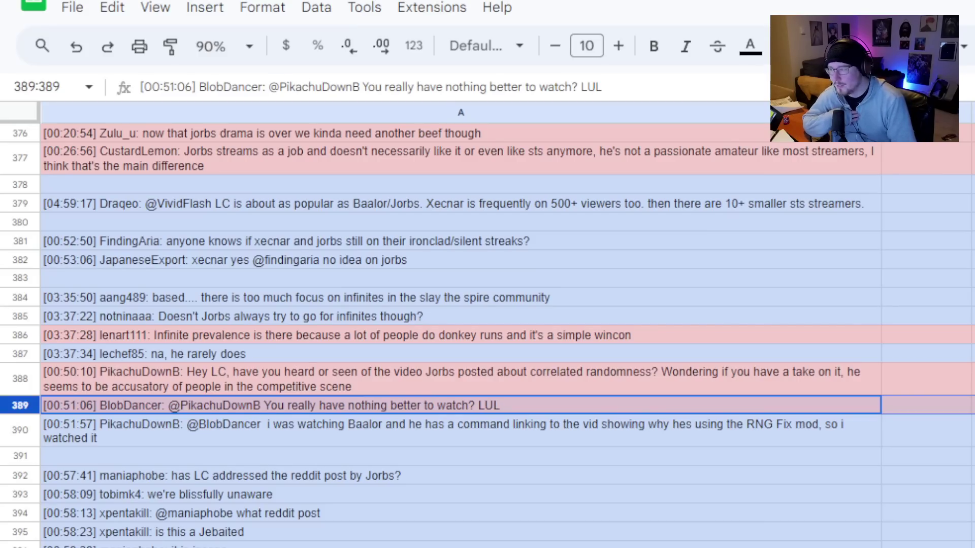
Read the entries in rows 390 to 413 about the RNG Fix mod and the chat's reaction to the Jorbs reddit post.
scroll(488, 336, "down", 1)
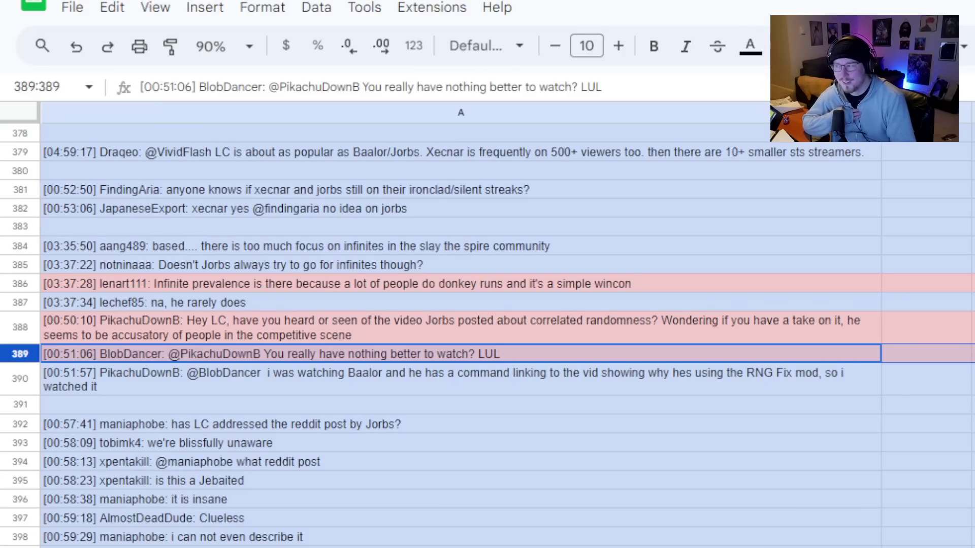
scroll(488, 335, "down", 1)
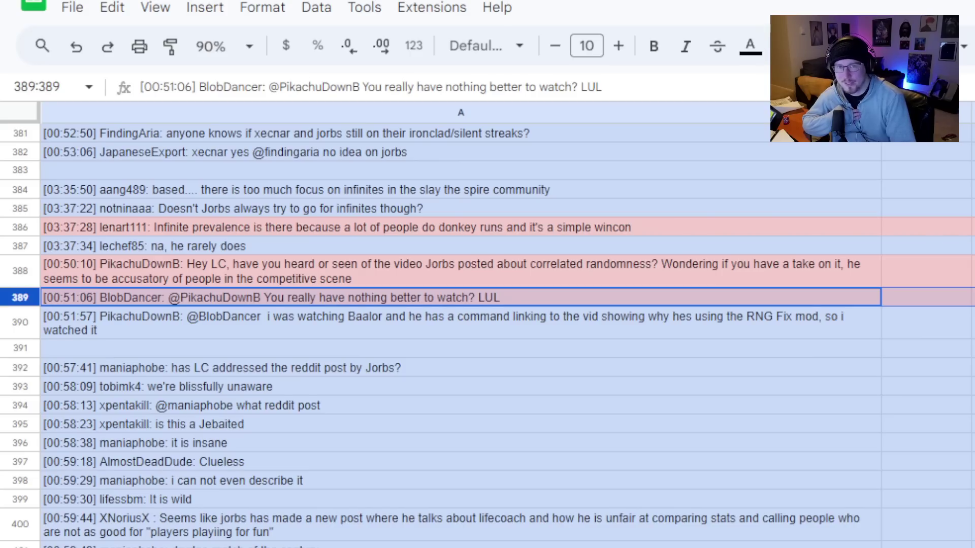
scroll(487, 336, "down", 1)
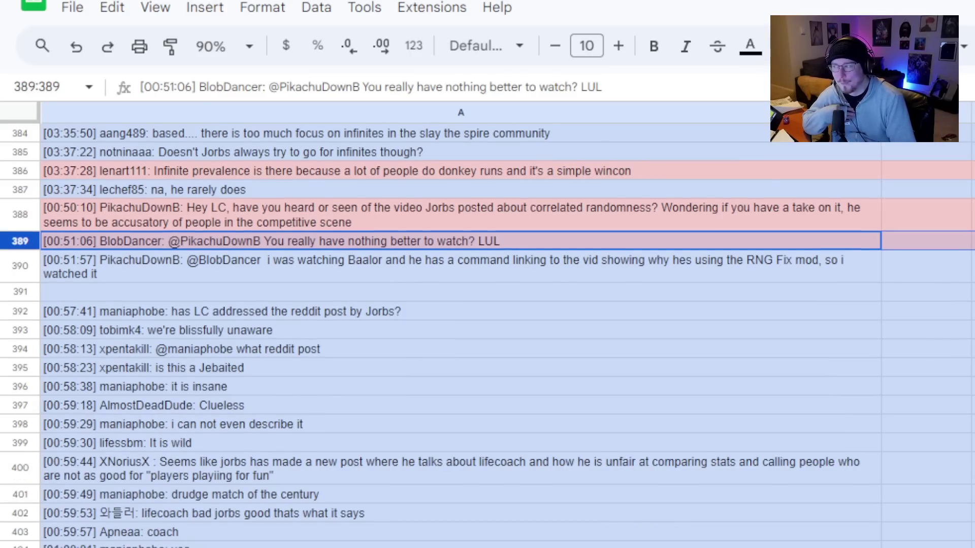
scroll(487, 335, "down", 1)
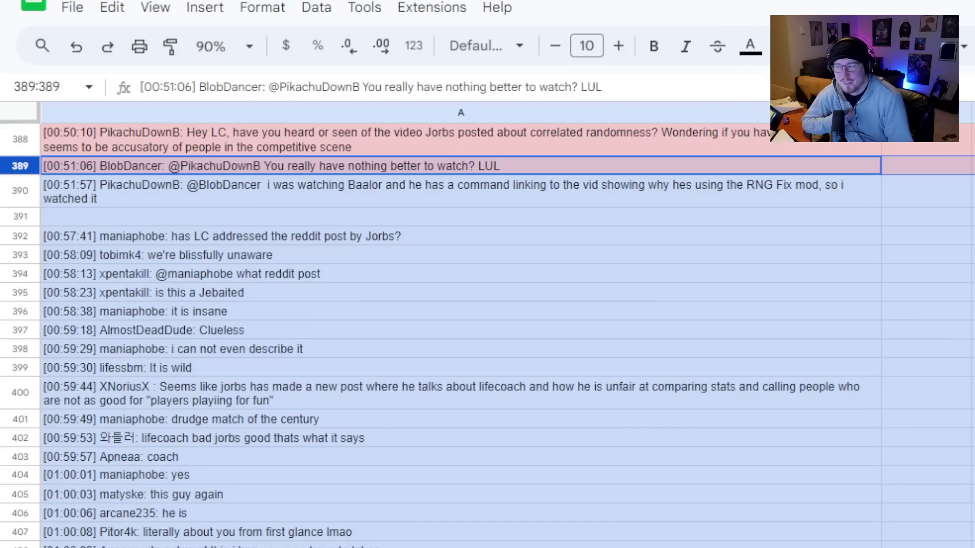
scroll(461, 330, "down", 1)
scroll(461, 330, "down", 1)
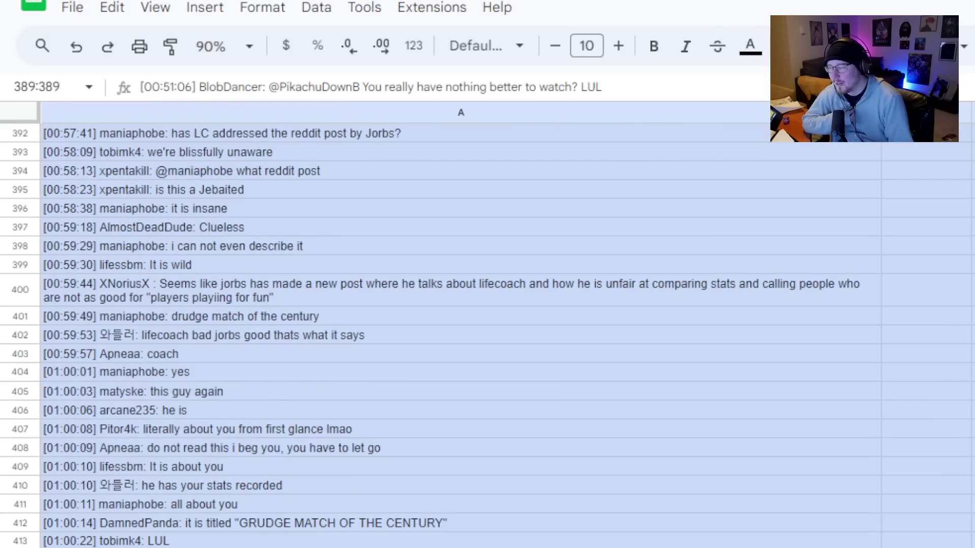
scroll(461, 330, "up", 1)
scroll(461, 330, "down", 1)
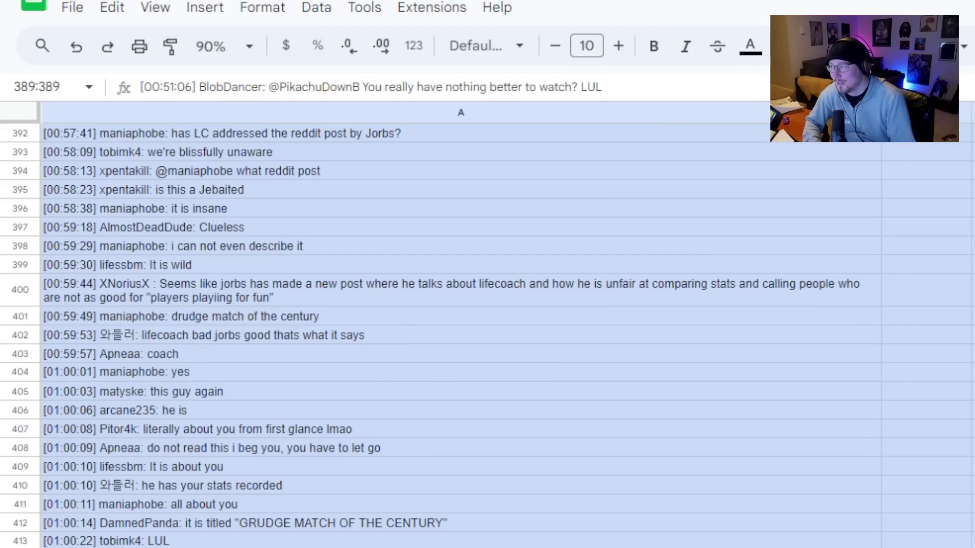
scroll(643, 423, "up", 1)
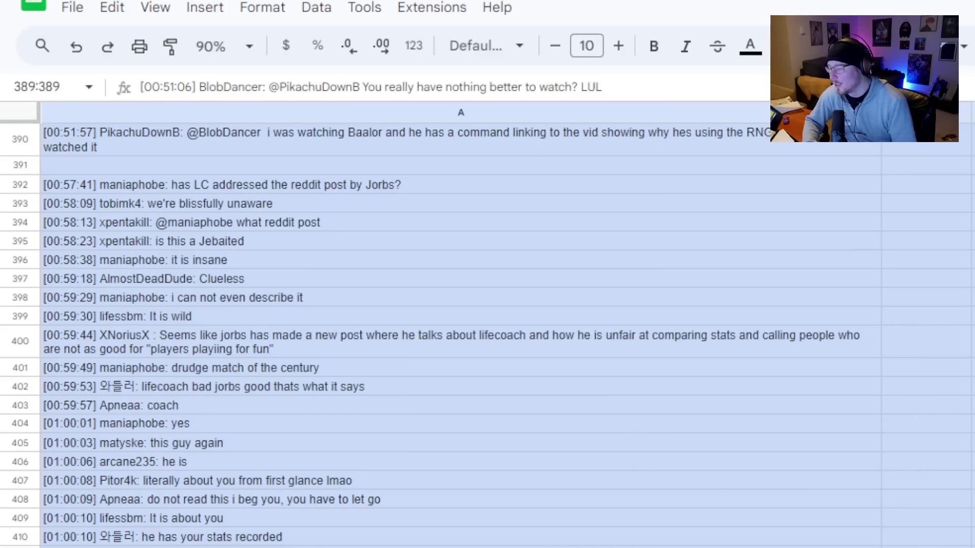
Switch to the spreadsheet holding the text of the Jorbs post and examine the paragraphs in rows 2 to 10.
key("ctrl+Tab")
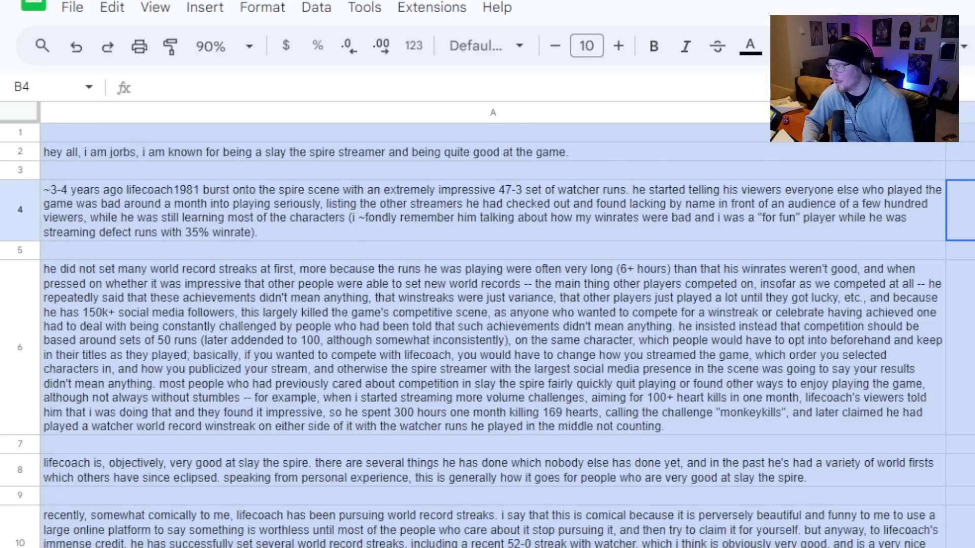
key("Down")
key("Down")
key("Right")
key("Right")
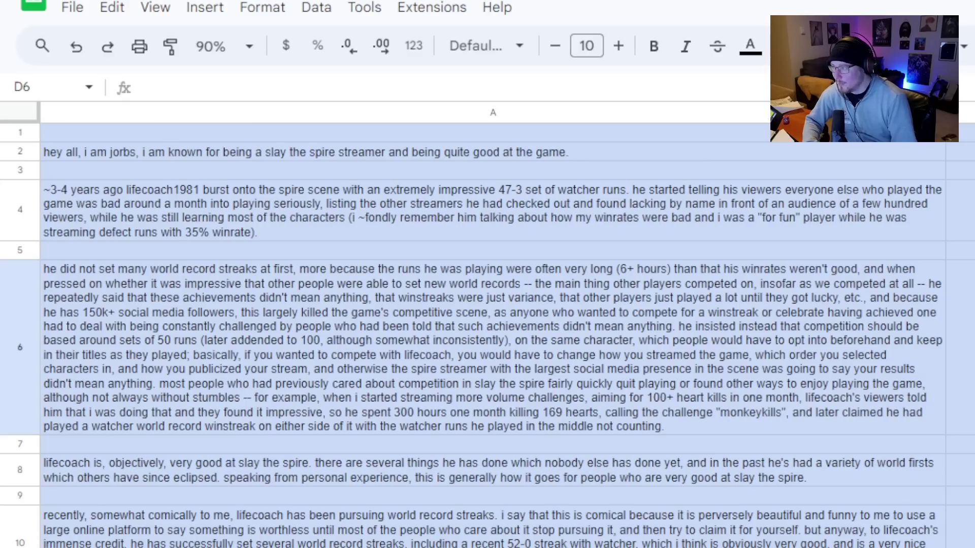
left_click(594, 144)
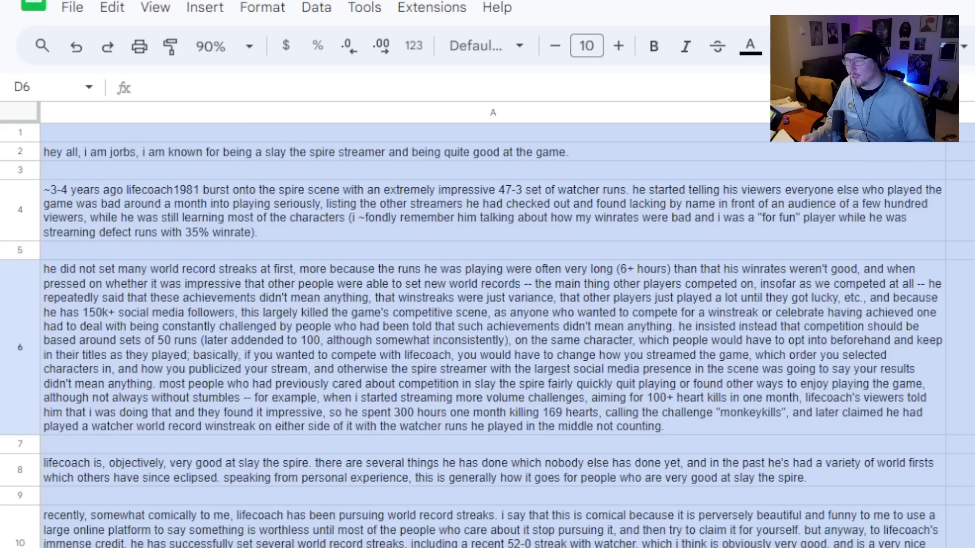
Return to the chat log and select the row 25 entry about variance making win streaks not a useful metric.
key("ctrl+Tab")
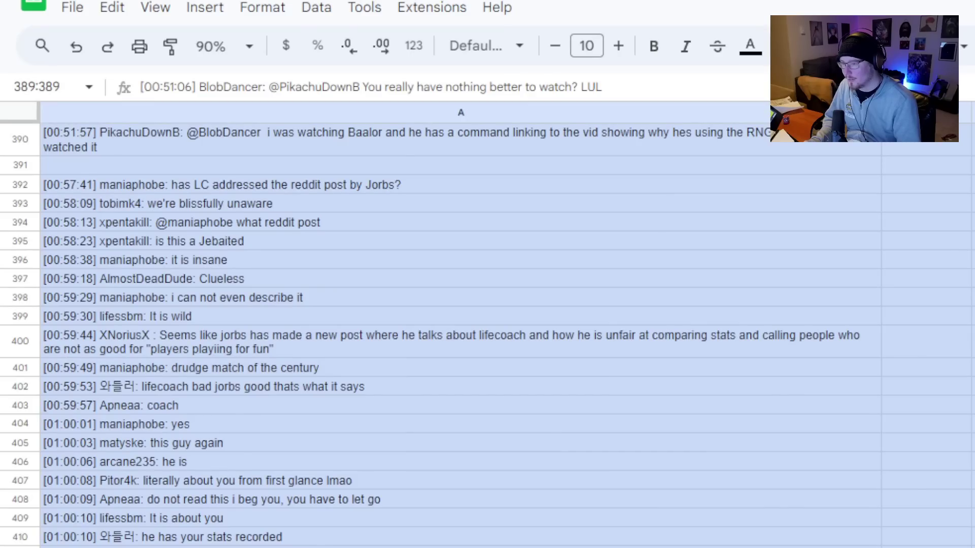
scroll(818, 419, "up", 20)
scroll(584, 487, "down", 3)
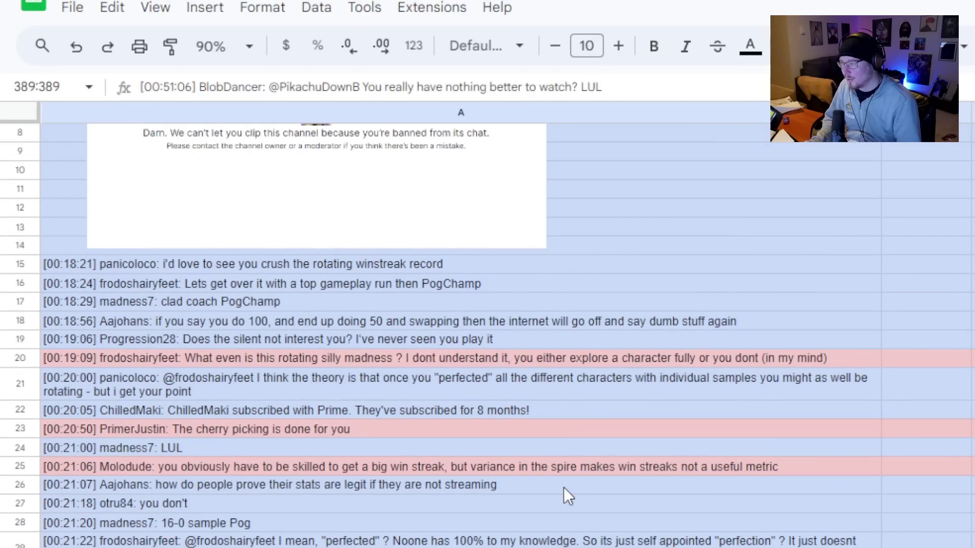
left_click(505, 468)
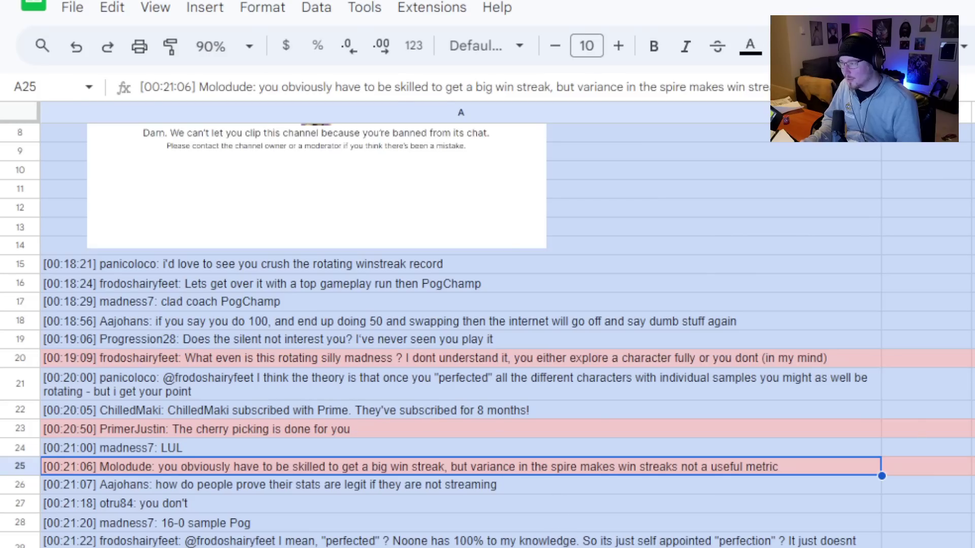
Move down the chat log to the row 31 entry about a video on biases and read it.
key("Down")
key("Down")
key("Down")
key("Down")
key("Down")
key("Down")
scroll(487, 336, "down", 3)
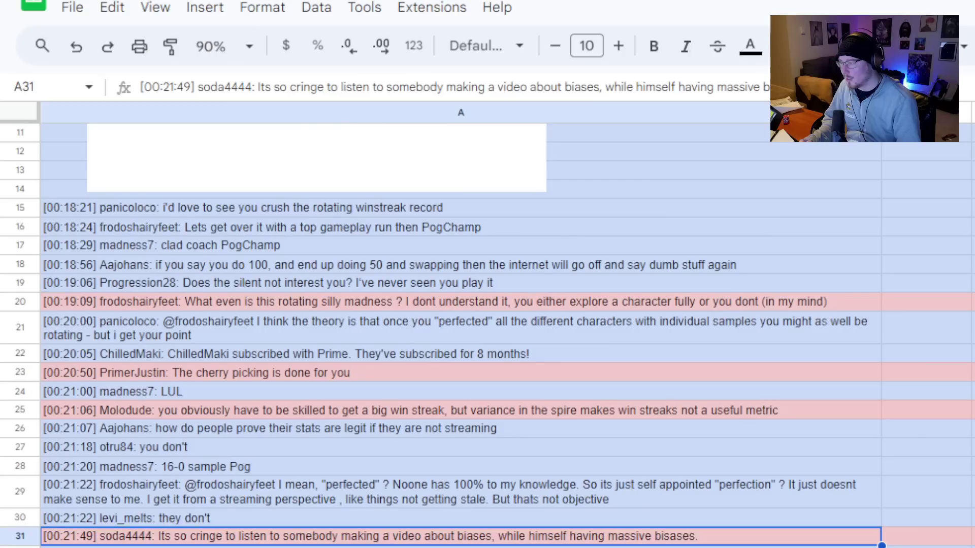
Switch to the Jorbs post spreadsheet and check the August 2020 direct-message screenshots around rows 108 to 130.
key("ctrl+Tab")
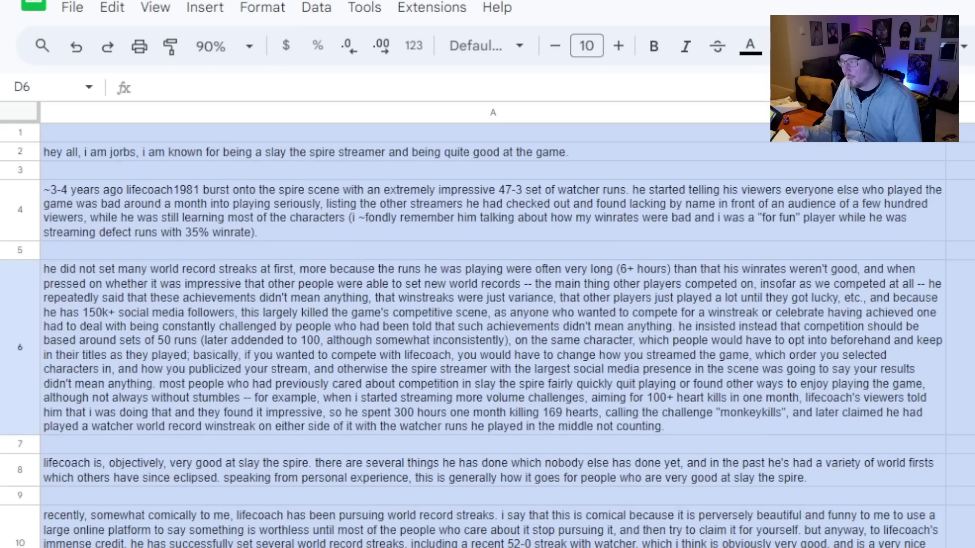
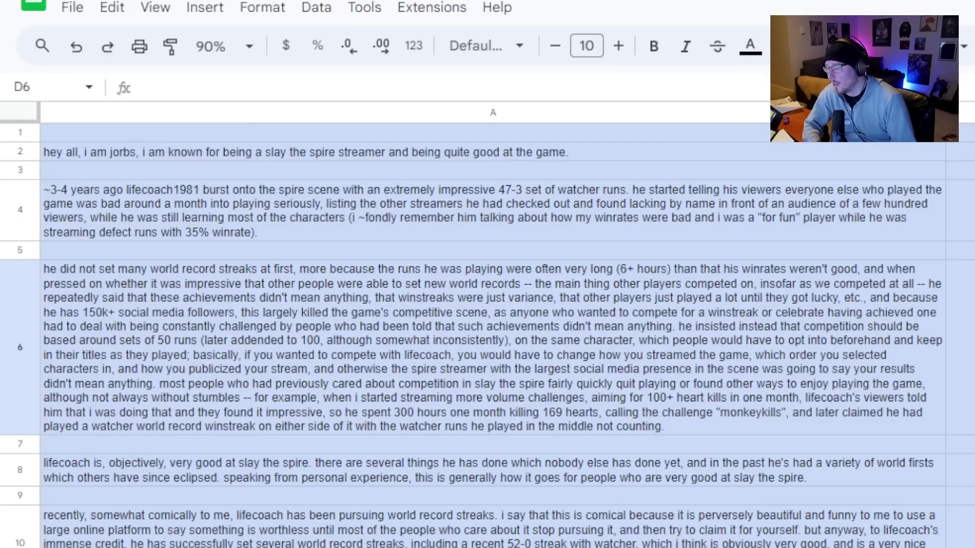
key("ctrl+Page_Down")
scroll(488, 335, "up", 20)
scroll(488, 335, "down", 6)
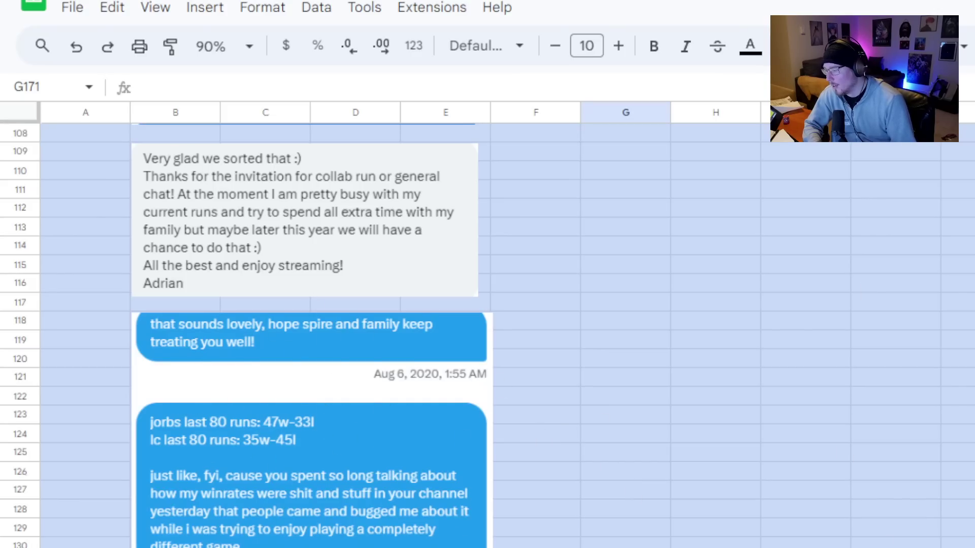
Return to the Jorbs post text and read the paragraphs in rows 4 to 10.
key("ctrl+Page_Up")
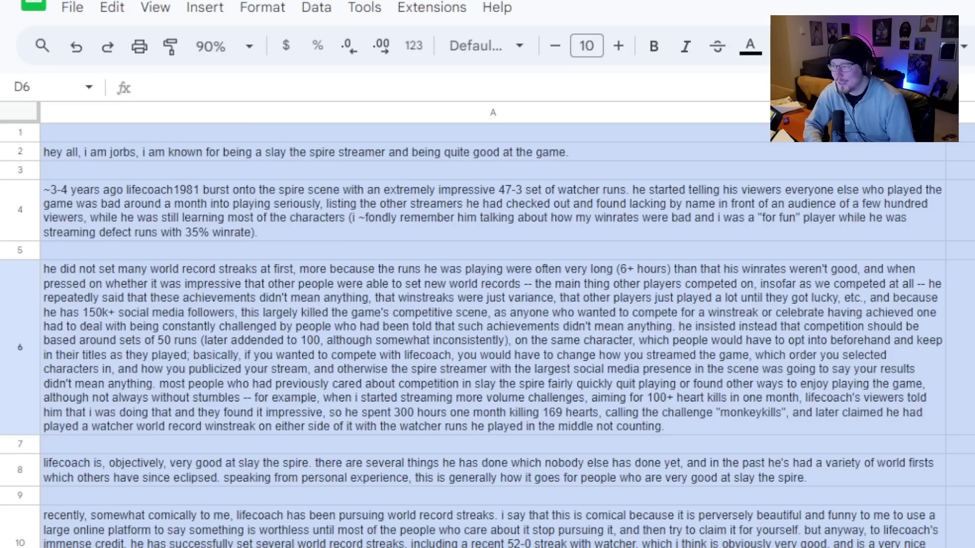
scroll(488, 335, "down", 1)
scroll(487, 335, "down", 1)
scroll(487, 335, "up", 1)
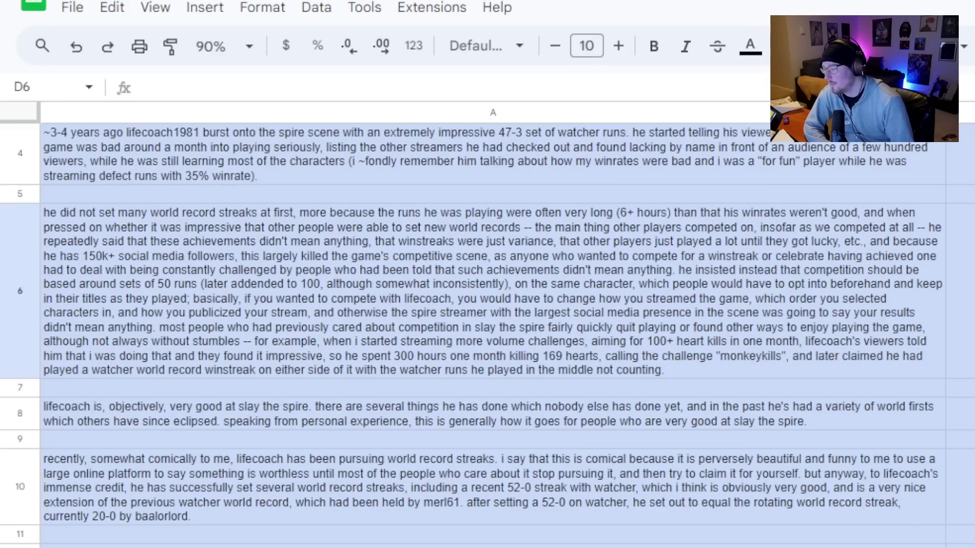
Go back to the chat log and read from the row 33 and 34 entries on streaks and cherry picking down to row 48.
key("ctrl+Tab")
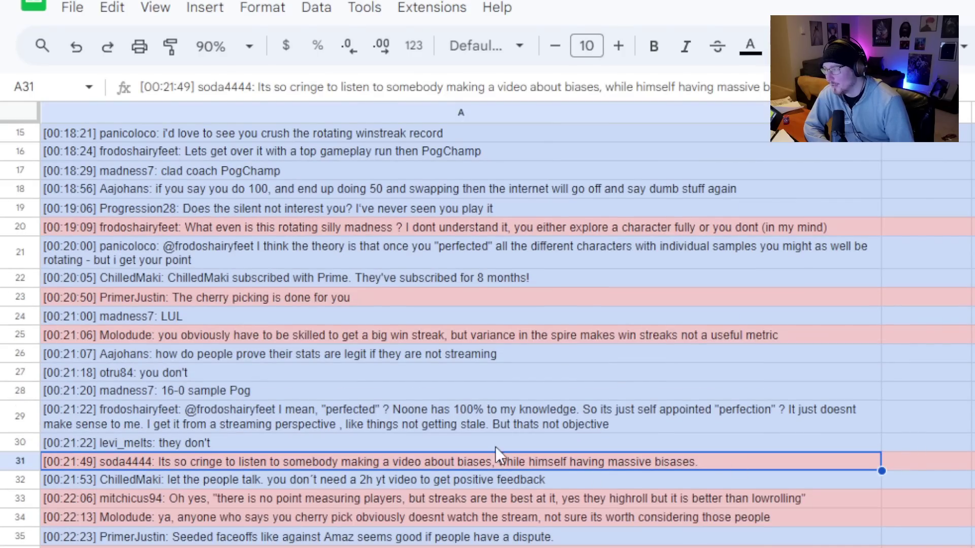
left_click(492, 503)
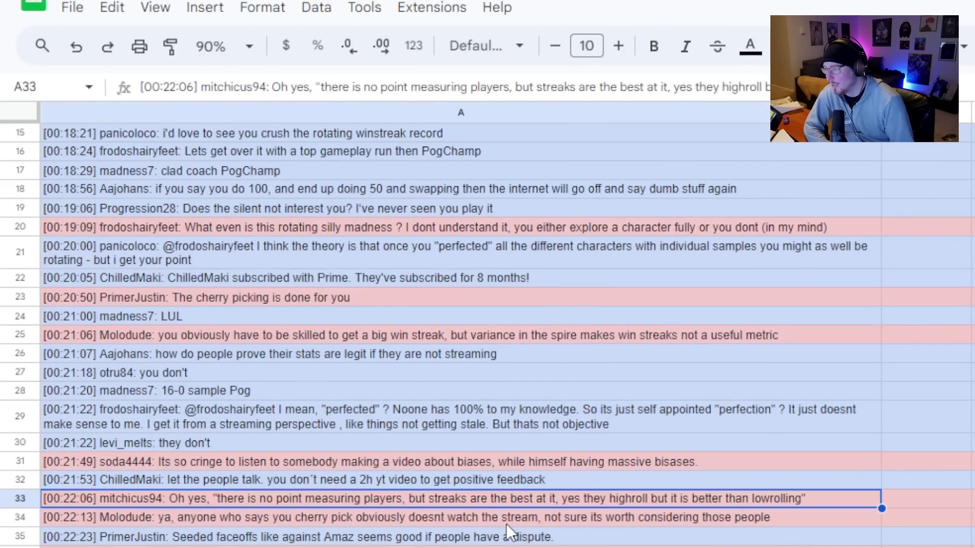
left_click(505, 521)
scroll(505, 520, "down", 1)
scroll(461, 330, "down", 1)
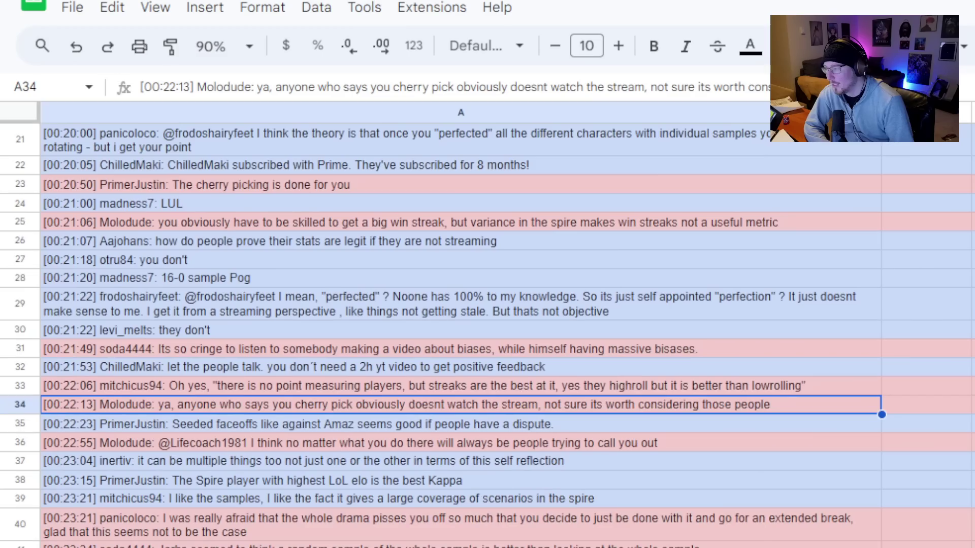
scroll(461, 330, "down", 1)
scroll(461, 330, "down", 1)
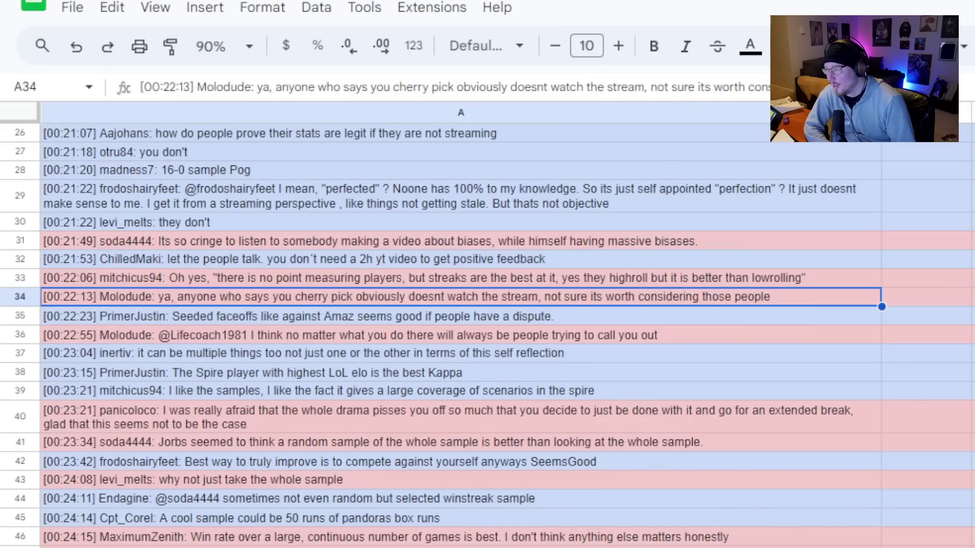
scroll(461, 544, "down", 1)
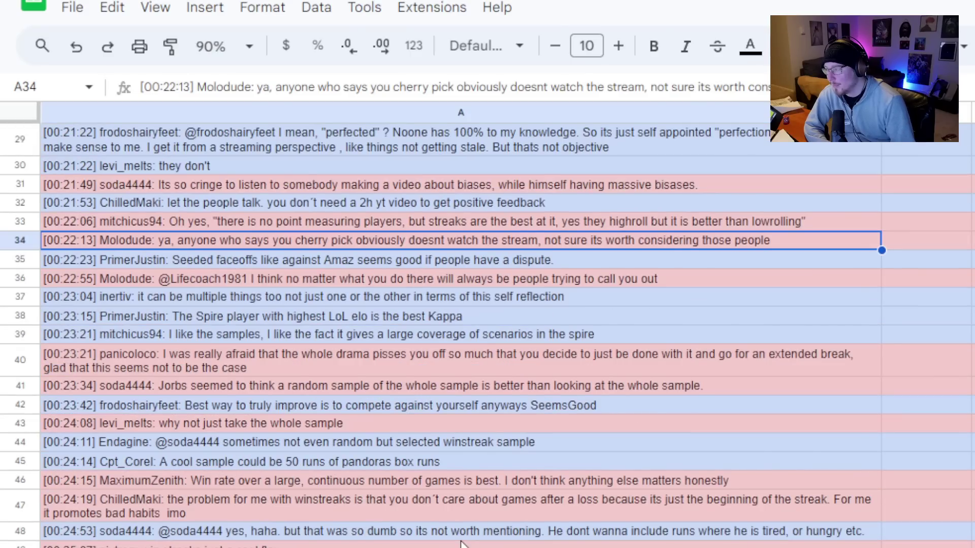
Examine the entries in rows 46, 49 and 50 about winrate over many games versus win streaks.
left_click(464, 485)
scroll(493, 526, "down", 1)
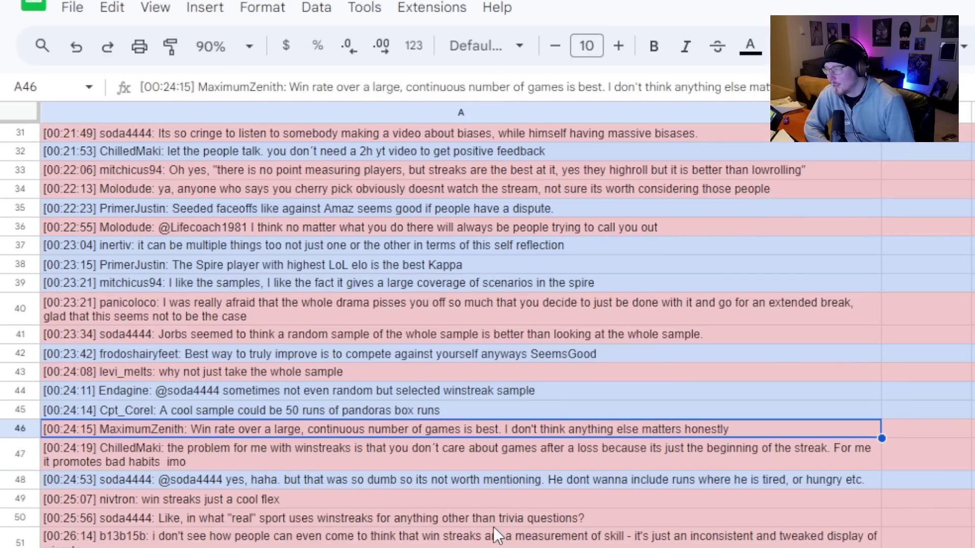
scroll(494, 520, "down", 1)
left_click(352, 472)
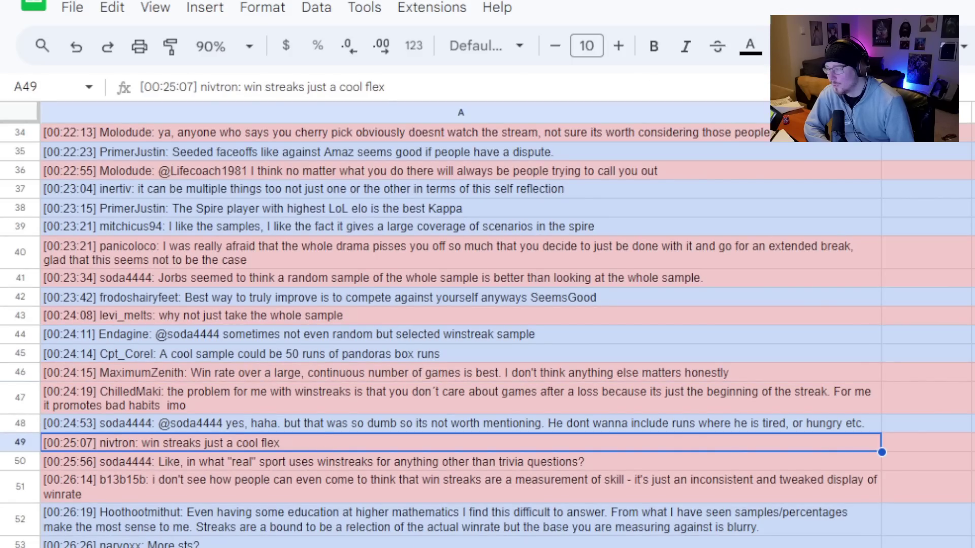
left_click(438, 463)
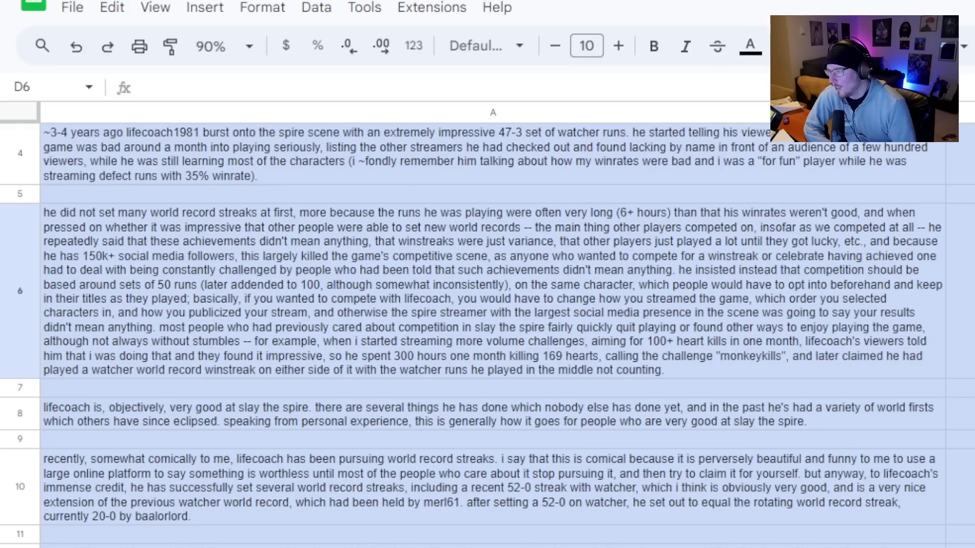
Read rows 8 to 20 of the Jorbs post, covering the rotating streak record and the claimed character winrates.
scroll(493, 330, "down", 5)
scroll(493, 330, "down", 2)
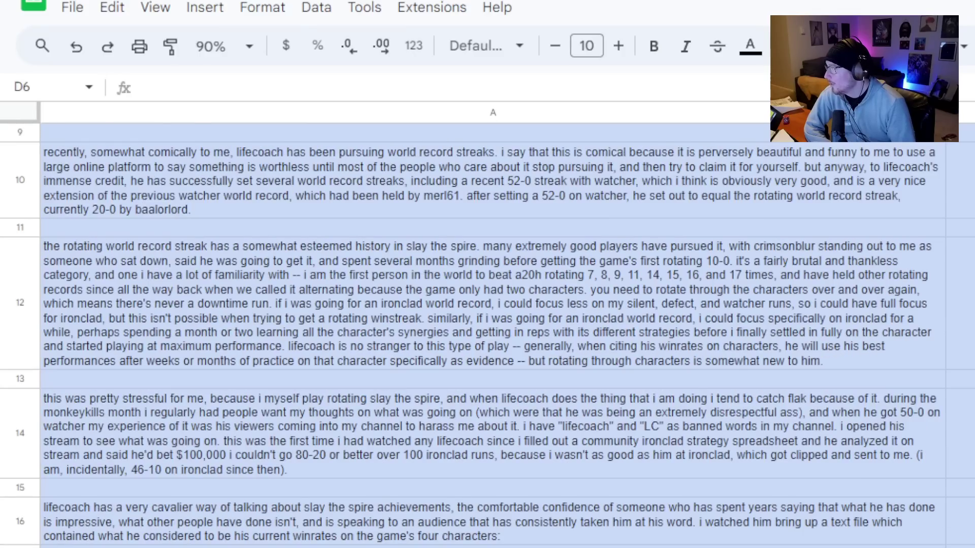
scroll(493, 331, "up", 2)
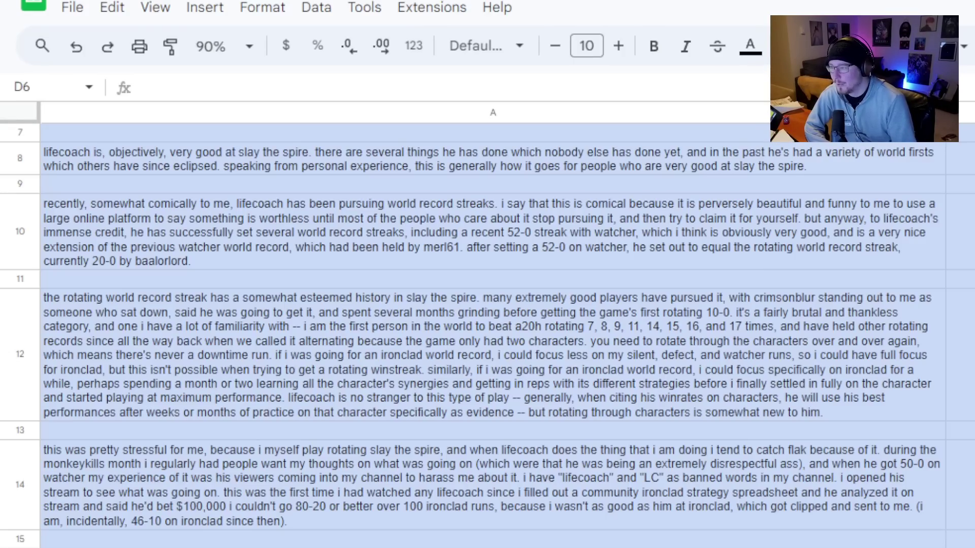
scroll(487, 305, "down", 4)
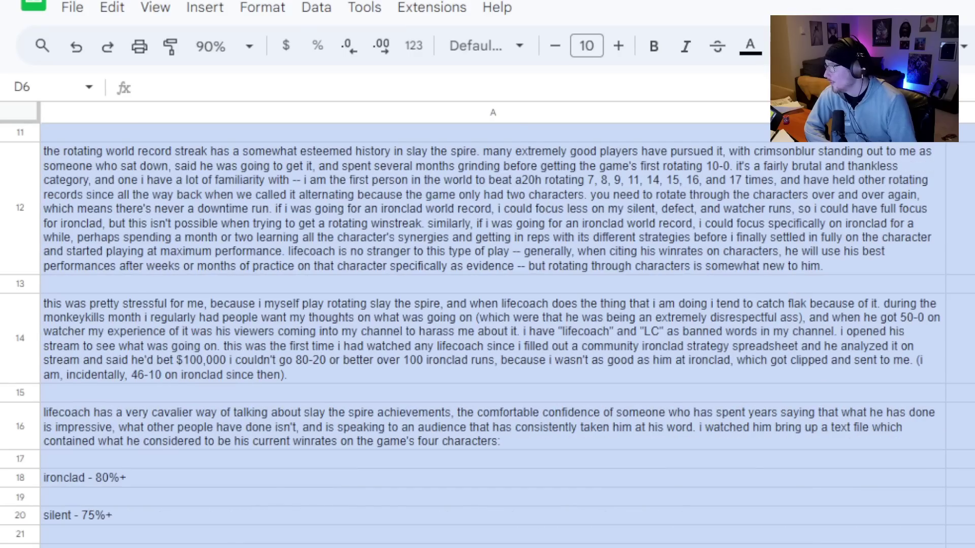
scroll(487, 305, "up", 2)
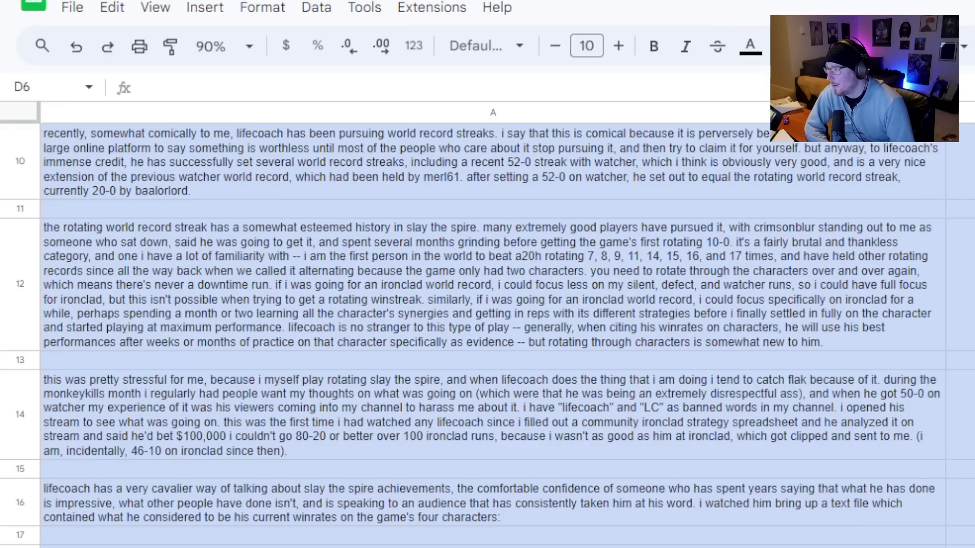
Switch to the binomial calculator and calculate P(X ≥ x) for n = 100, p = .85 and x = 82.
key("ctrl+Tab")
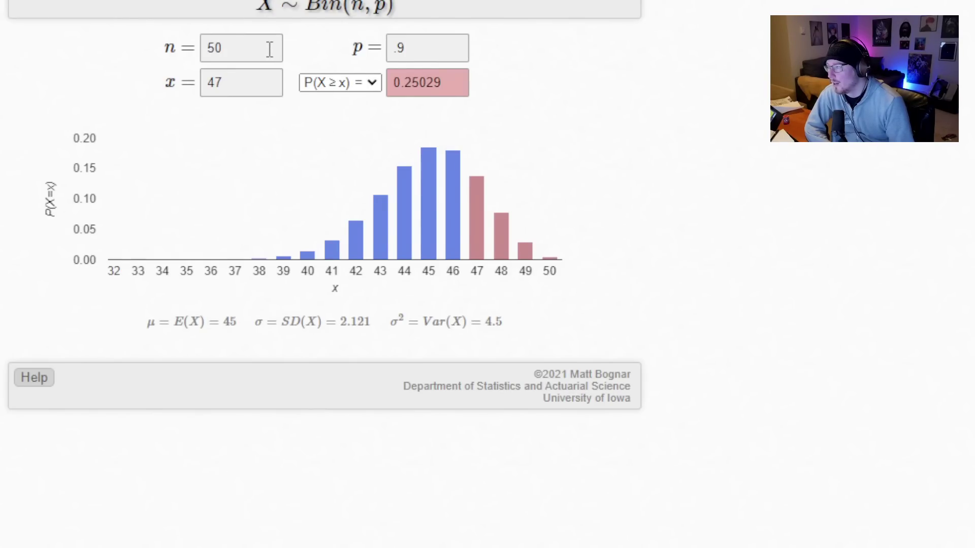
left_click_drag(270, 49, 215, 59)
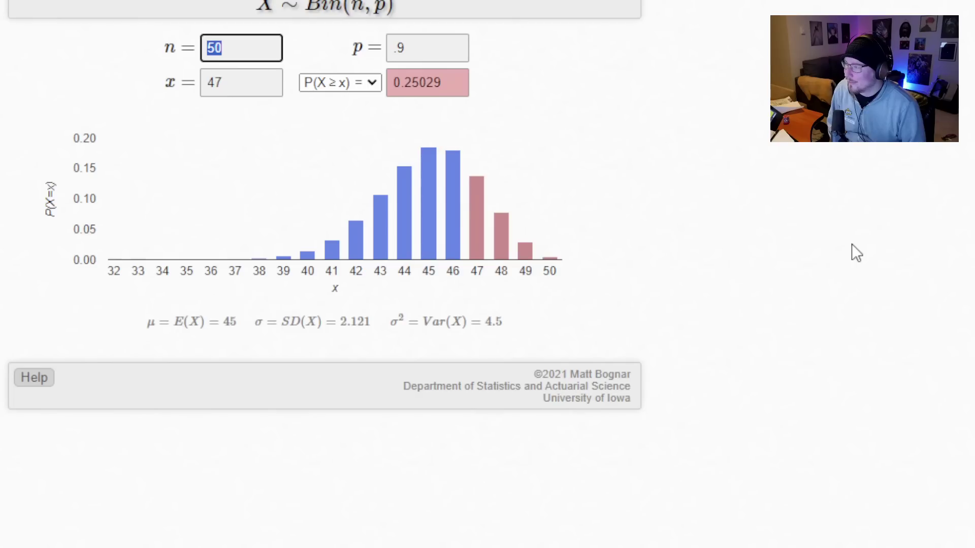
type("100")
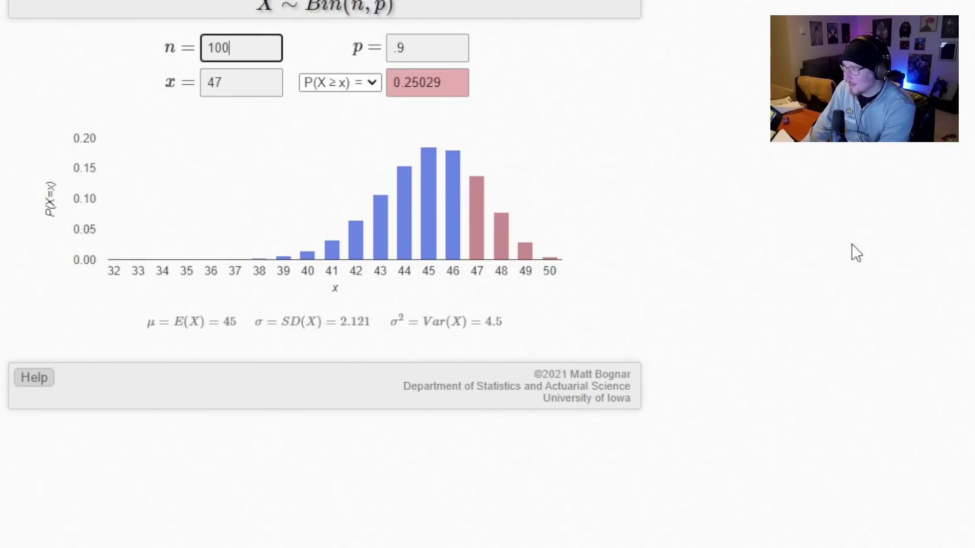
key("Tab")
type(".85")
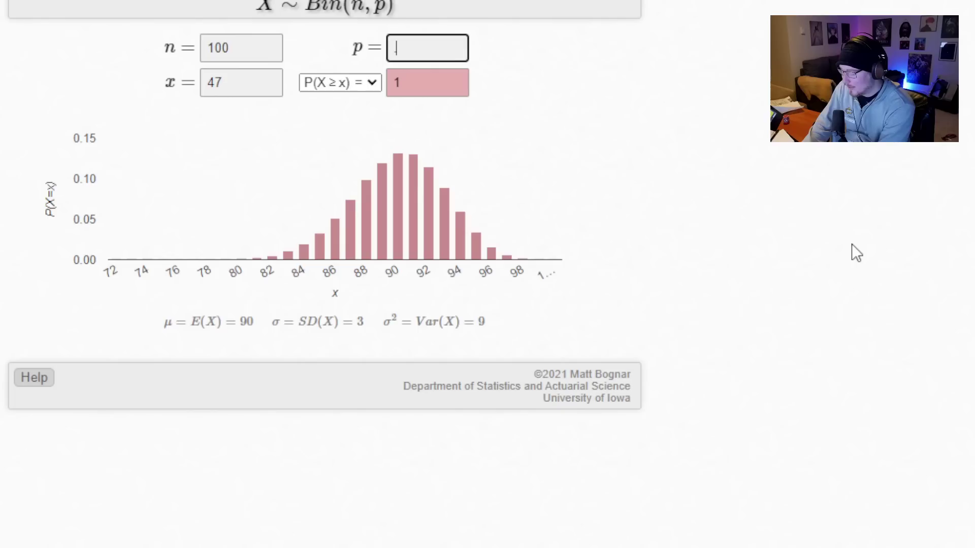
key("Tab")
type("82")
key("Tab")
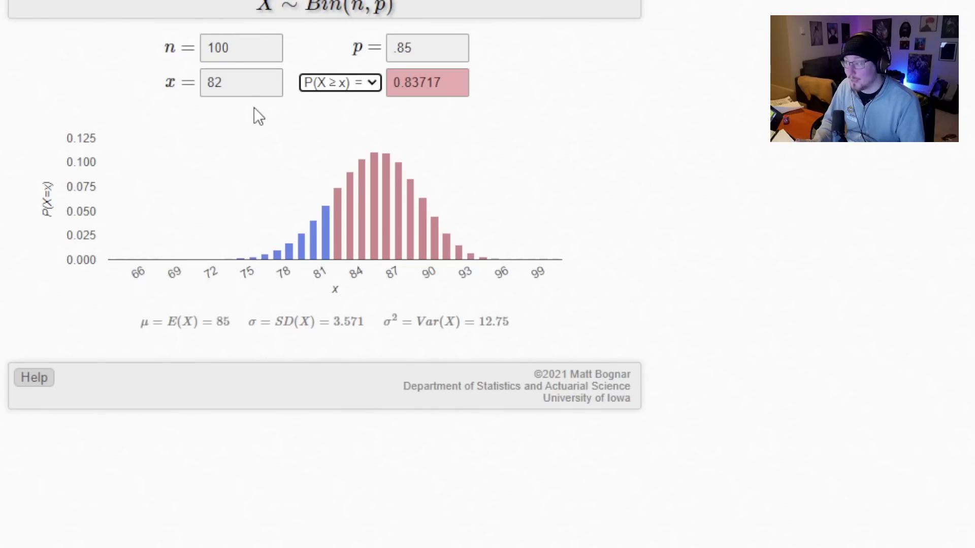
Recalculate the probability with x set to 90 and with x set to 91.
double_click(254, 83)
type("90")
key("Return")
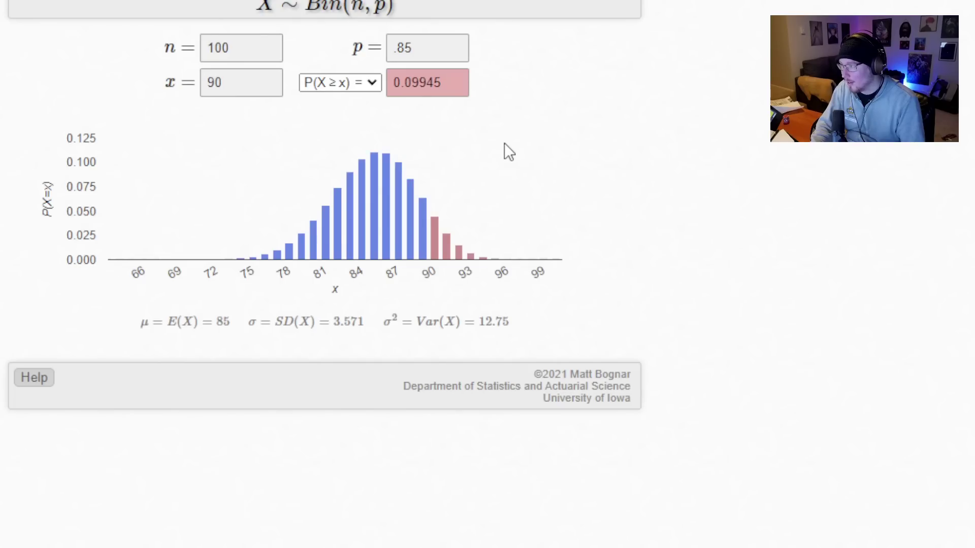
left_click(235, 83)
key("BackSpace")
type("1")
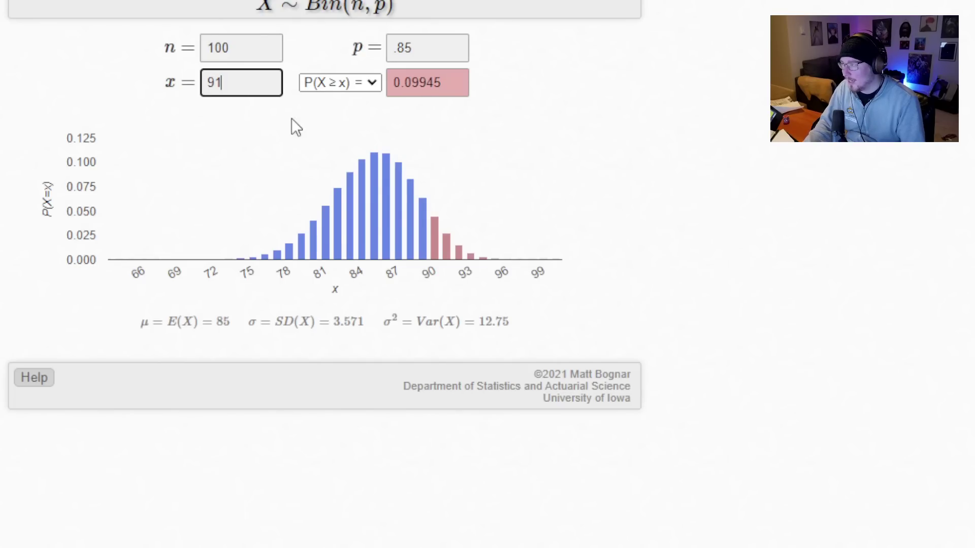
key("Return")
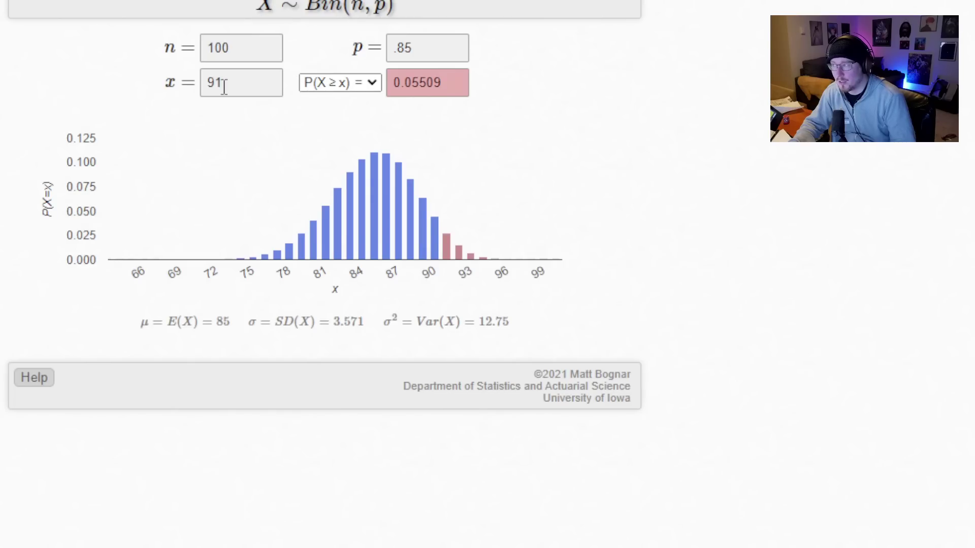
Set n to 300, p to .78 and x to 82 in the binomial calculator.
left_click_drag(213, 49, 131, 51)
type("3")
key("Tab")
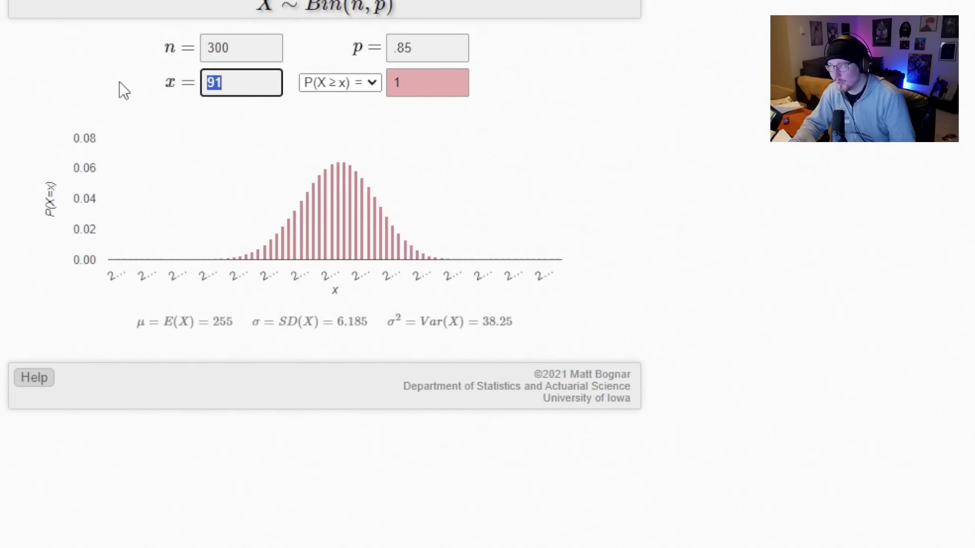
double_click(400, 54)
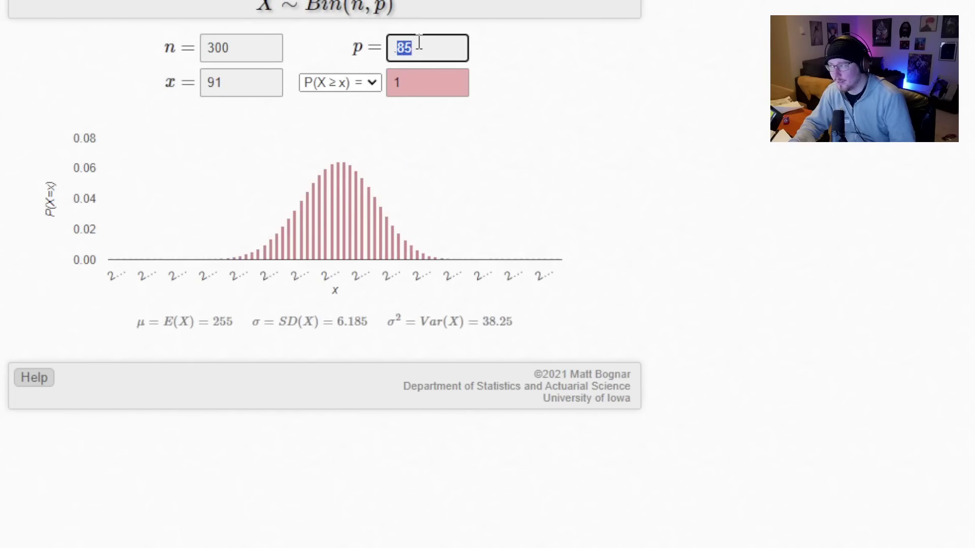
type("78")
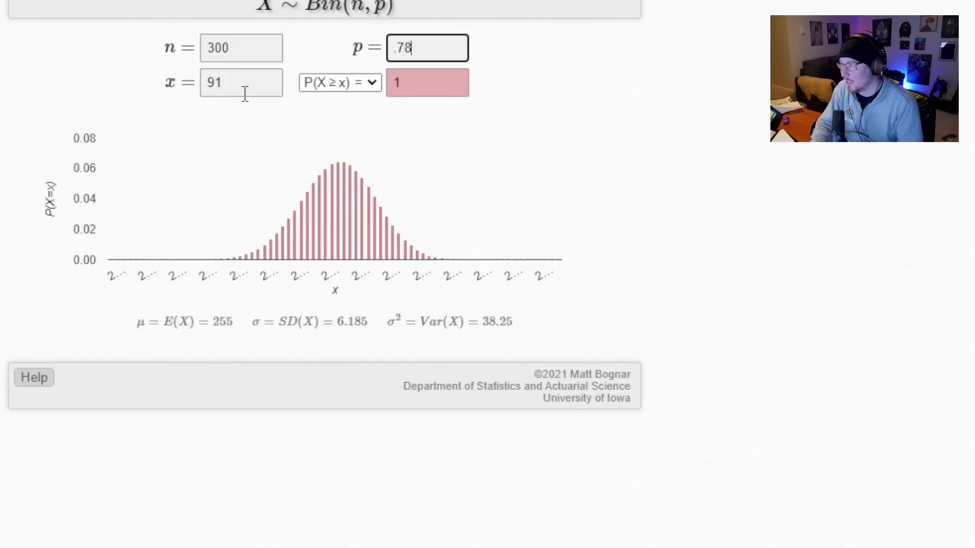
double_click(211, 85)
type("8")
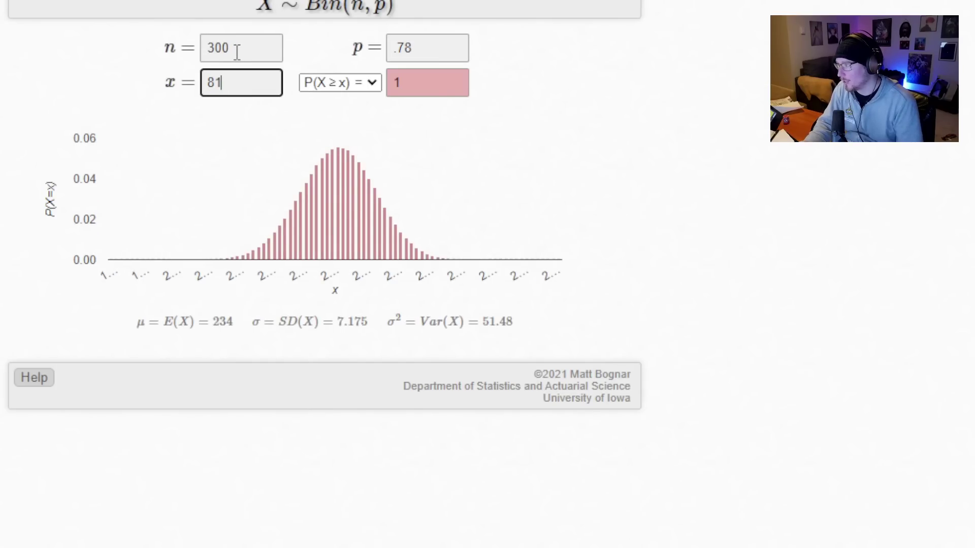
type("2")
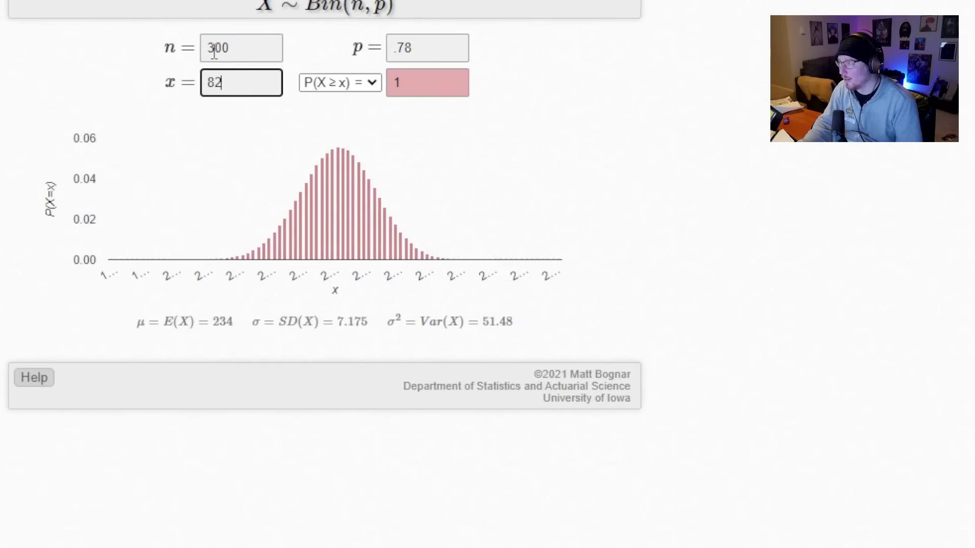
Set n to 100 and recalculate the probability.
left_click(219, 59)
key("BackSpace")
type("1")
left_click(696, 91)
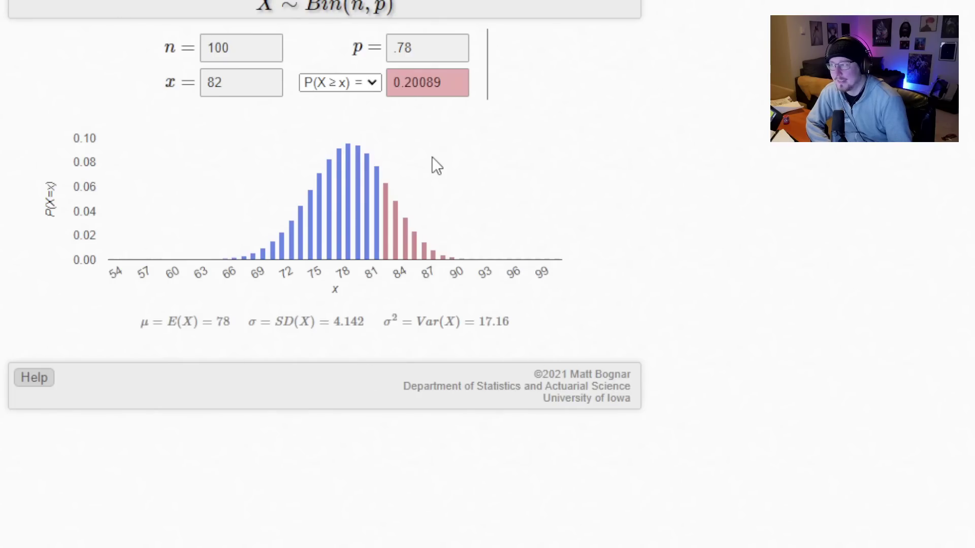
Set p to .8 and recalculate the probability for the same n and x.
double_click(405, 47)
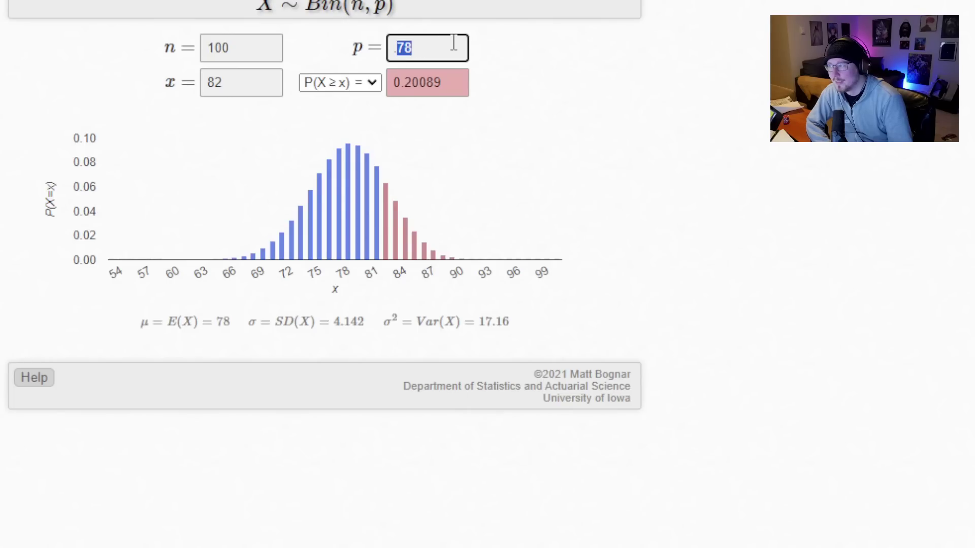
type("8")
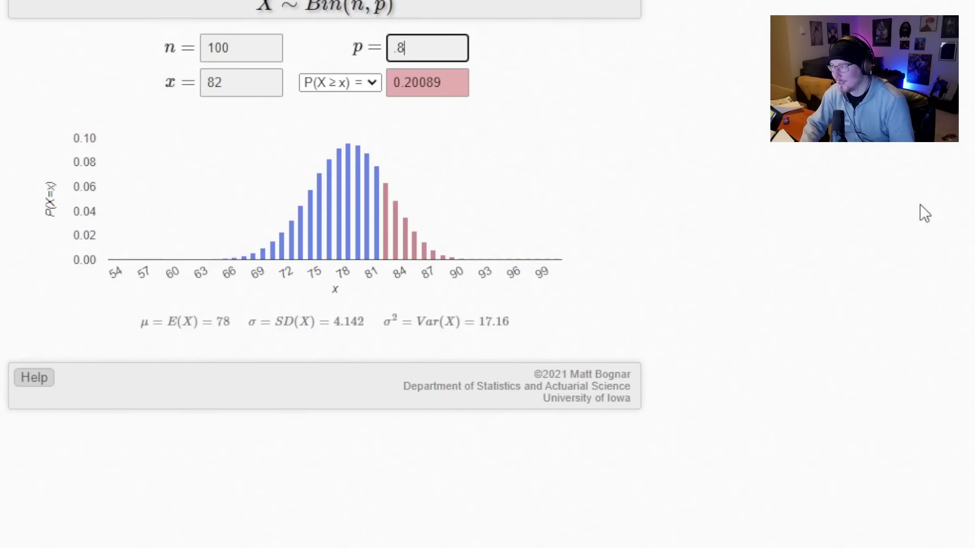
left_click(924, 202)
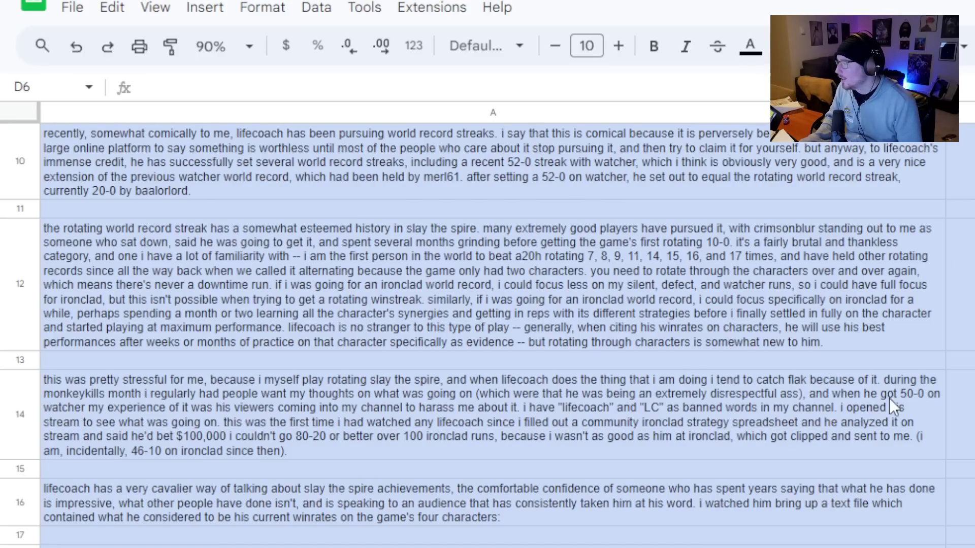
Enter 10, 0, 0 and 0 in cells G13 to J13, beside the post text.
scroll(934, 448, "right", 5)
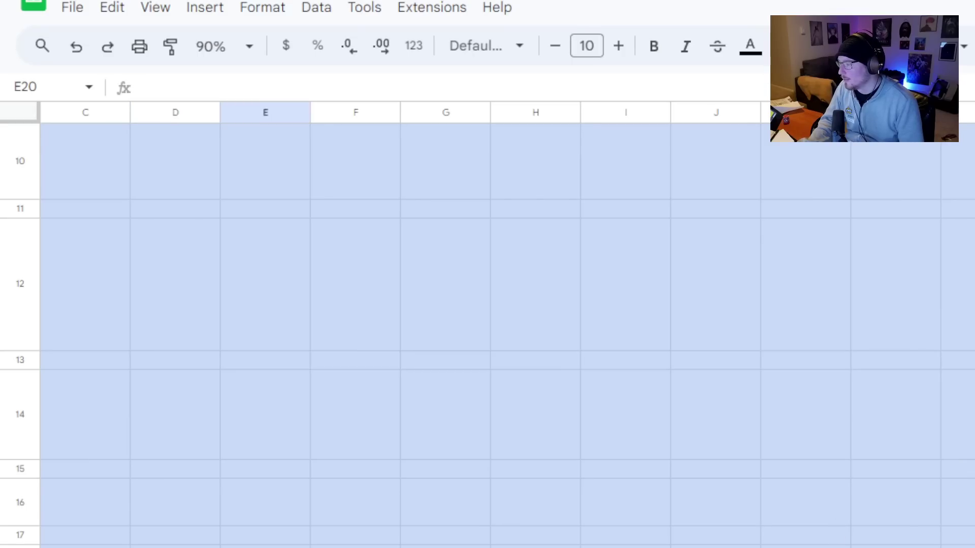
left_click(456, 266)
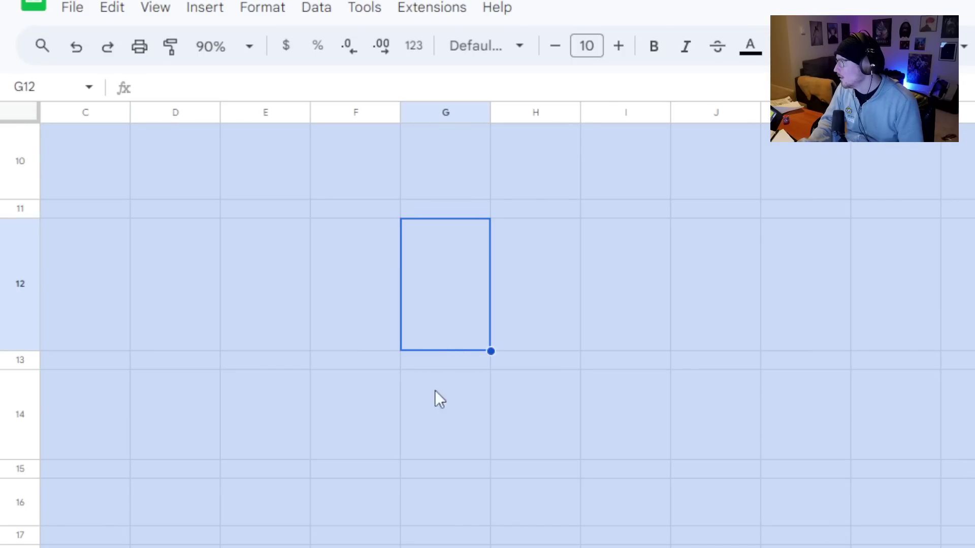
left_click(443, 366)
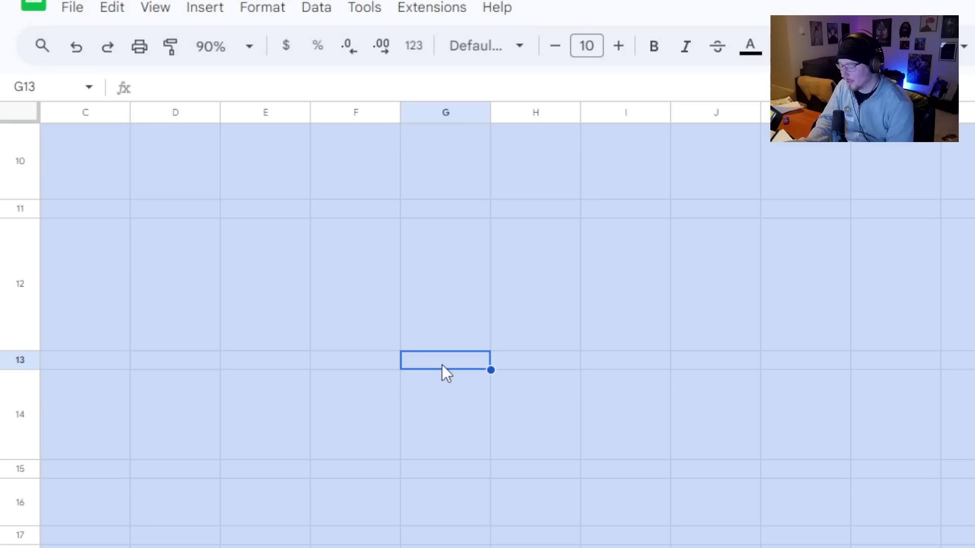
type("10")
key("Tab")
type("0")
key("Tab")
type("0")
key("Tab")
type("0")
key("Tab")
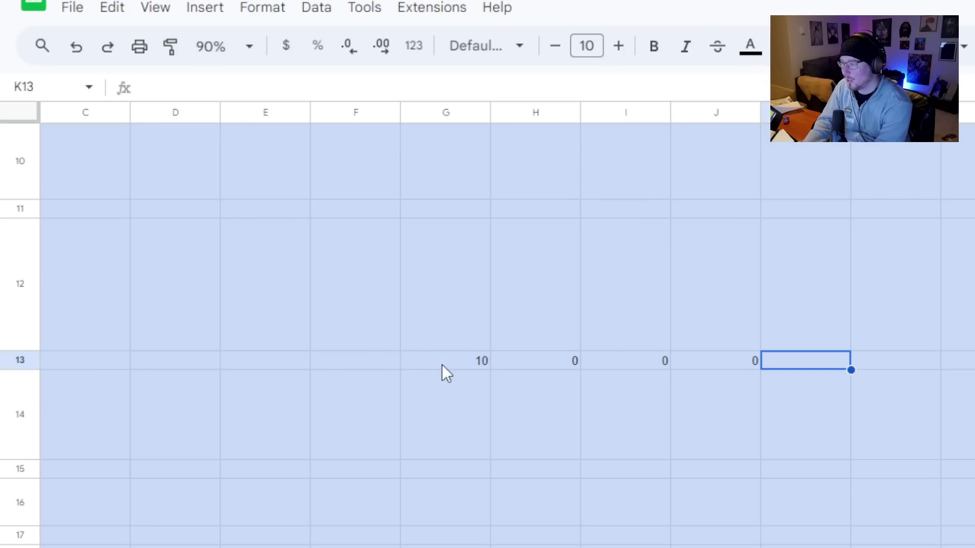
Enter 80 in cell G15, two rows below the first value of the scratch row.
left_click(472, 473)
type("80")
key("Tab")
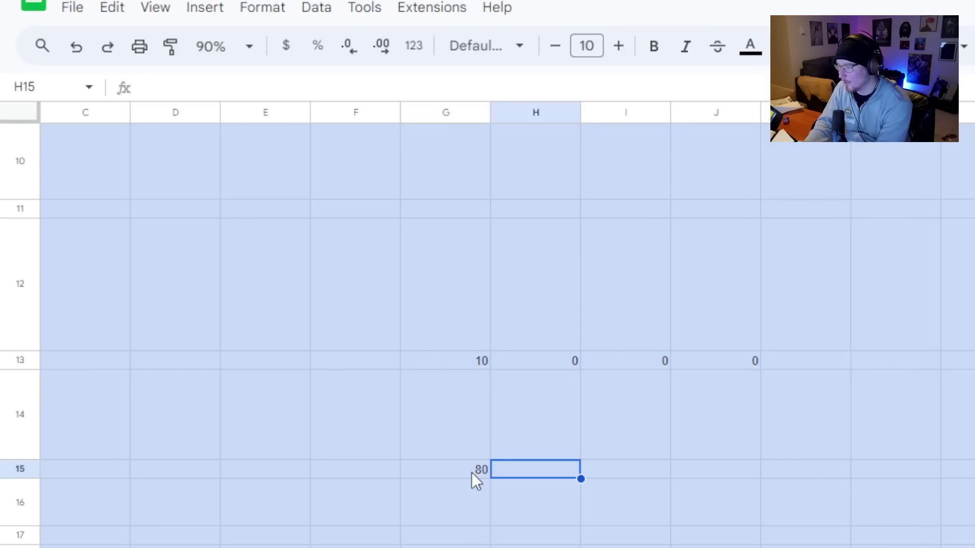
Set cell G13 to 0 and H13 to 10, and enter 75 in cell H15.
left_click(473, 358)
type("0-")
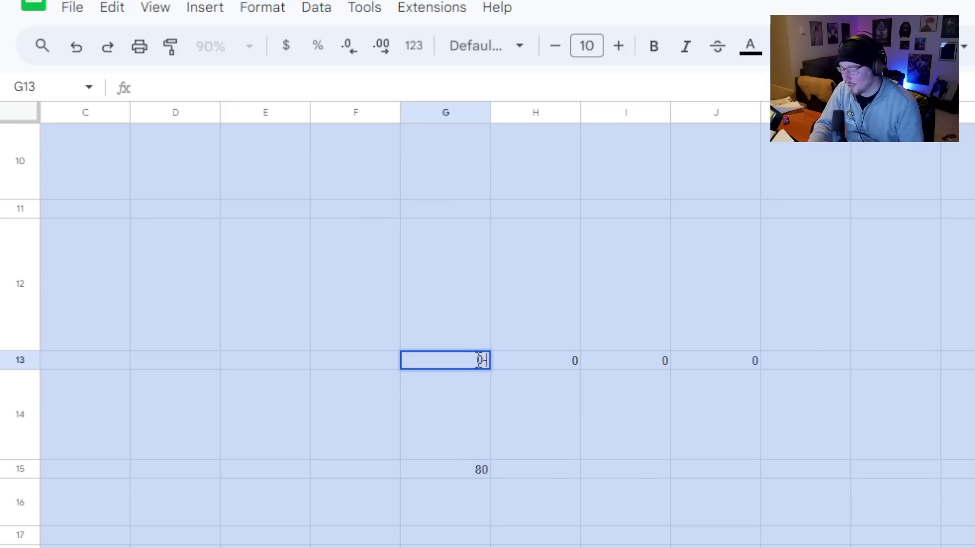
key("BackSpace")
left_click(534, 361)
type("10")
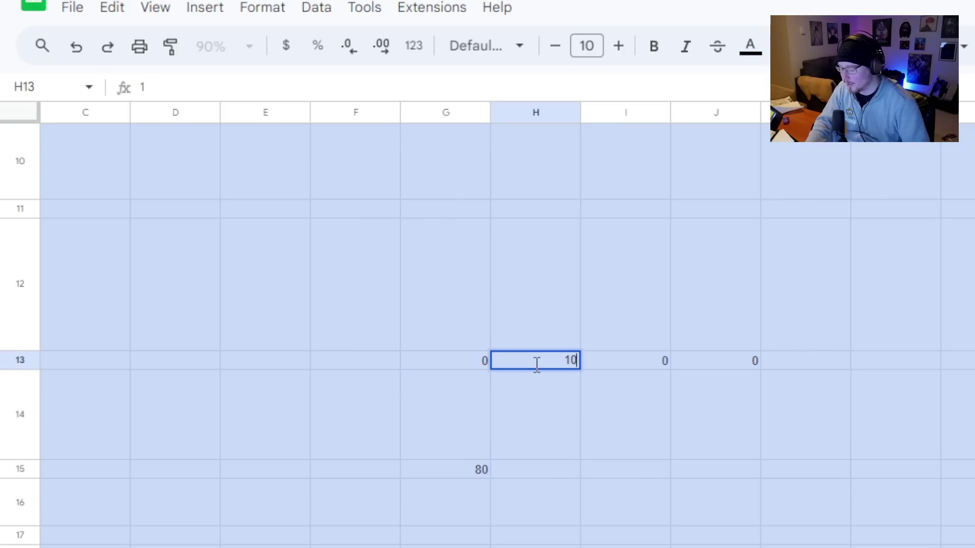
key("Return")
left_click(544, 472)
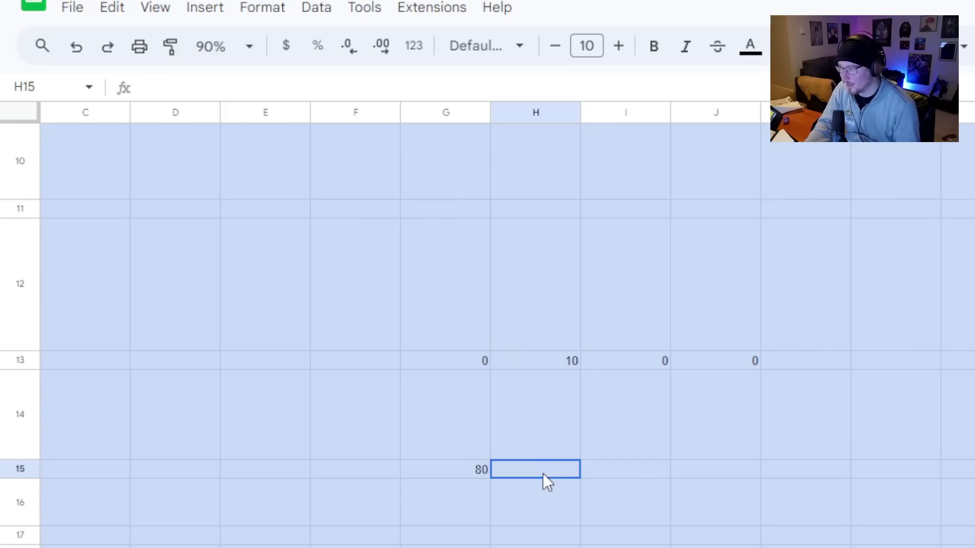
type("75")
key("Tab")
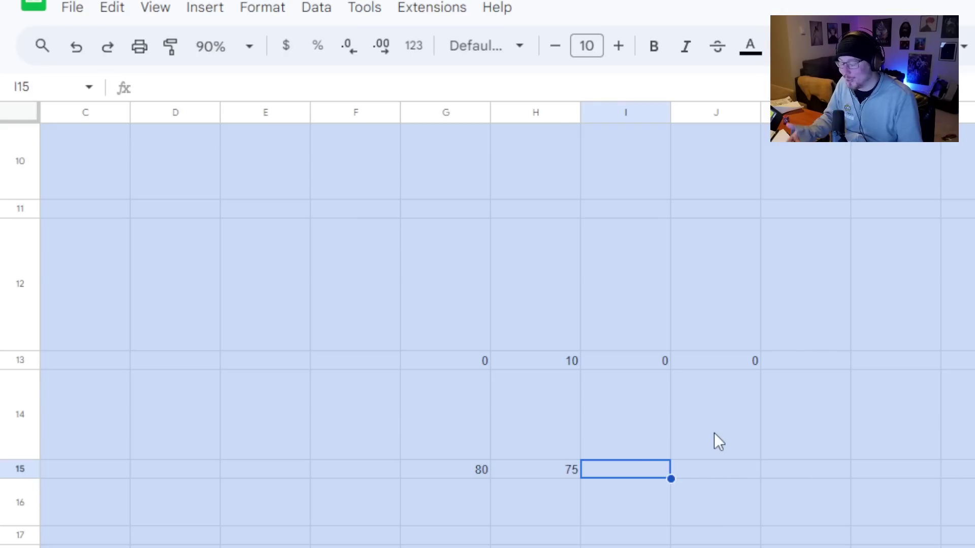
Clear the scratch values from cells F12:K17 and return to the post text in column A.
left_click_drag(325, 296, 814, 540)
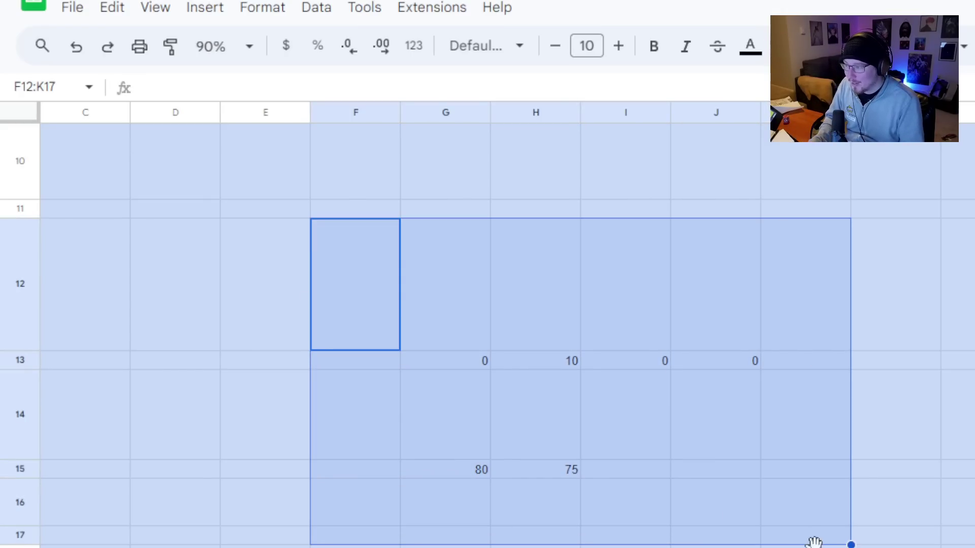
key("Delete")
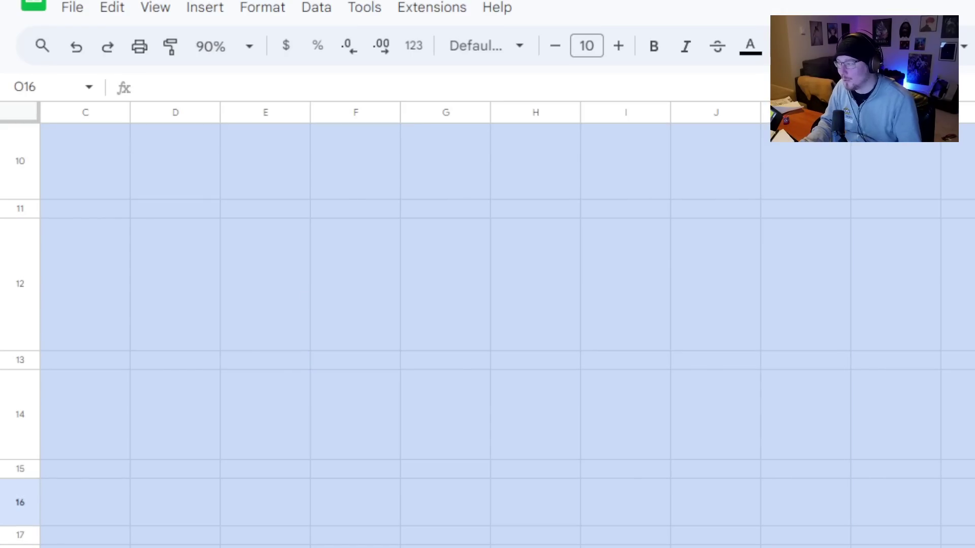
scroll(488, 304, "left", 3)
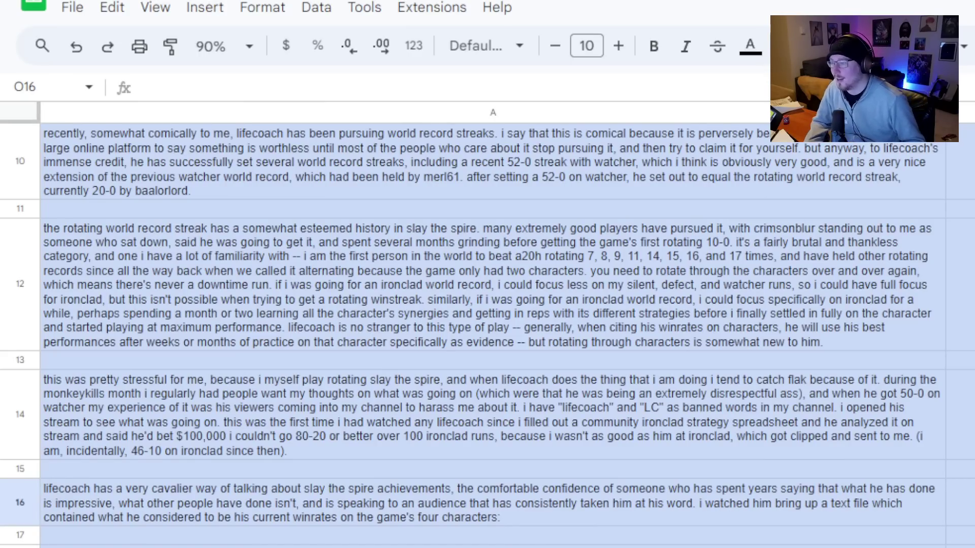
key("ctrl+z")
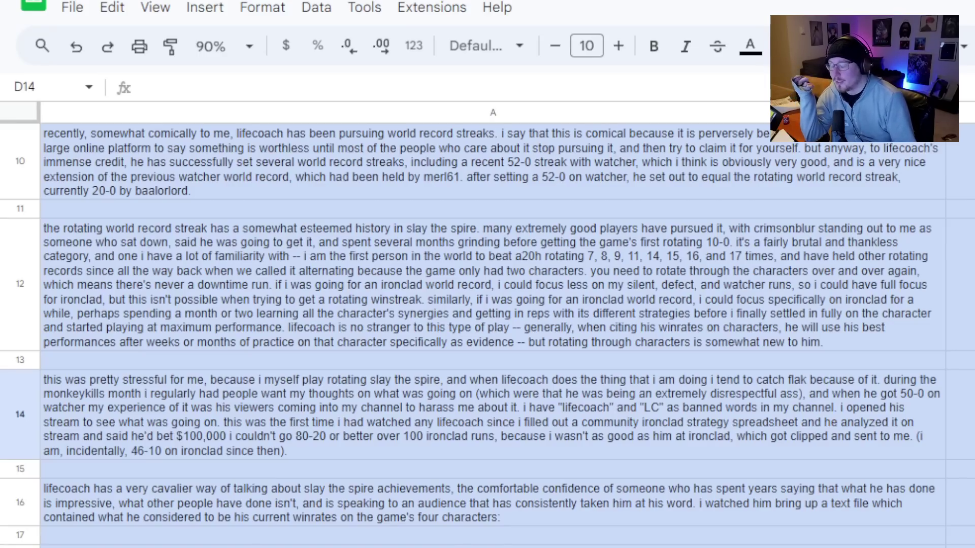
scroll(493, 335, "down", 1)
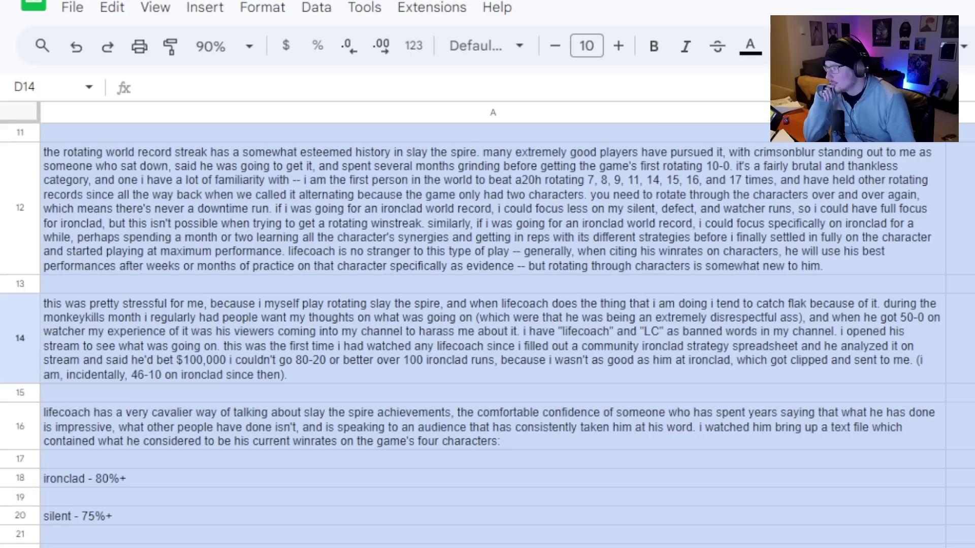